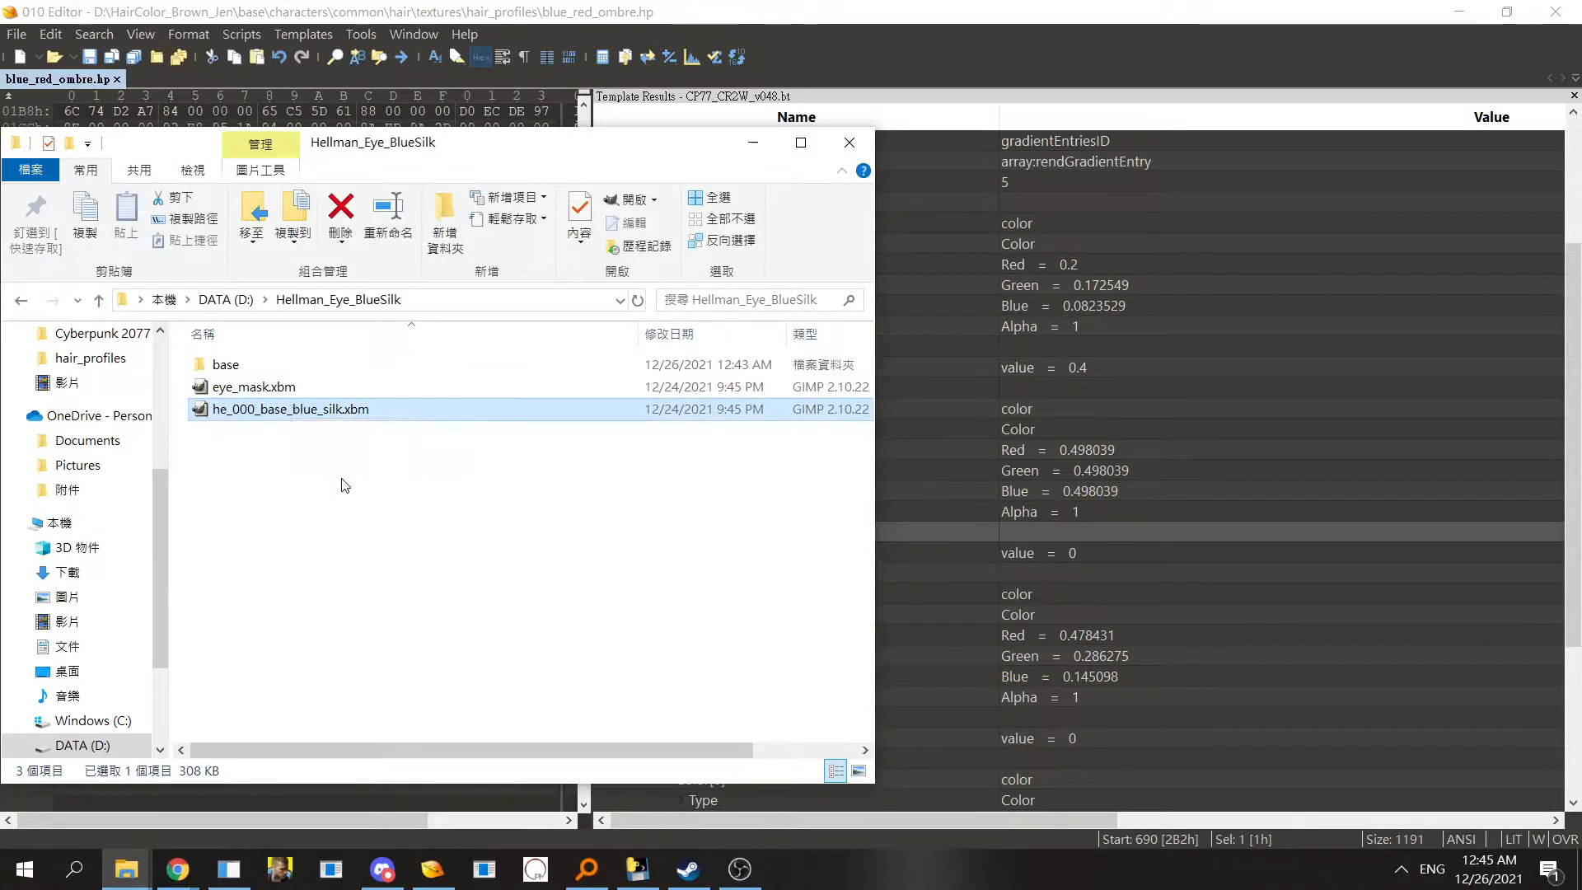
{"action": "left_click", "coordinate": [318, 448]}
{"action": "left_click", "coordinate": [265, 387]}
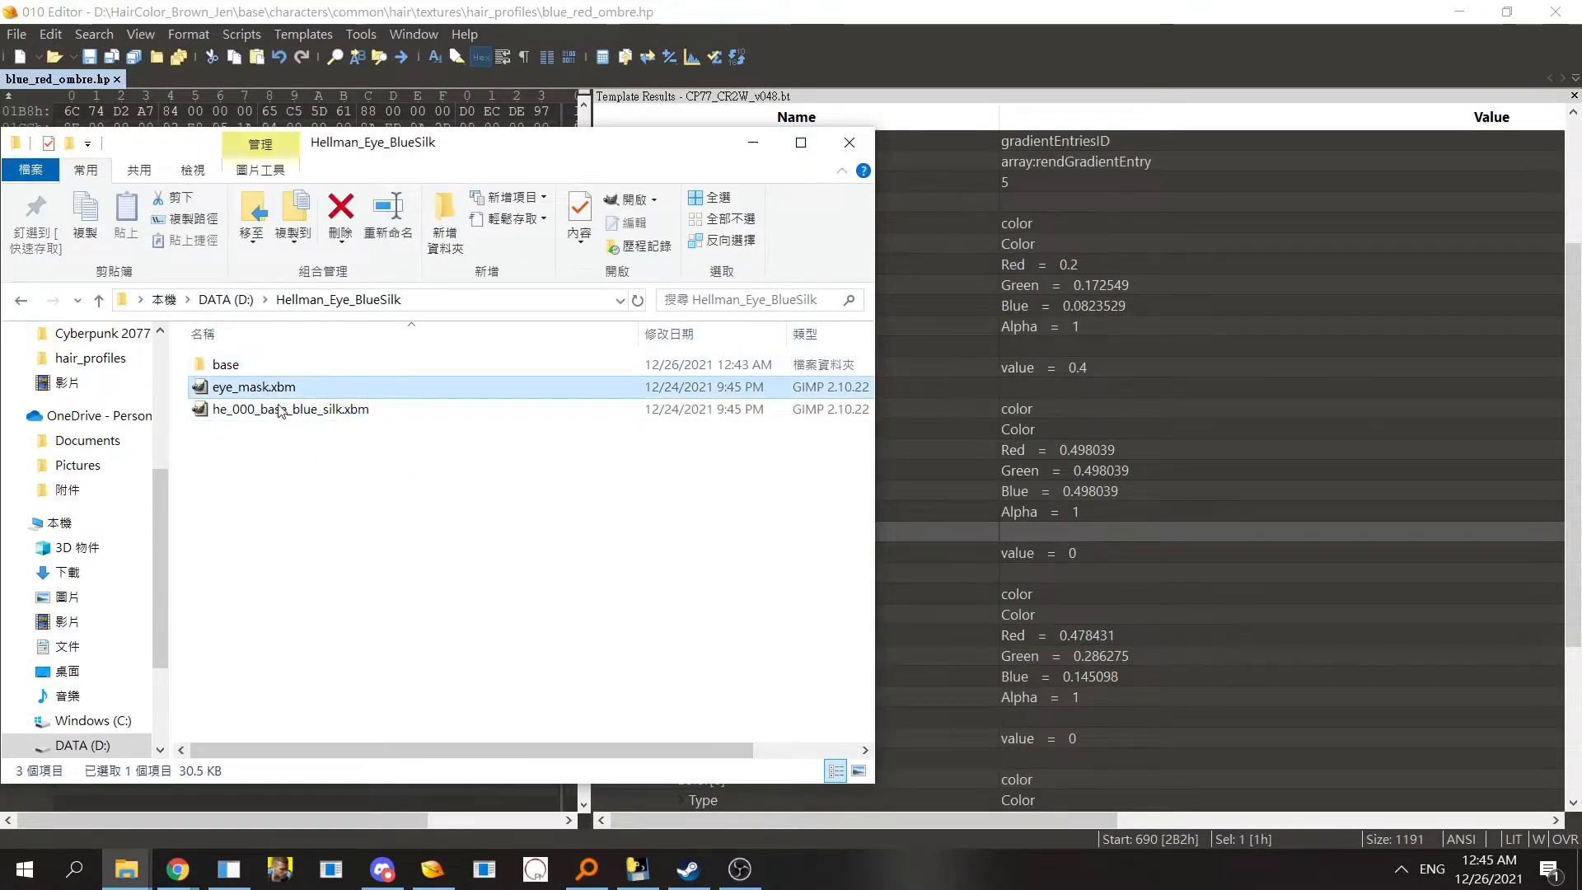
{"action": "left_click", "coordinate": [275, 413]}
{"action": "left_click", "coordinate": [262, 389]}
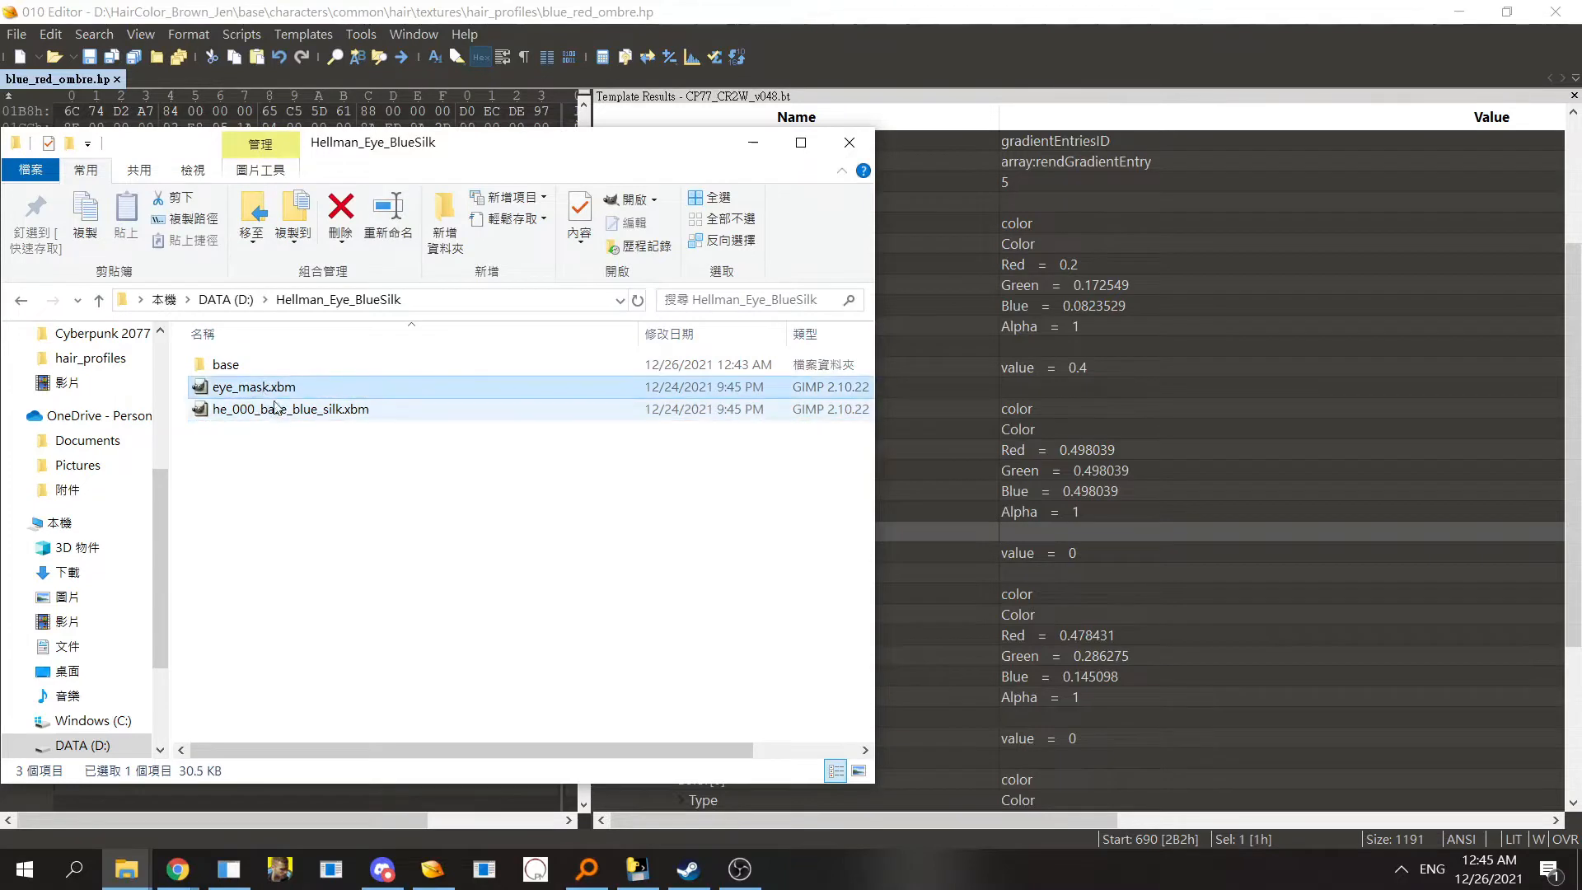
{"action": "left_click", "coordinate": [278, 404]}
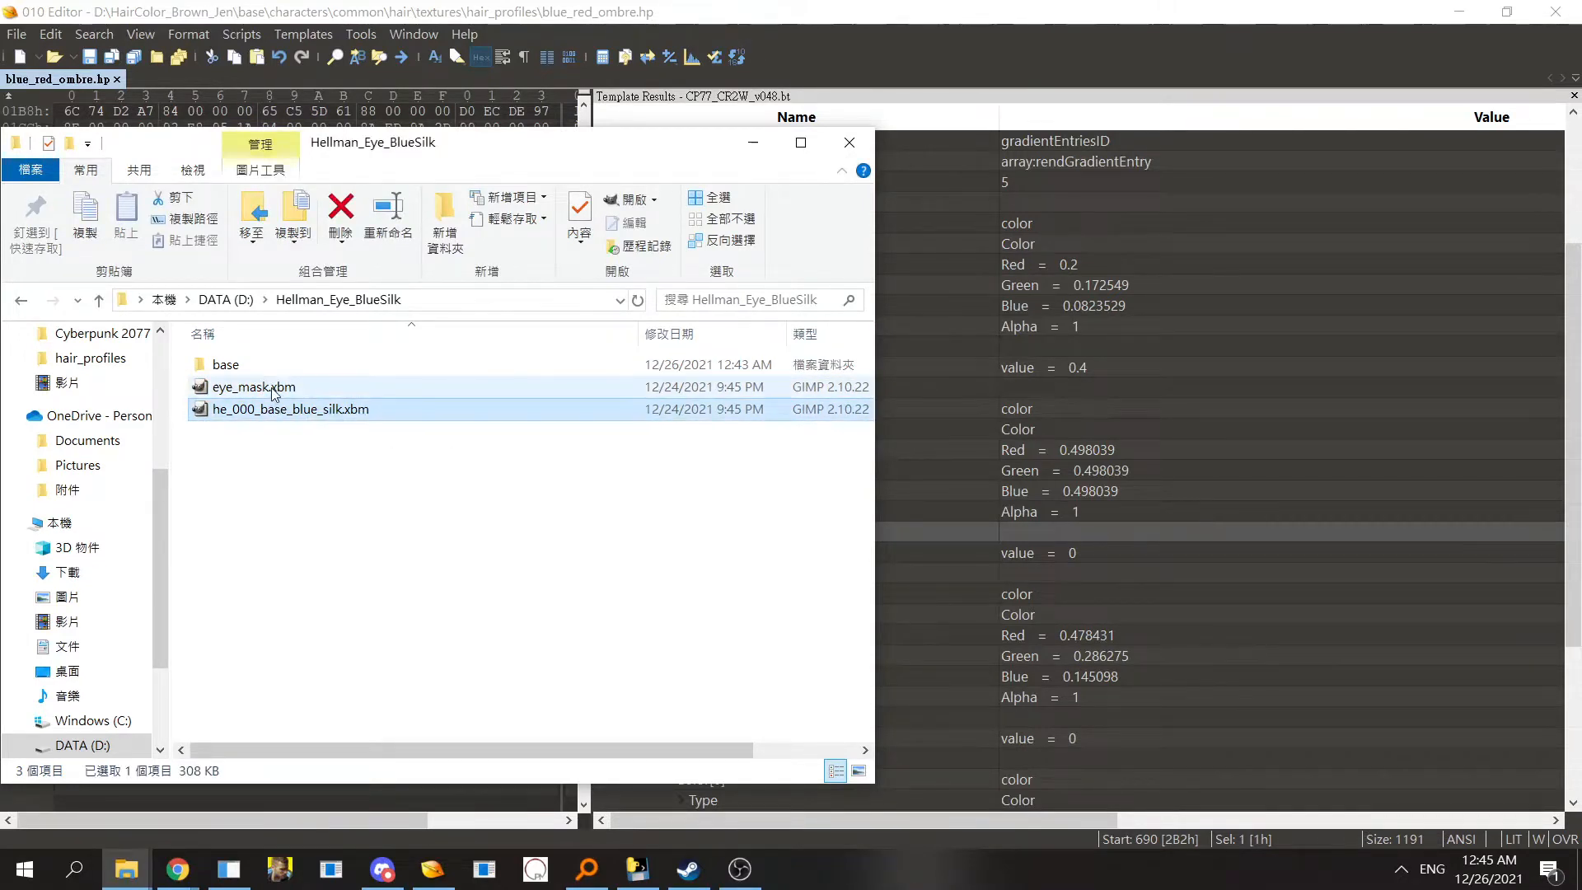
{"action": "left_click", "coordinate": [353, 447]}
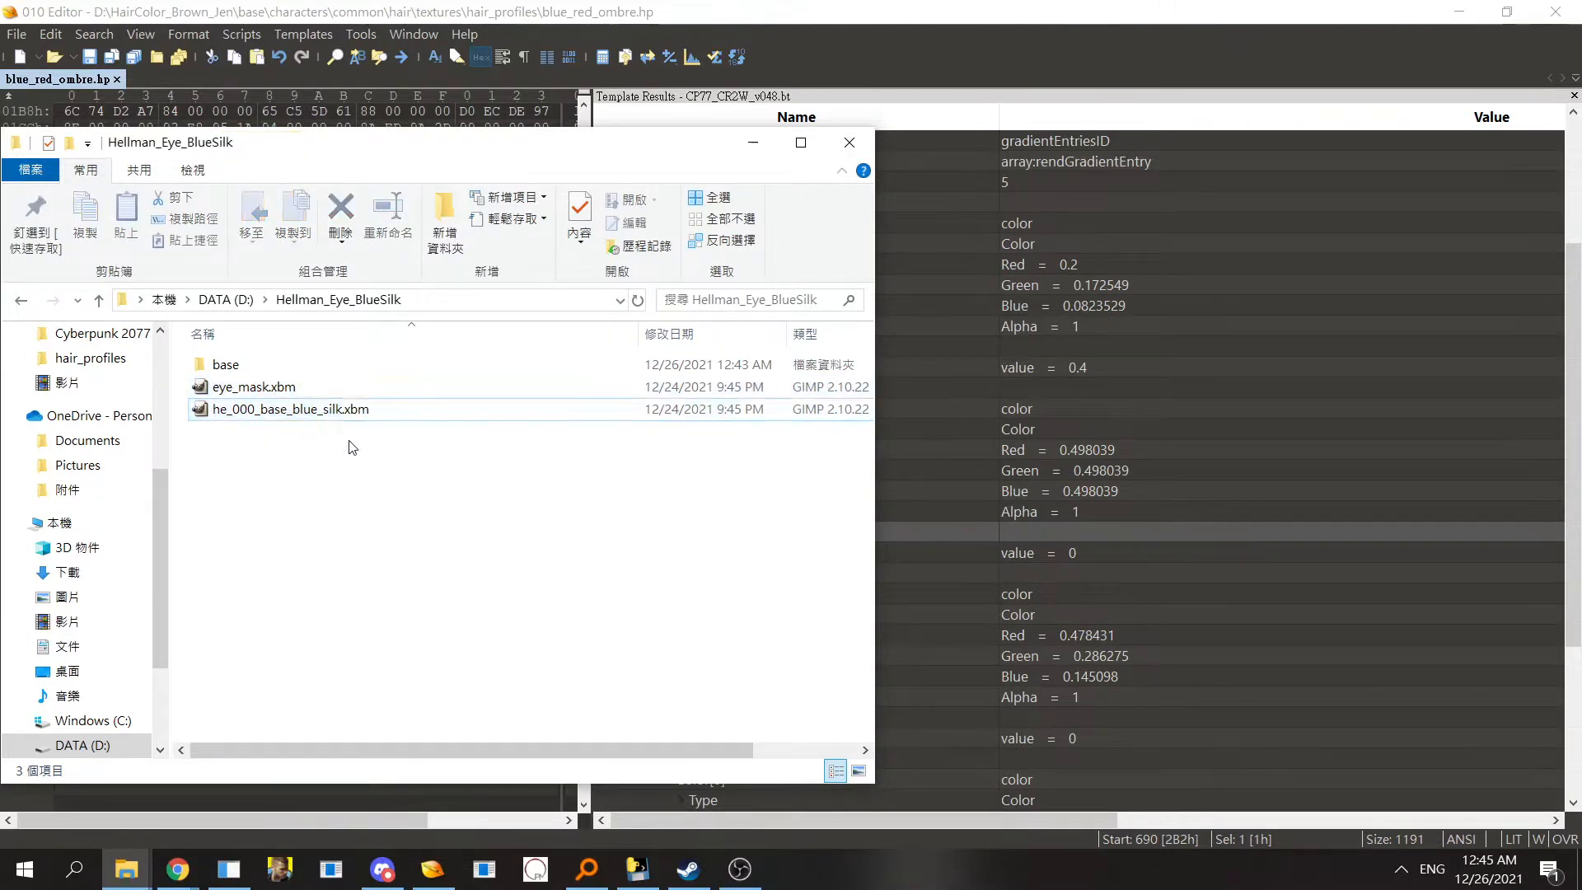
{"action": "left_click", "coordinate": [331, 412]}
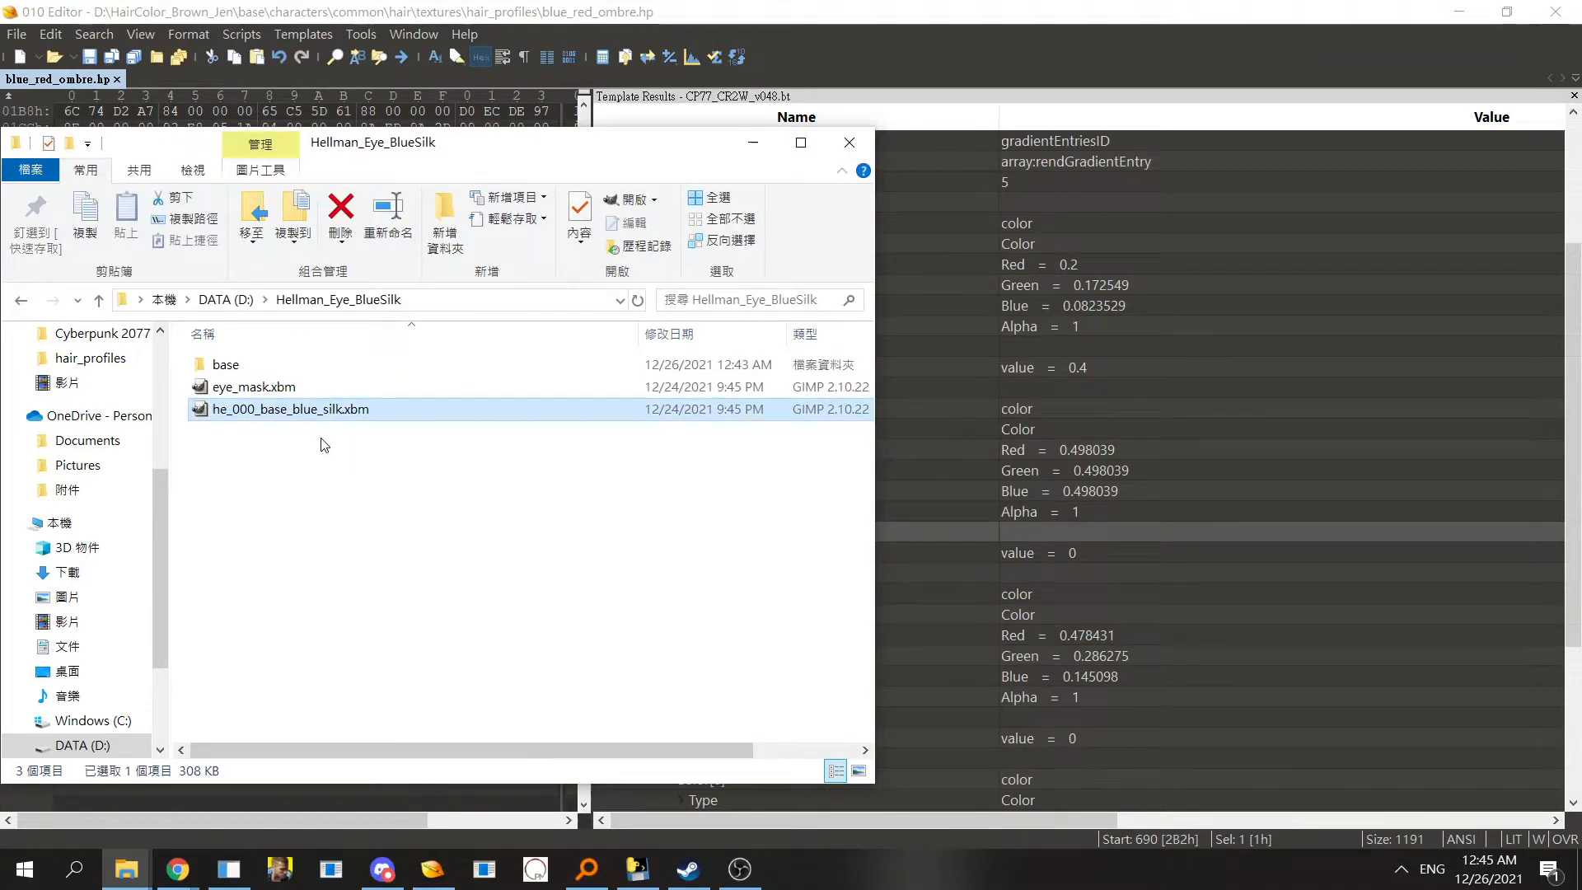
{"action": "left_click", "coordinate": [273, 388]}
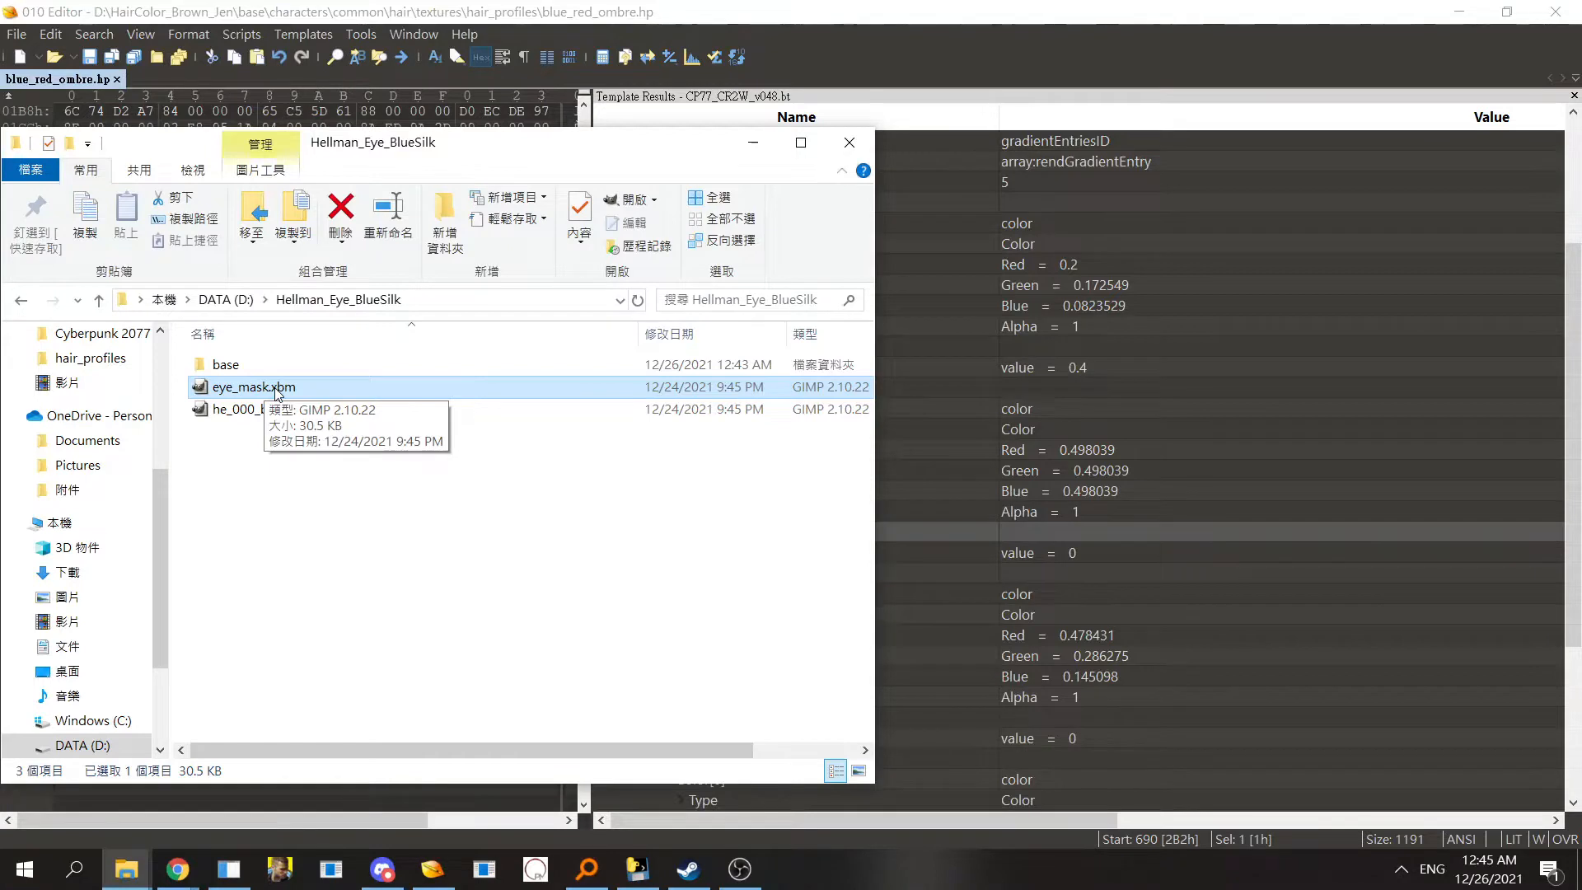
{"action": "left_click", "coordinate": [327, 410]}
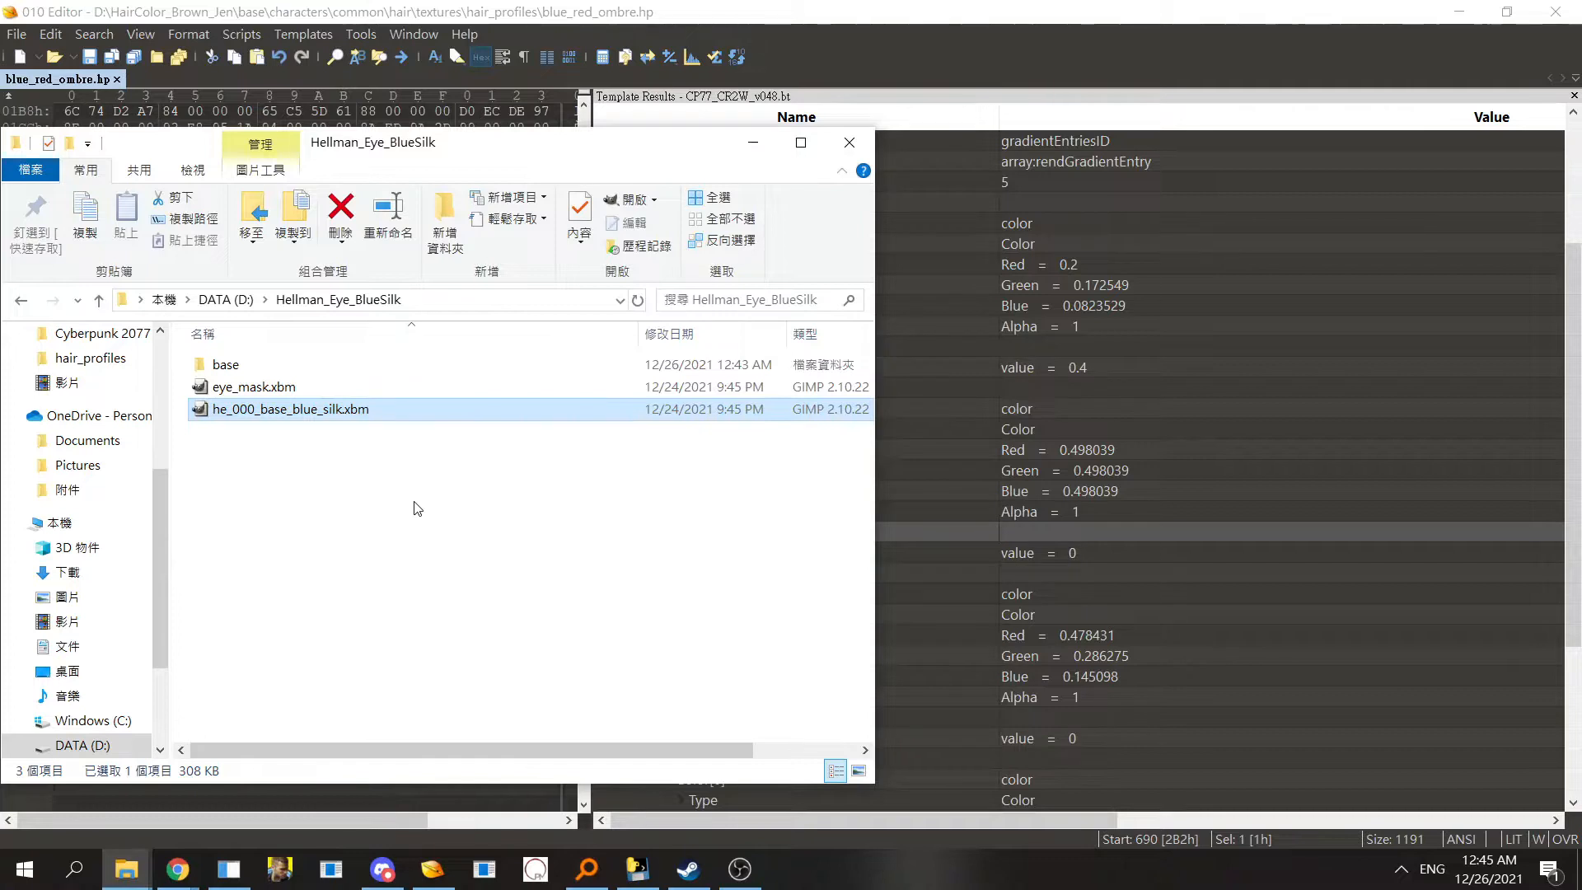
{"action": "left_click", "coordinate": [319, 396]}
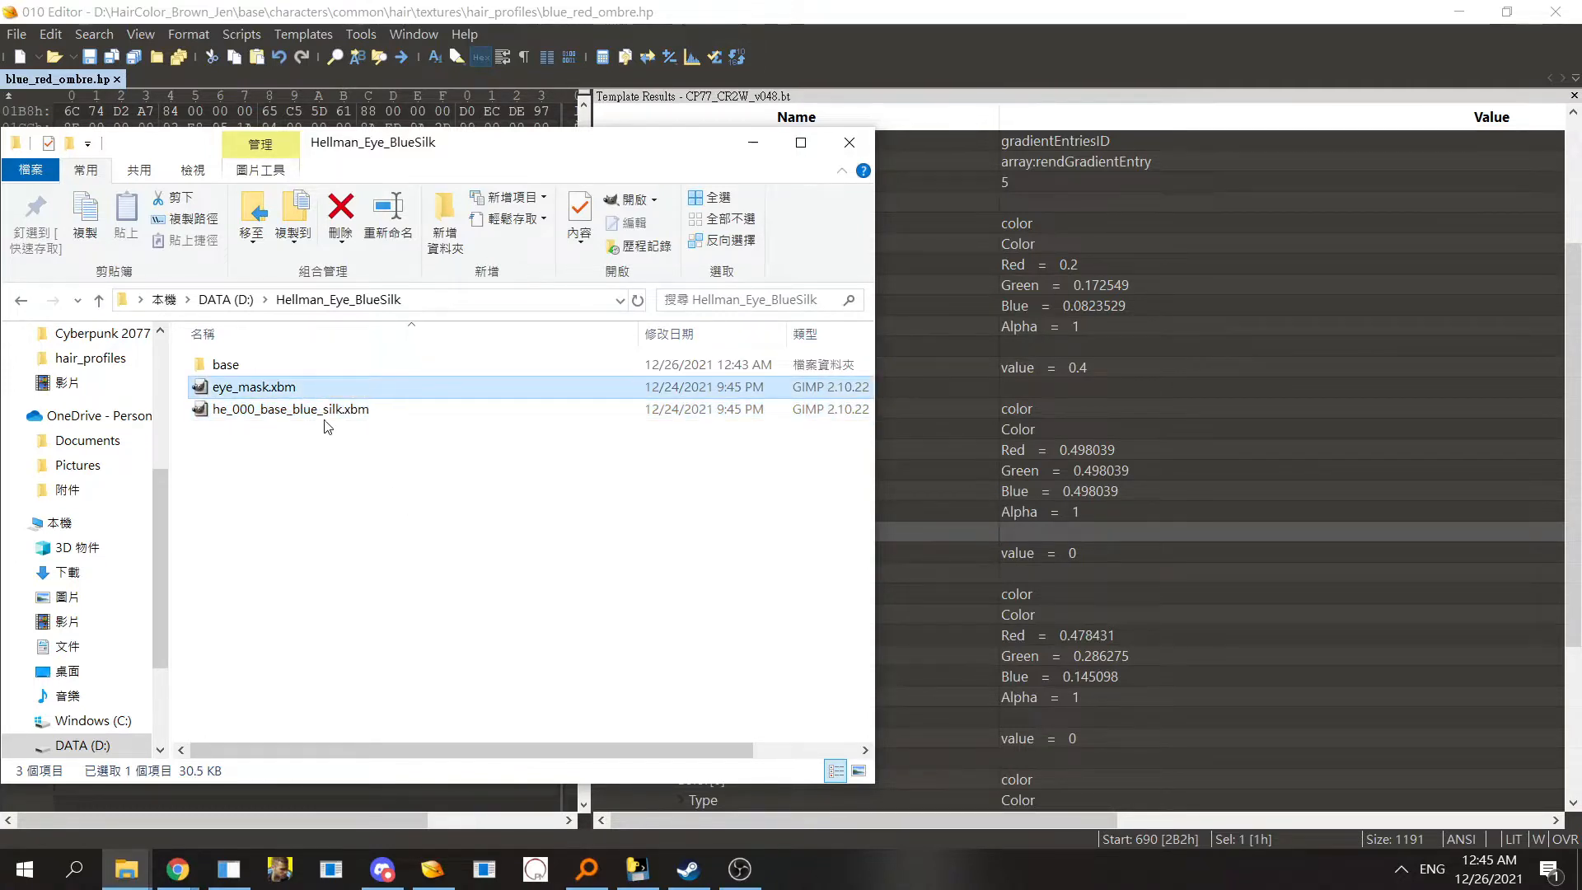
{"action": "left_click", "coordinate": [327, 412]}
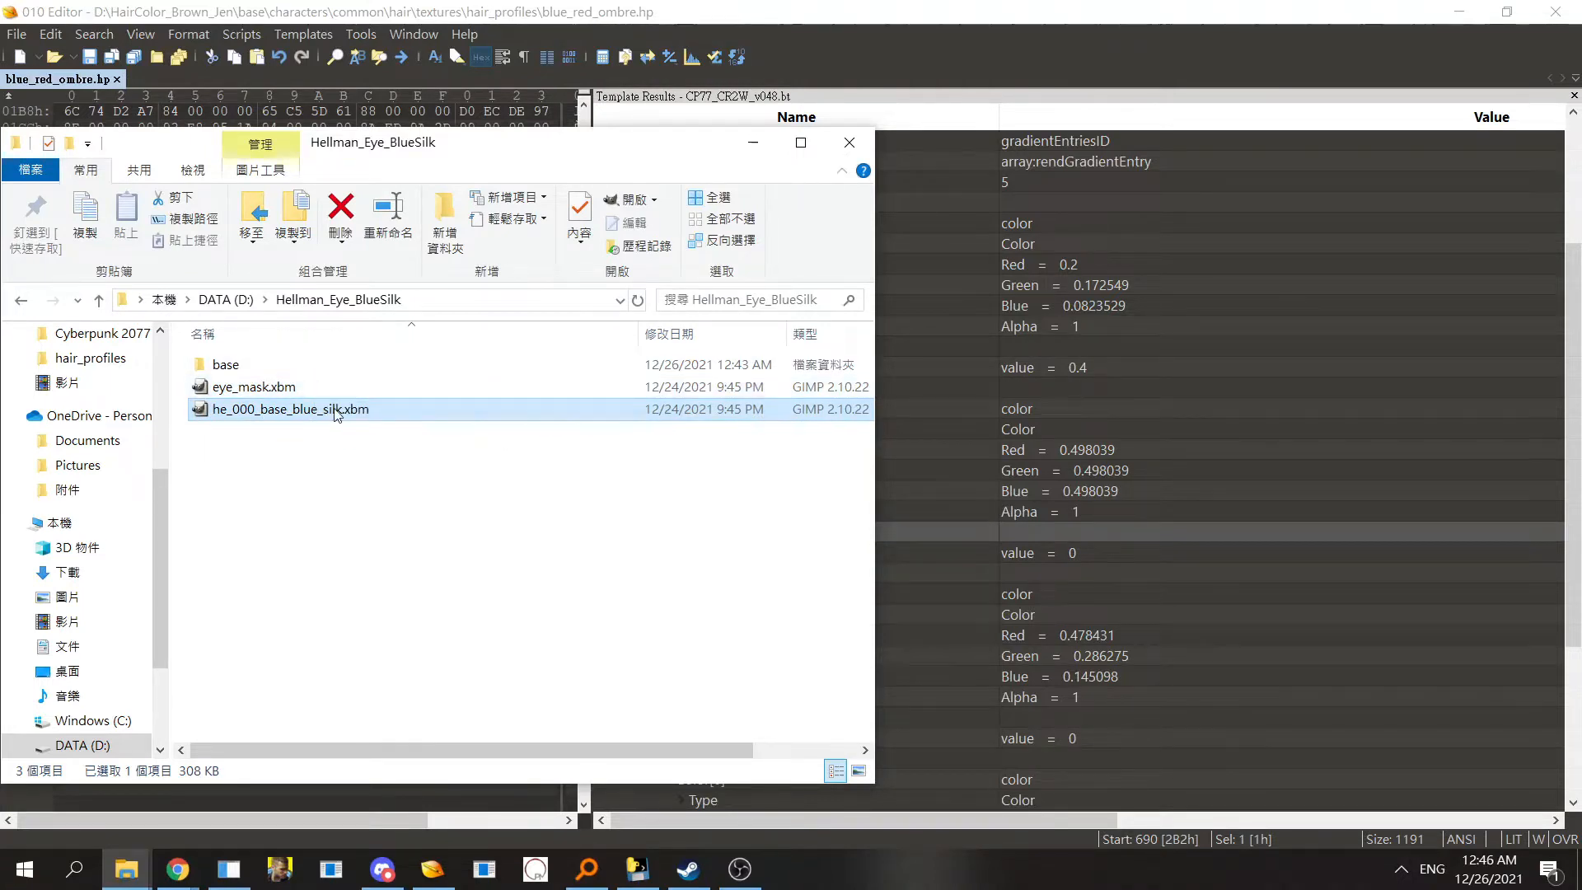
{"action": "left_click", "coordinate": [315, 392]}
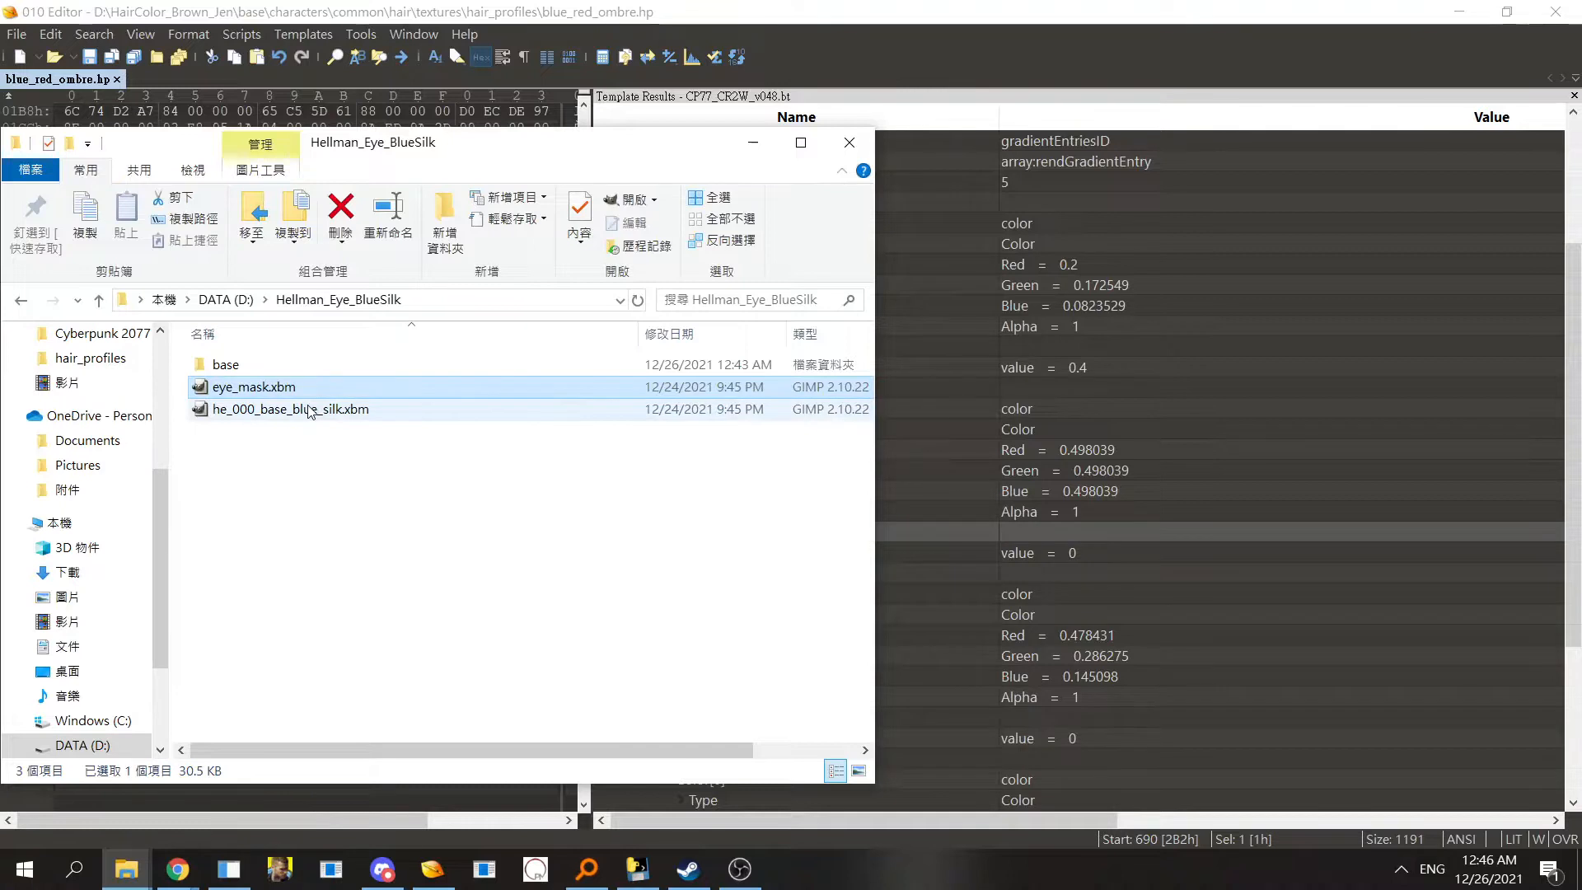
{"action": "left_click", "coordinate": [335, 474]}
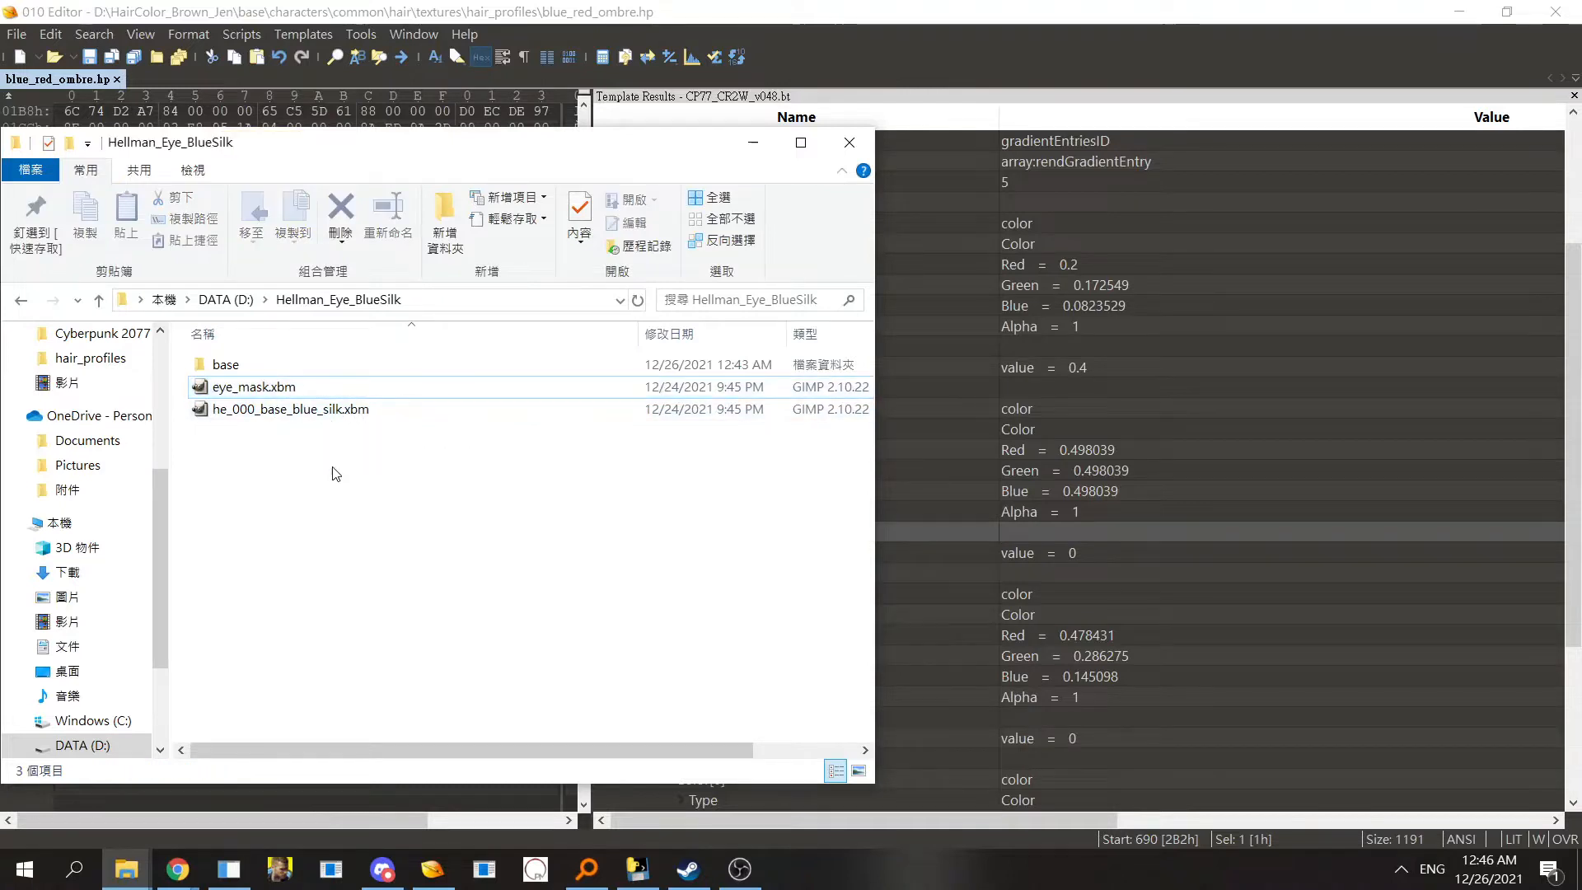
- Browse the base folder down to h0_766_ma_c__middle and return to Hellman_Eye_BlueSilk
{"action": "double_click", "coordinate": [281, 368]}
{"action": "double_click", "coordinate": [283, 369]}
{"action": "double_click", "coordinate": [282, 367]}
{"action": "double_click", "coordinate": [283, 367]}
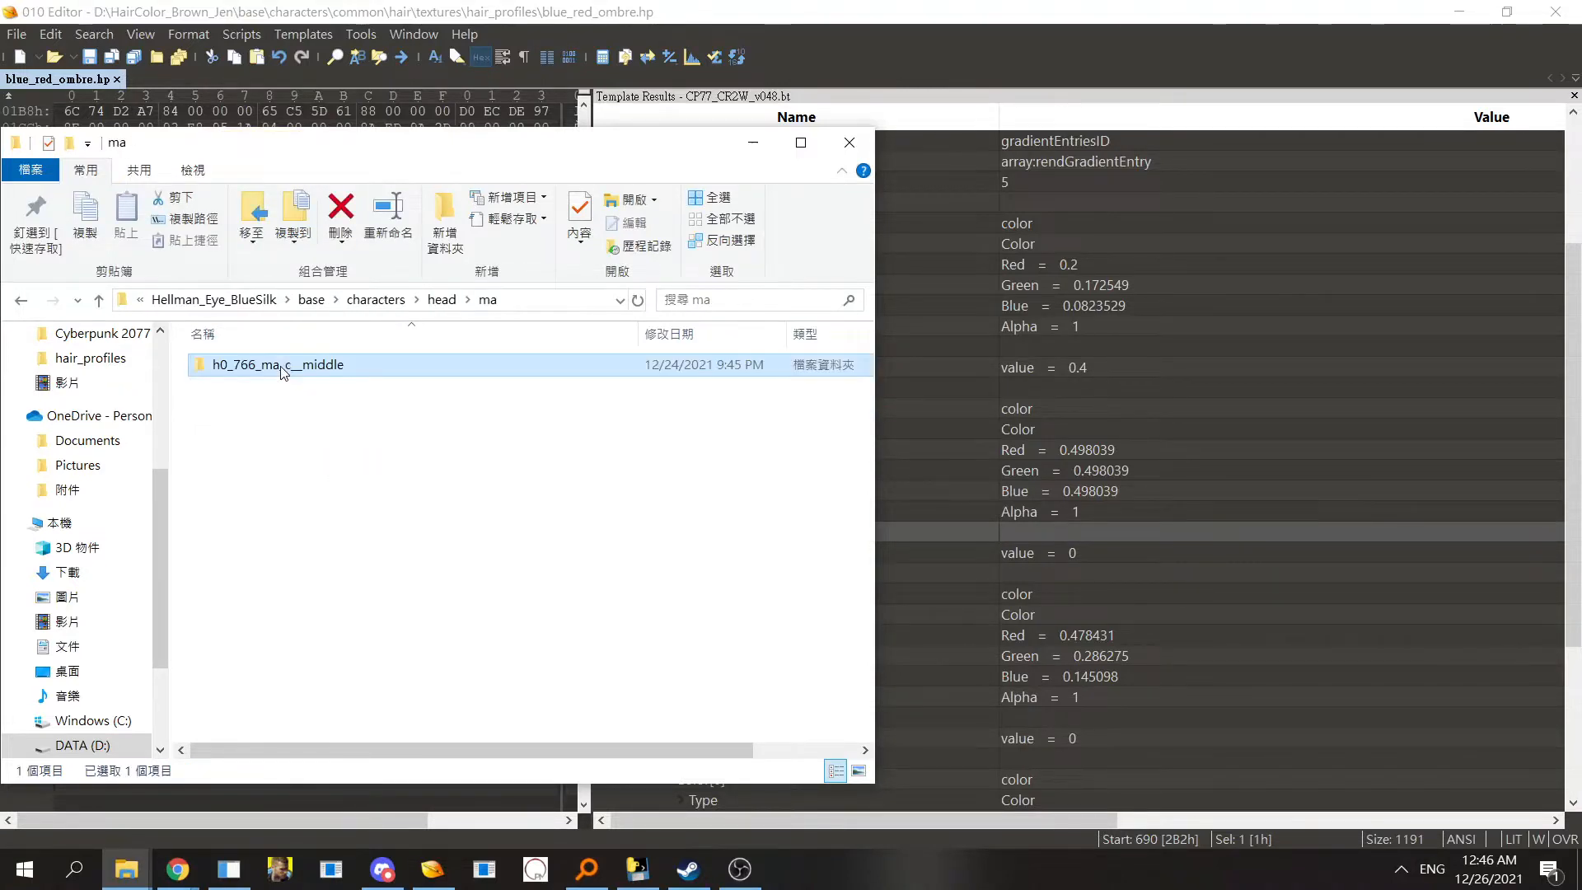
{"action": "double_click", "coordinate": [282, 367]}
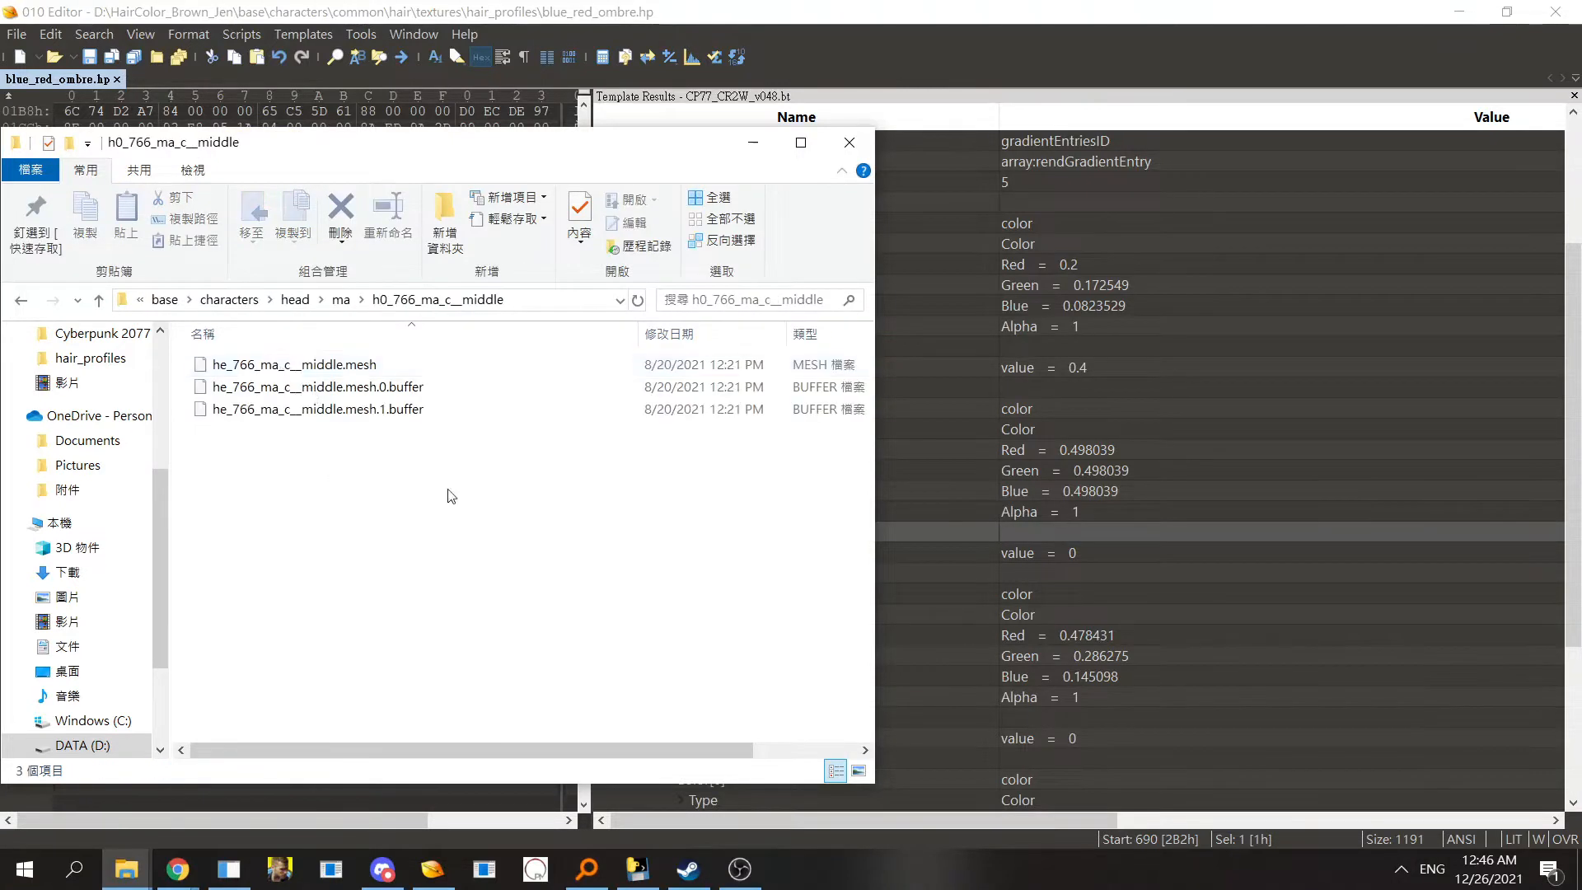
{"action": "left_click", "coordinate": [164, 299]}
{"action": "left_click", "coordinate": [322, 299]}
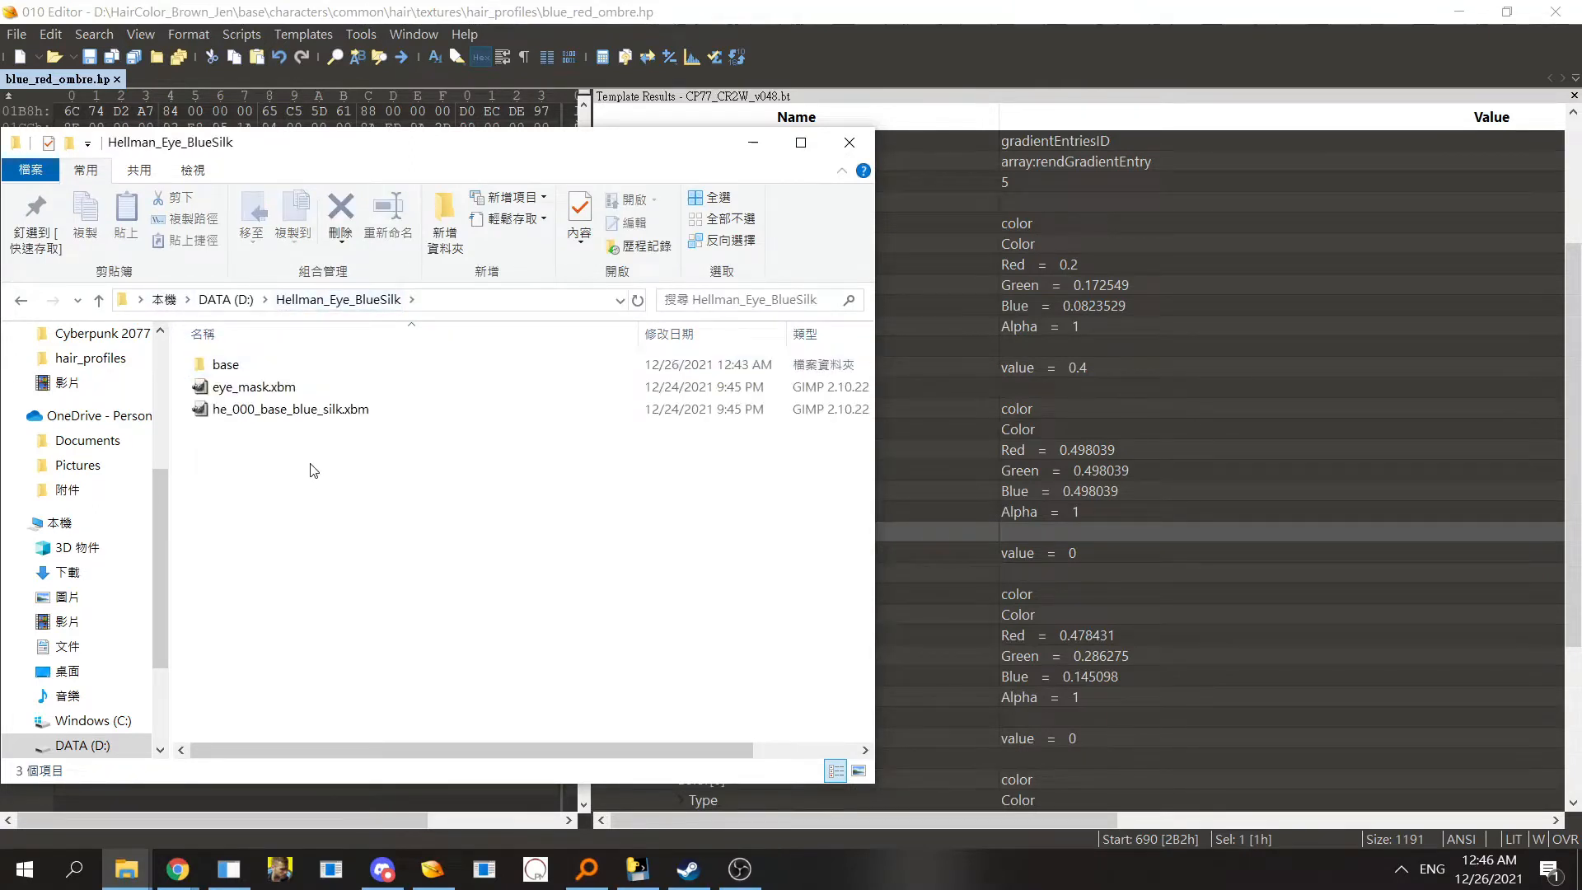
{"action": "left_click_drag", "start_coordinate": [313, 471], "coordinate": [296, 417]}
{"action": "left_click", "coordinate": [327, 469]}
{"action": "left_click_drag", "start_coordinate": [313, 444], "coordinate": [283, 399]}
{"action": "left_click", "coordinate": [353, 485]}
{"action": "mouse_move", "coordinate": [313, 446]}
{"action": "left_mouse_down"}
{"action": "mouse_move", "coordinate": [269, 392]}
{"action": "mouse_move", "coordinate": [296, 454]}
{"action": "left_mouse_up"}
{"action": "left_click_drag", "start_coordinate": [303, 438], "coordinate": [268, 385]}
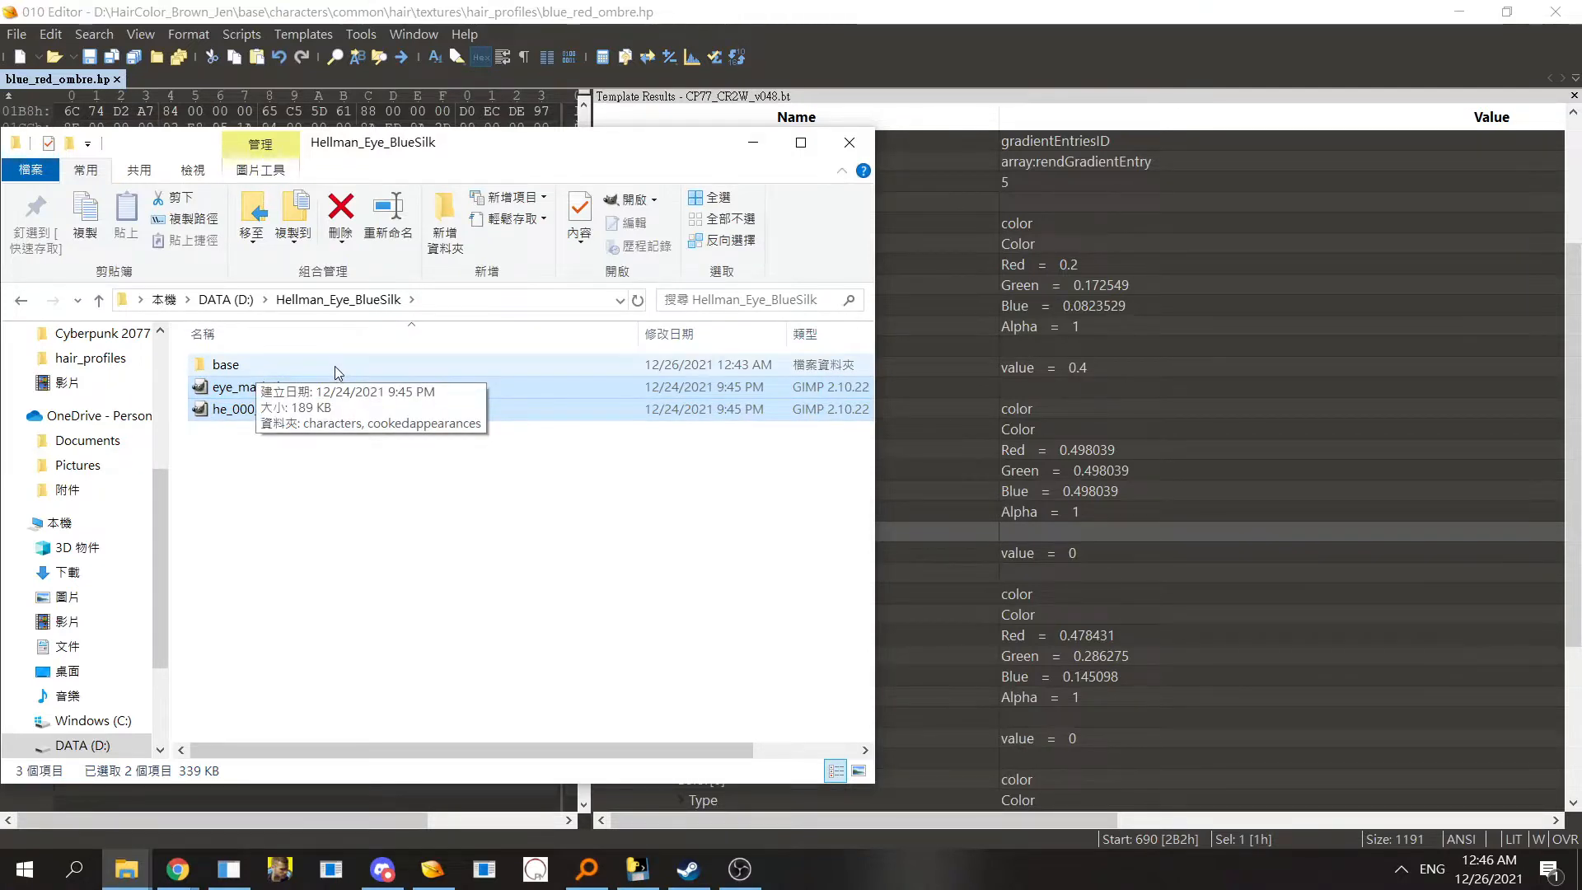
{"action": "left_click", "coordinate": [308, 469]}
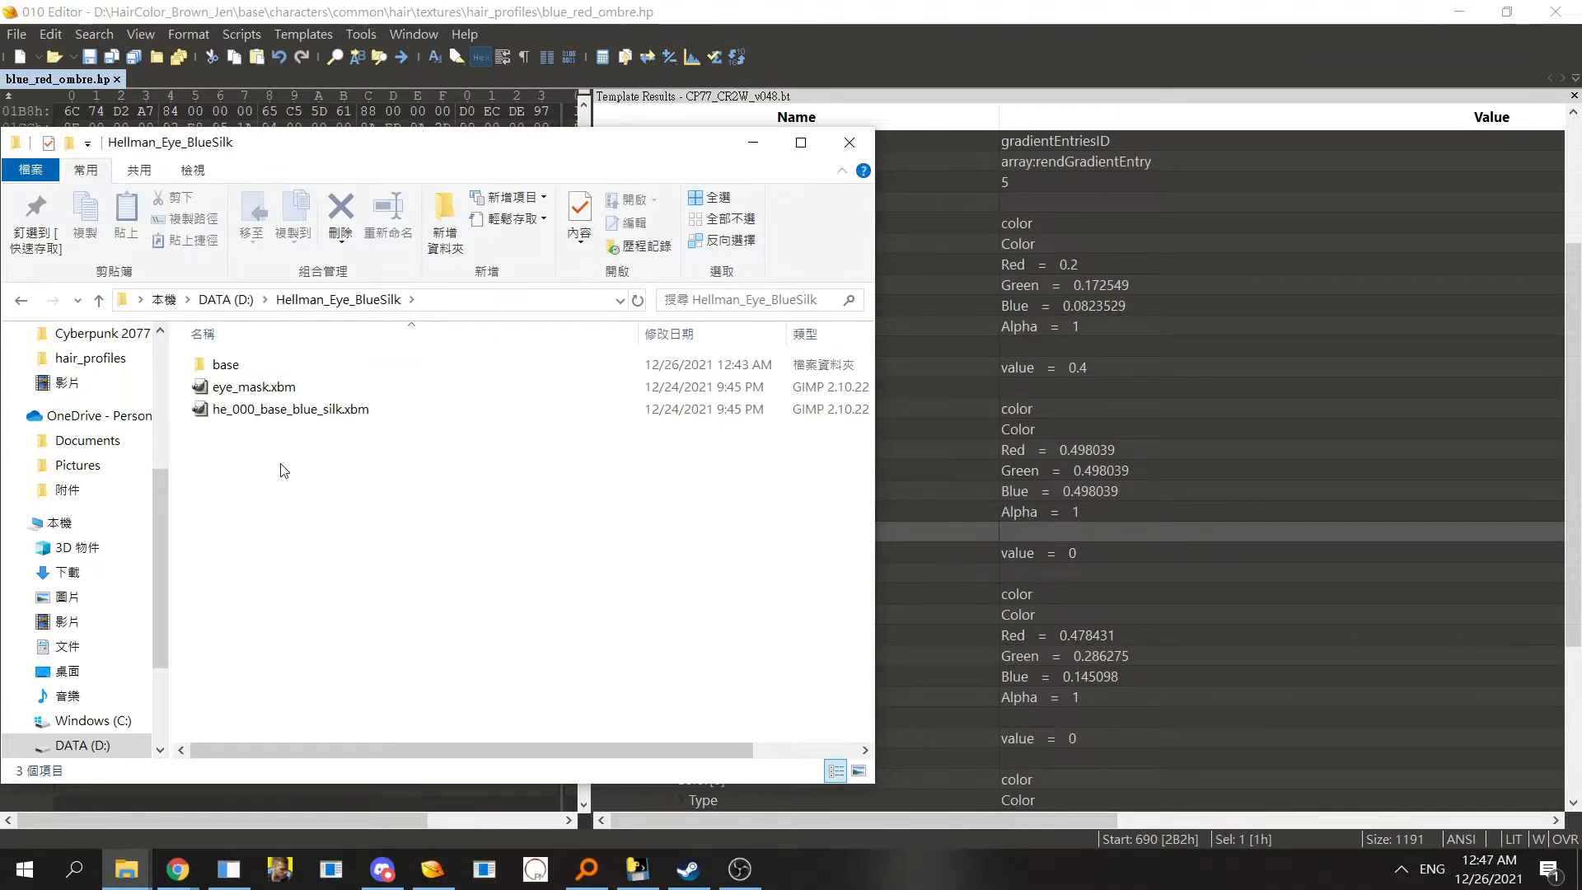
{"action": "left_click", "coordinate": [256, 368]}
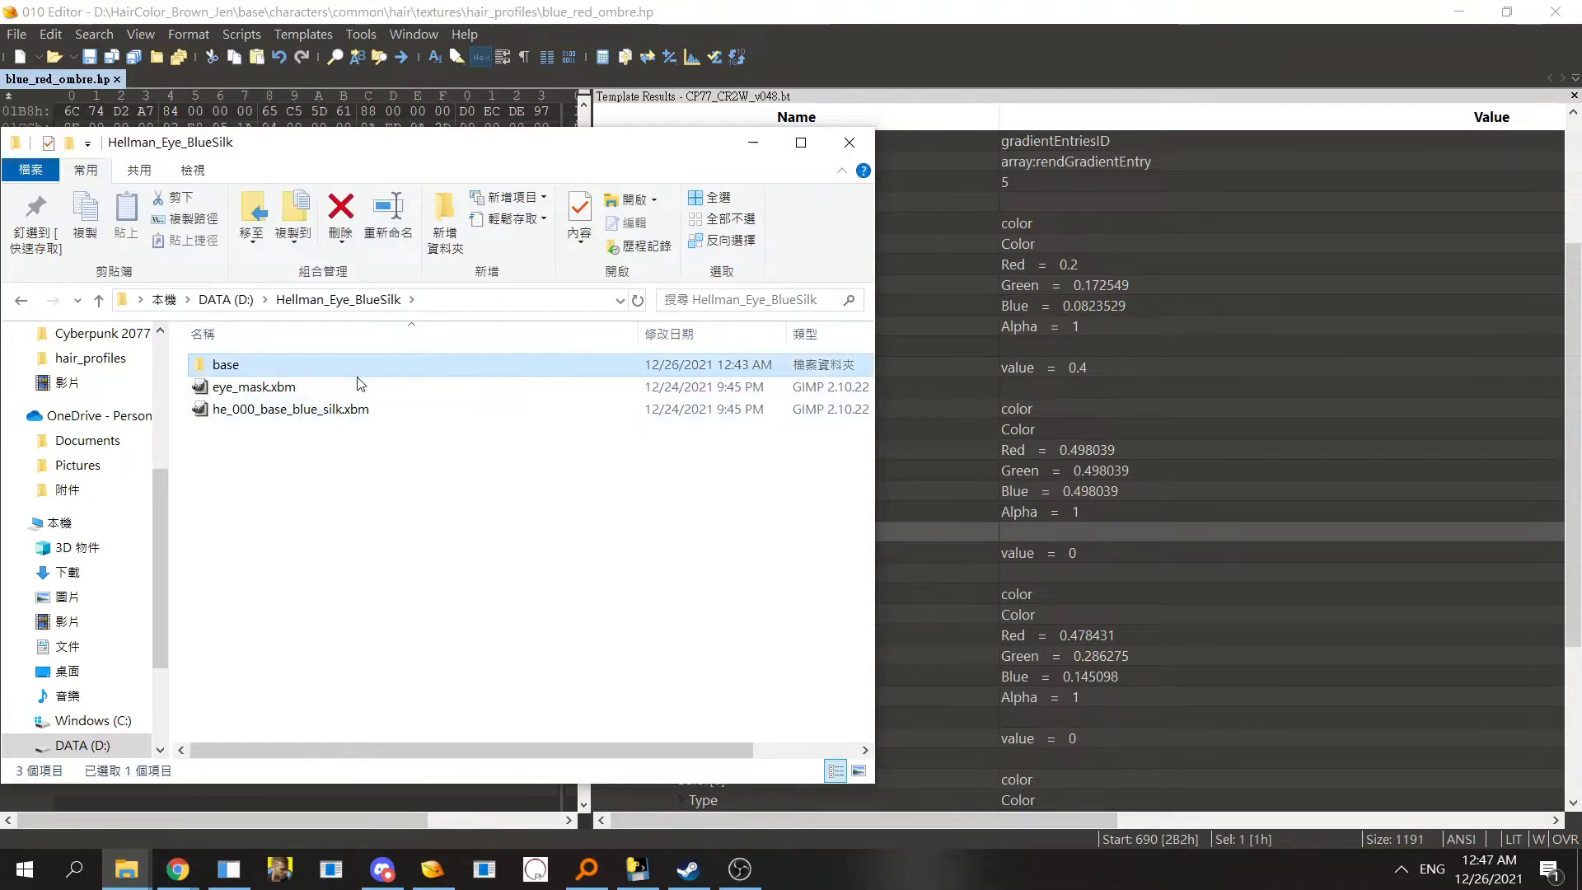
{"action": "double_click", "coordinate": [250, 366]}
{"action": "left_click", "coordinate": [22, 299]}
- Move eye_mask.xbm and he_000_base_blue_silk.xbm from Hellman_Eye_BlueSilk into its base folder
{"action": "left_click_drag", "start_coordinate": [285, 430], "coordinate": [317, 473]}
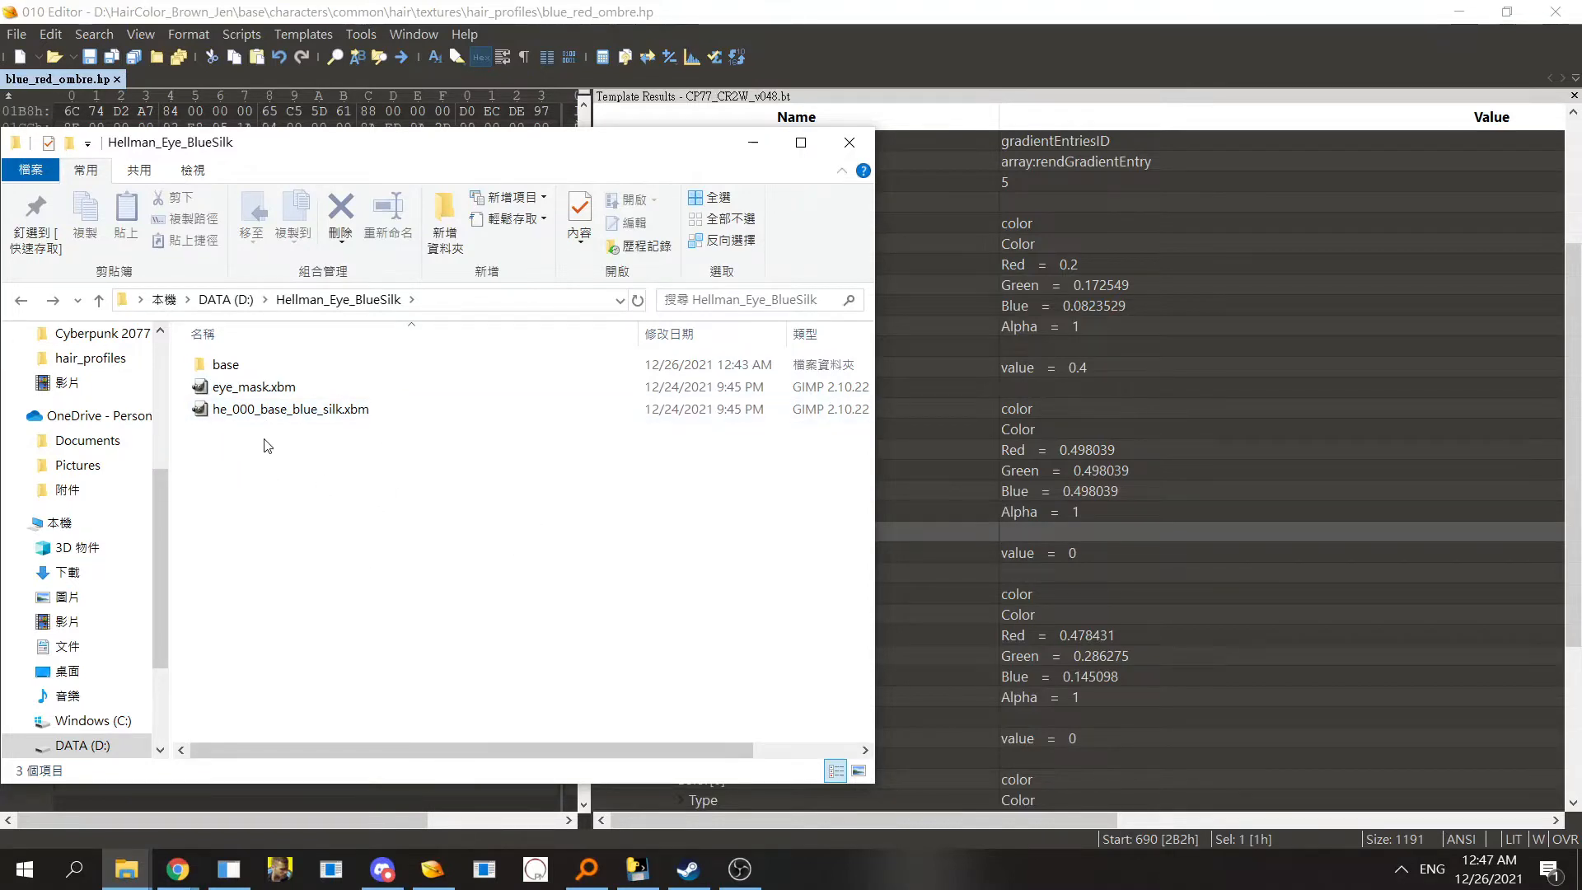
{"action": "left_click_drag", "start_coordinate": [259, 445], "coordinate": [247, 390]}
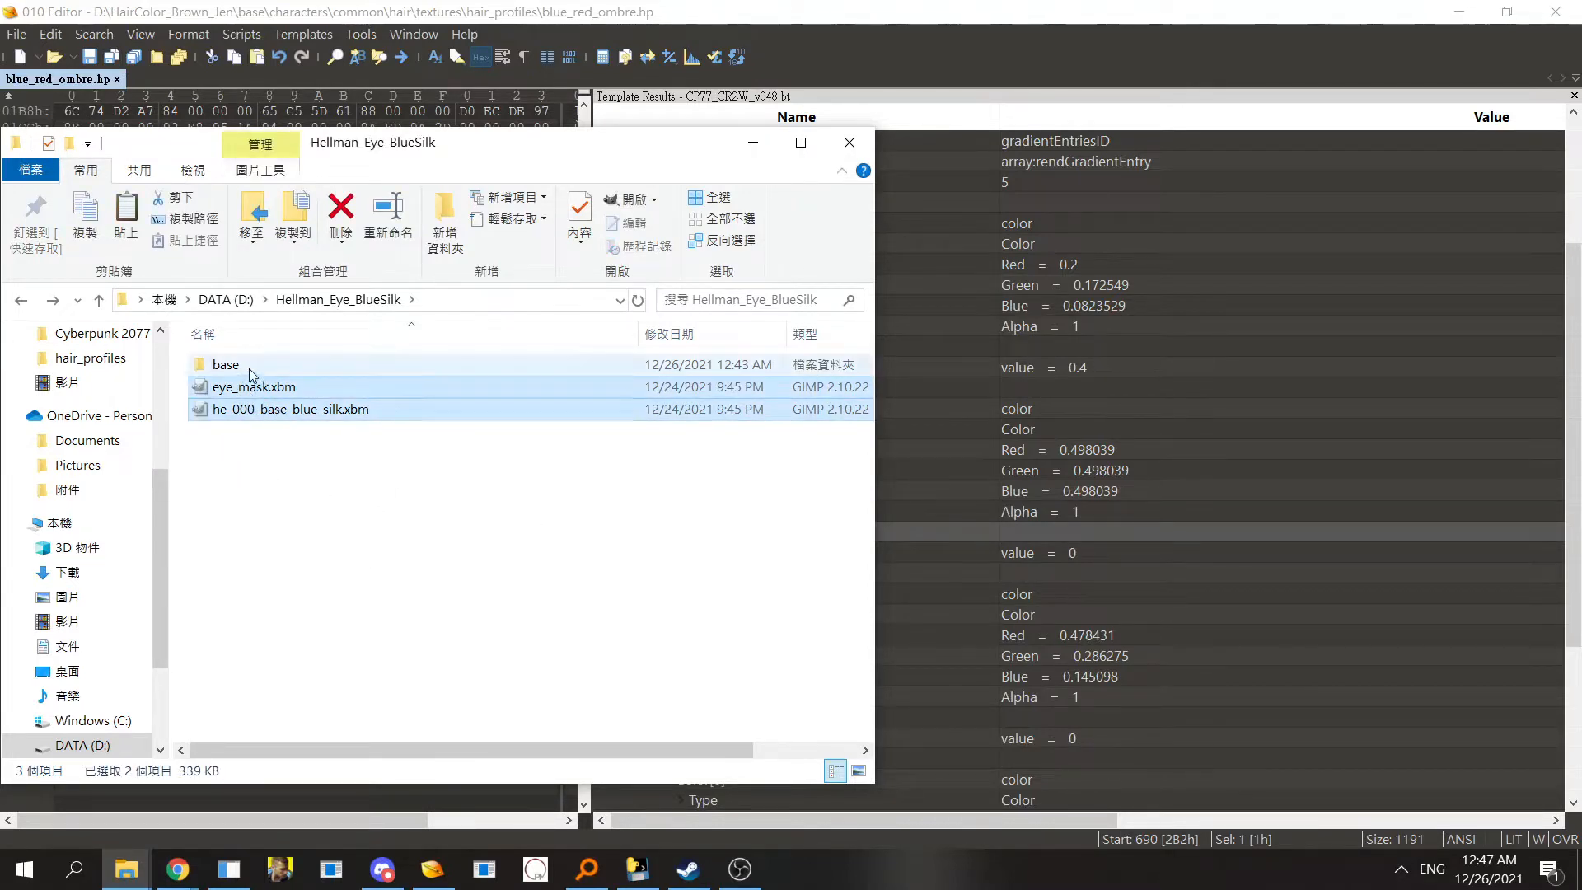
{"action": "double_click", "coordinate": [249, 367]}
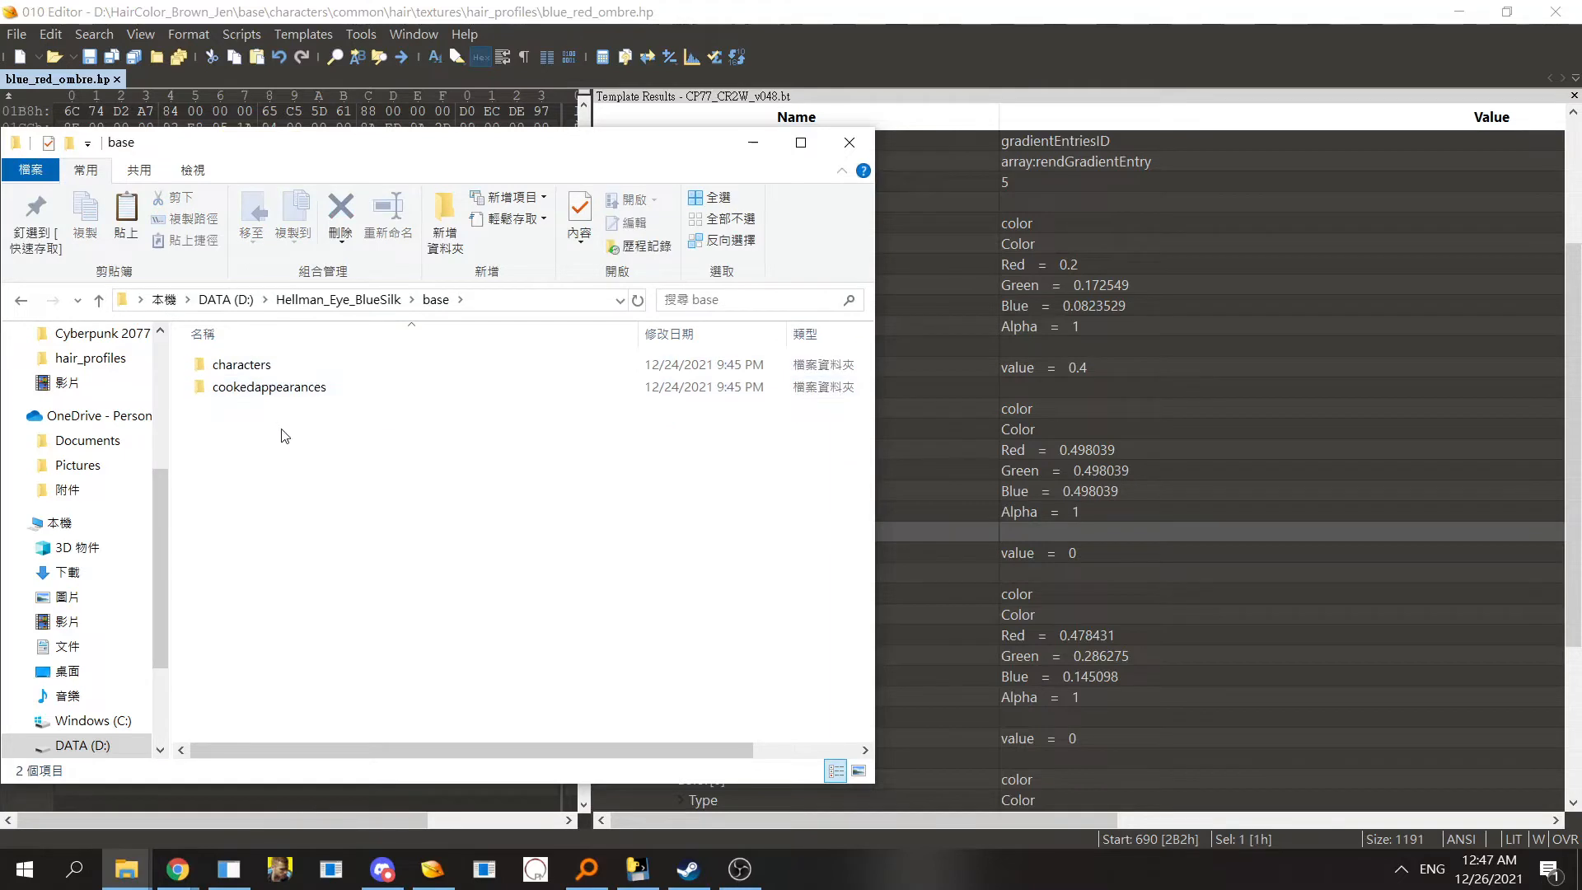
{"action": "key", "text": "ctrl+v"}
{"action": "left_click", "coordinate": [306, 491]}
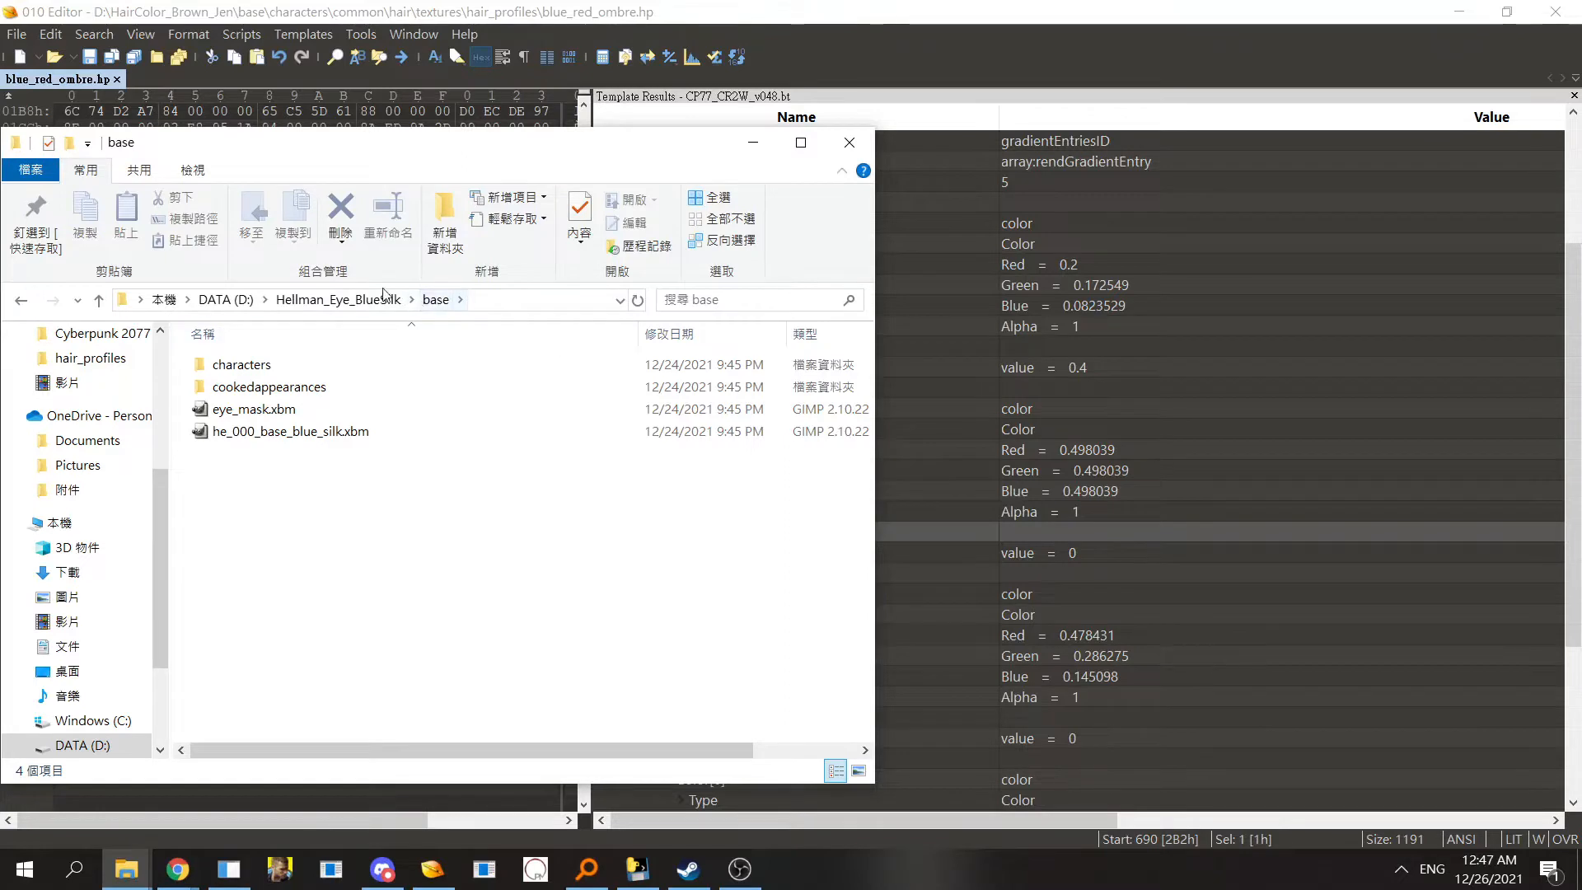
- Create a new folder named 86maylin inside the base folder
{"action": "right_click", "coordinate": [335, 466]}
{"action": "mouse_move", "coordinate": [462, 741]}
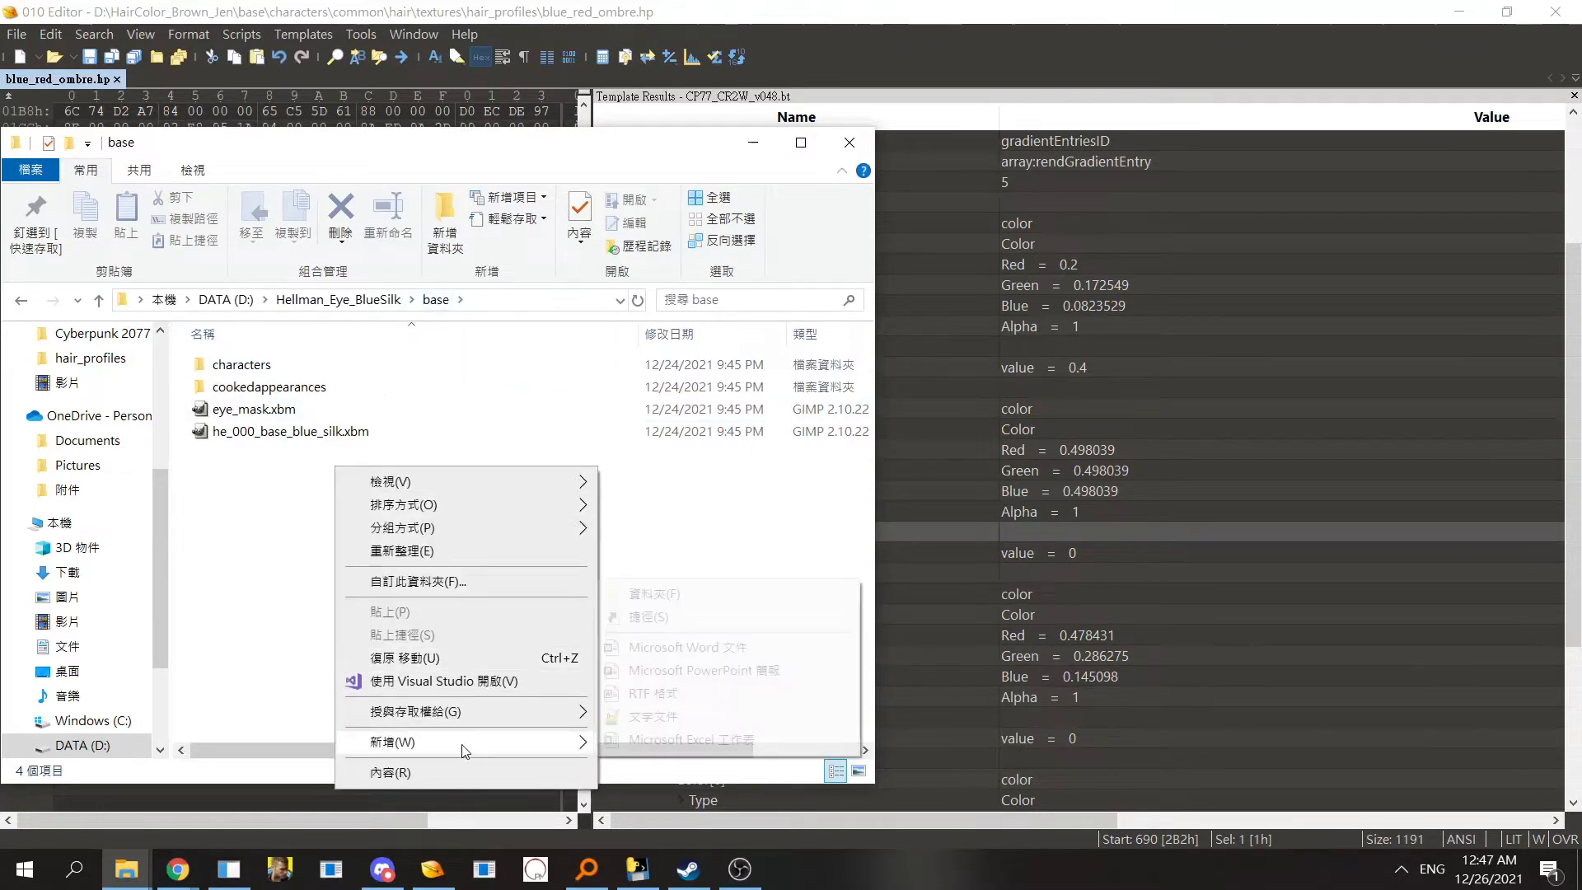
{"action": "left_click", "coordinate": [672, 594]}
{"action": "type", "text": "86maylin"}
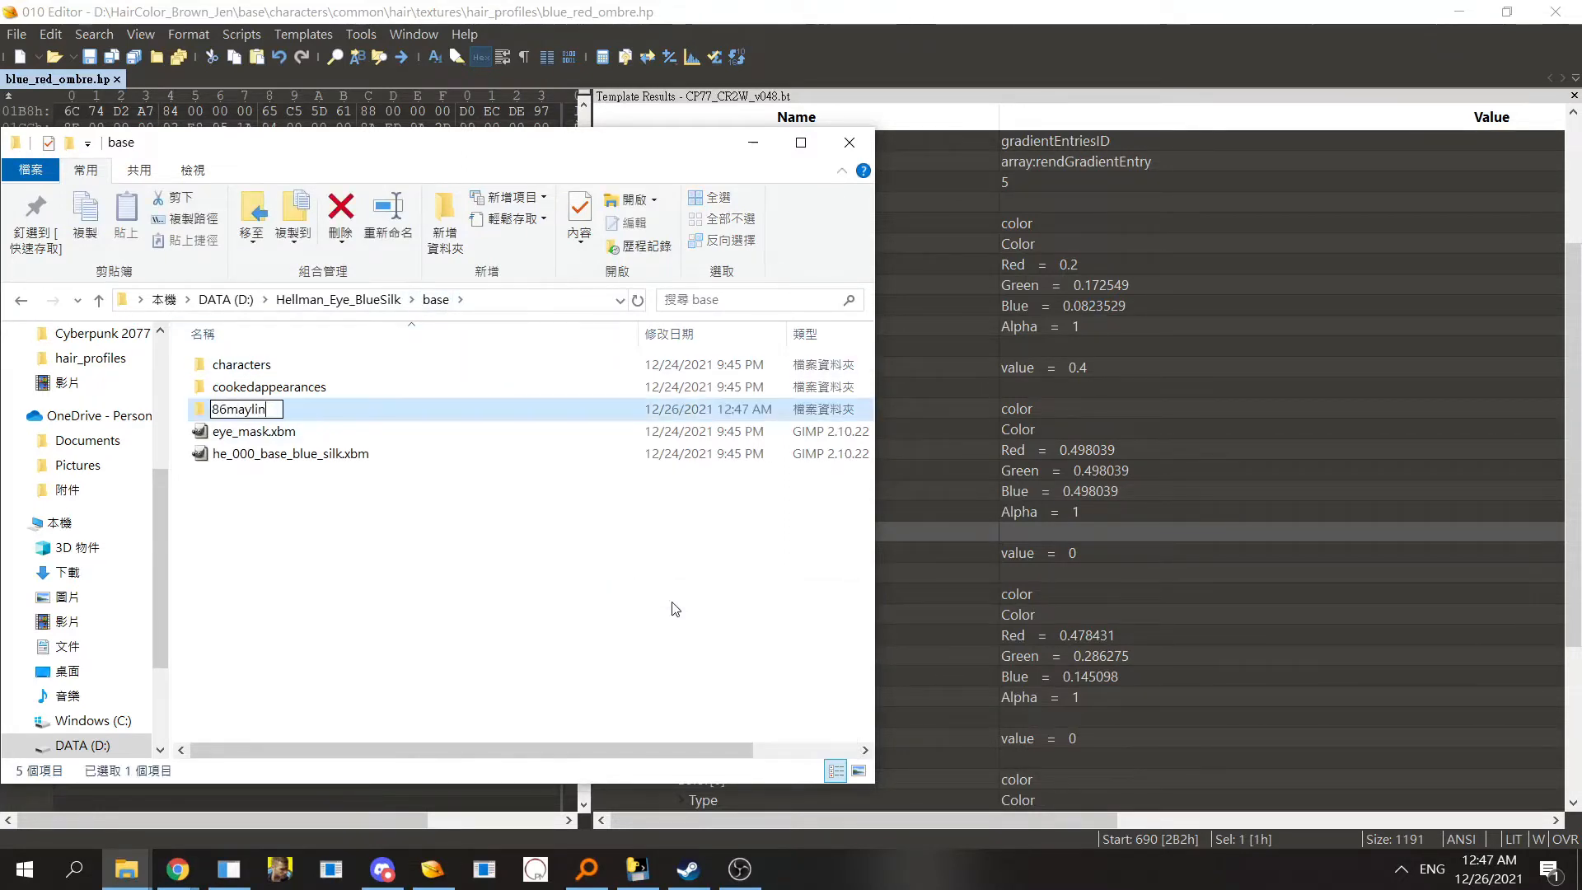
{"action": "key", "text": "Return"}
- Move both .xbm files into the 86maylin folder
{"action": "left_click_drag", "start_coordinate": [325, 523], "coordinate": [269, 406]}
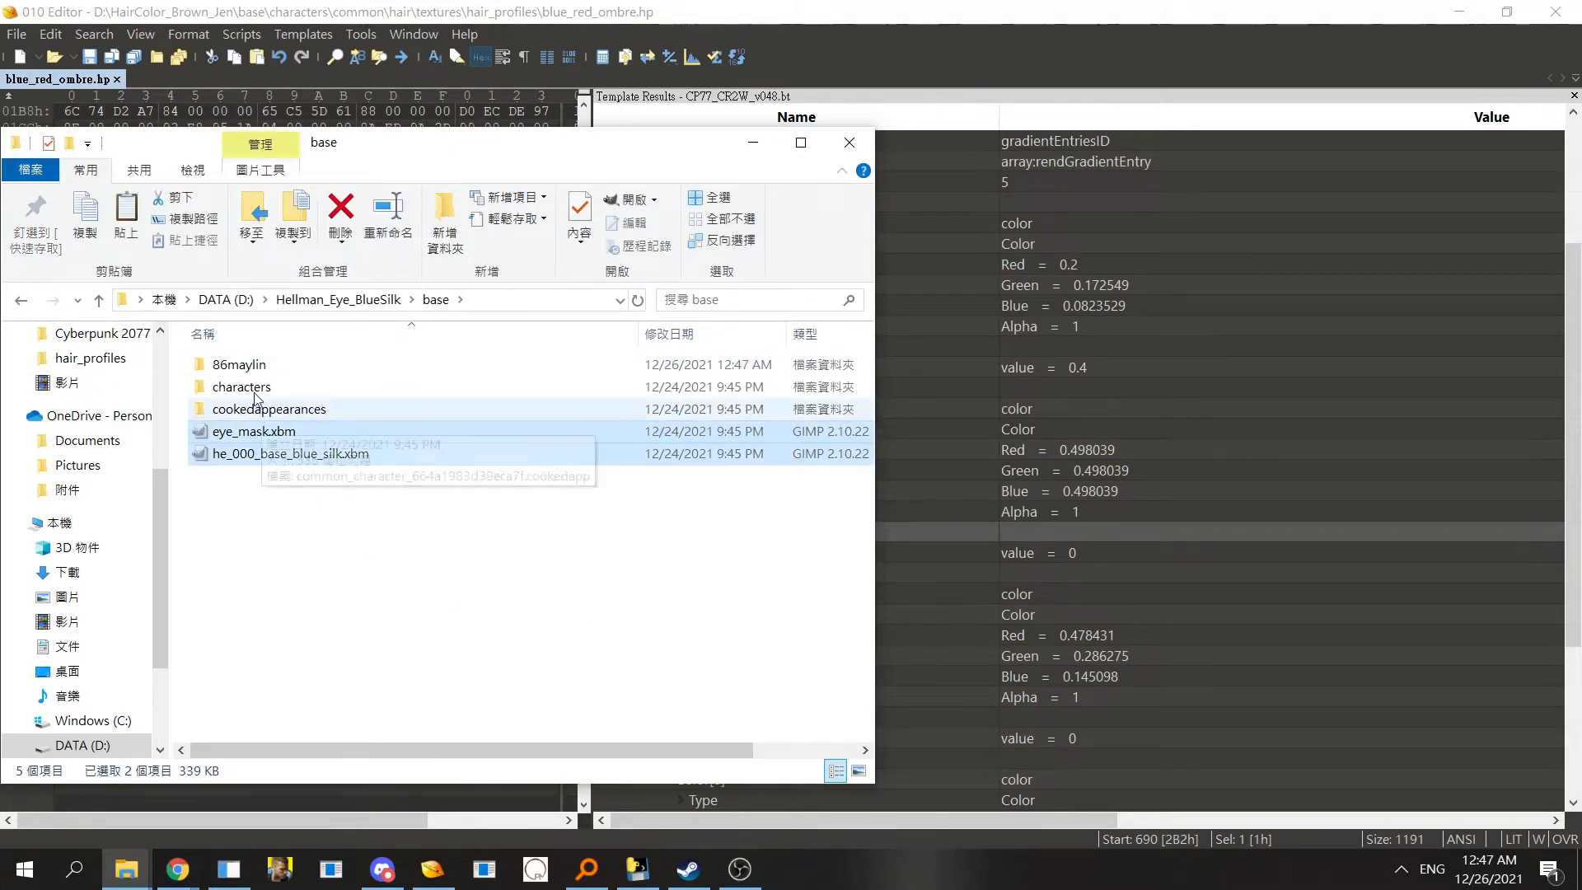
{"action": "double_click", "coordinate": [257, 376]}
{"action": "key", "text": "ctrl+v"}
{"action": "left_click", "coordinate": [301, 426]}
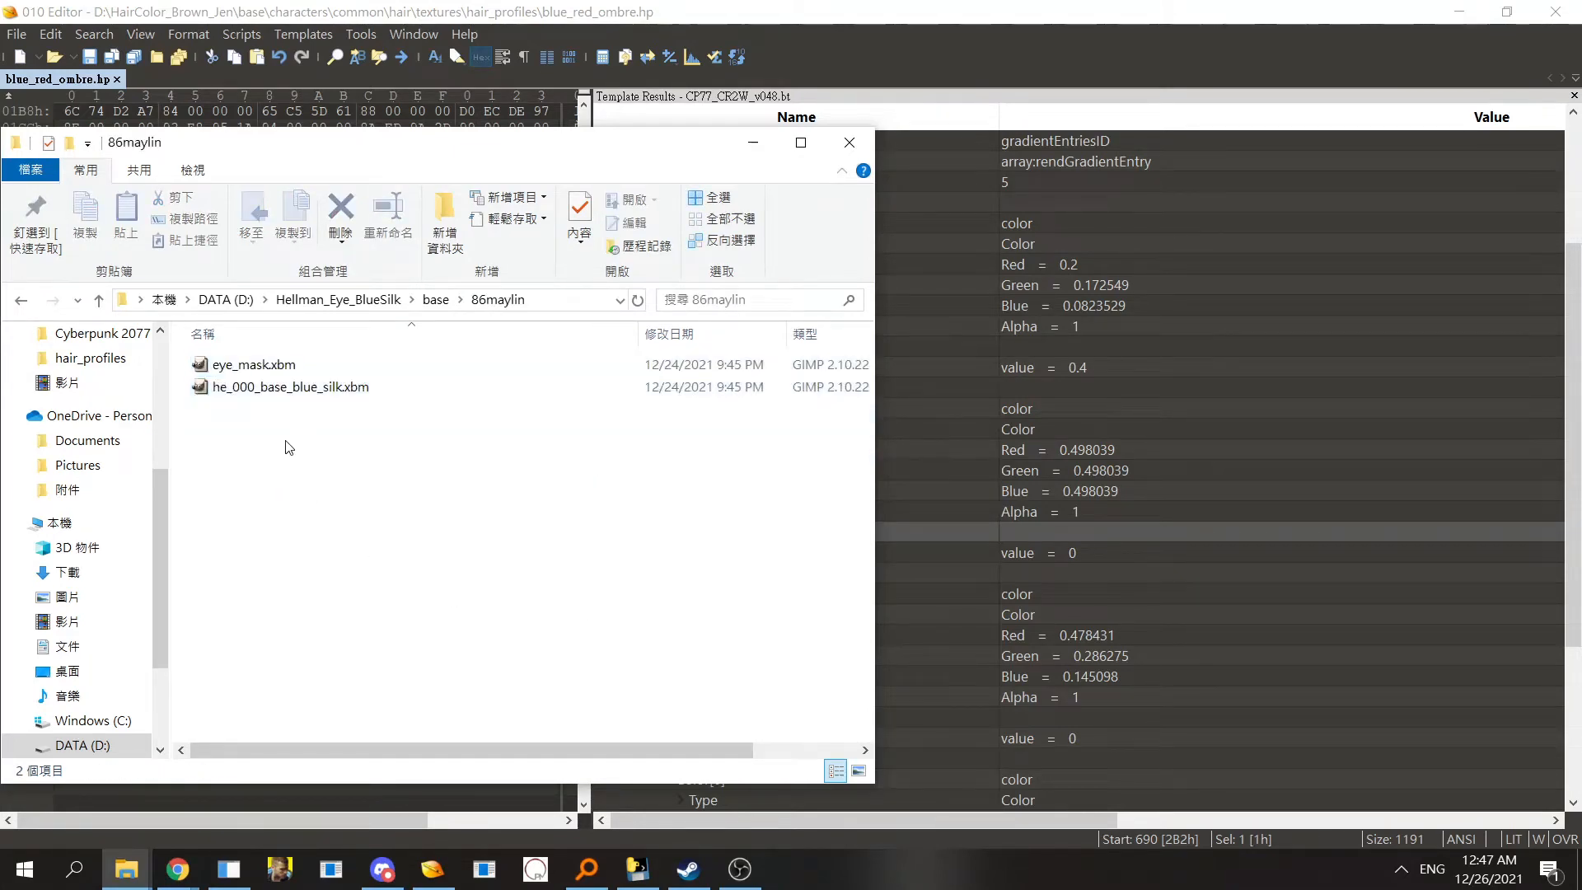
- Create a new folder named textures inside 86maylin
{"action": "right_click", "coordinate": [289, 447]}
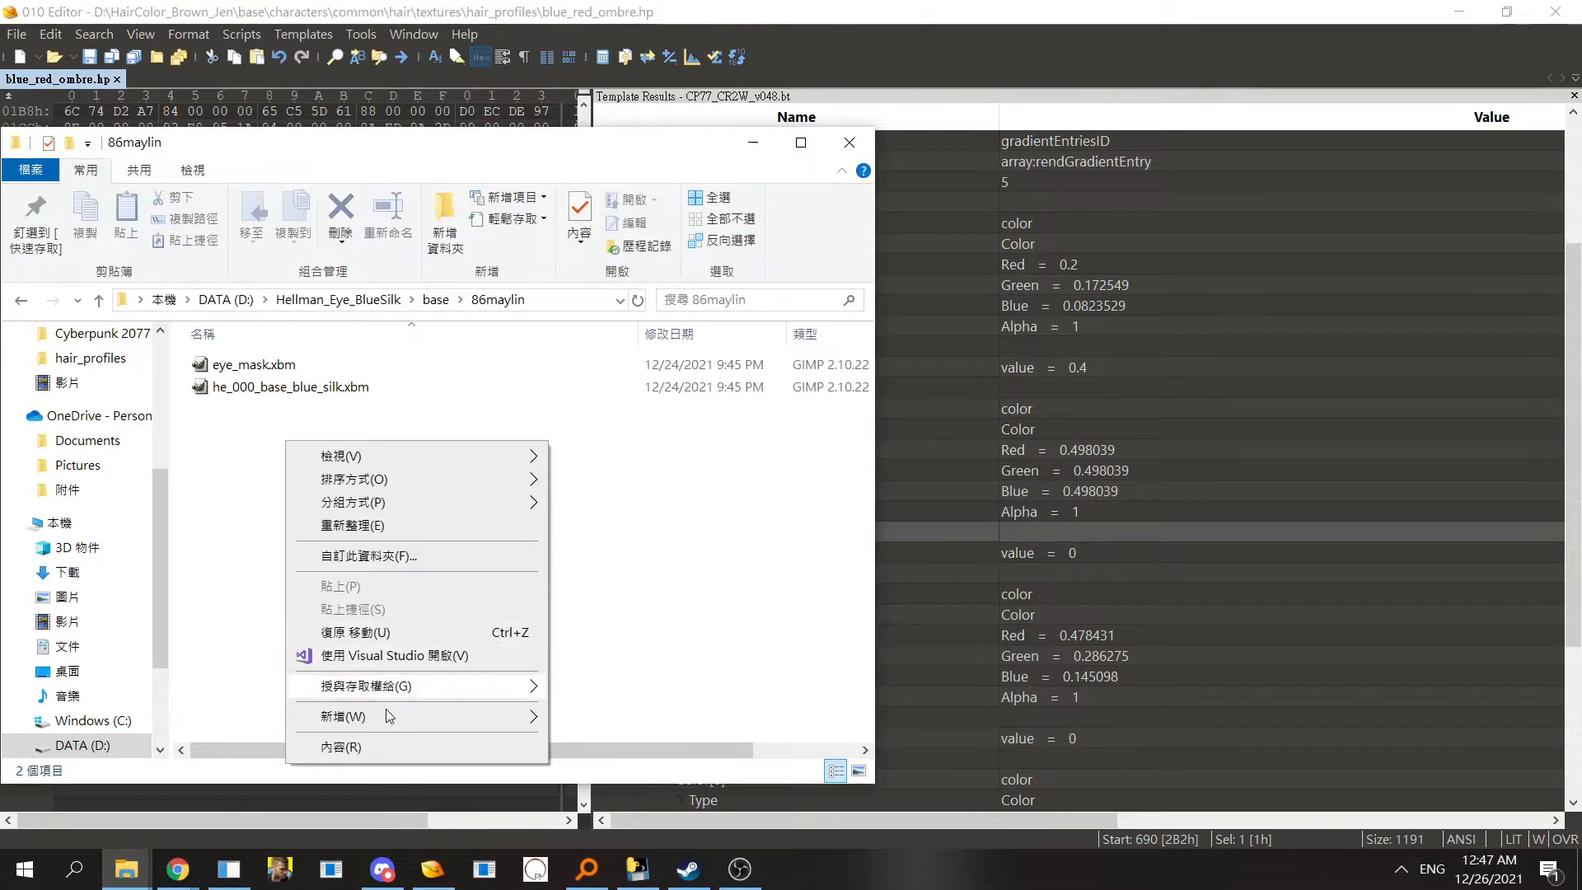
{"action": "mouse_move", "coordinate": [527, 716]}
{"action": "left_click", "coordinate": [636, 721]}
{"action": "type", "text": "textures"}
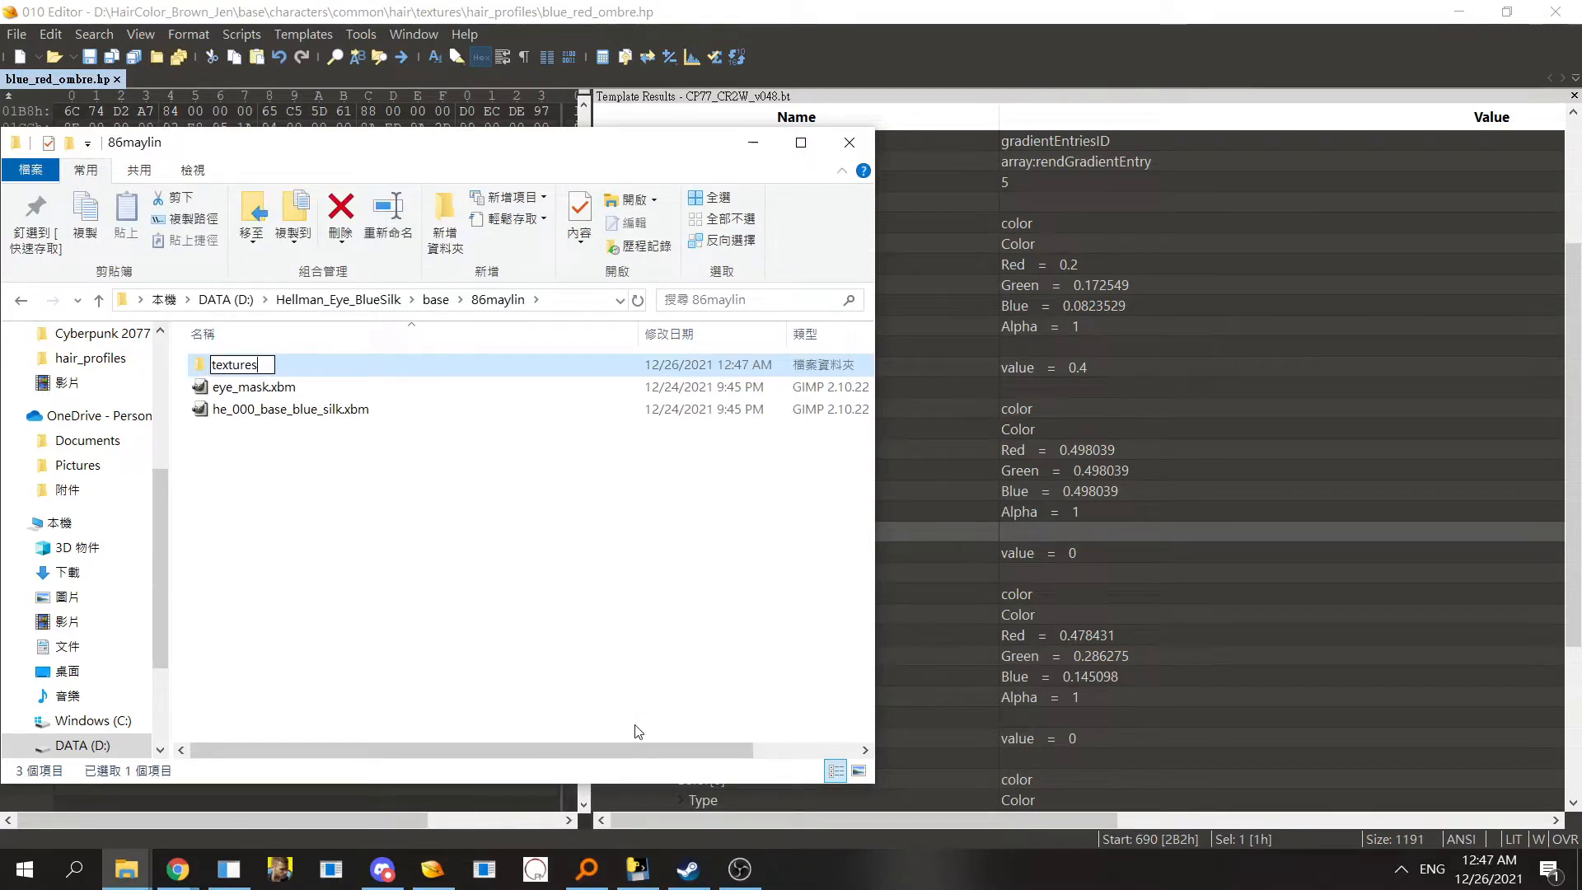
{"action": "key", "text": "Return"}
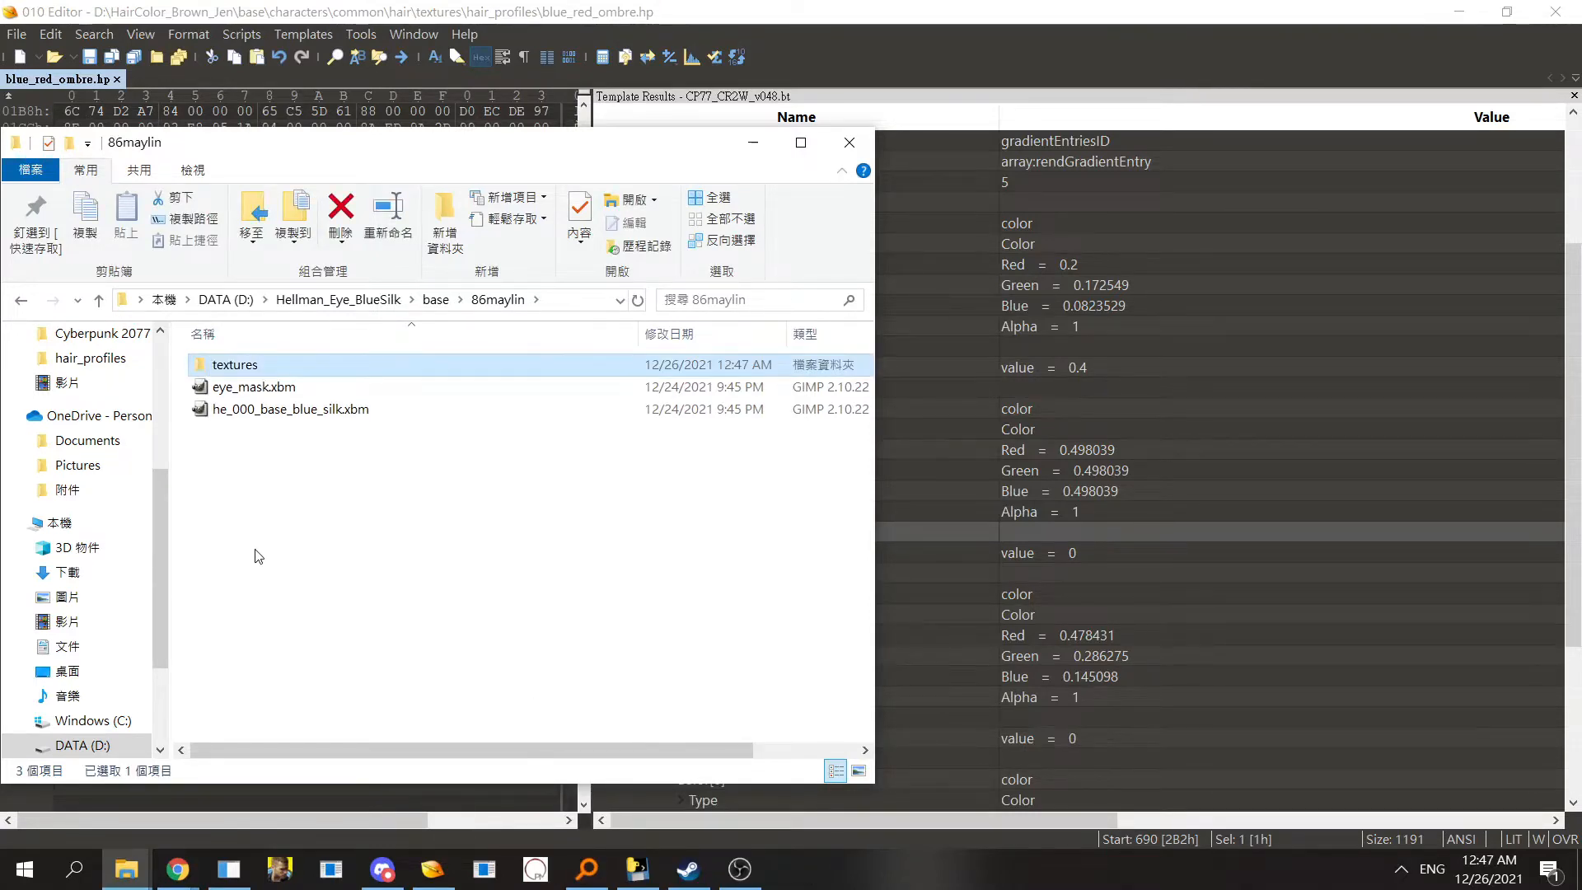
- Move the two .xbm files into the textures folder
{"action": "left_click_drag", "start_coordinate": [290, 455], "coordinate": [234, 364]}
{"action": "double_click", "coordinate": [235, 364]}
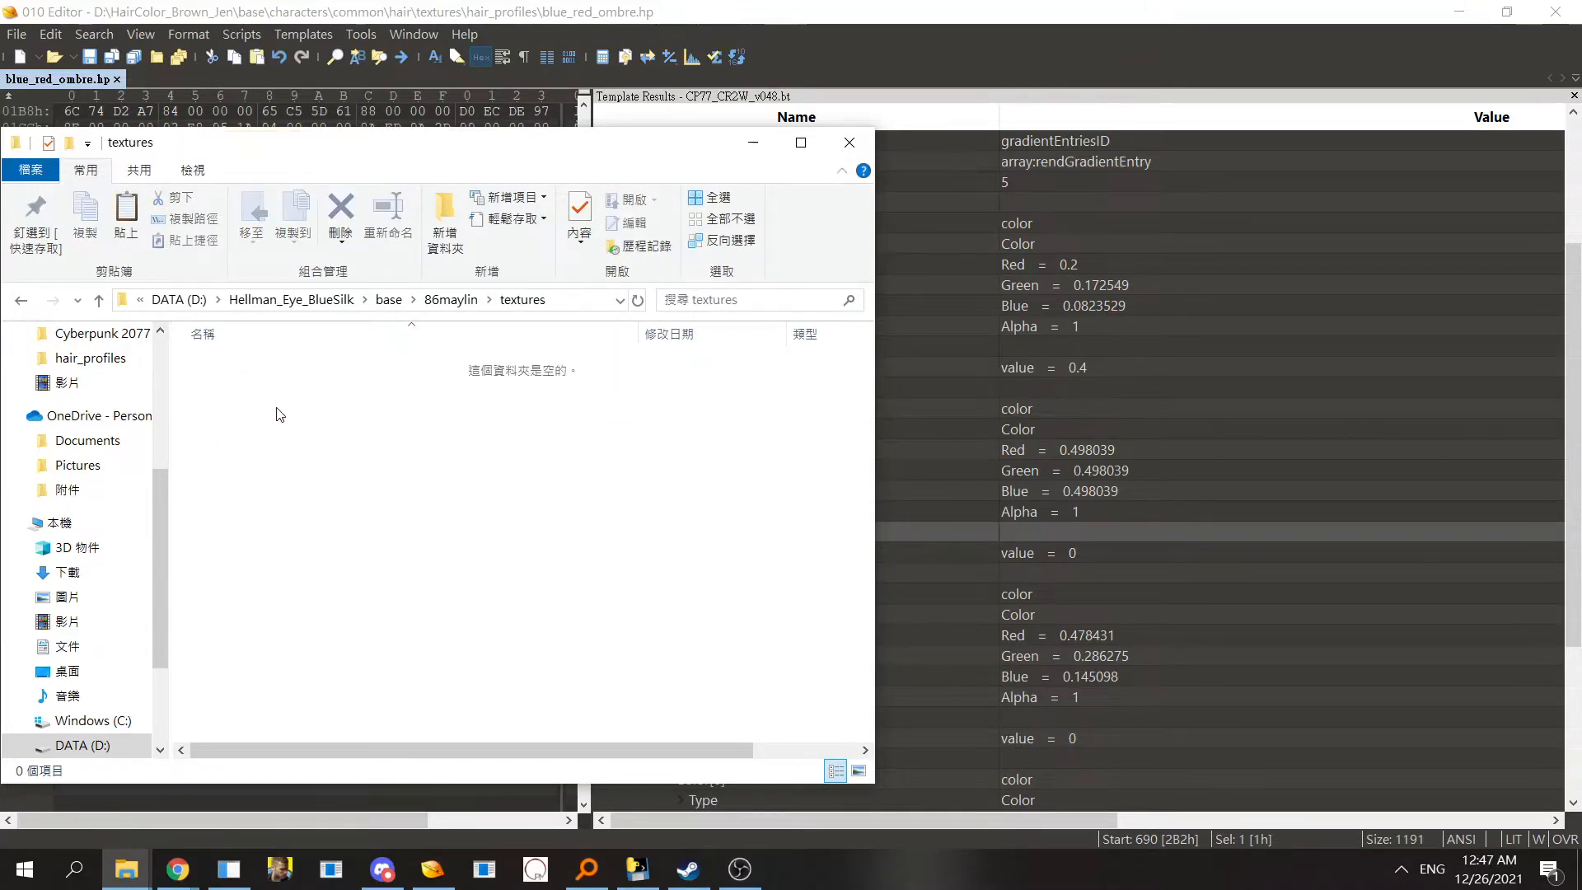
{"action": "left_click", "coordinate": [22, 301]}
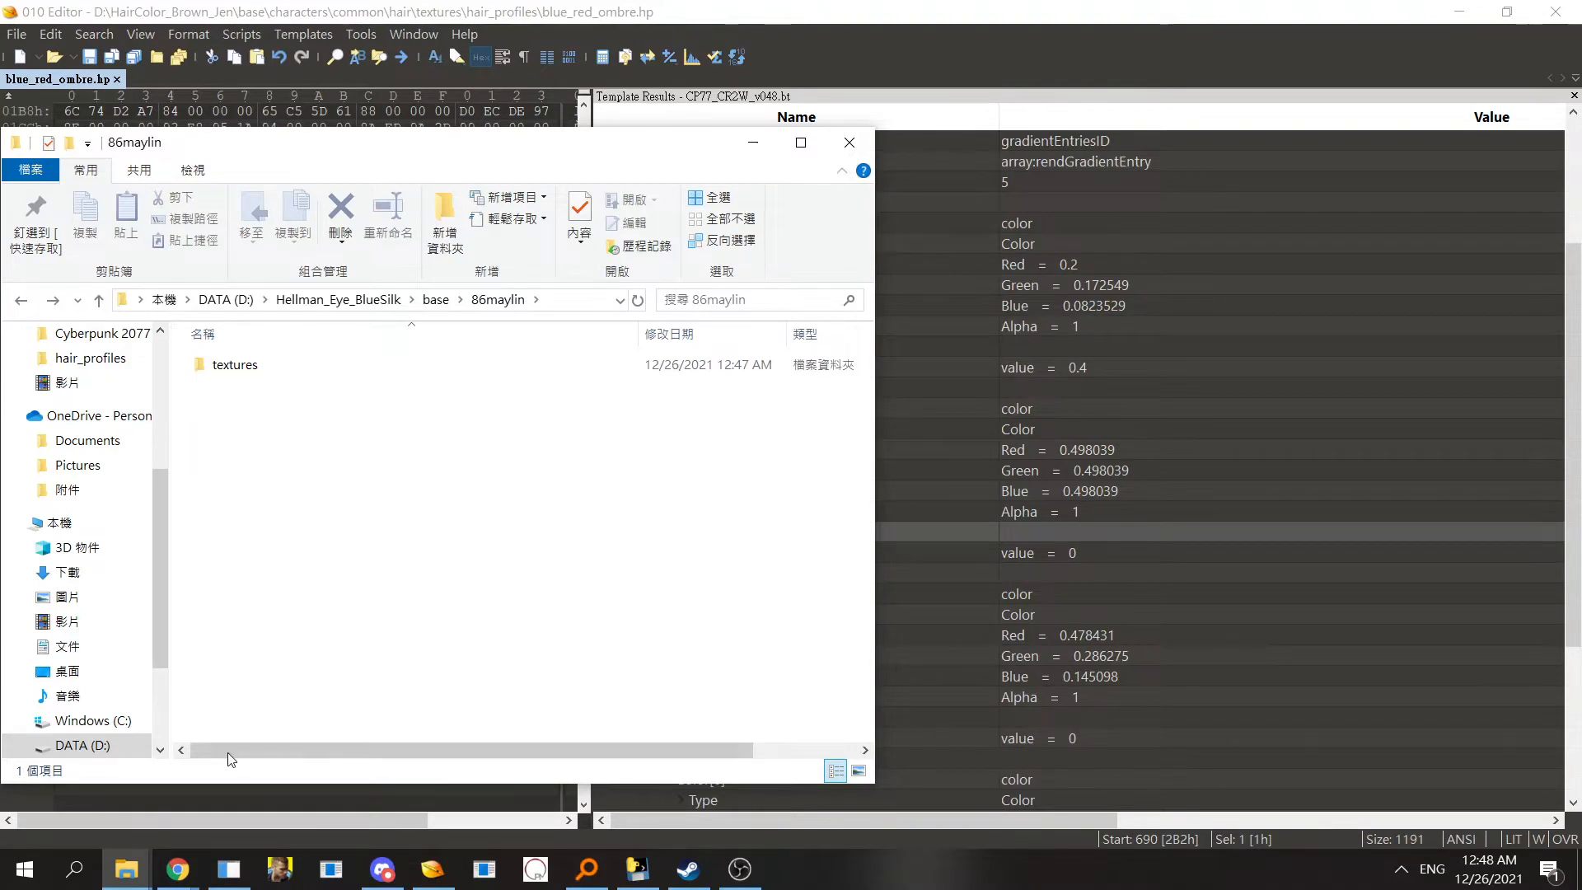
- Switch to the Cyberpunk 2077 archive\pc\mod folder window and look through its archive files
{"action": "mouse_move", "coordinate": [126, 870]}
{"action": "left_click", "coordinate": [254, 767]}
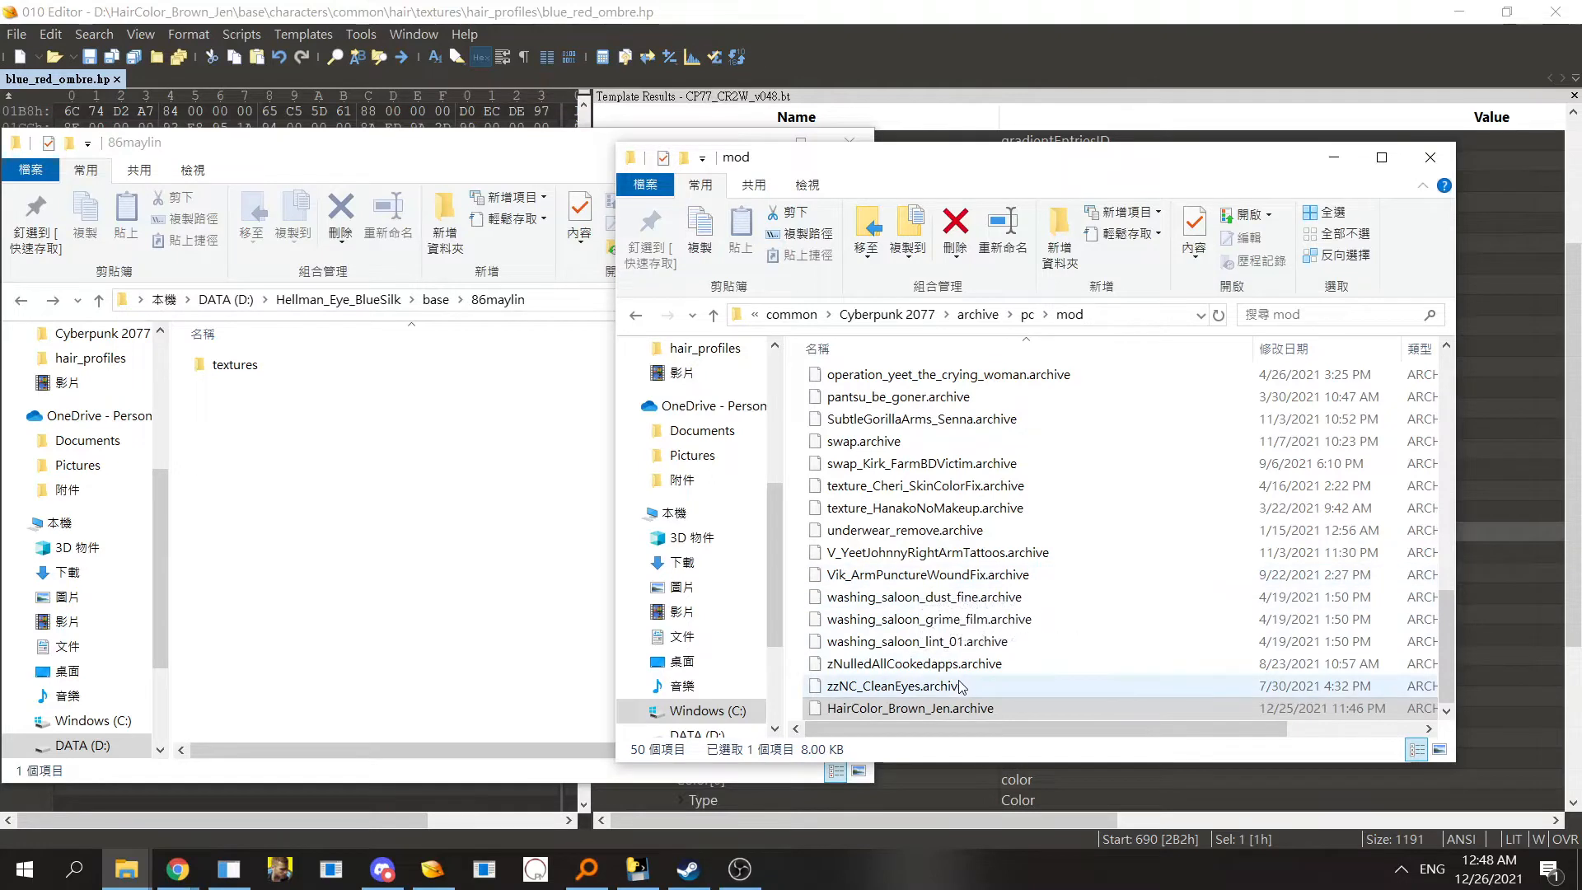
{"action": "left_click", "coordinate": [880, 577]}
{"action": "left_click", "coordinate": [906, 552]}
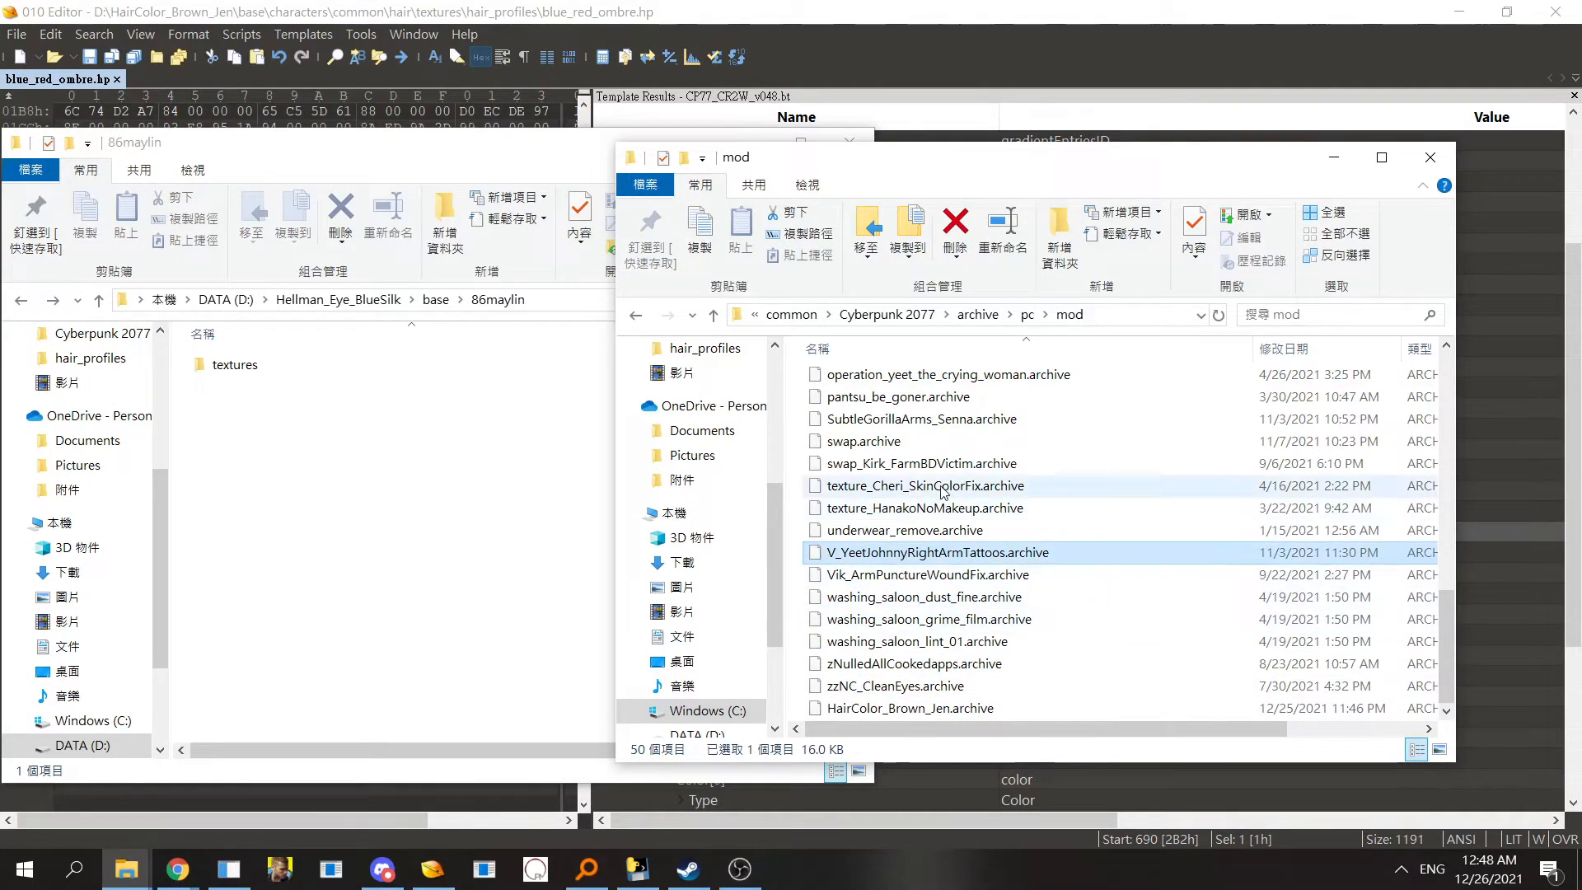
{"action": "left_click", "coordinate": [907, 485]}
{"action": "left_click", "coordinate": [885, 463]}
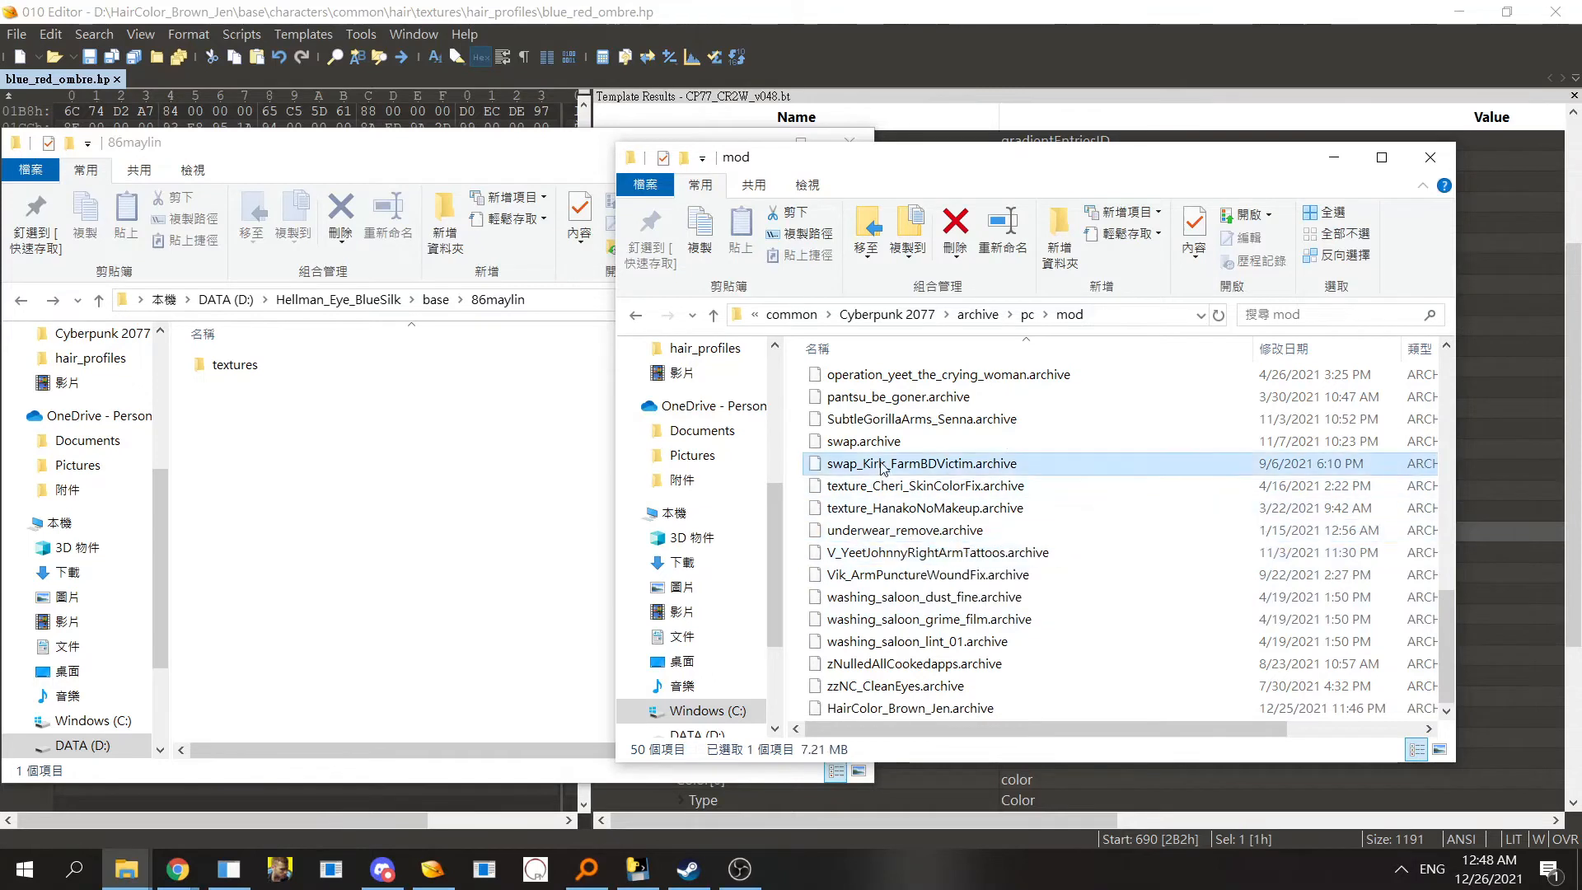
{"action": "left_click", "coordinate": [928, 506]}
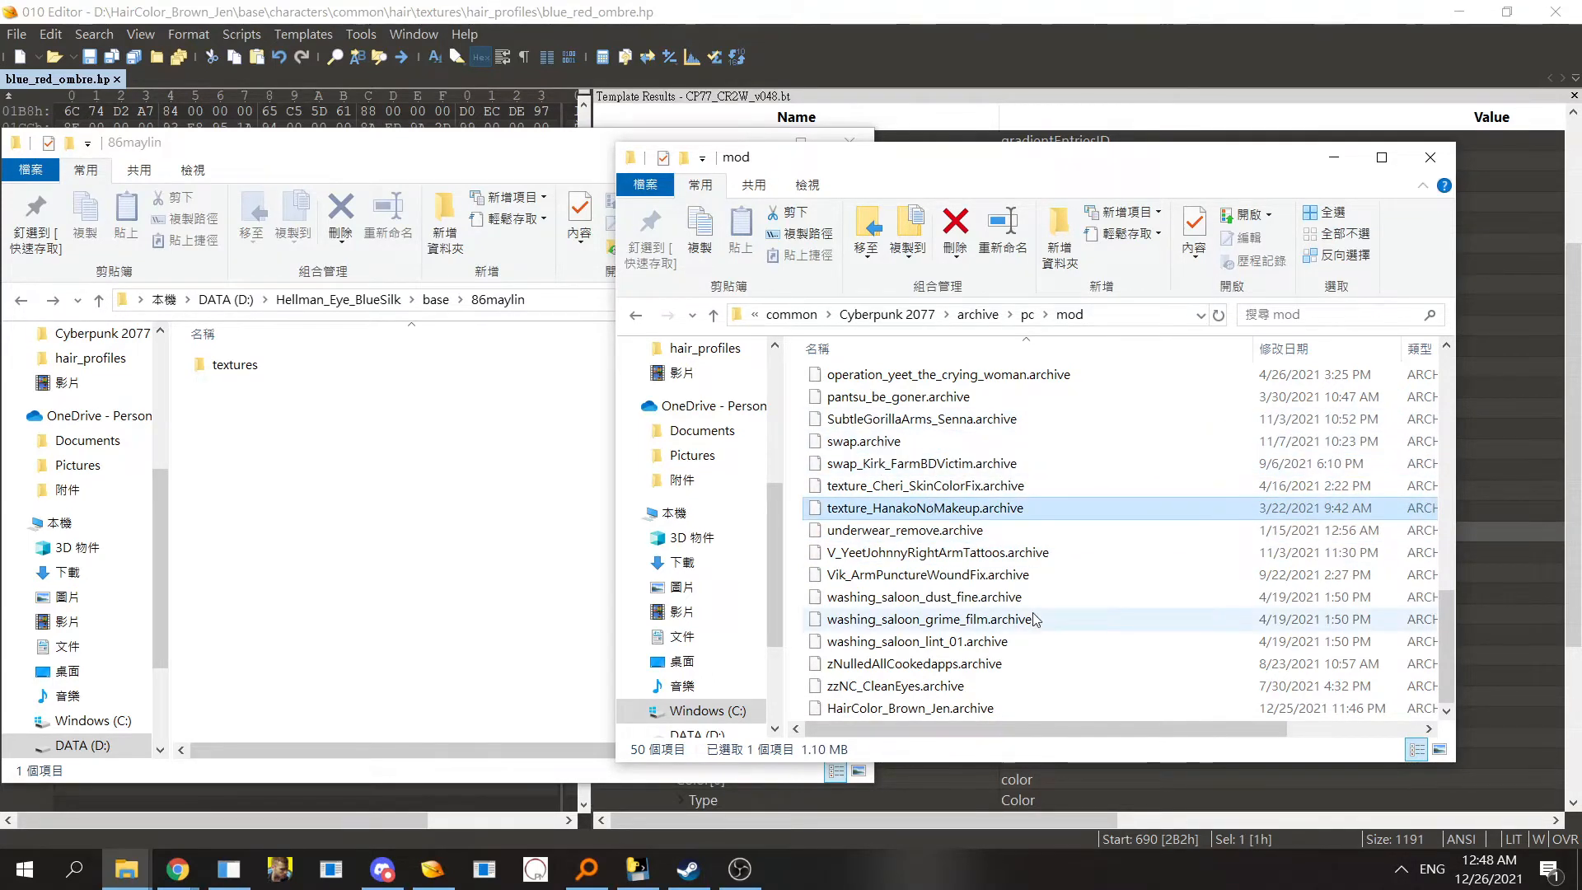
{"action": "left_click", "coordinate": [940, 483]}
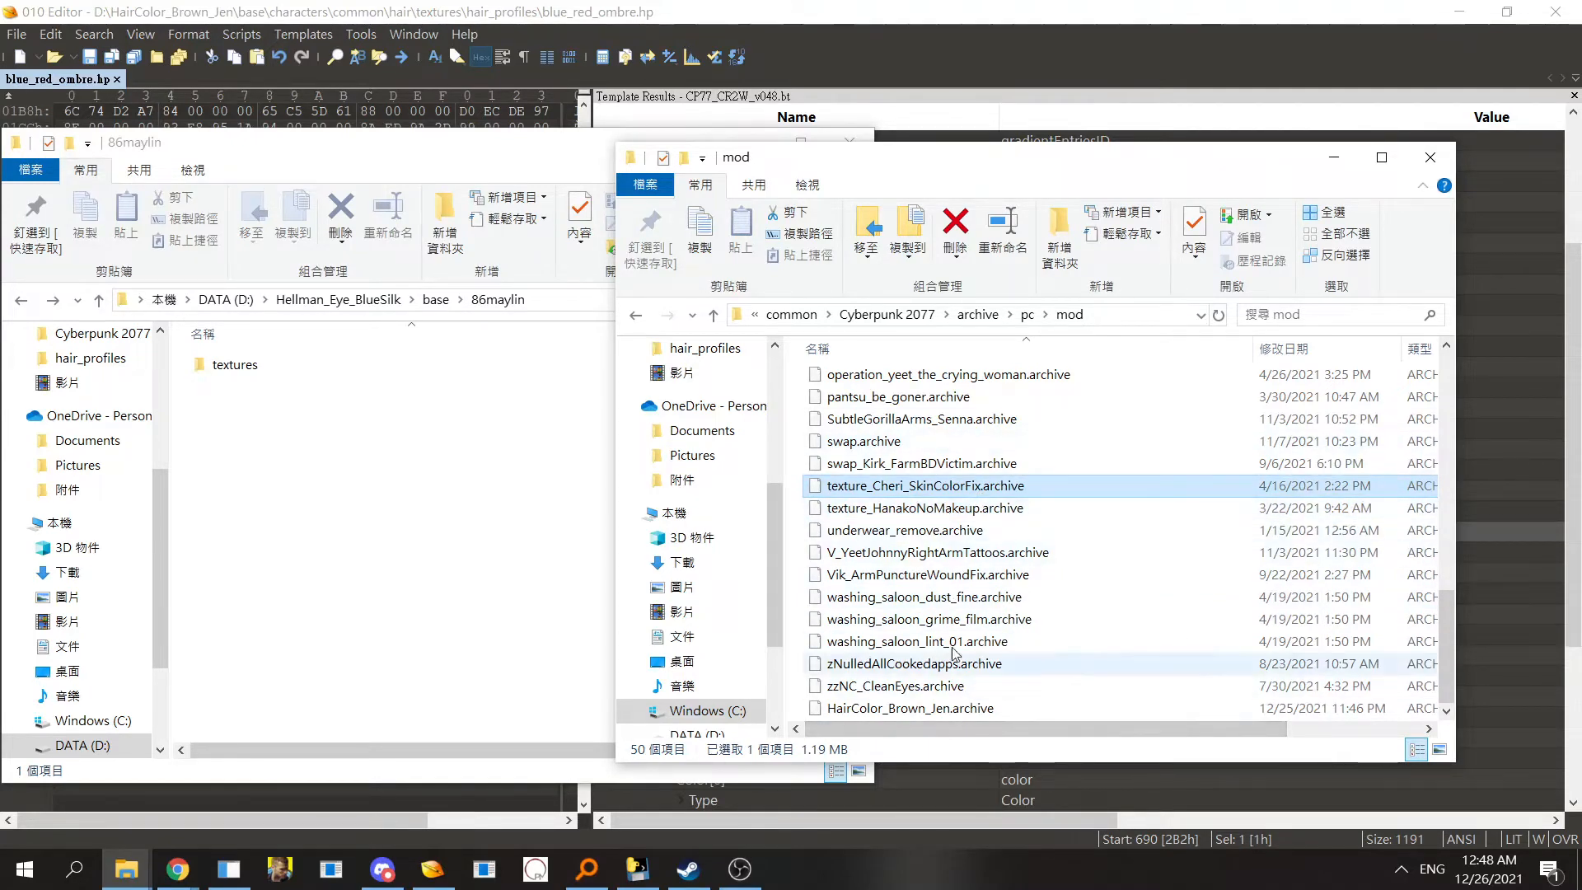
- Open the textures folder inside 86maylin and select eye_mask.xbm
{"action": "left_click", "coordinate": [931, 685]}
{"action": "left_click", "coordinate": [944, 714], "text": "ctrl"}
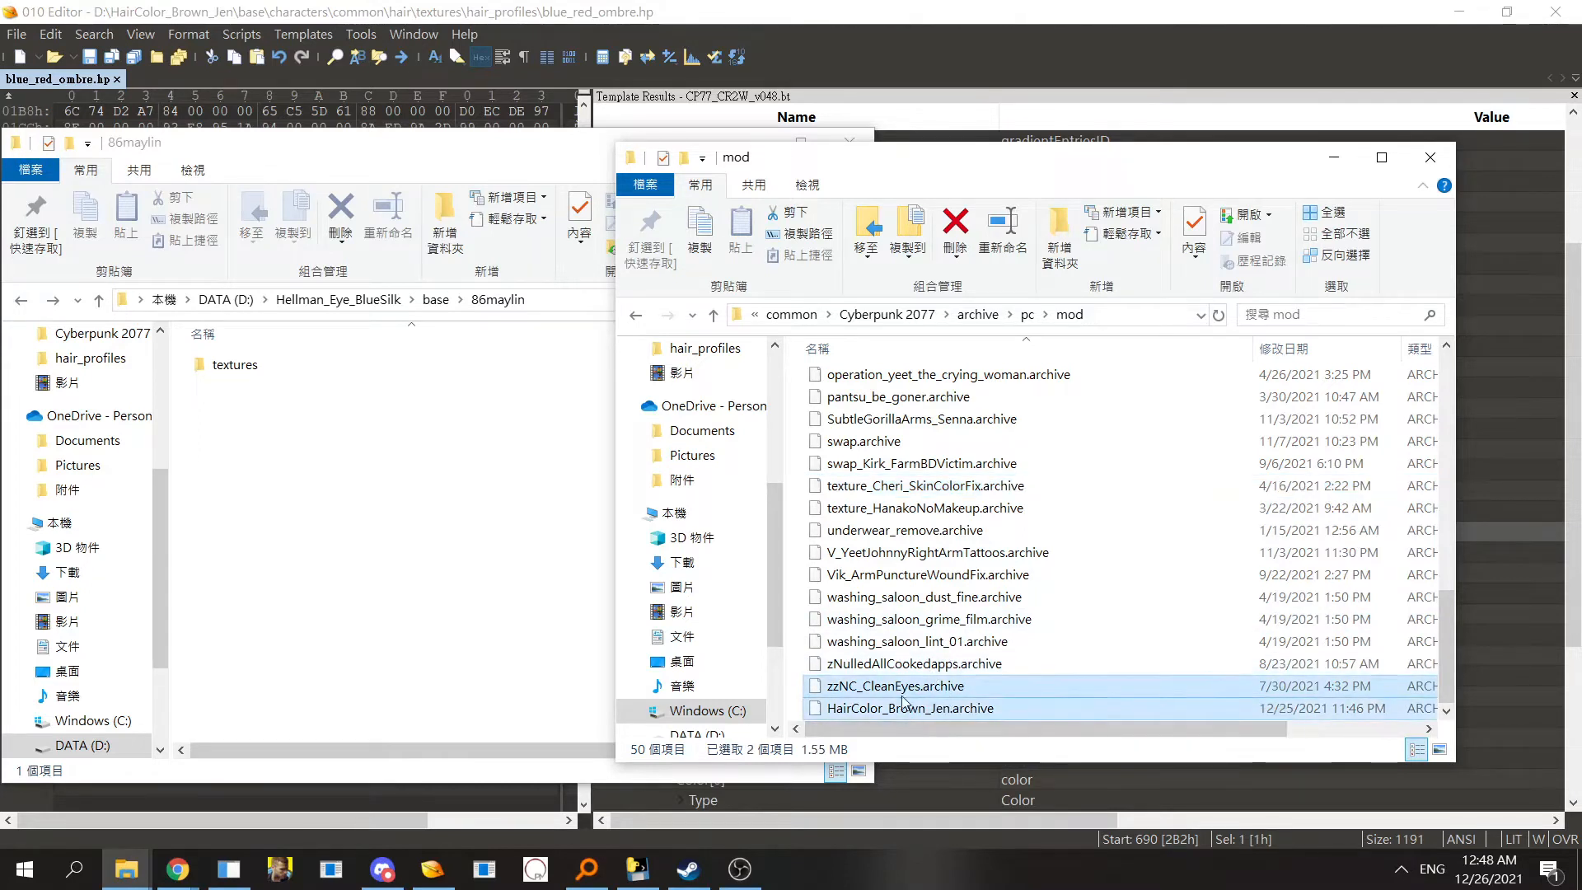
{"action": "left_click", "coordinate": [917, 688]}
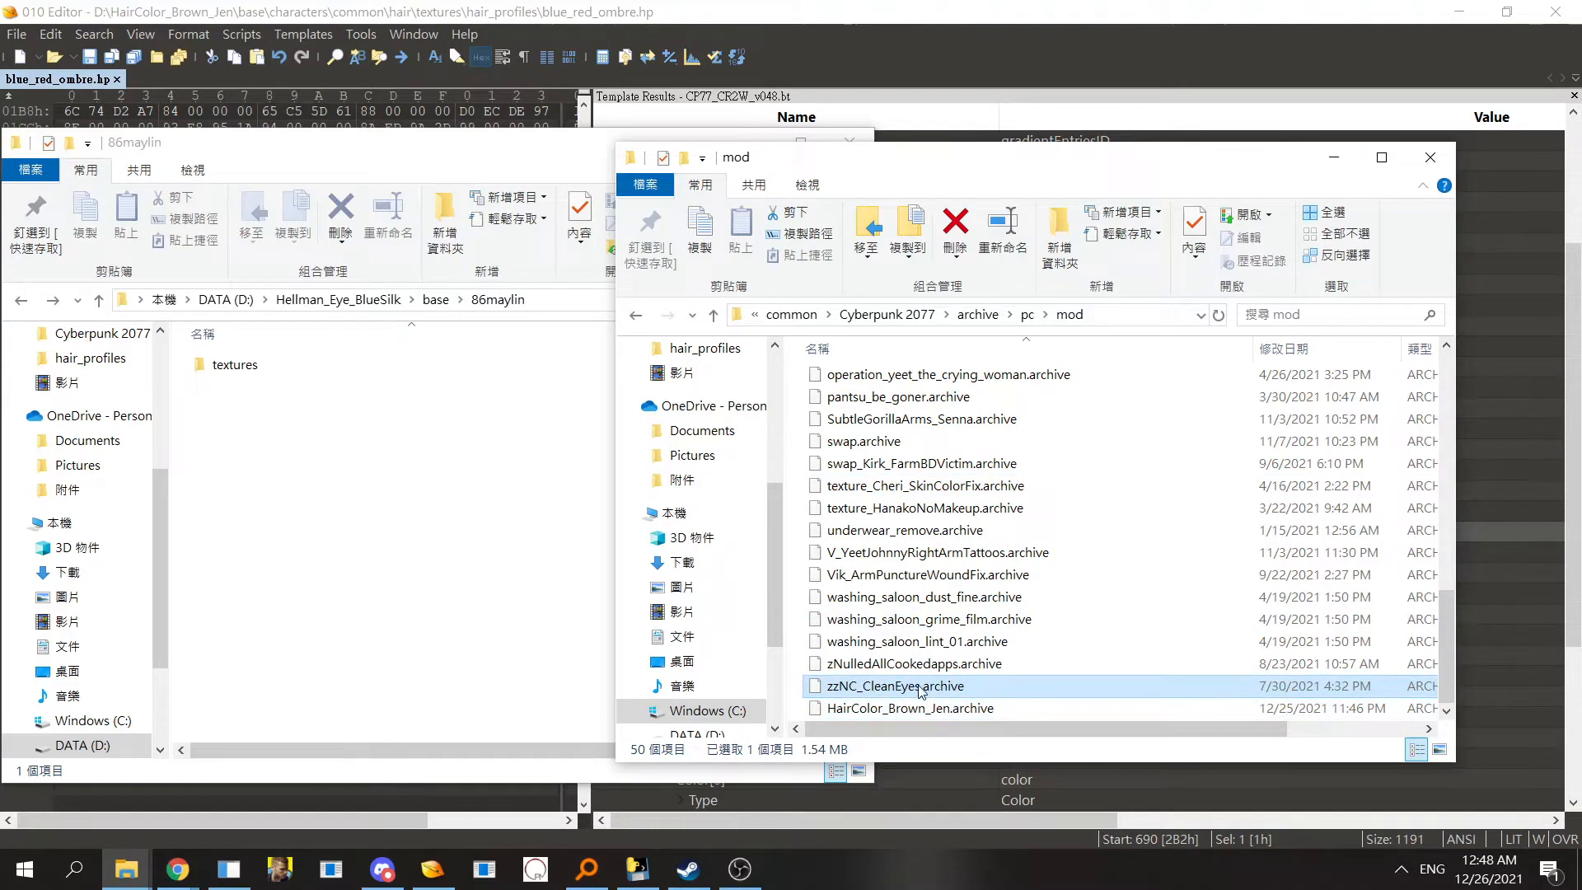
{"action": "double_click", "coordinate": [235, 364]}
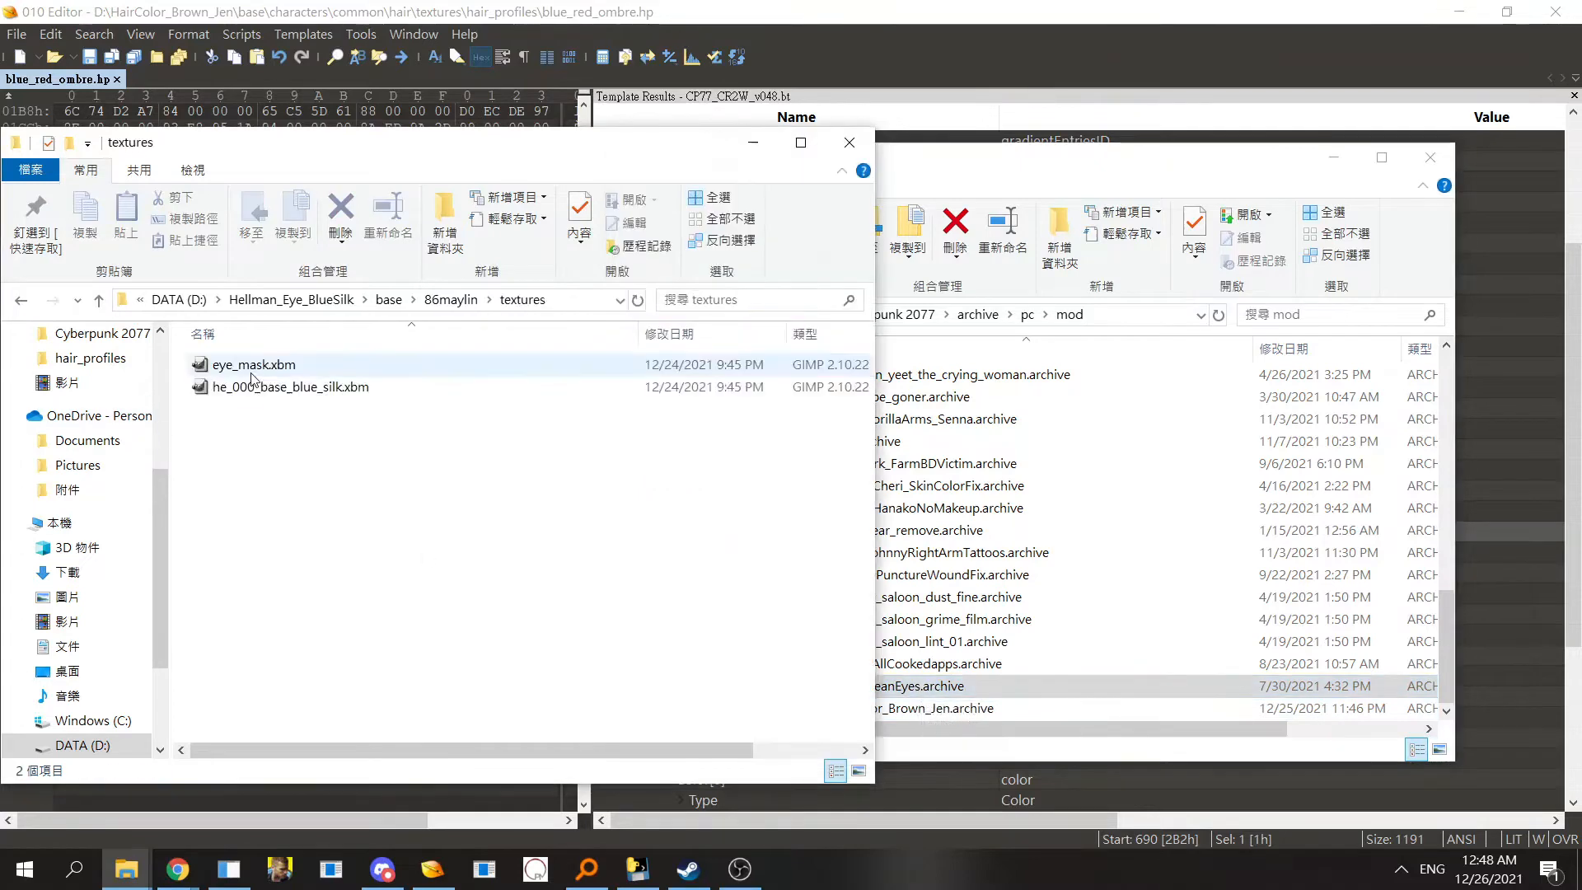
{"action": "left_click", "coordinate": [254, 369]}
- Compare the zNulledAllCookedapps, zzNC_CleanEyes and HairColor_Brown_Jen archives in the mod folder, then minimize that window
{"action": "left_click", "coordinate": [1070, 687]}
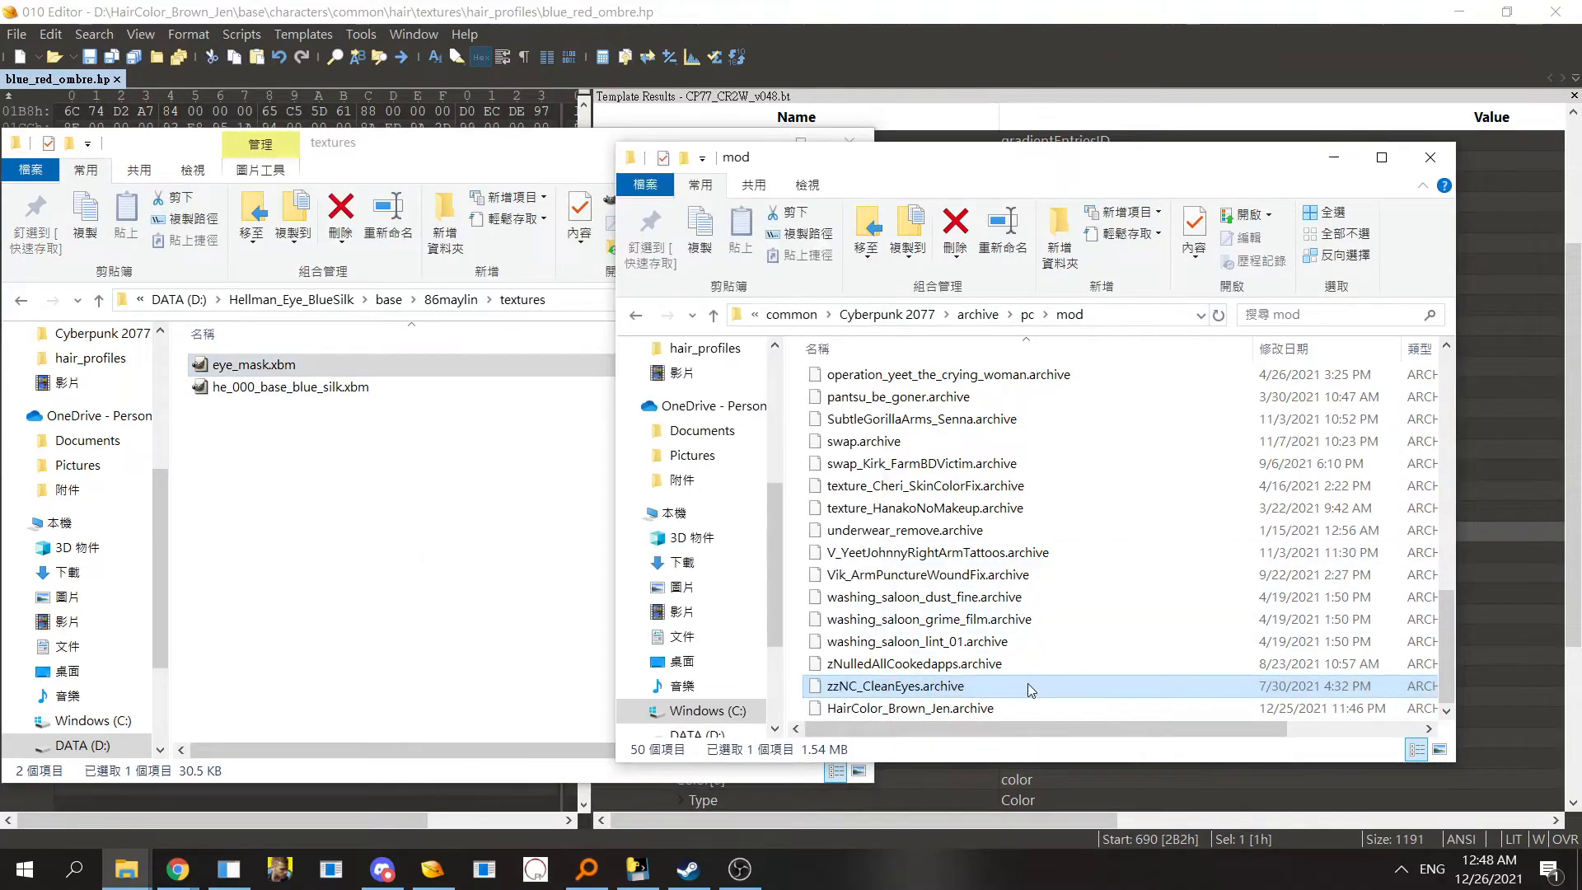
{"action": "left_click", "coordinate": [1022, 711]}
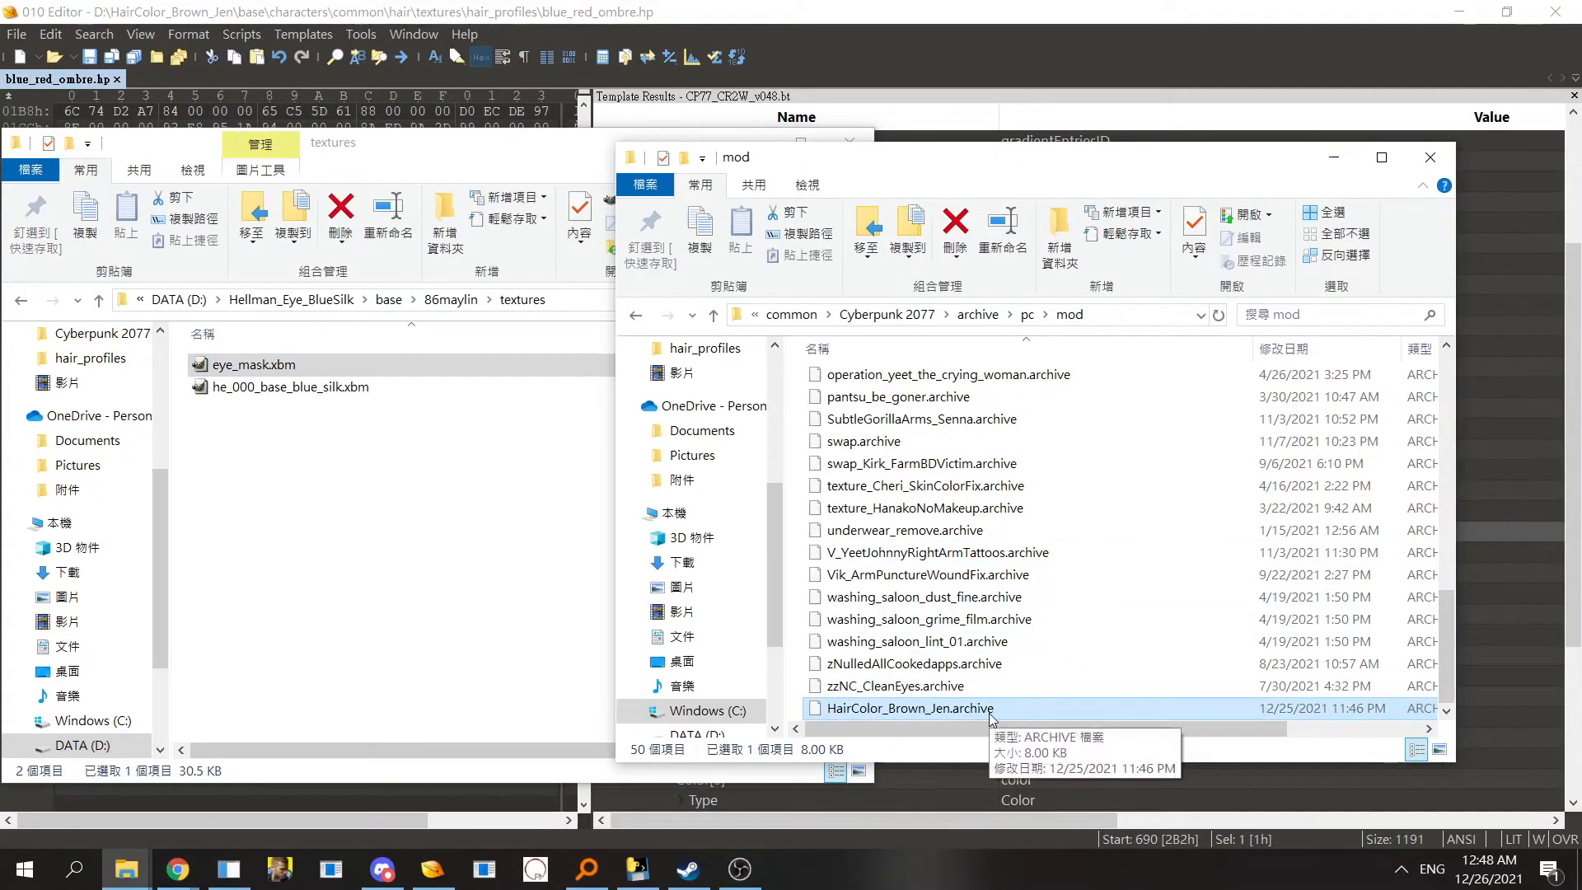
{"action": "left_click", "coordinate": [905, 691]}
{"action": "left_click", "coordinate": [952, 665]}
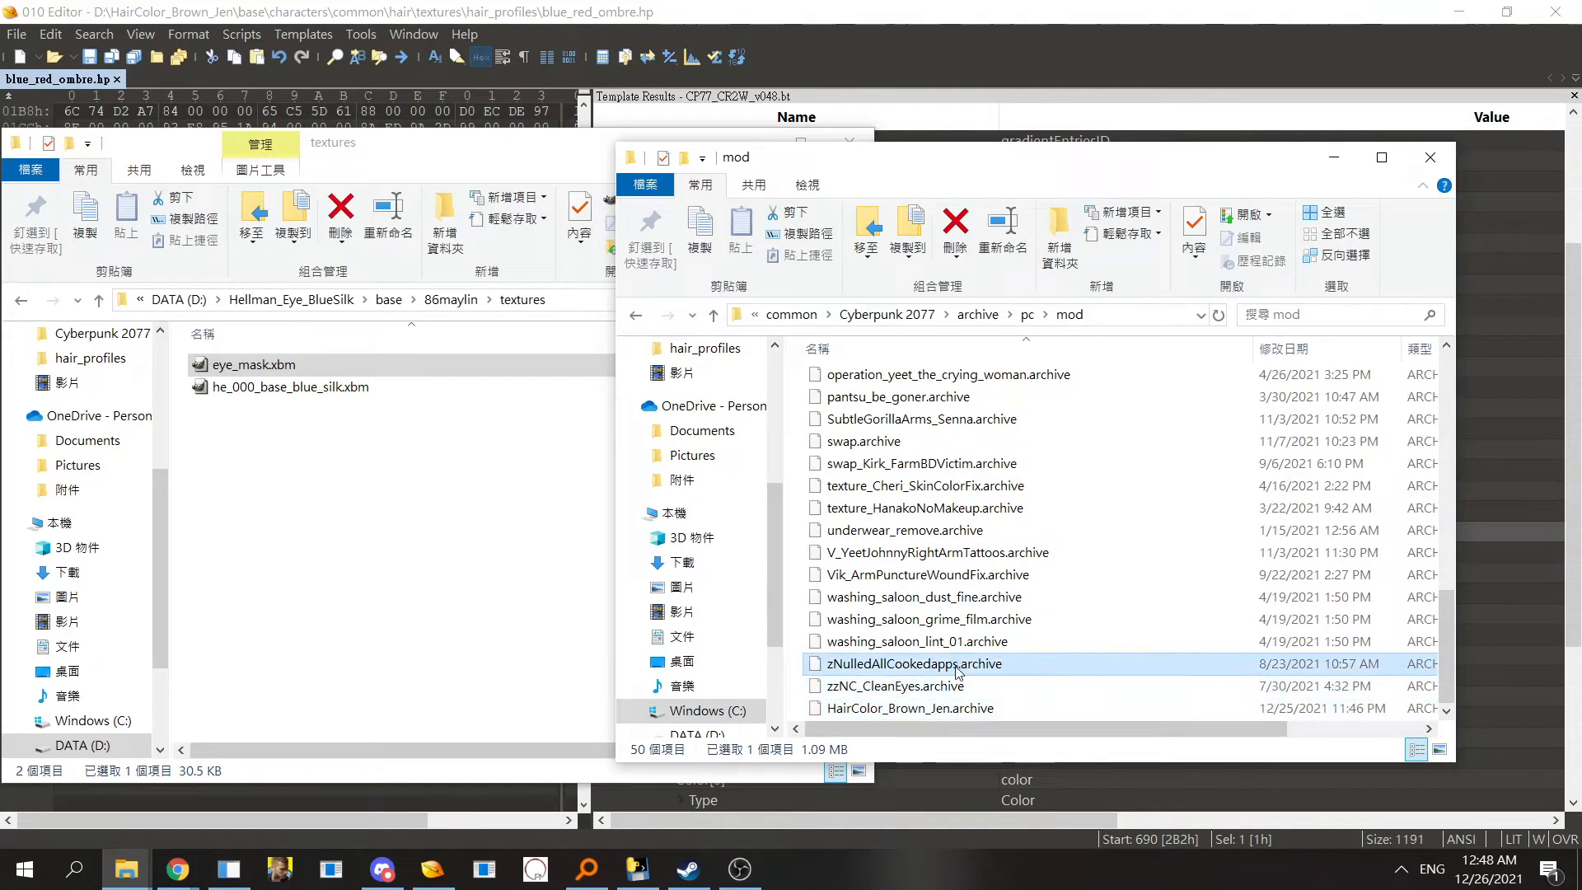
{"action": "left_click", "coordinate": [956, 689]}
{"action": "left_click", "coordinate": [898, 666], "text": "ctrl"}
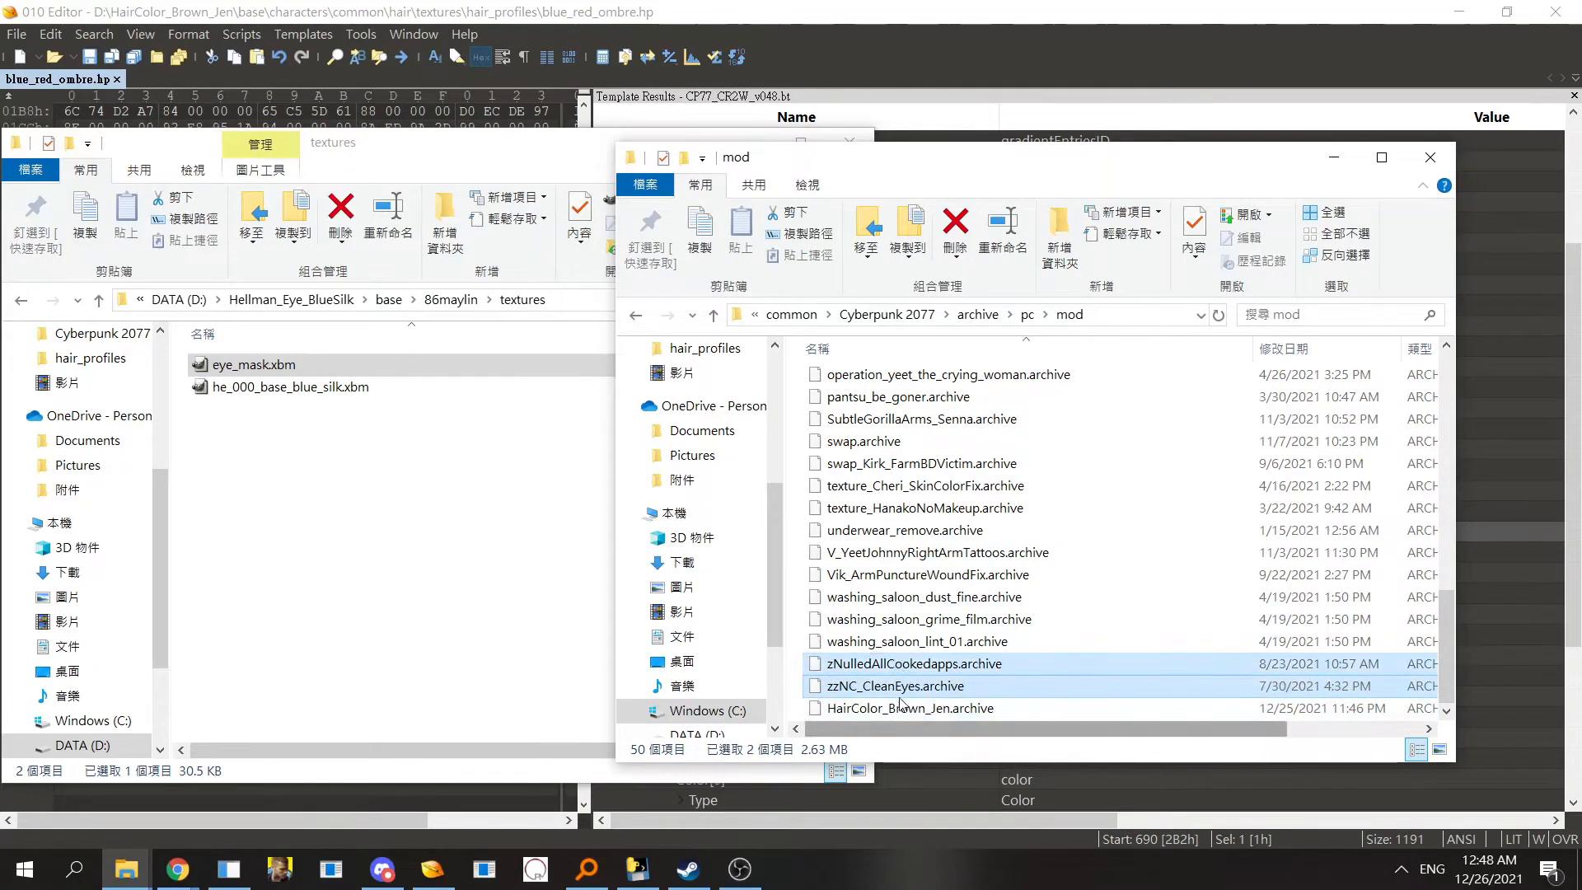
{"action": "left_click", "coordinate": [886, 668]}
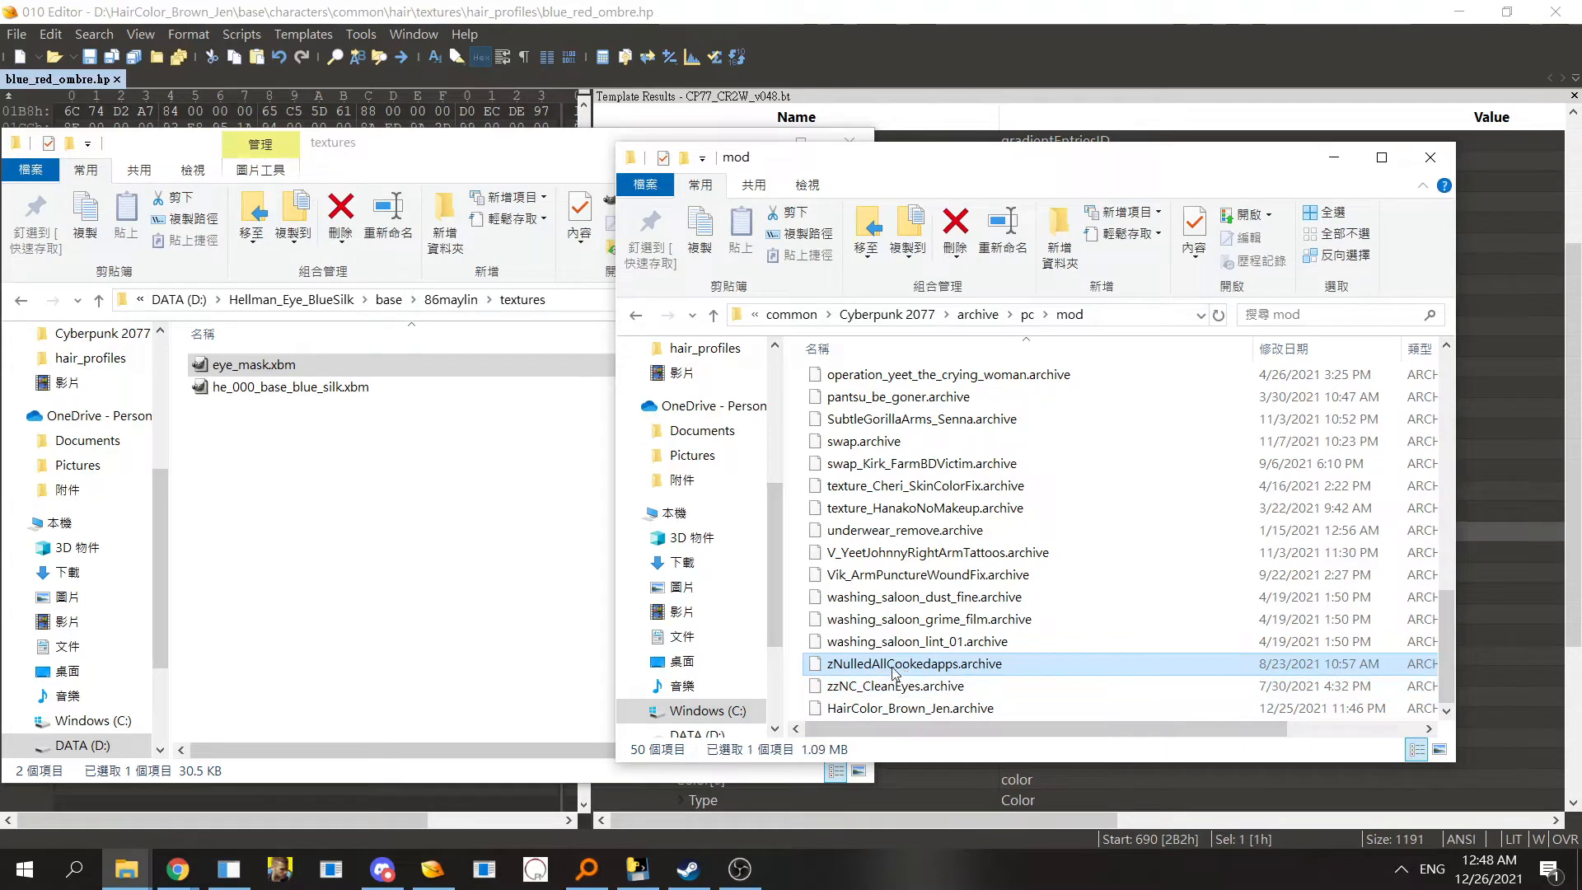
{"action": "left_click", "coordinate": [888, 680]}
{"action": "left_click", "coordinate": [891, 669]}
{"action": "left_click", "coordinate": [896, 685], "text": "ctrl"}
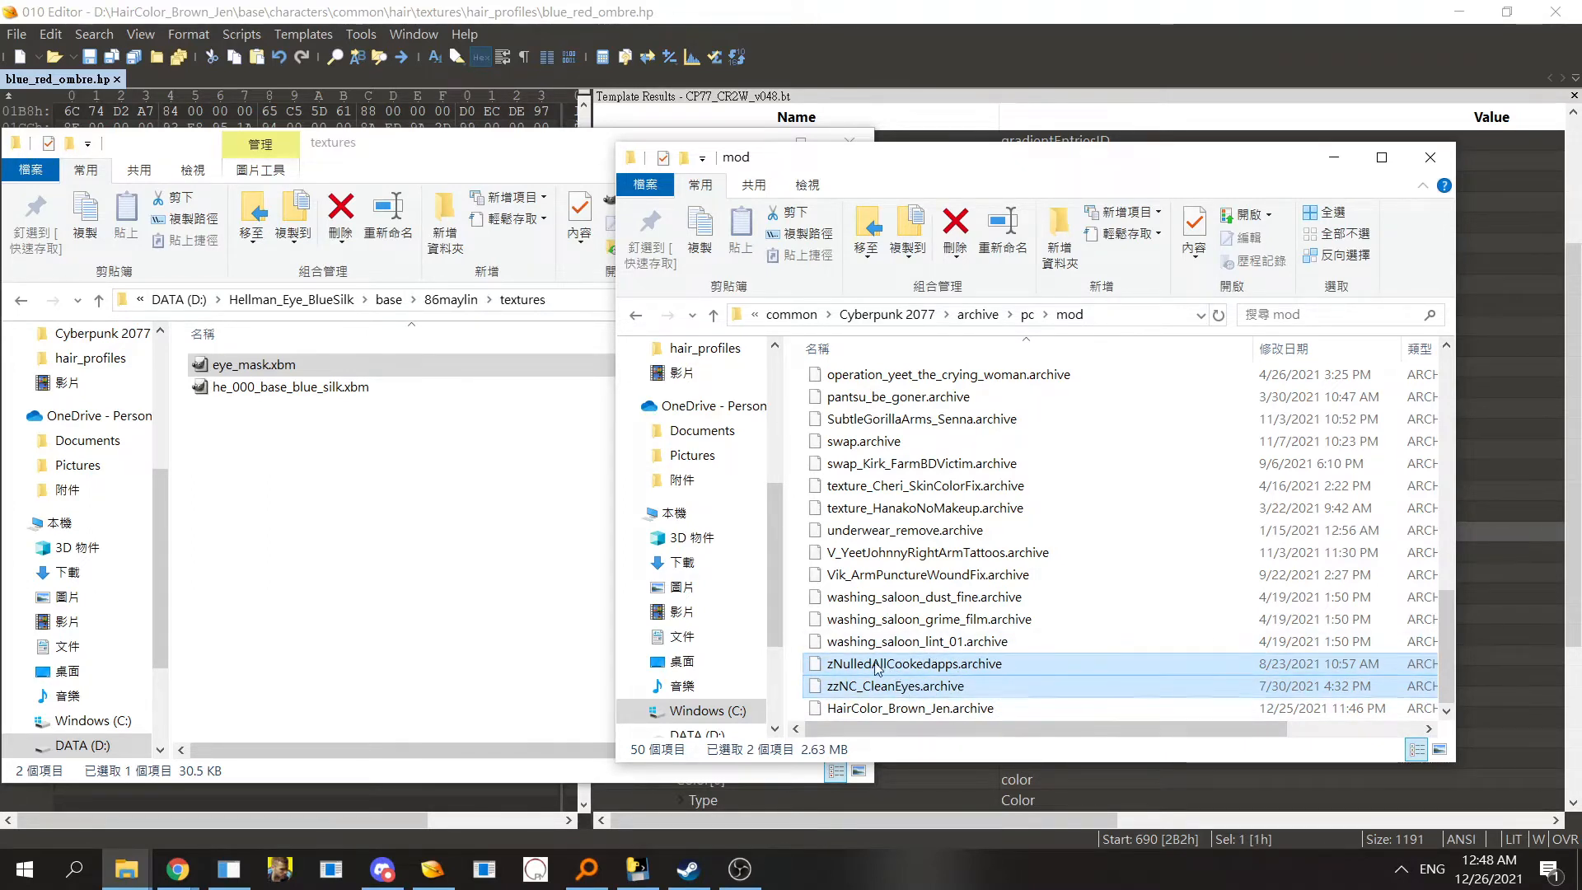
{"action": "left_click", "coordinate": [910, 666]}
{"action": "left_click", "coordinate": [916, 689]}
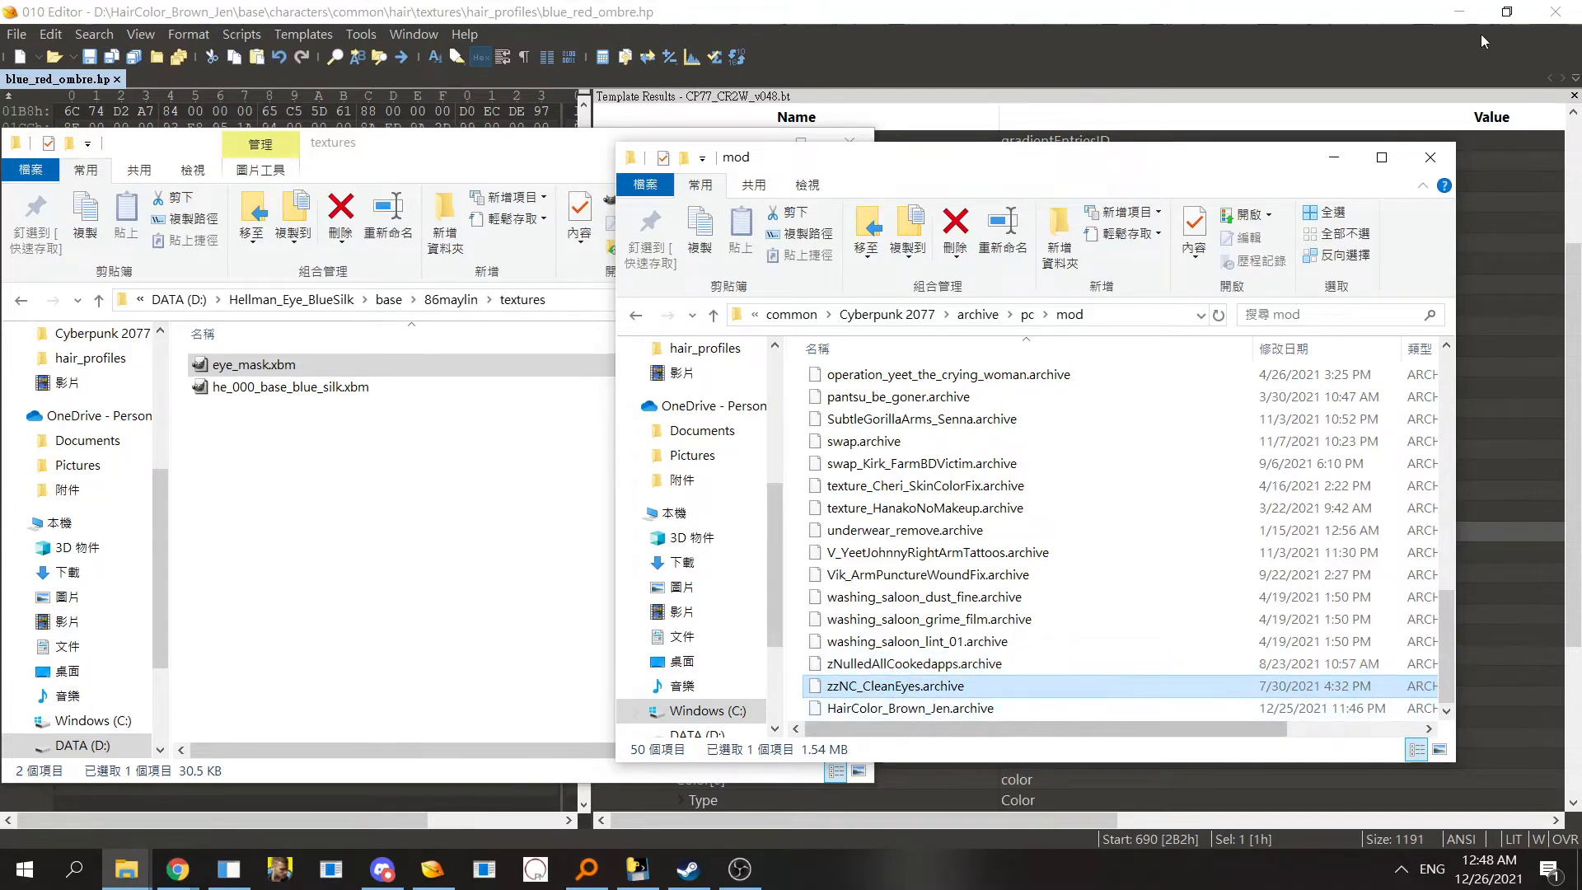
{"action": "left_click", "coordinate": [1334, 156]}
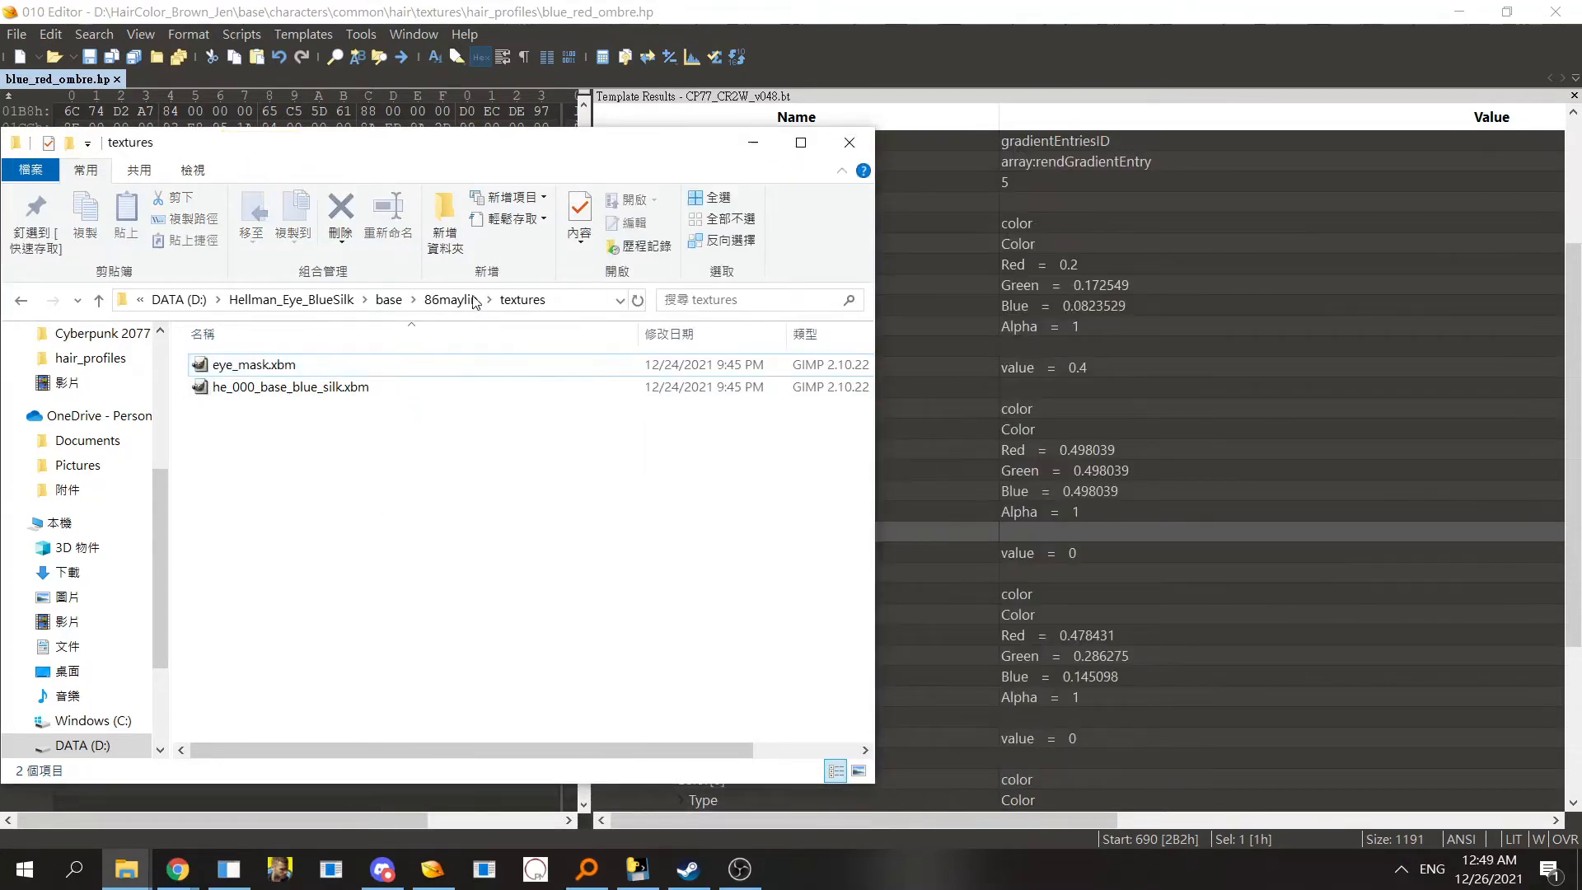
- Open he_766_ma_c__middle.mesh from base\characters\head\ma\h0_766_ma_c__middle in 010 Editor
{"action": "left_click", "coordinate": [326, 390]}
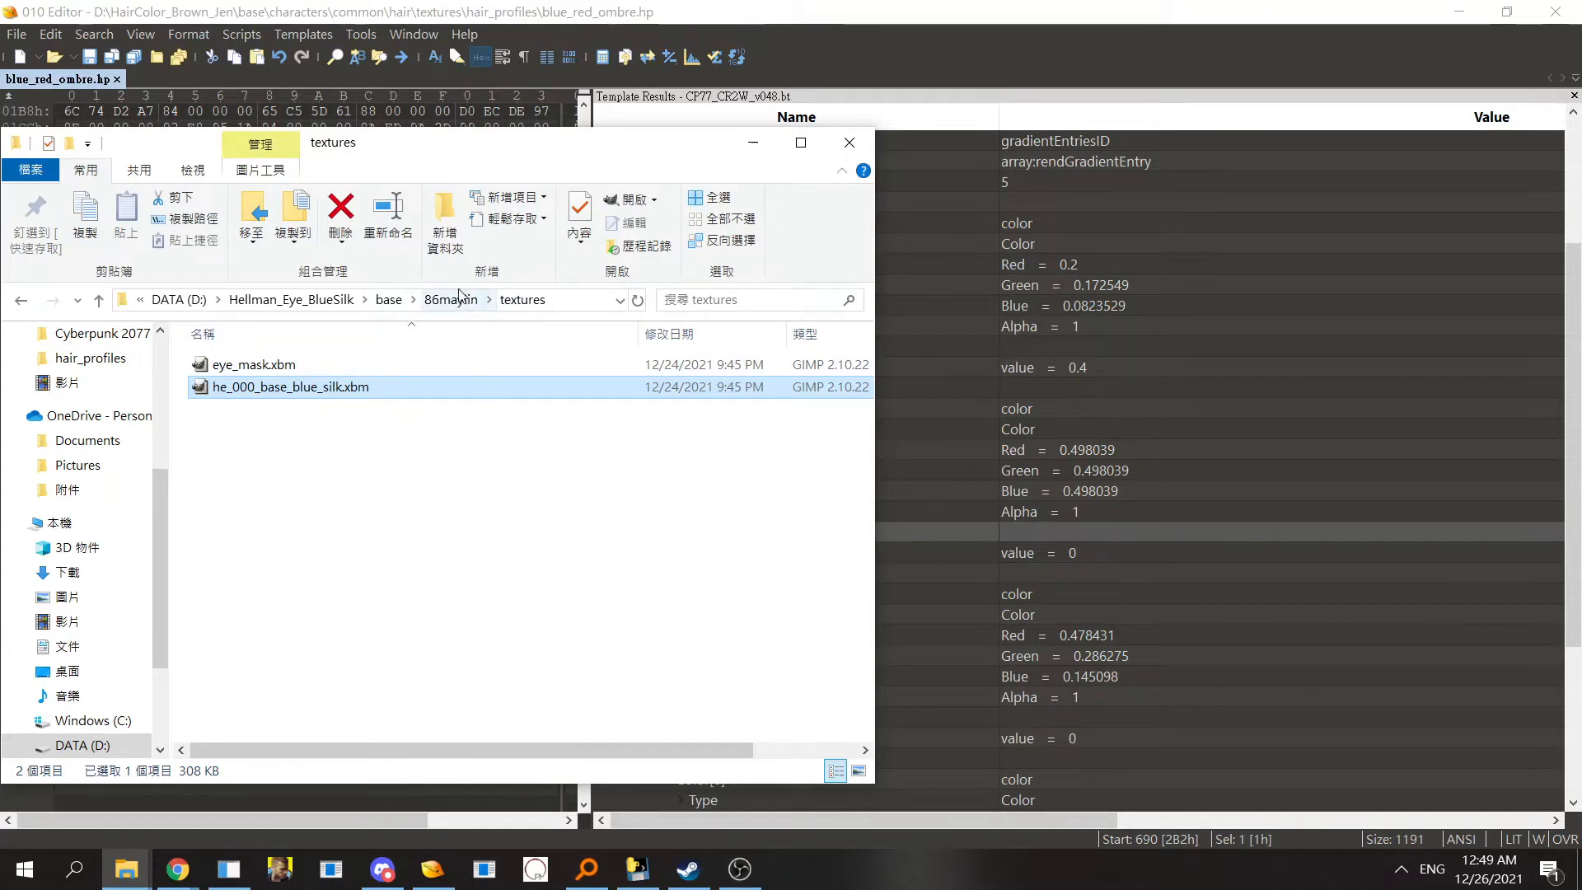
{"action": "left_click", "coordinate": [389, 299]}
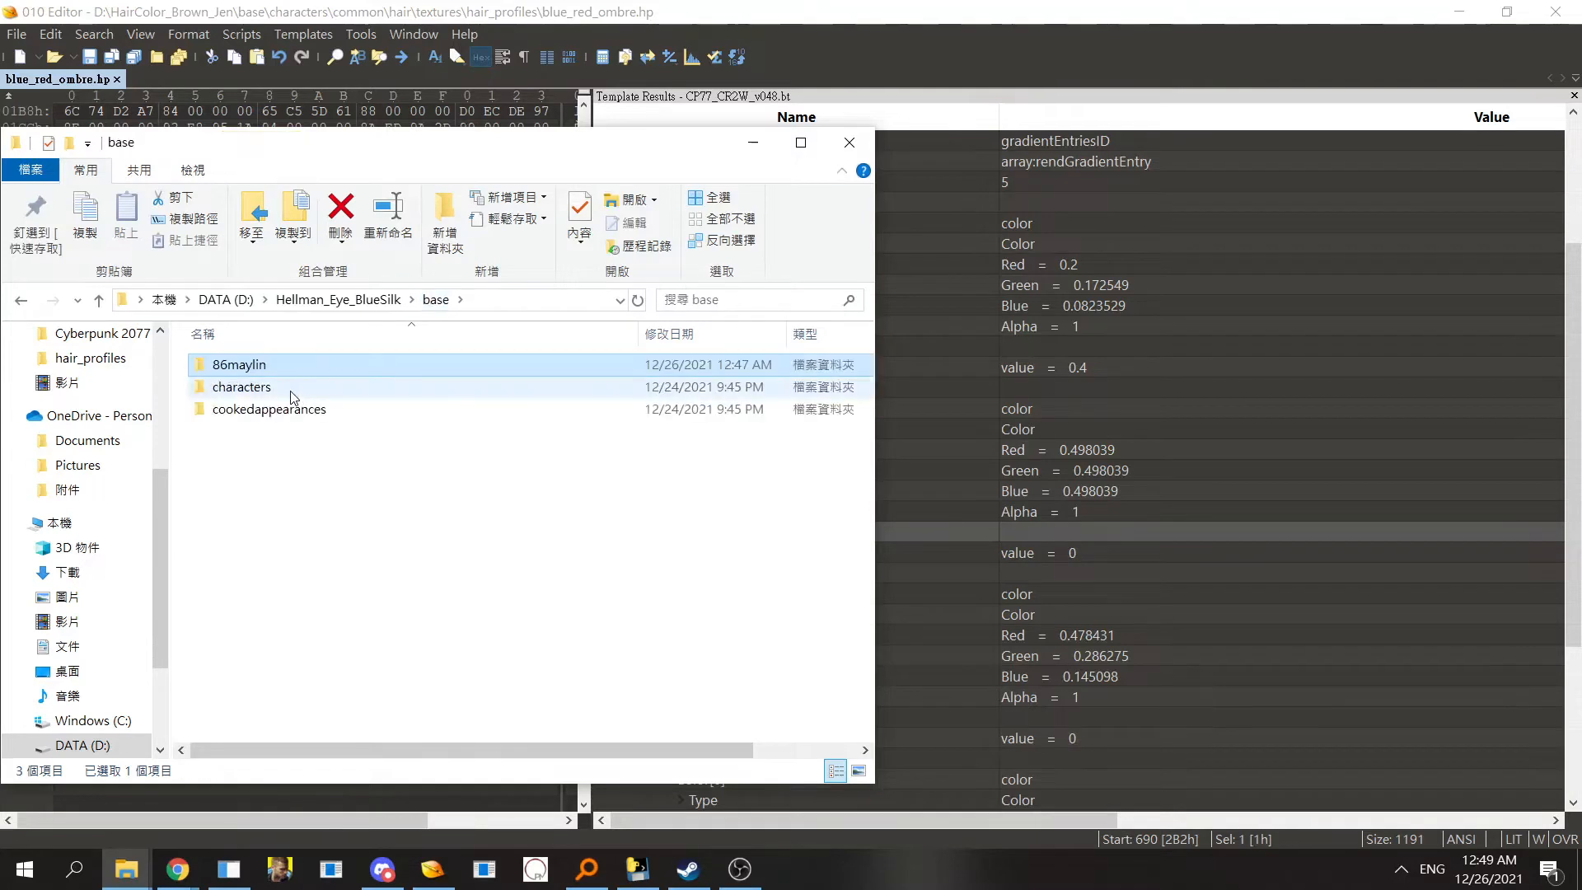
{"action": "double_click", "coordinate": [297, 387]}
{"action": "double_click", "coordinate": [289, 366]}
{"action": "double_click", "coordinate": [290, 366]}
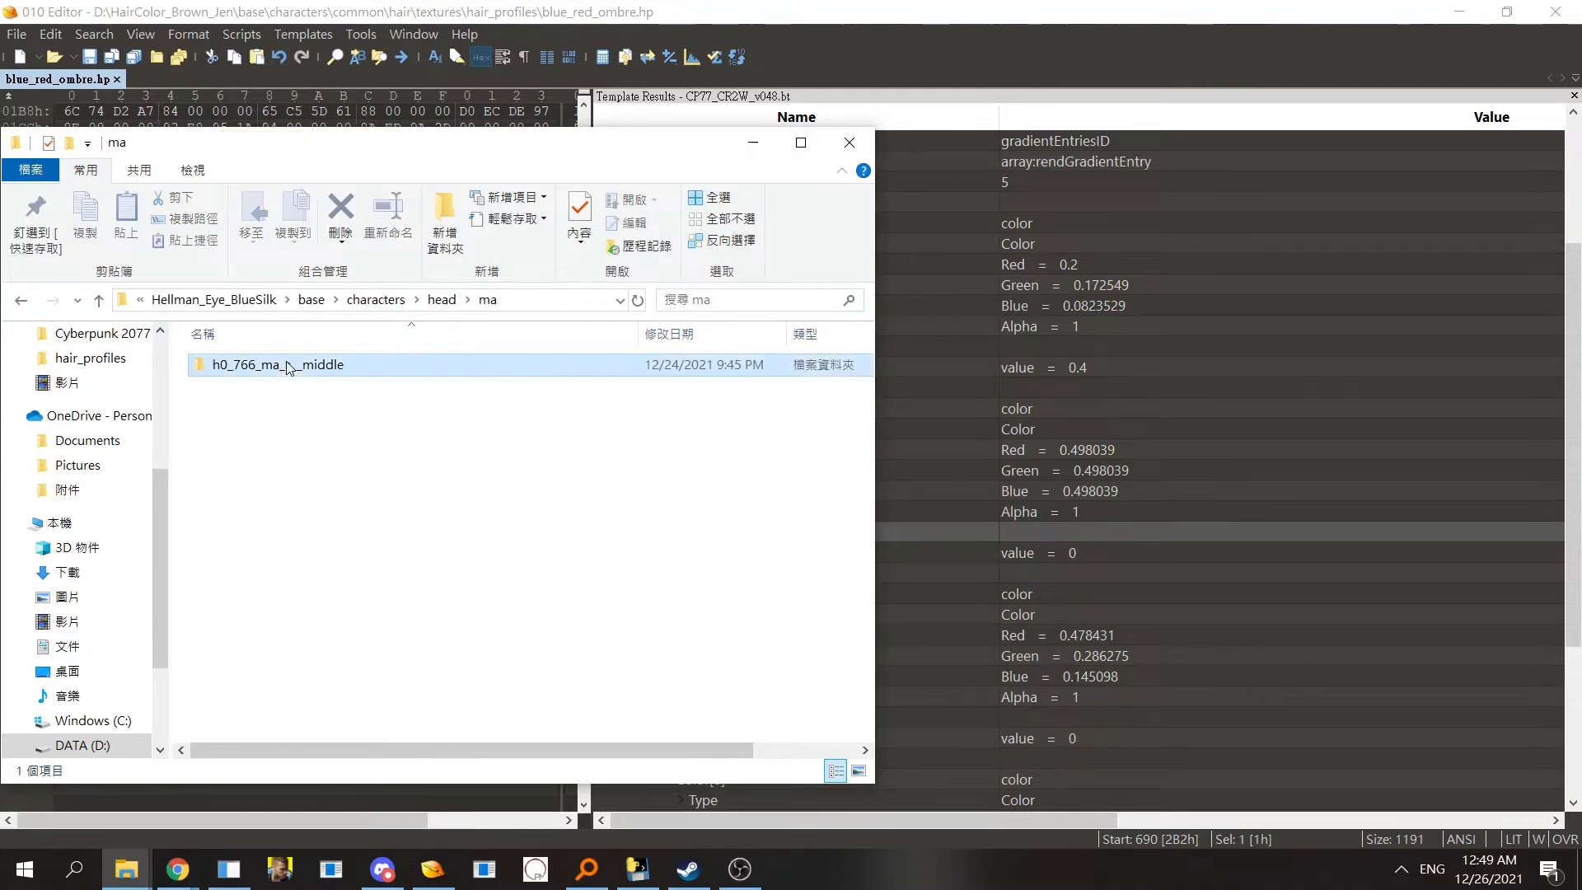
{"action": "double_click", "coordinate": [290, 365]}
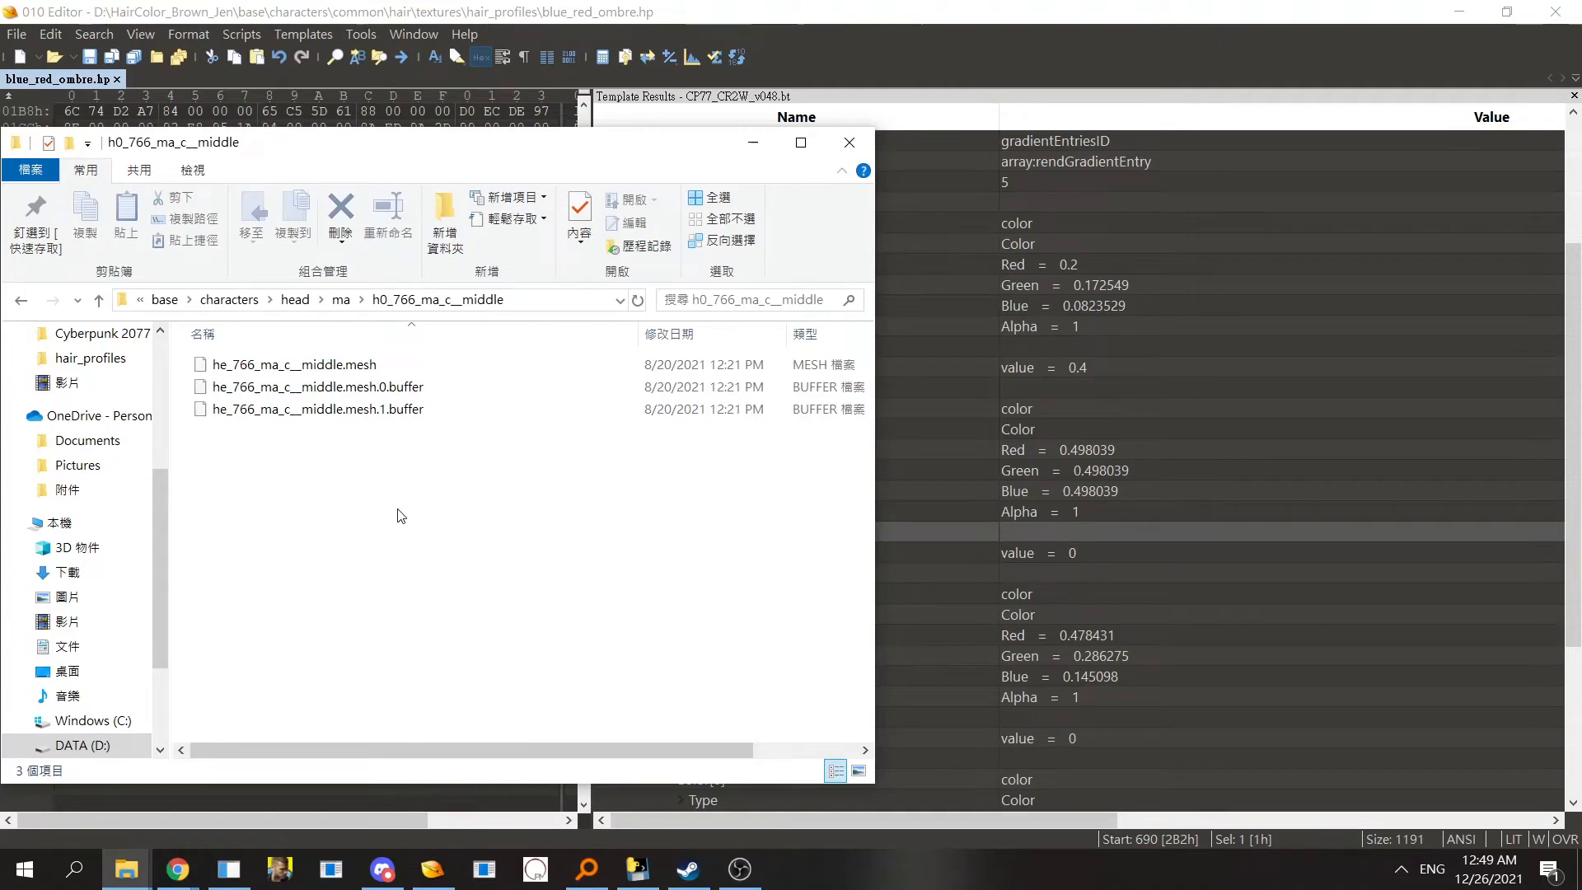
{"action": "left_click", "coordinate": [321, 387]}
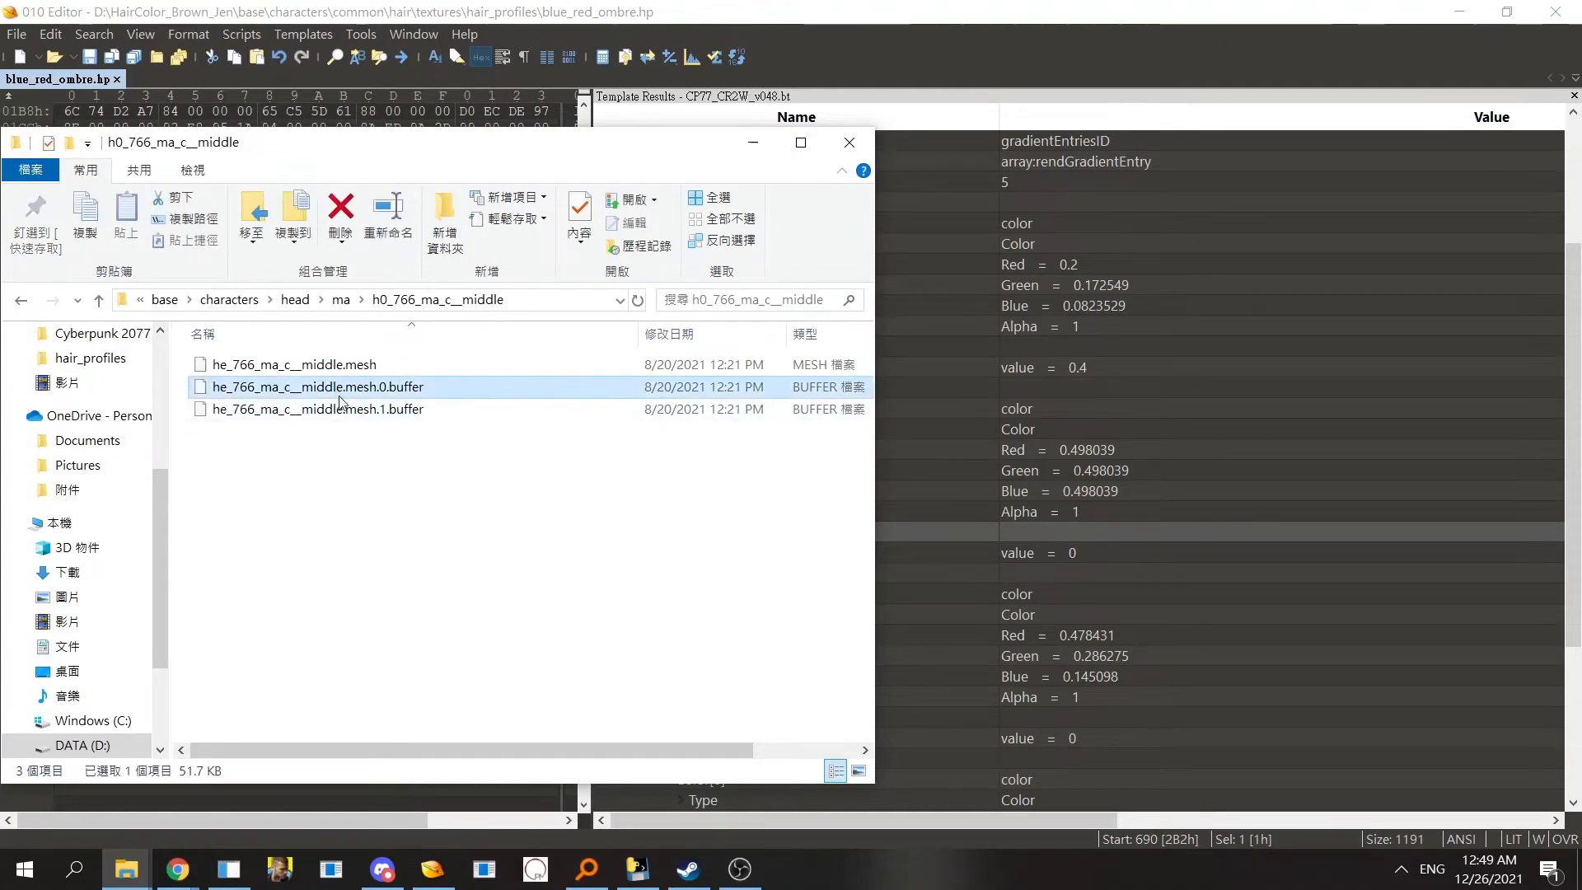
{"action": "left_click", "coordinate": [326, 368]}
{"action": "left_click", "coordinate": [383, 389]}
{"action": "left_click", "coordinate": [376, 370]}
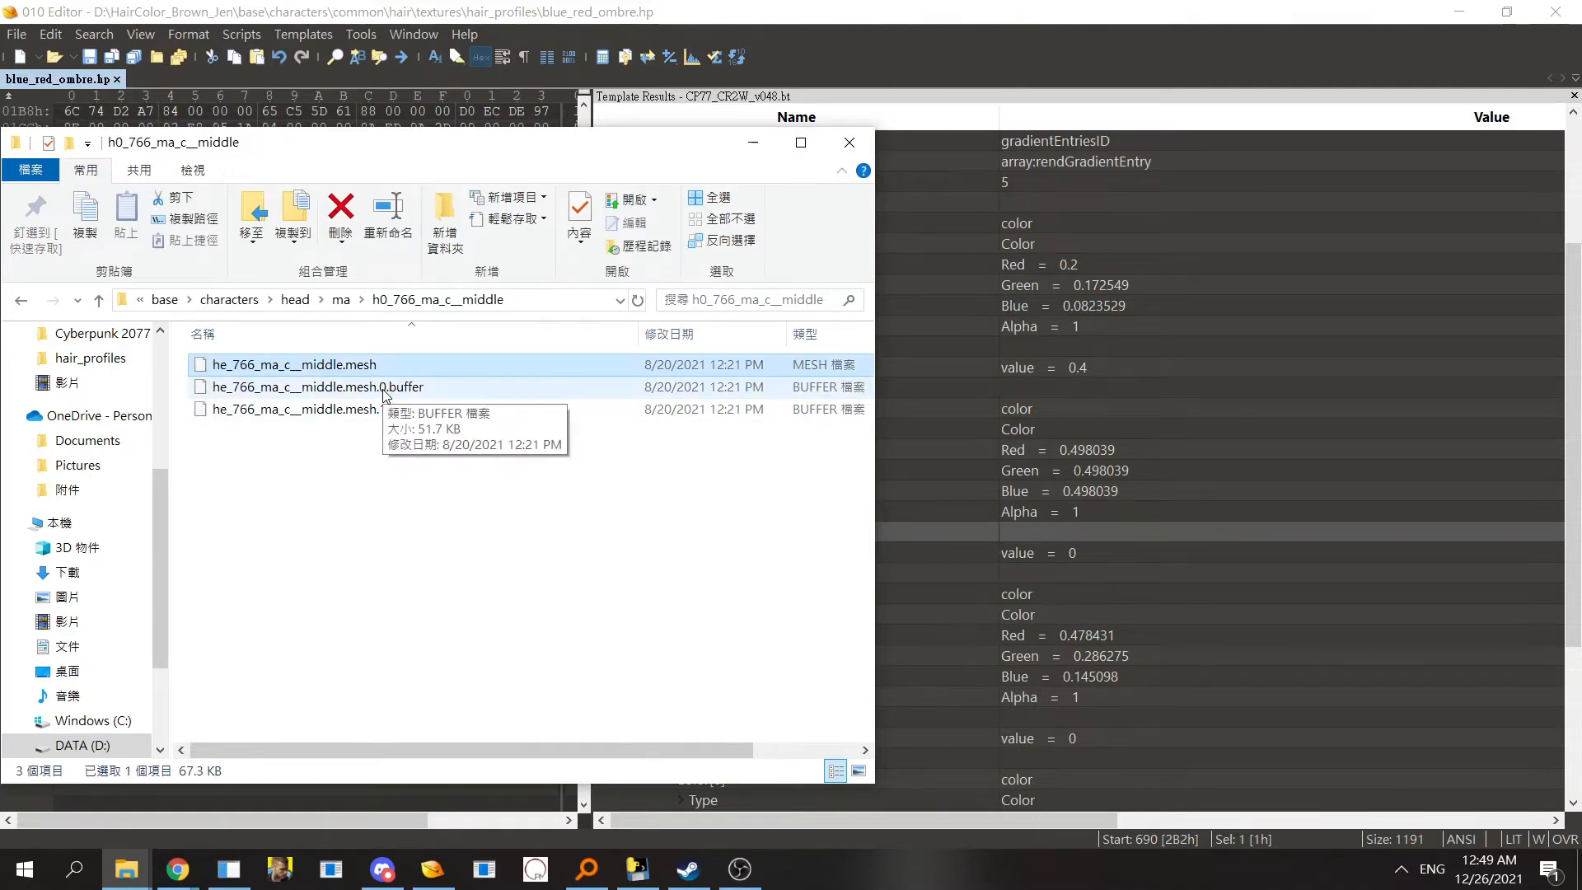
{"action": "left_click_drag", "start_coordinate": [377, 364], "coordinate": [1183, 334]}
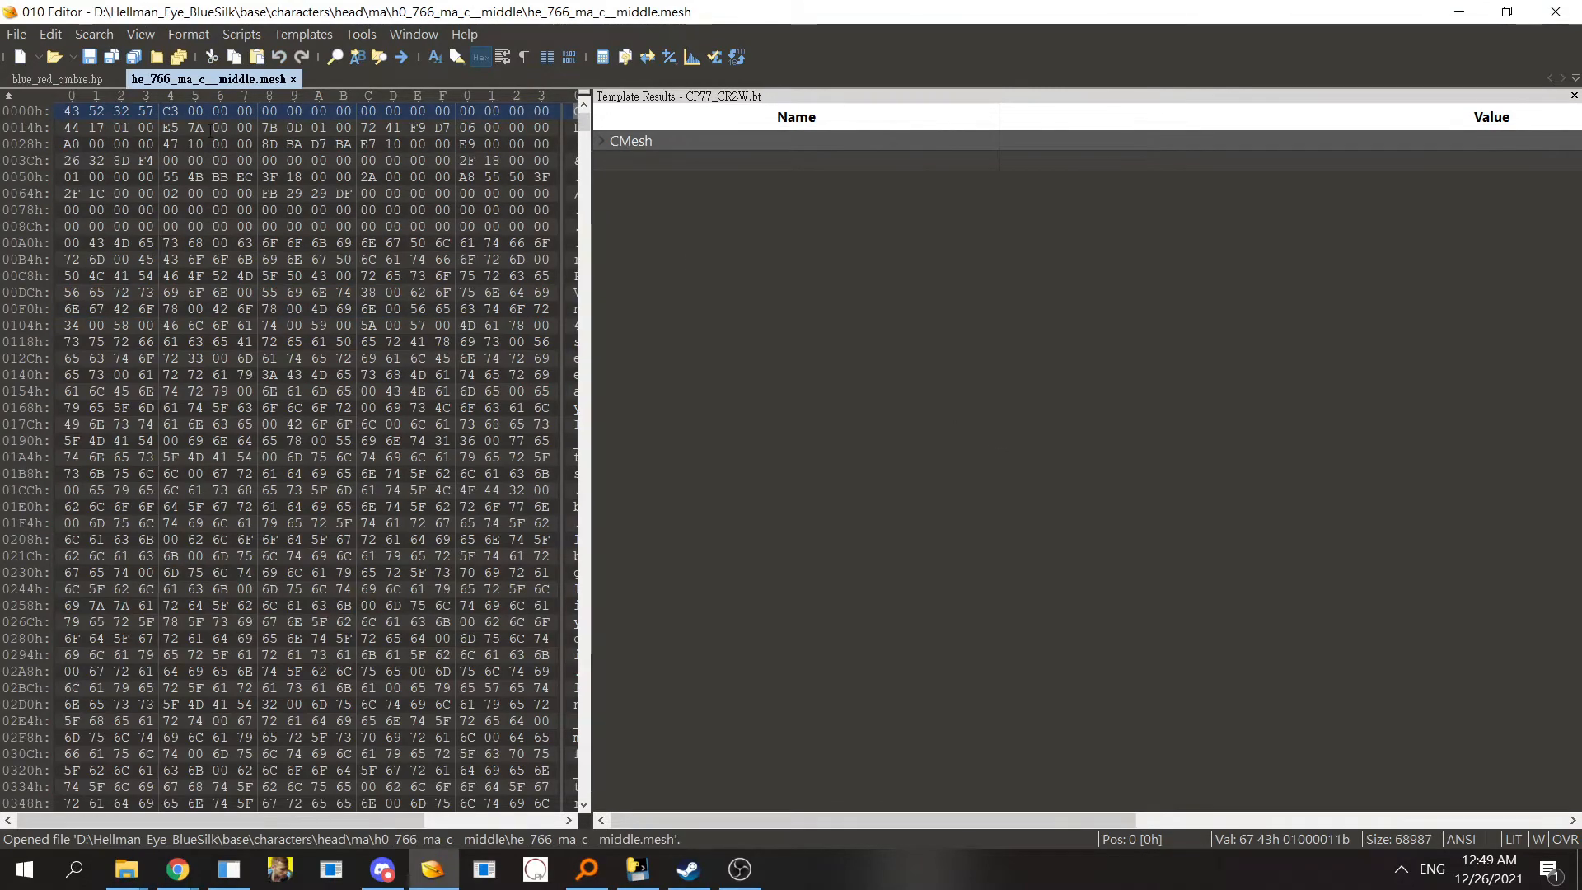
- Expand struct DATA and meshMeshAppearance[3] in the mesh's template results, widening the results panel
{"action": "double_click", "coordinate": [595, 147]}
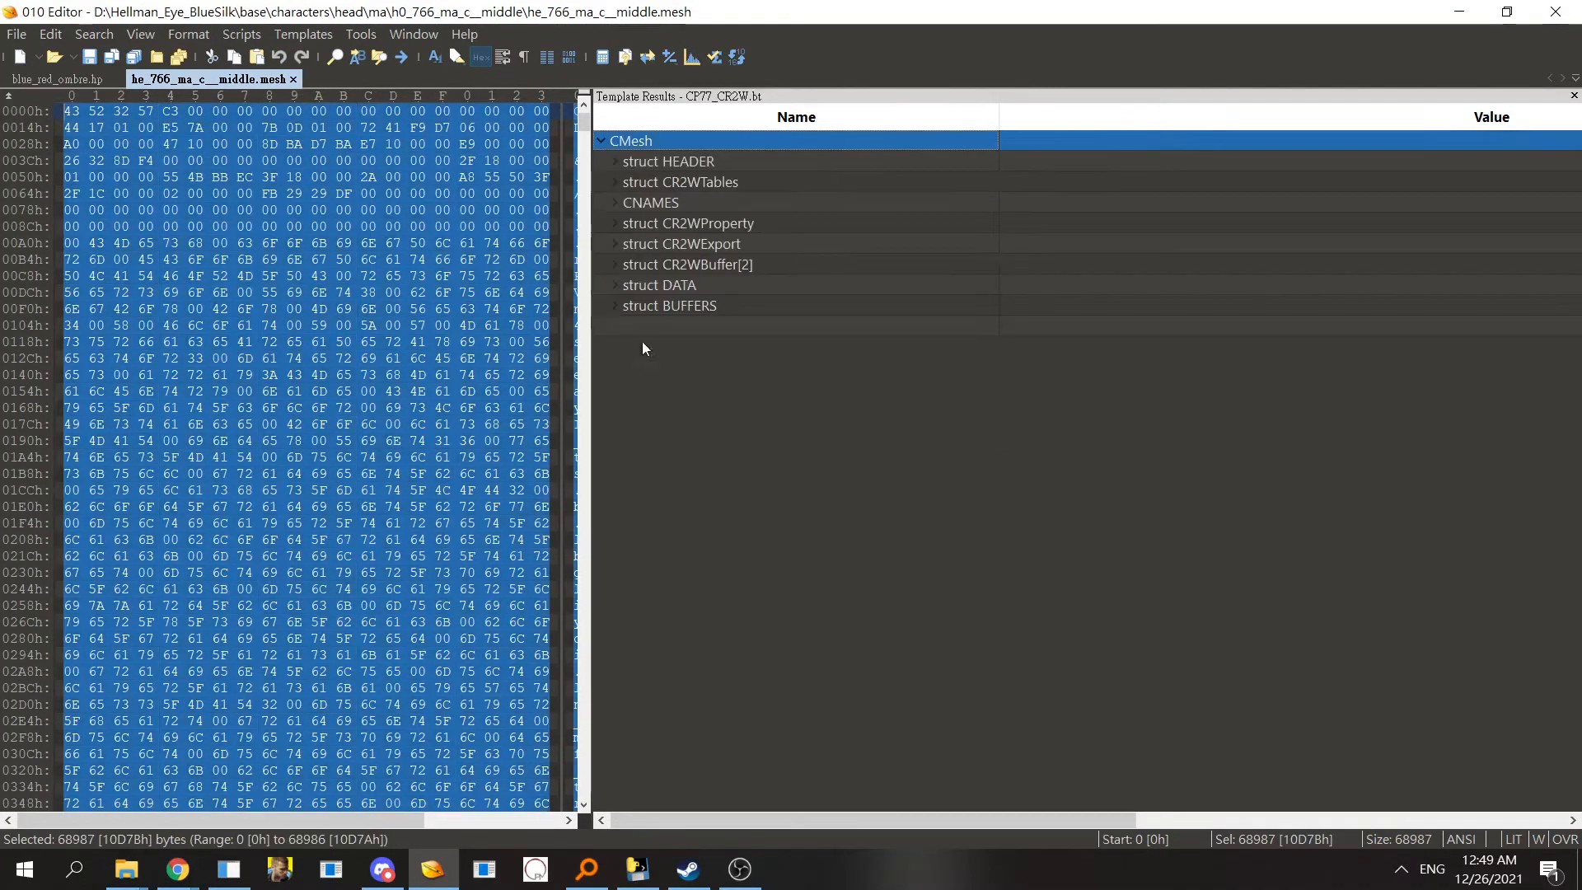
{"action": "left_click", "coordinate": [615, 286]}
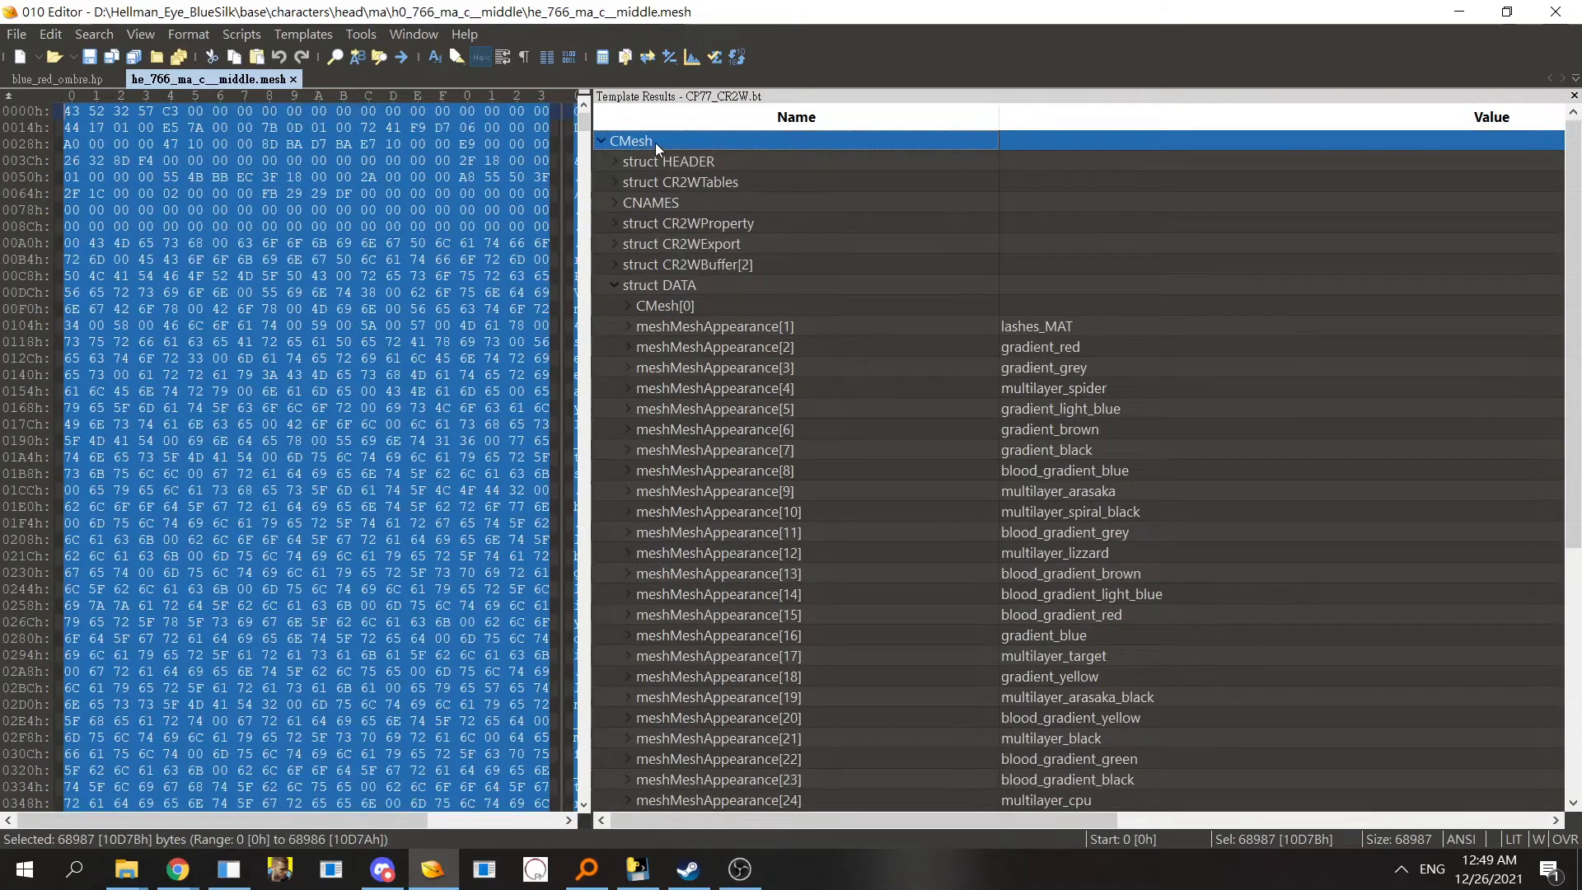
{"action": "left_click", "coordinate": [678, 286]}
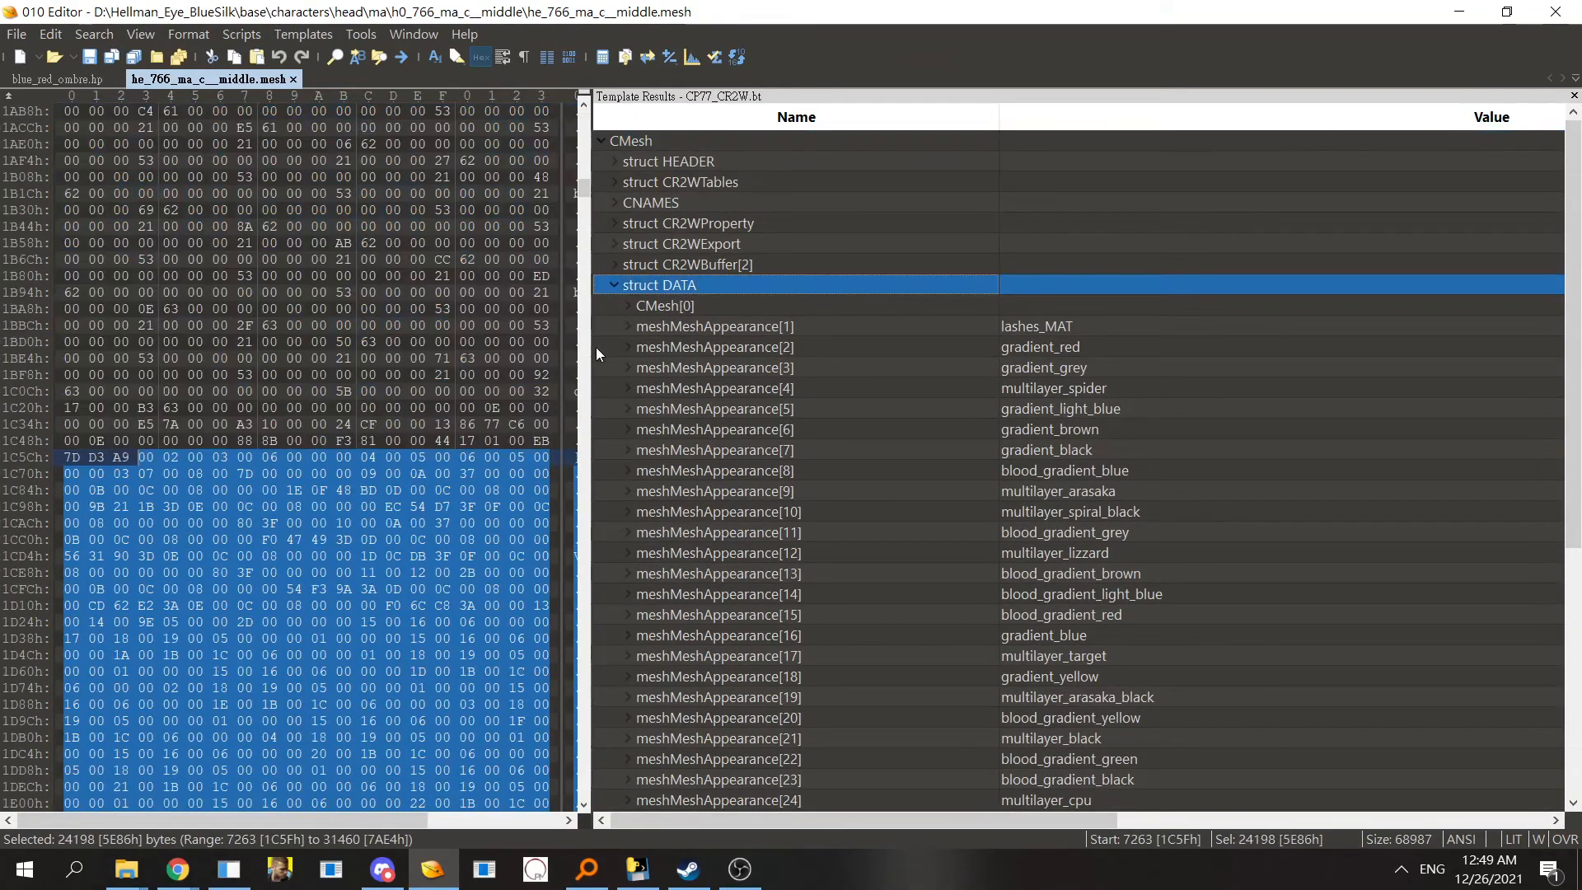
{"action": "left_click_drag", "start_coordinate": [596, 347], "coordinate": [340, 348]}
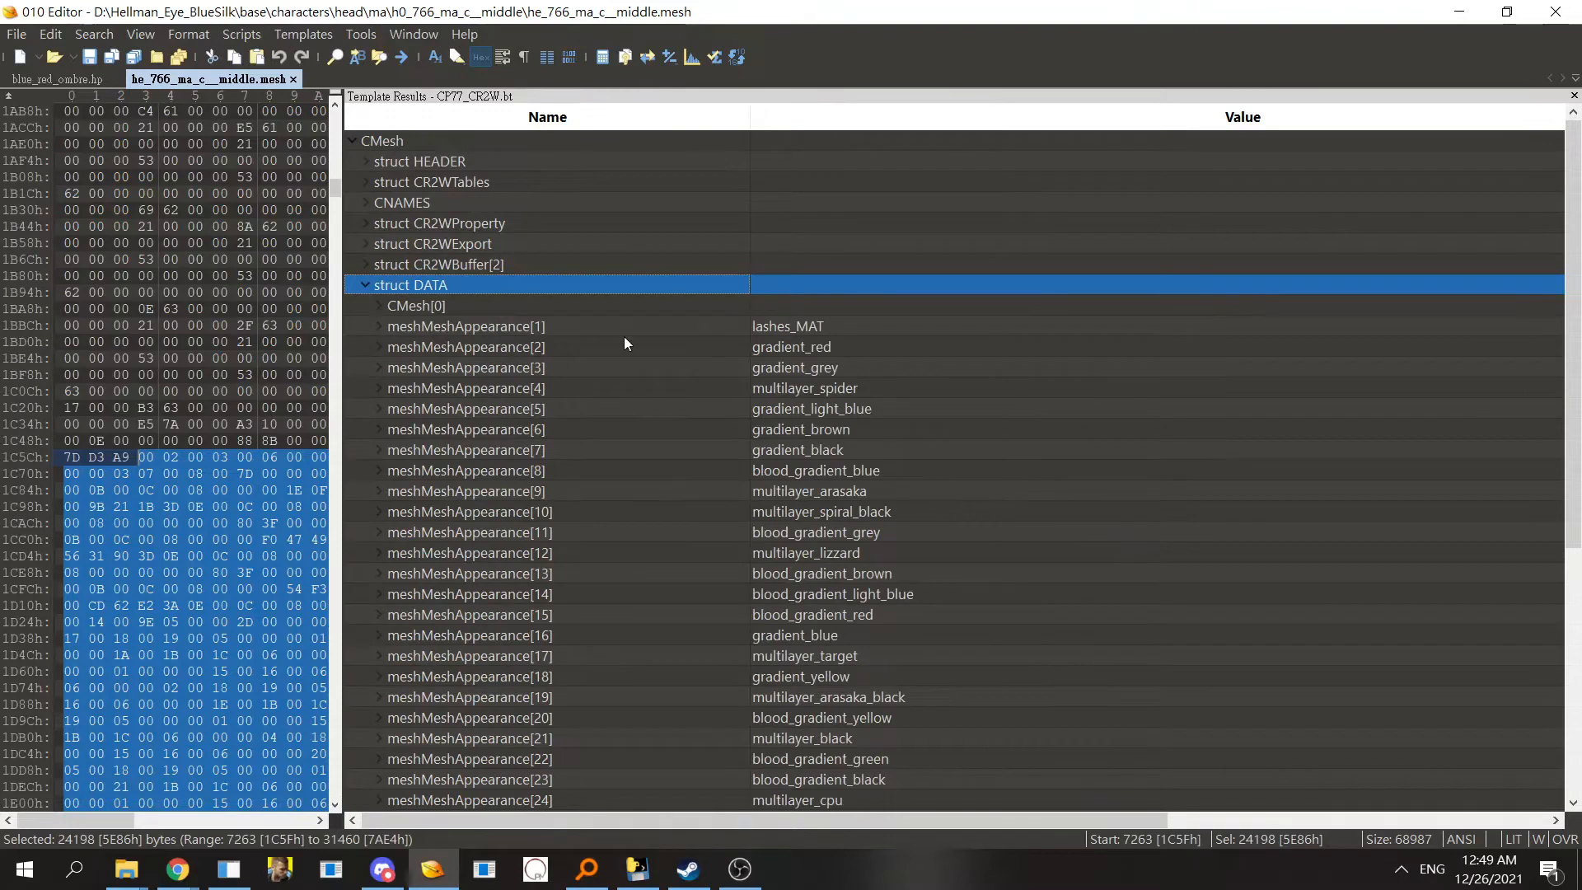
{"action": "left_click", "coordinate": [605, 308]}
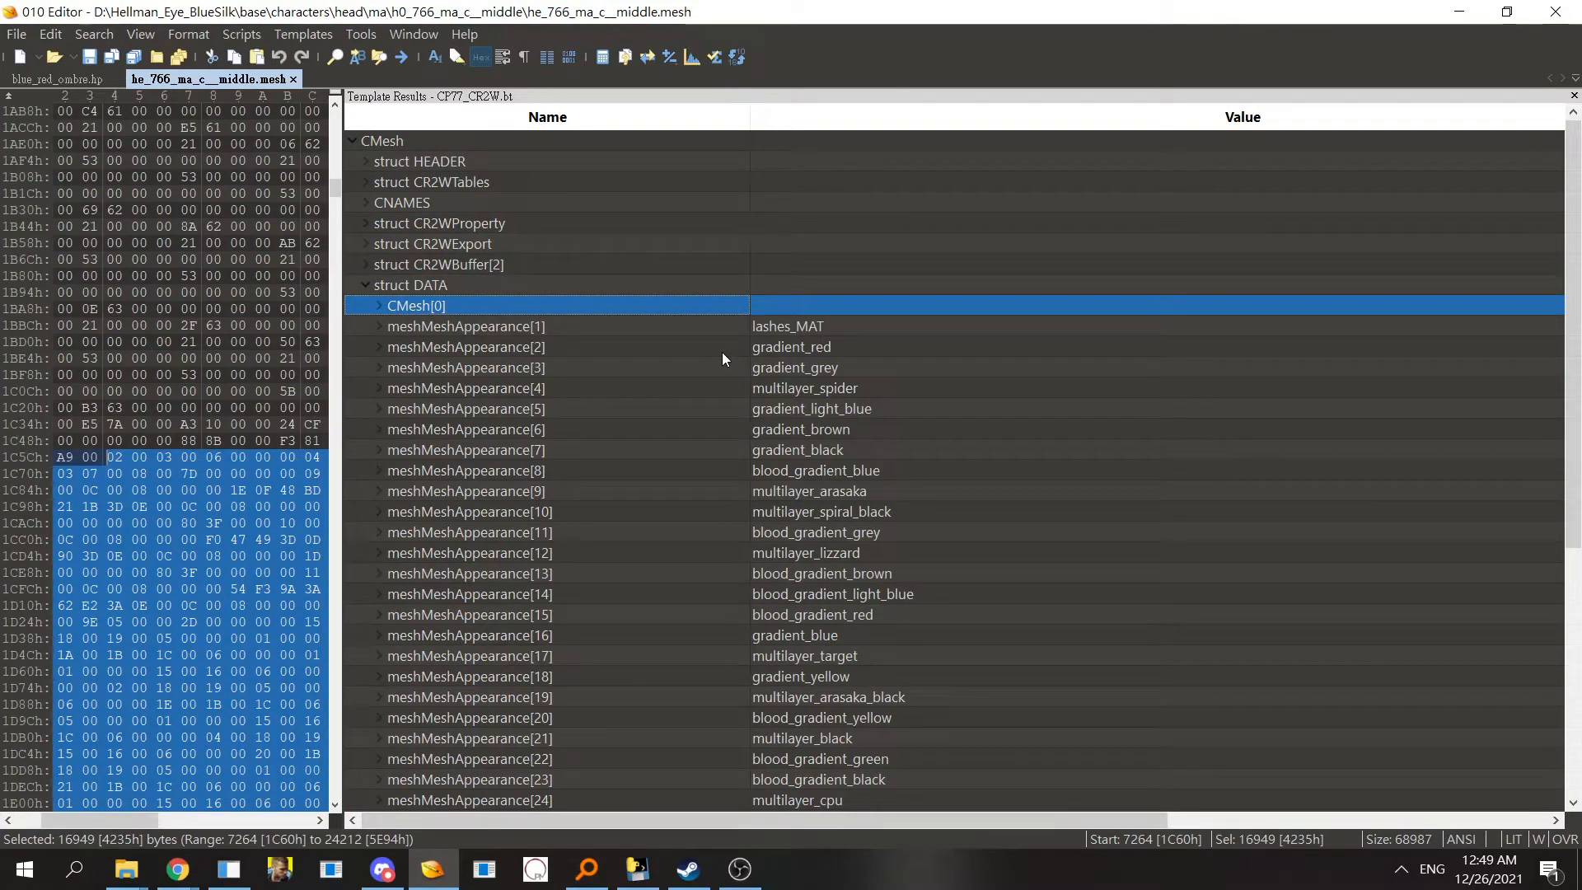
{"action": "double_click", "coordinate": [695, 369]}
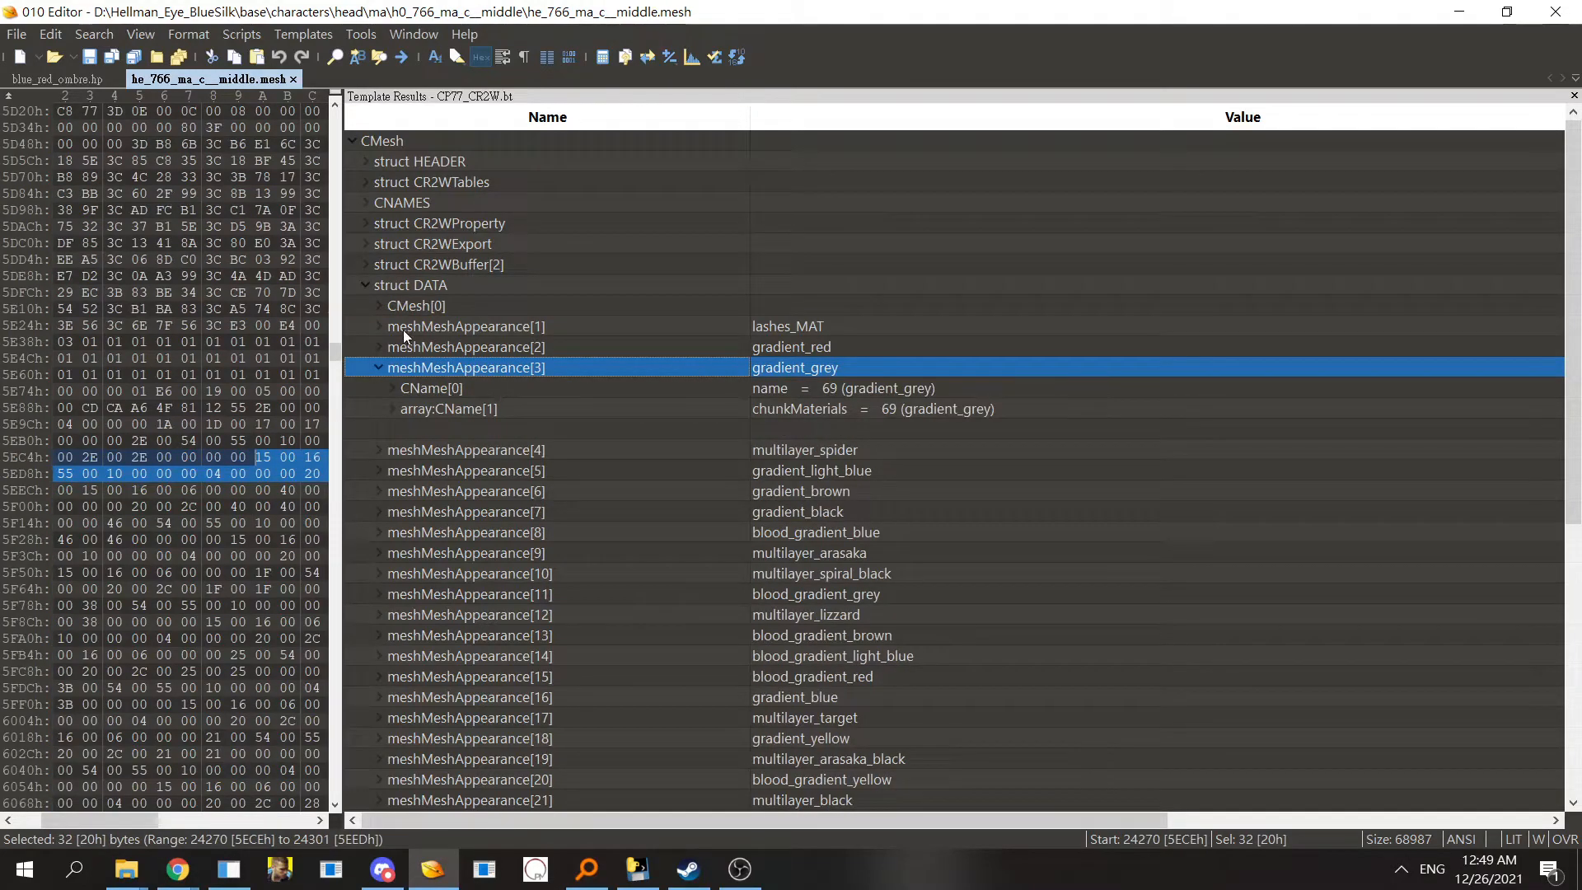
- Inspect the gradient_grey appearance's name and chunkMaterials entries and the other template structures
{"action": "left_click", "coordinate": [893, 391]}
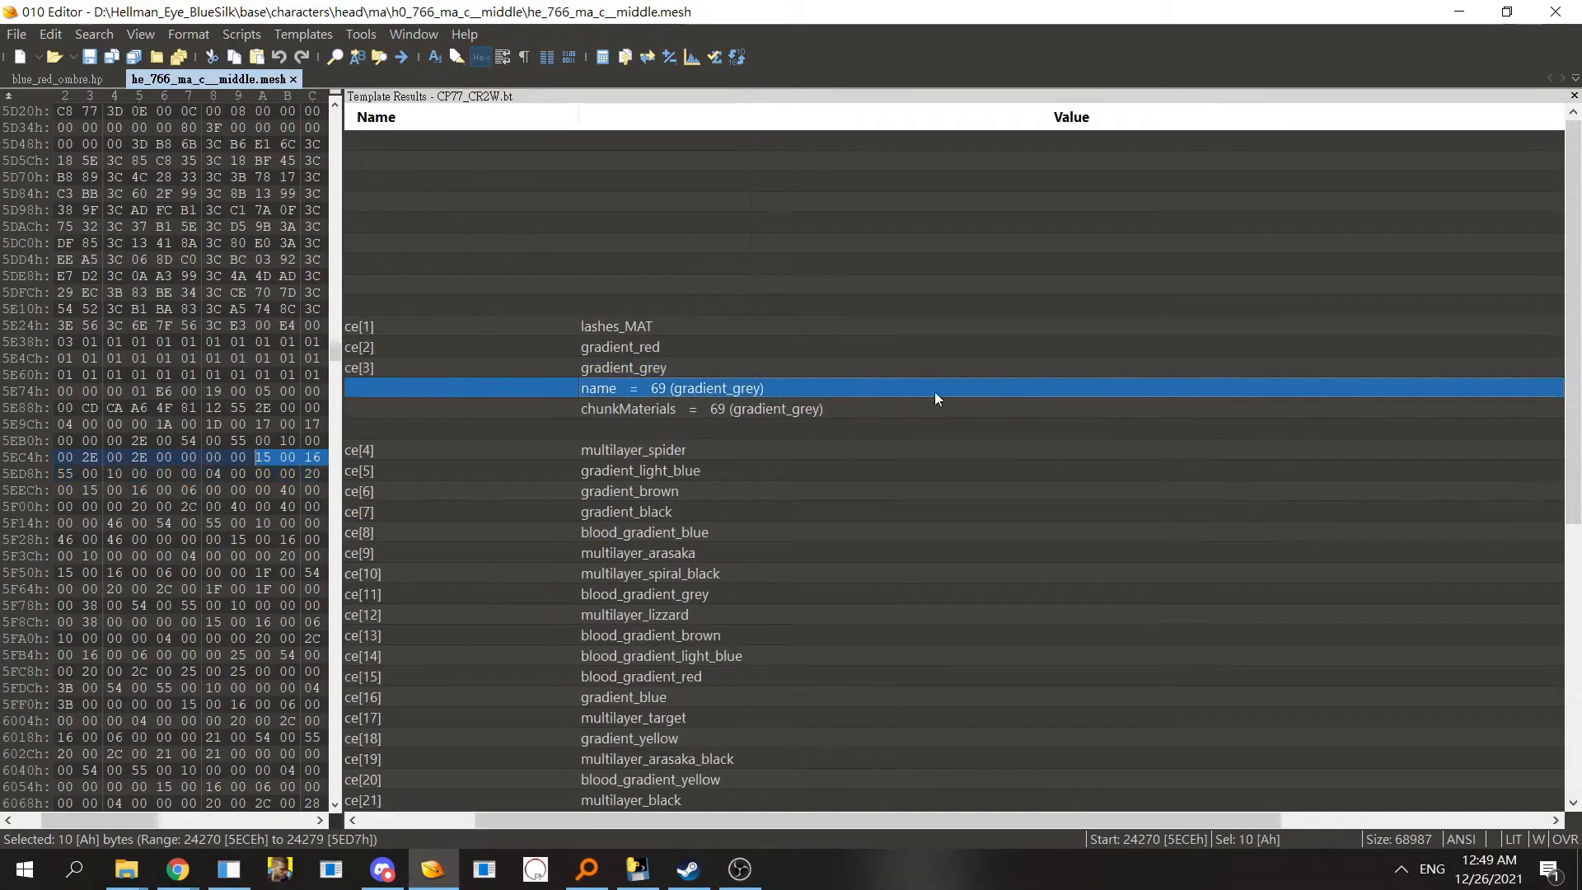
{"action": "left_click_drag", "start_coordinate": [601, 817], "coordinate": [343, 829]}
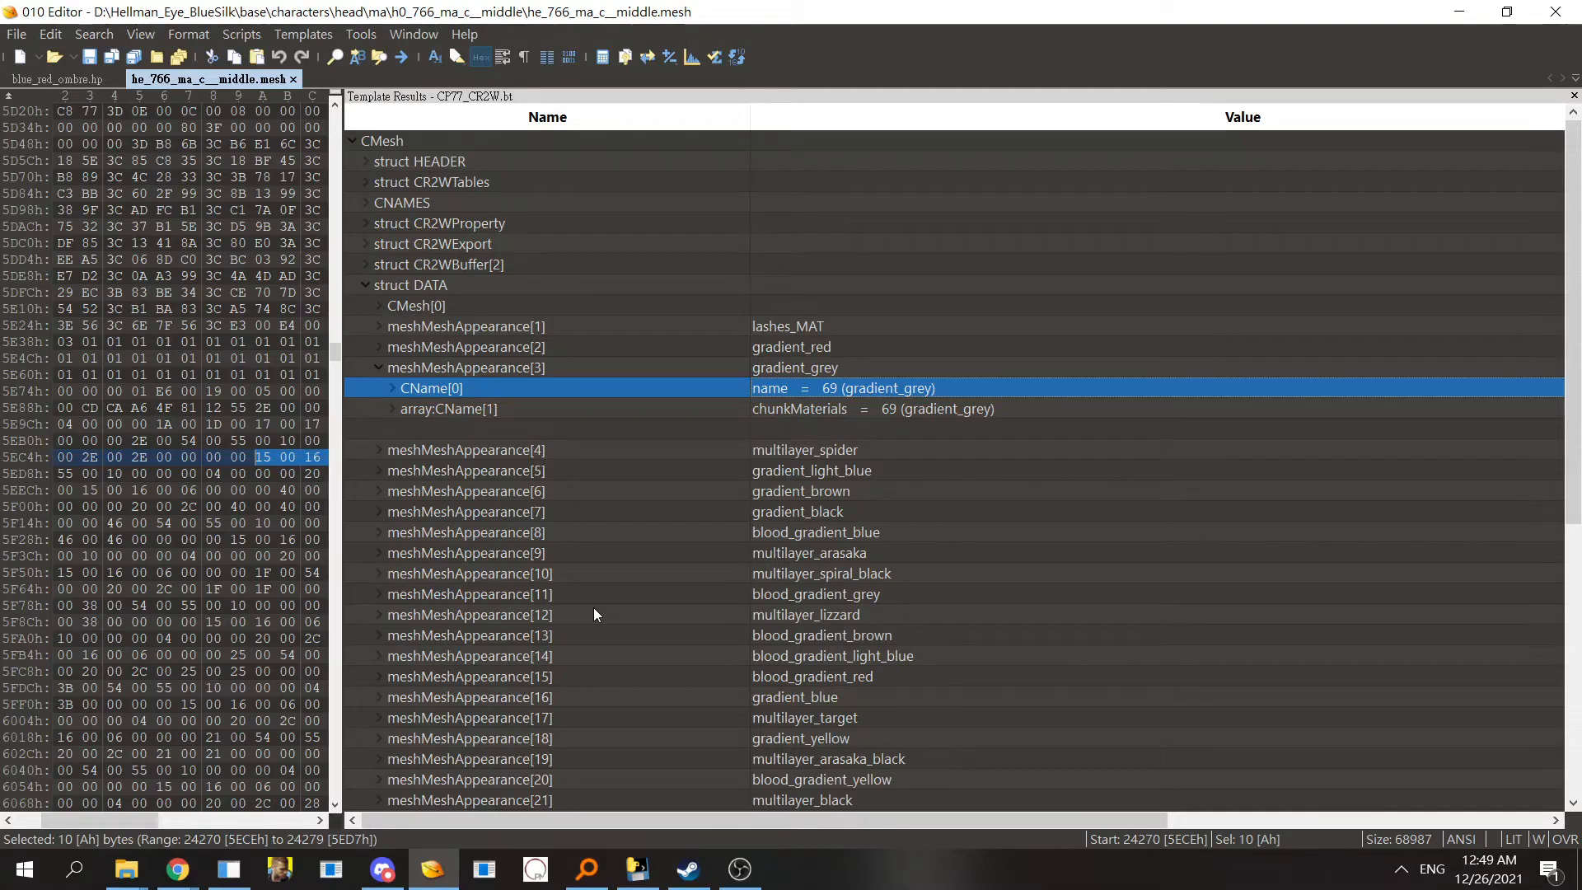
{"action": "key", "text": "Up"}
{"action": "key", "text": "Up"}
{"action": "key", "text": "Up"}
{"action": "key", "text": "Up"}
{"action": "key", "text": "Up"}
{"action": "key", "text": "Up"}
{"action": "key", "text": "Up"}
{"action": "key", "text": "Up"}
{"action": "key", "text": "Up"}
{"action": "key", "text": "Up"}
{"action": "key", "text": "Up"}
{"action": "key", "text": "Up"}
{"action": "left_click", "coordinate": [429, 201]}
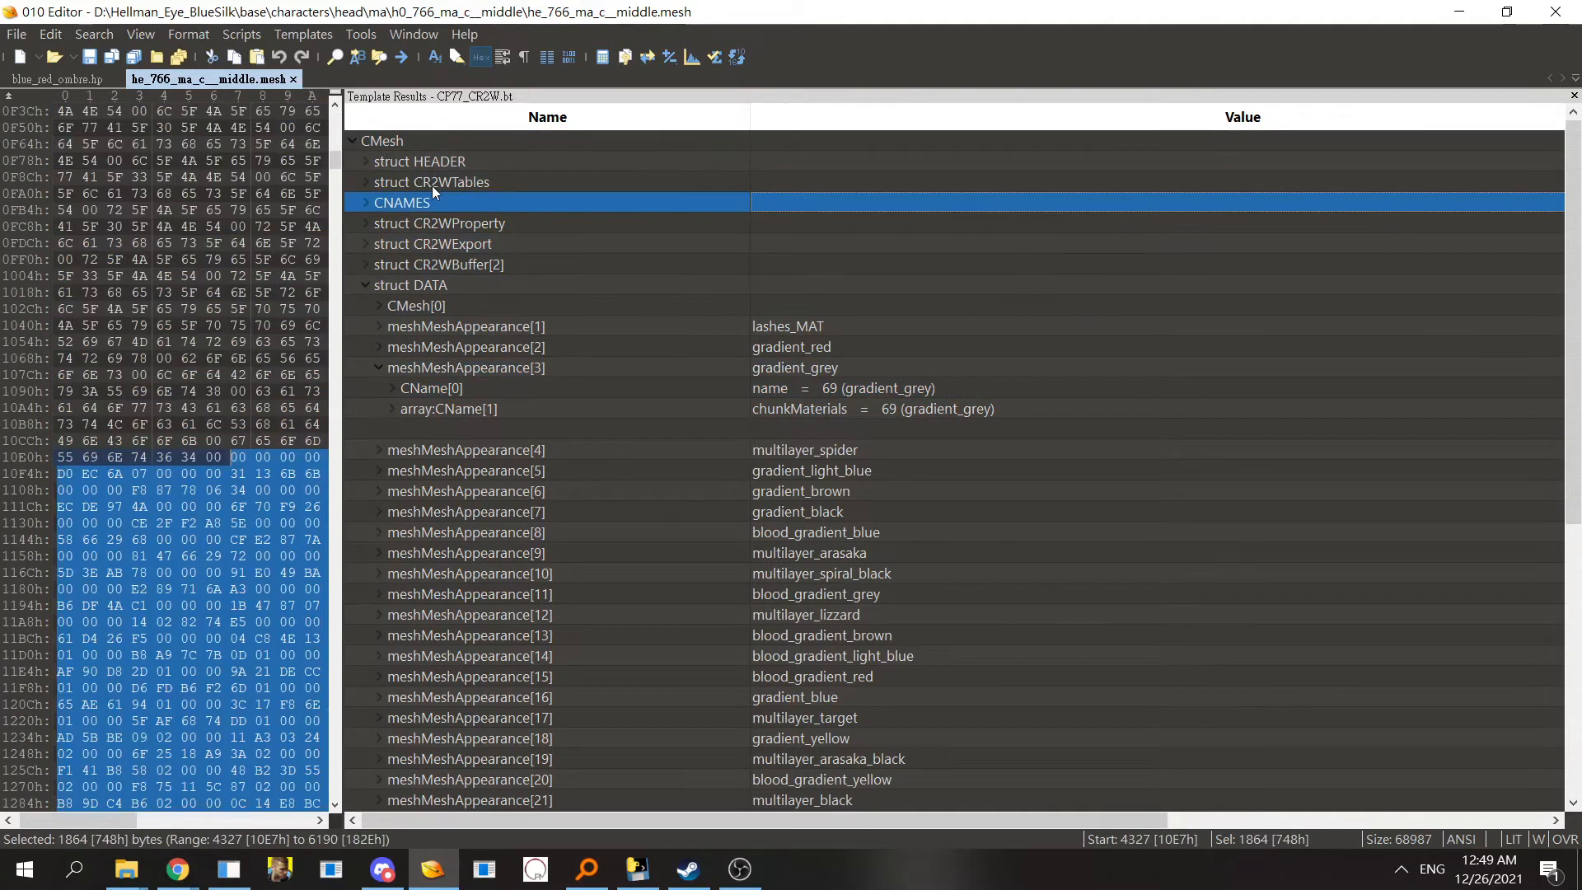
{"action": "left_click", "coordinate": [463, 184]}
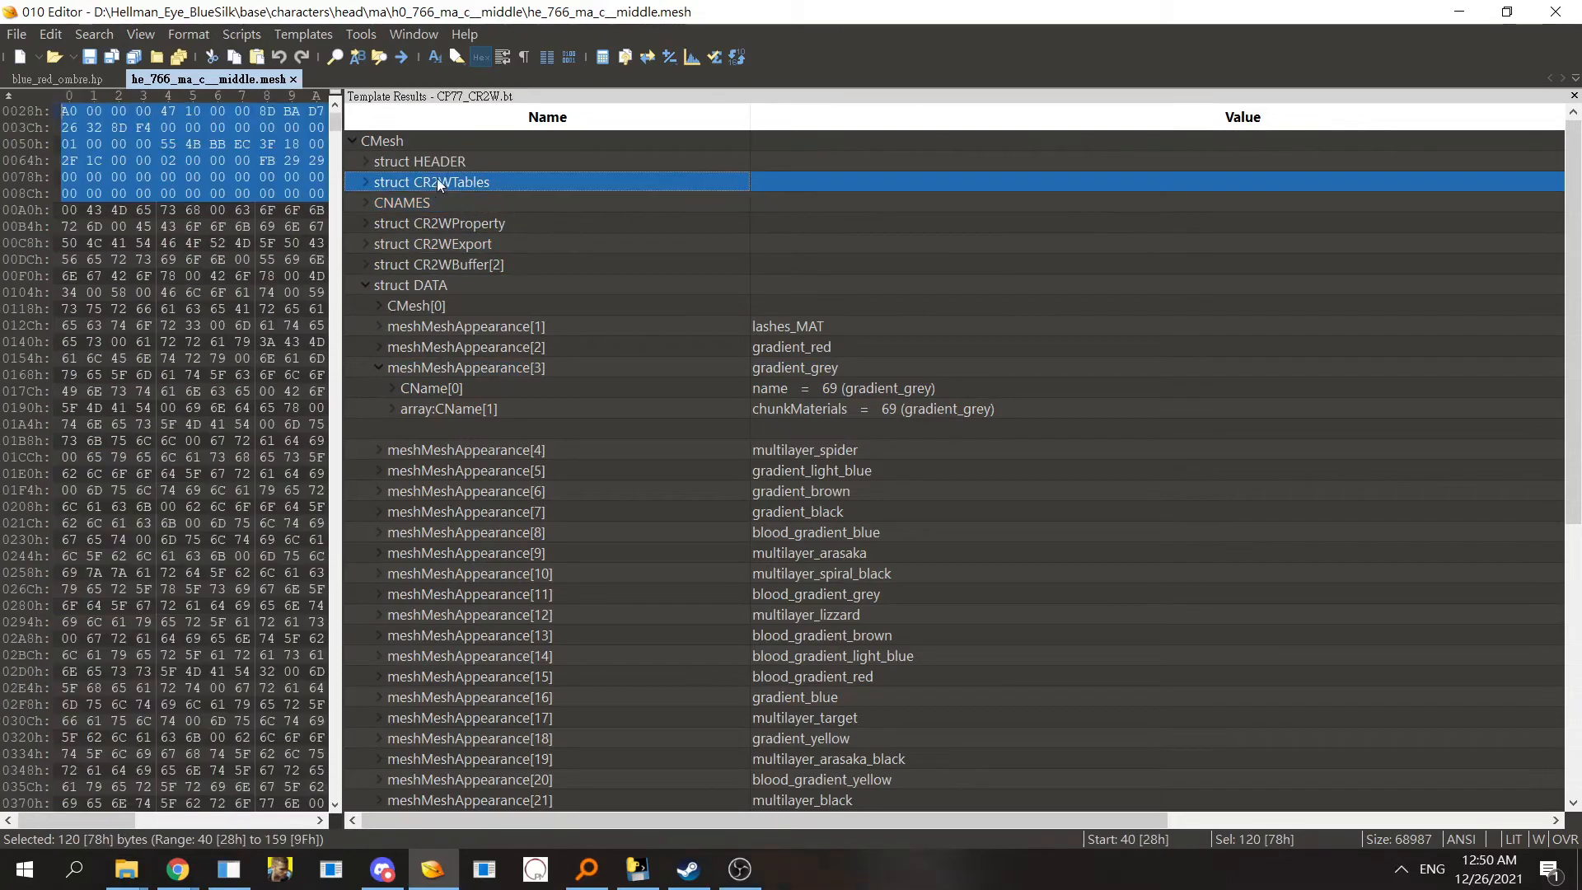
{"action": "left_click", "coordinate": [596, 369]}
{"action": "left_click", "coordinate": [618, 412]}
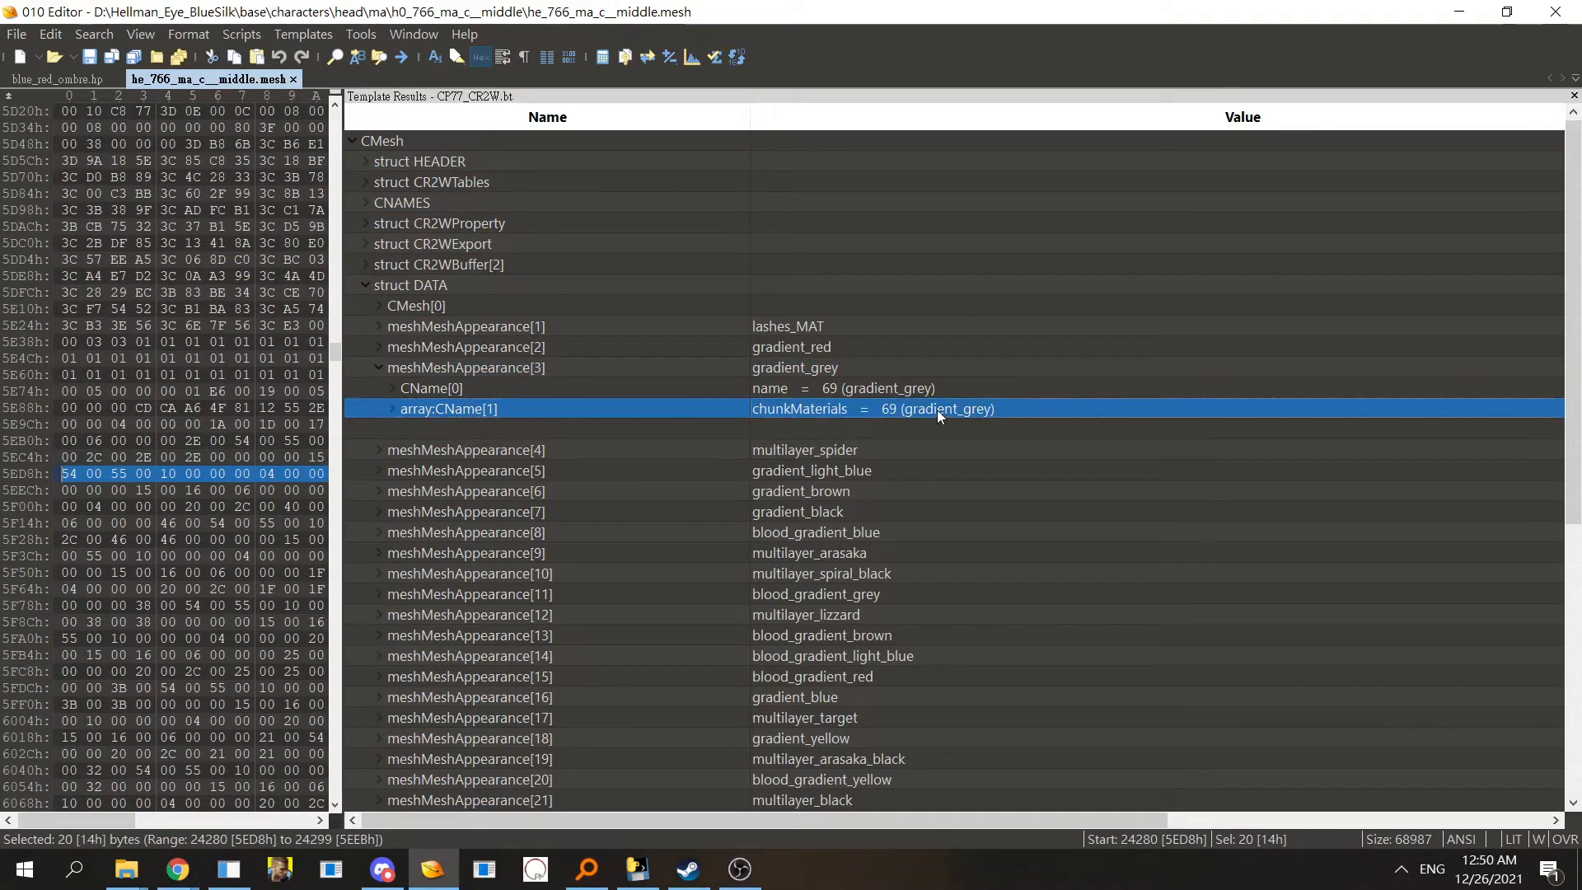
{"action": "scroll", "coordinate": [959, 408], "scroll_direction": "right", "scroll_amount": 3}
{"action": "left_click", "coordinate": [430, 816]}
- Open he_766_ma_c__middle.mesh.0.buffer from the same folder in 010 Editor
{"action": "left_click", "coordinate": [126, 870]}
{"action": "left_click", "coordinate": [87, 779]}
{"action": "left_click", "coordinate": [358, 387]}
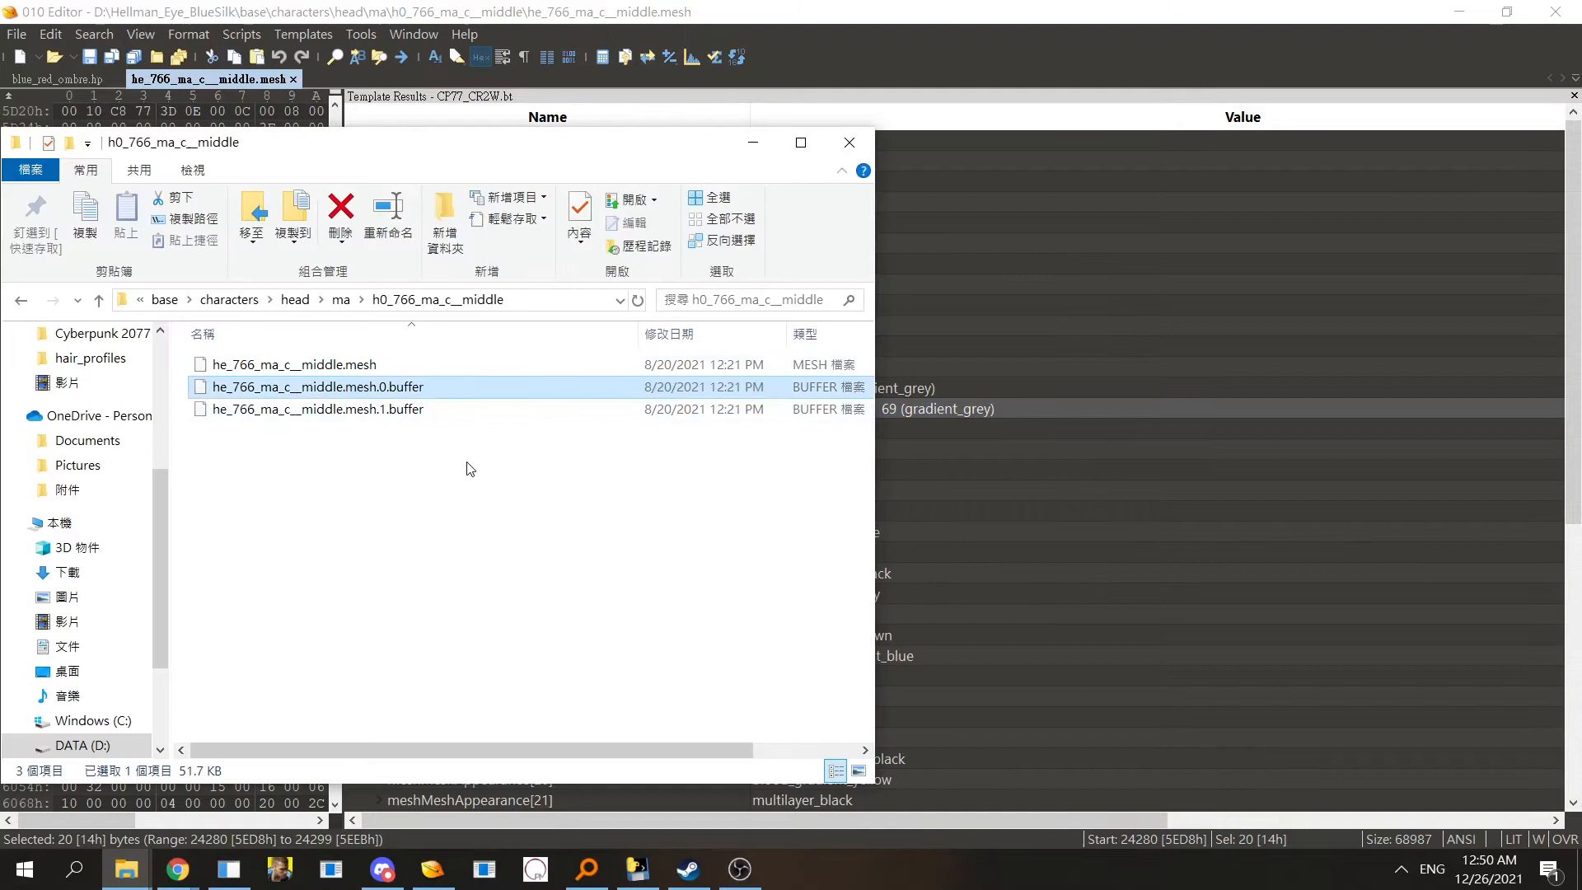
{"action": "left_click", "coordinate": [375, 412]}
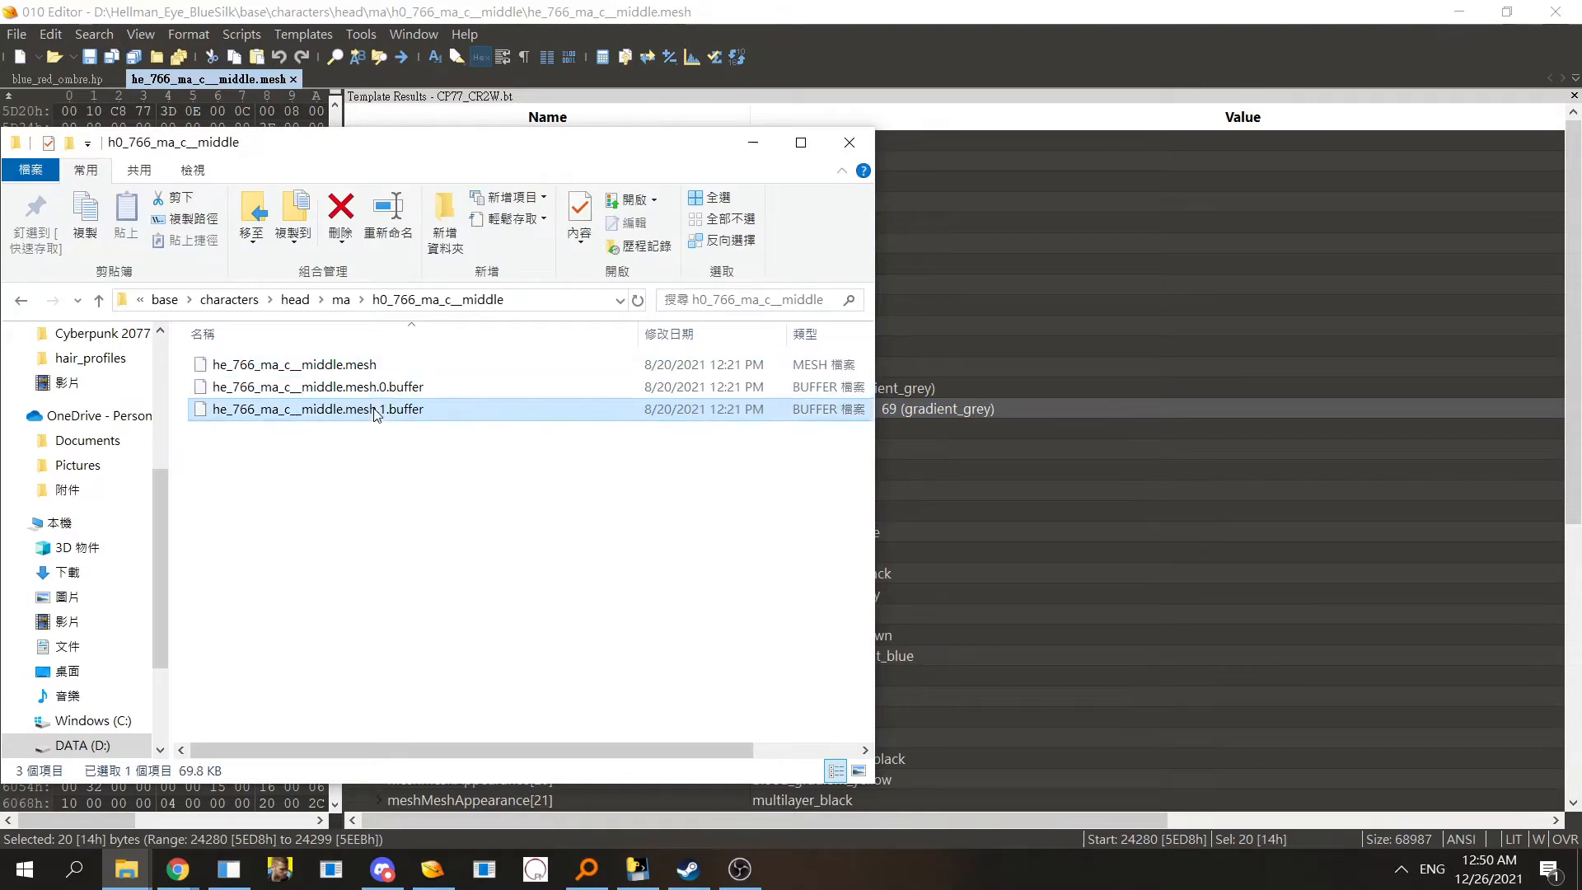
{"action": "left_click", "coordinate": [393, 390]}
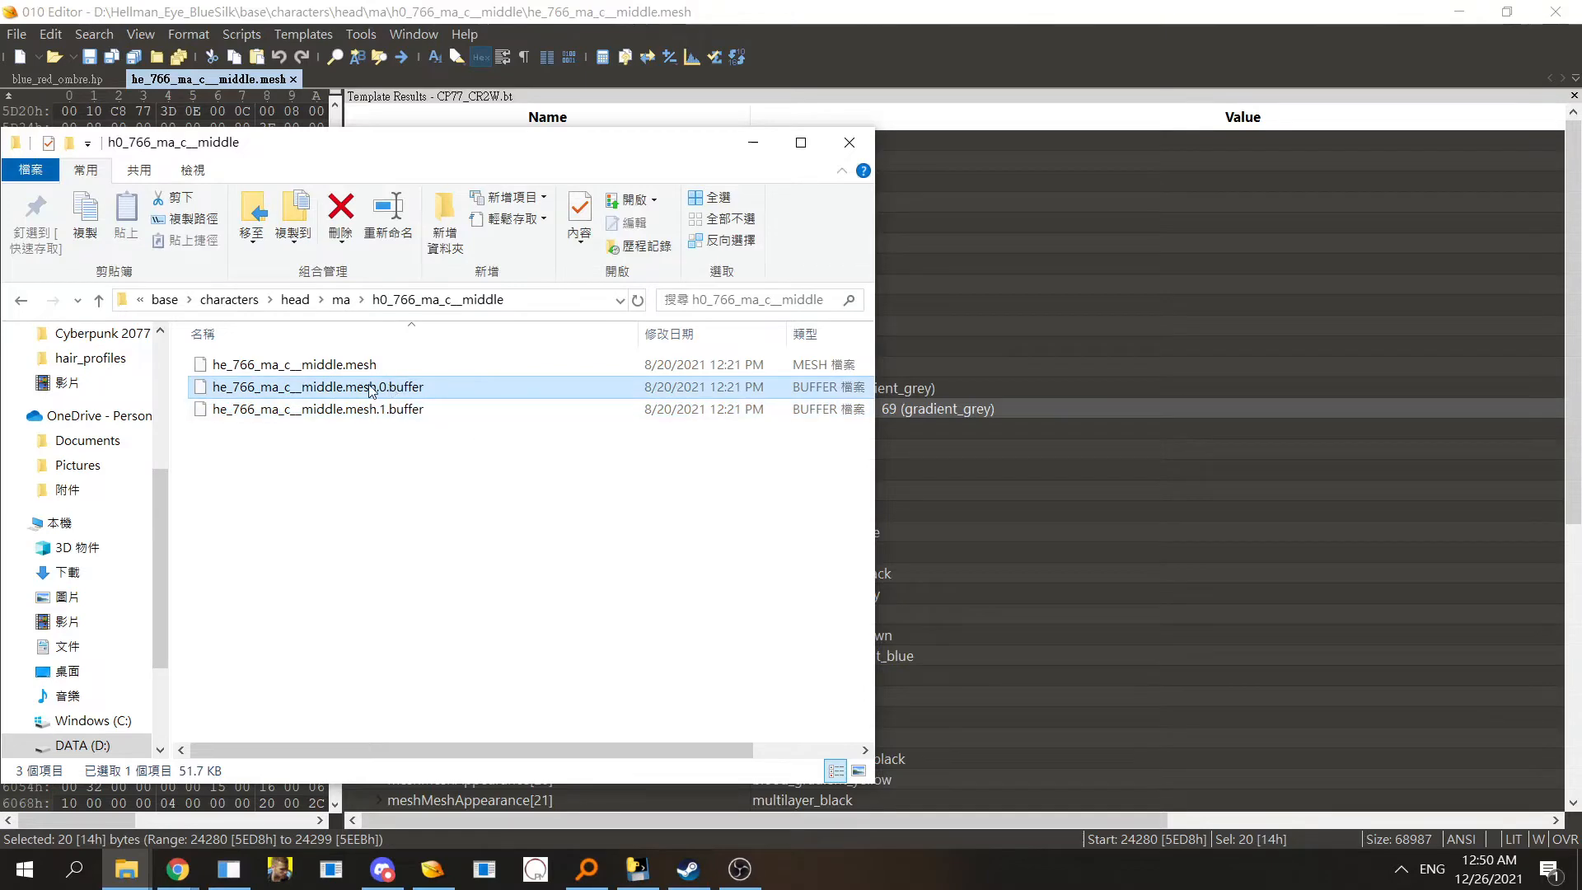
{"action": "left_click_drag", "start_coordinate": [368, 391], "coordinate": [1130, 292]}
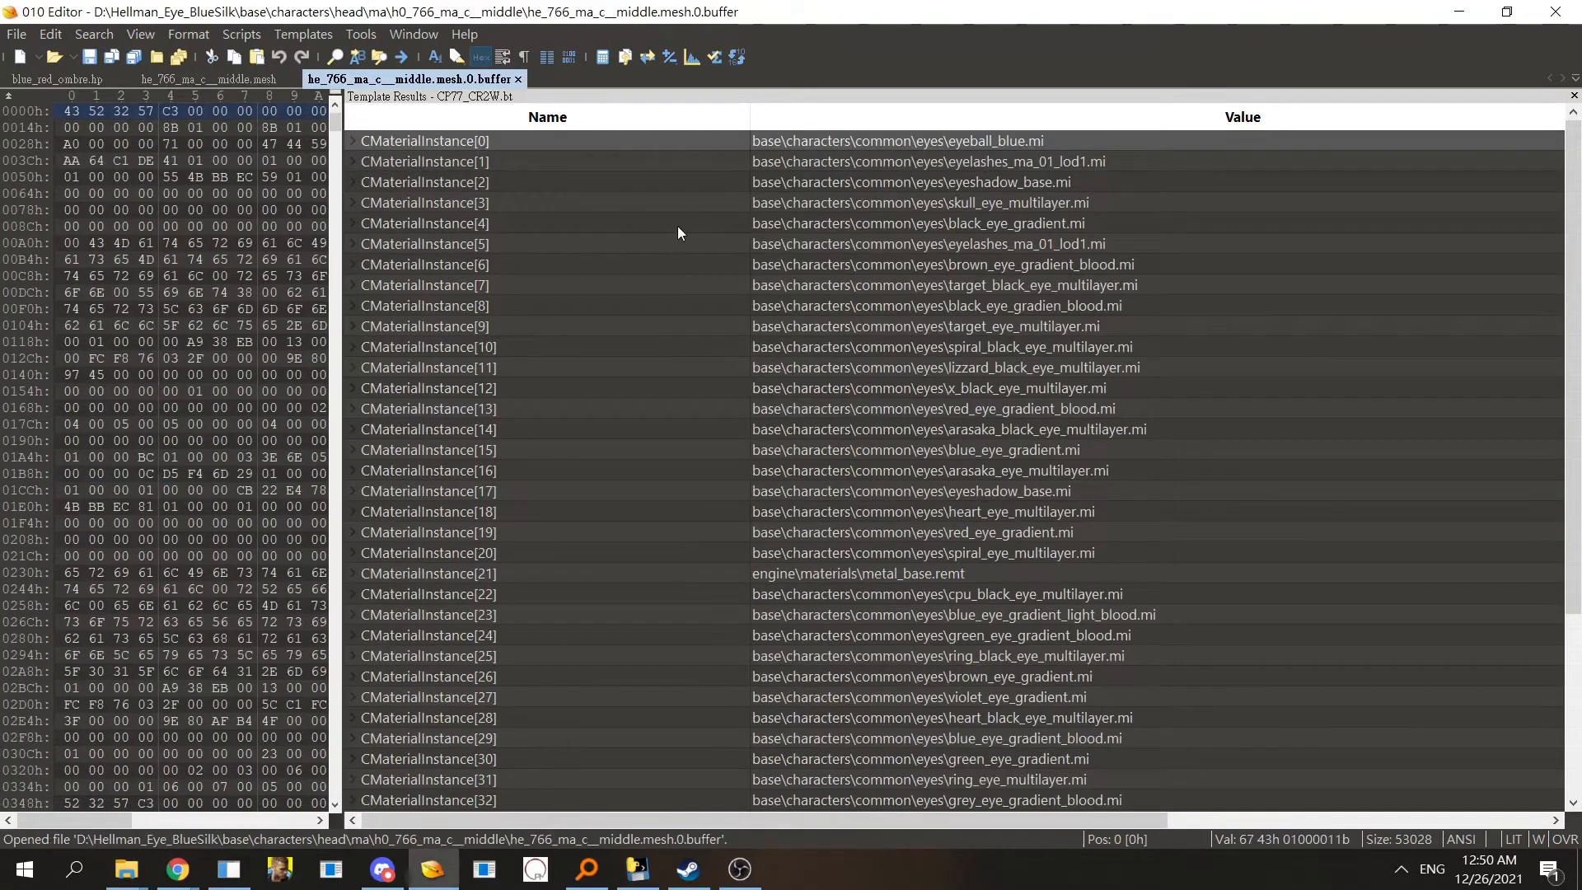
- Examine the CMaterialInstance material paths listed in the buffer's template results
{"action": "left_click_drag", "start_coordinate": [1571, 288], "coordinate": [1550, 216]}
{"action": "left_click_drag", "start_coordinate": [1028, 550], "coordinate": [1030, 304]}
{"action": "left_click_drag", "start_coordinate": [608, 822], "coordinate": [482, 819]}
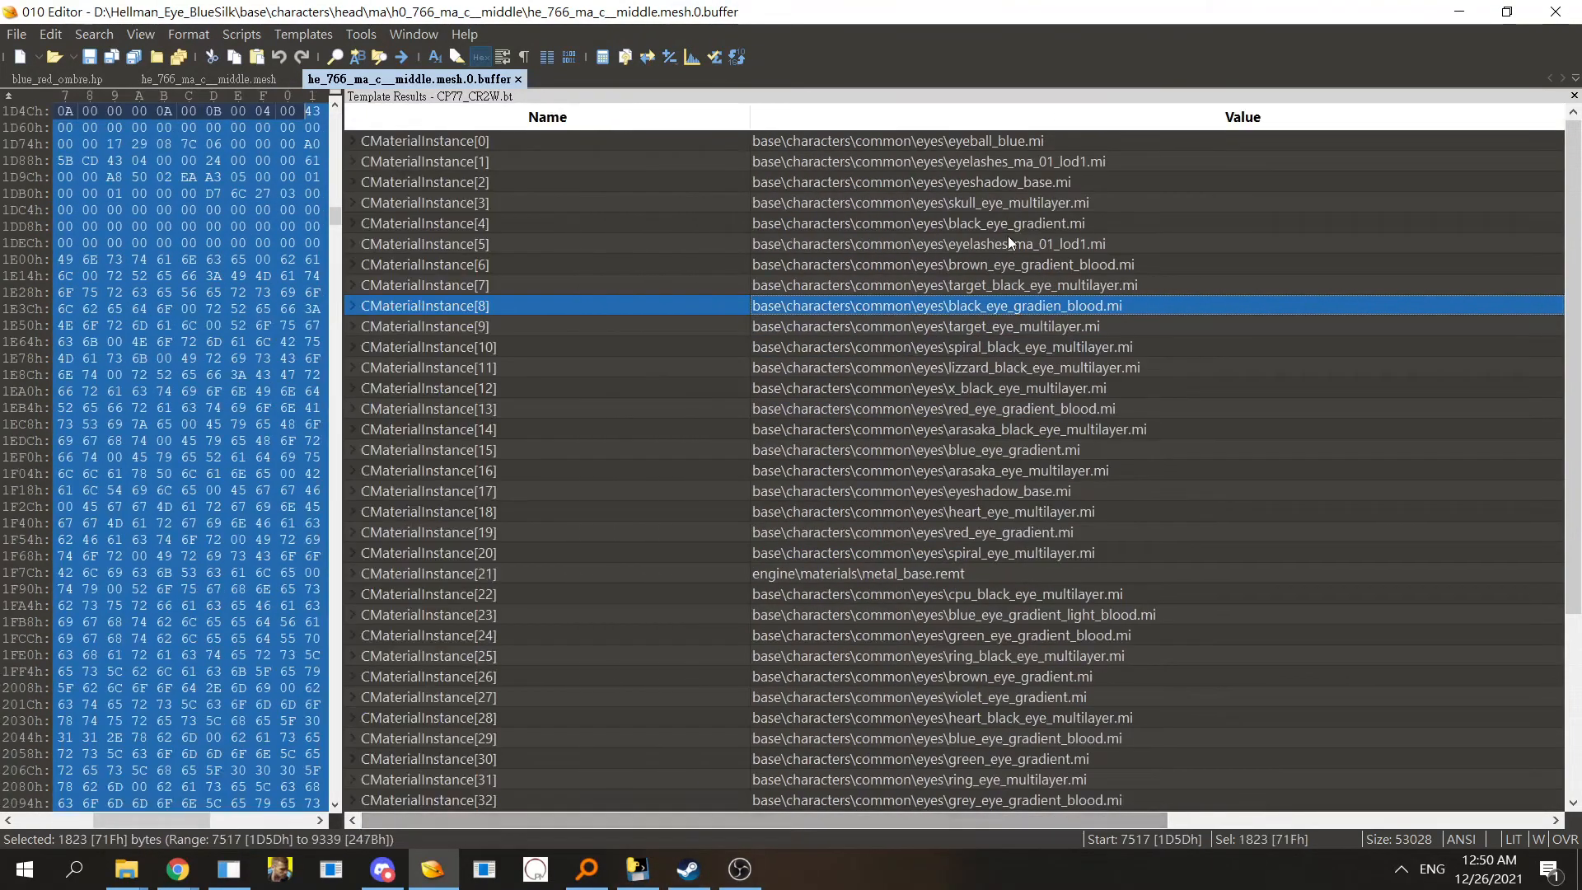
{"action": "left_click", "coordinate": [1011, 142]}
{"action": "left_click", "coordinate": [1012, 204]}
{"action": "left_click", "coordinate": [1021, 286]}
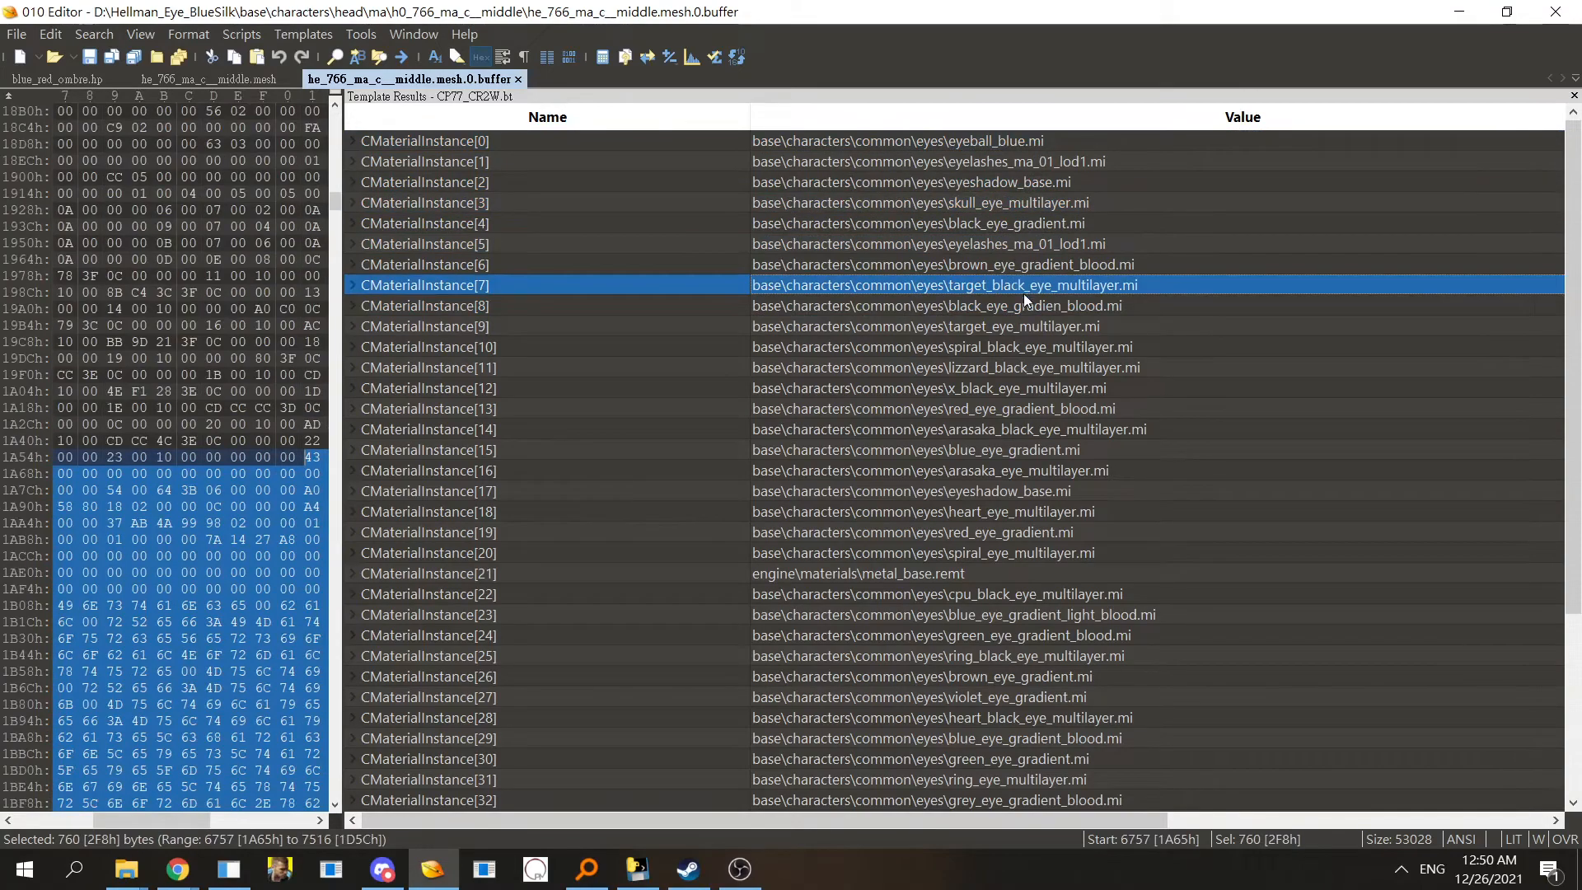
- Browse the CMaterialInstance list in the buffer's template results, down to the metal_base.remt entry
{"action": "left_click", "coordinate": [1028, 306]}
{"action": "left_click", "coordinate": [1041, 341]}
{"action": "left_click", "coordinate": [1037, 328]}
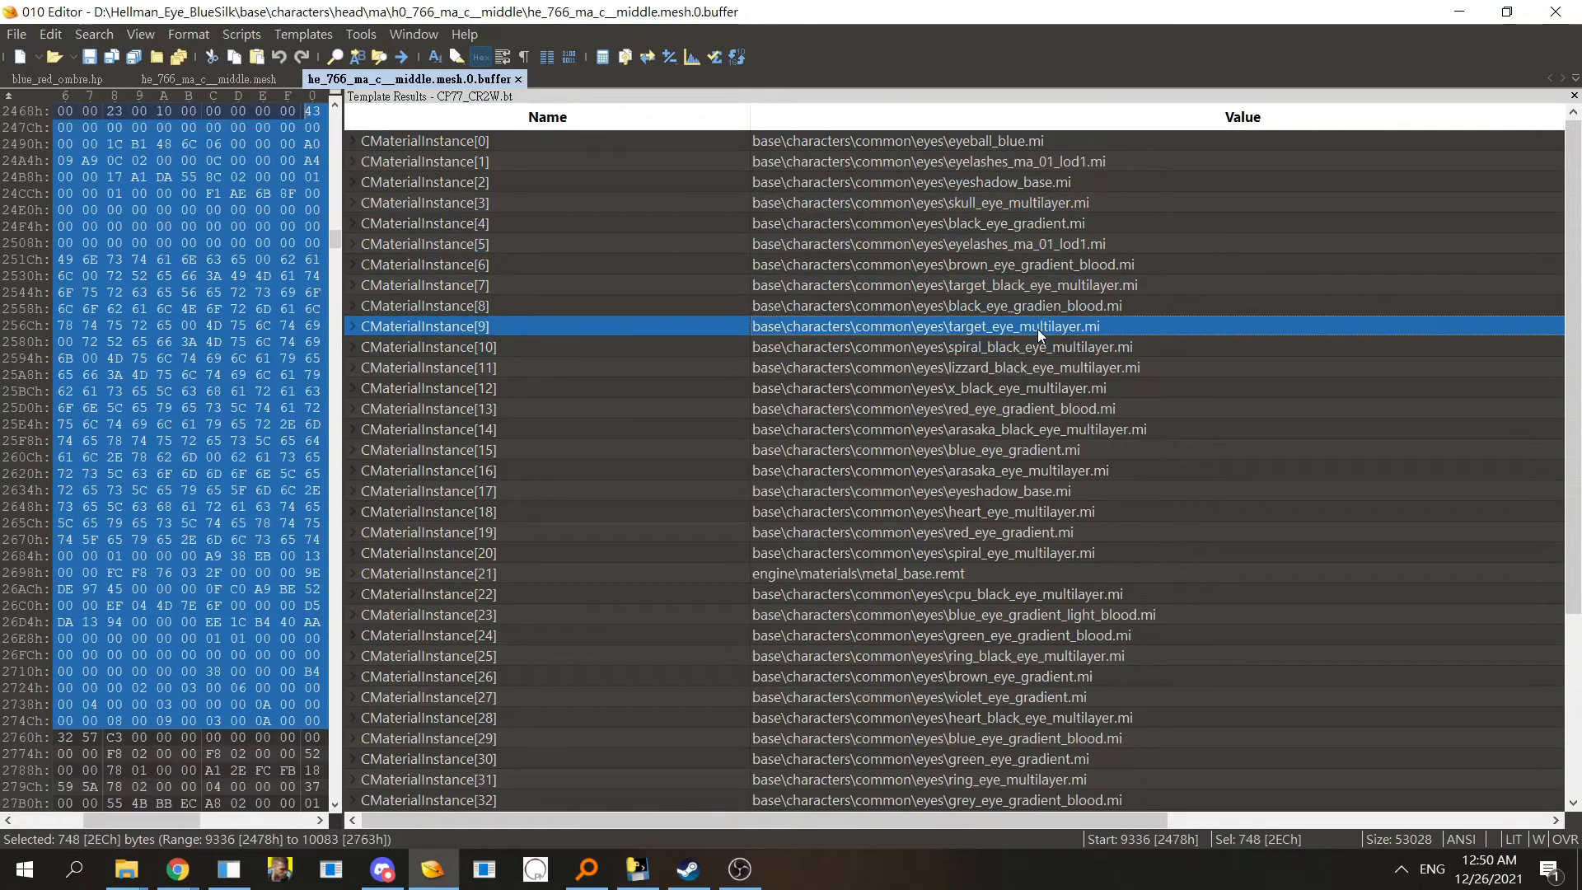
{"action": "left_click_drag", "start_coordinate": [476, 828], "coordinate": [313, 827]}
{"action": "scroll", "coordinate": [947, 577], "scroll_direction": "down", "scroll_amount": 2}
{"action": "left_click", "coordinate": [909, 491]}
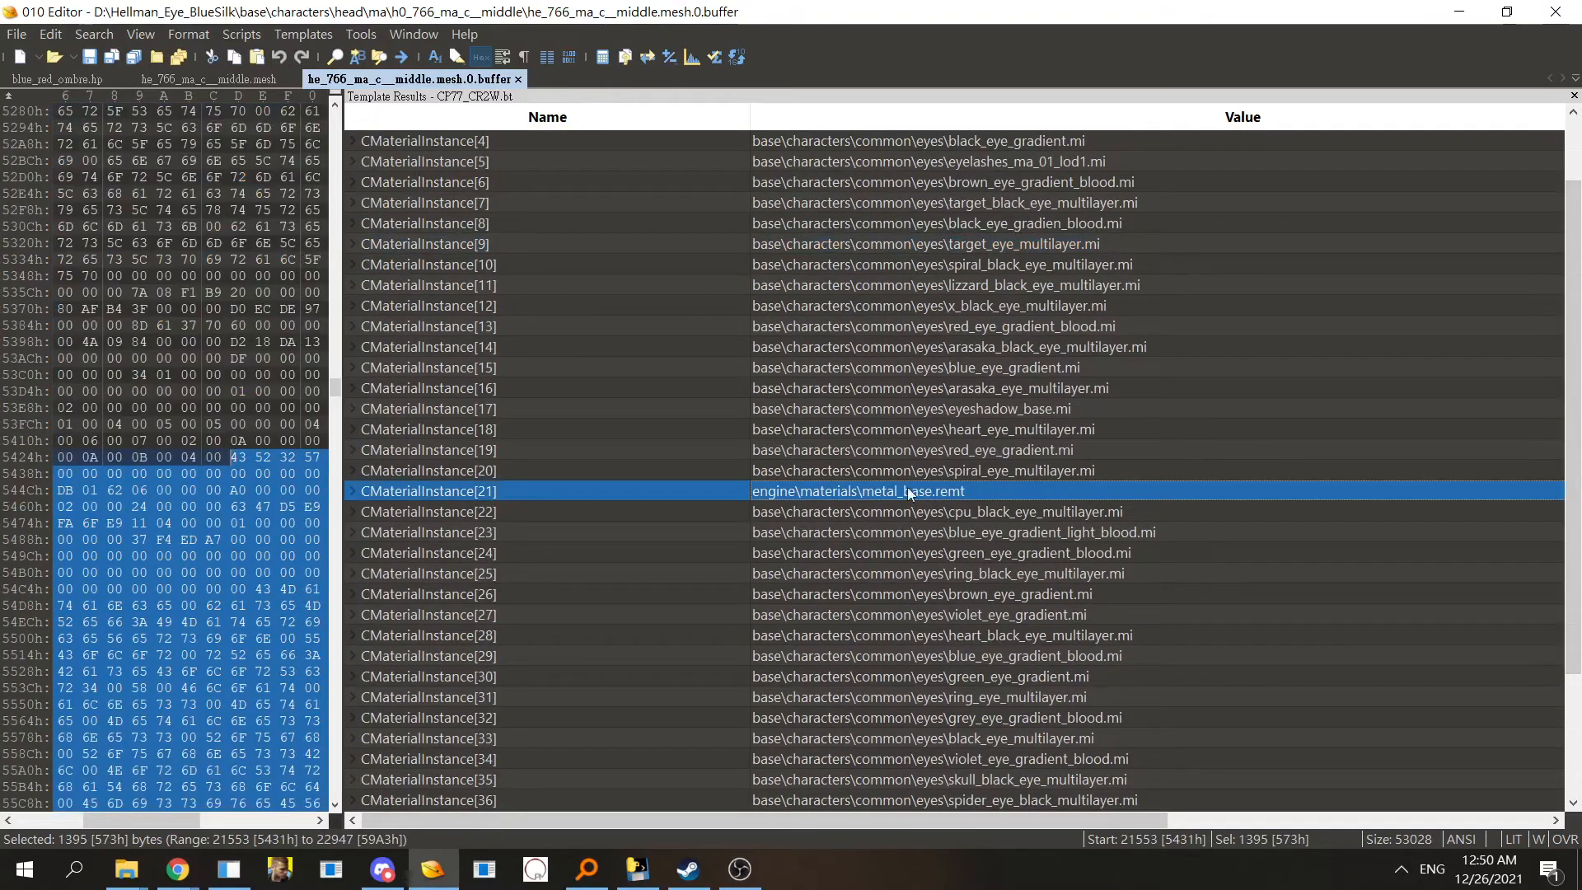
{"action": "scroll", "coordinate": [947, 437], "scroll_direction": "down", "scroll_amount": 4}
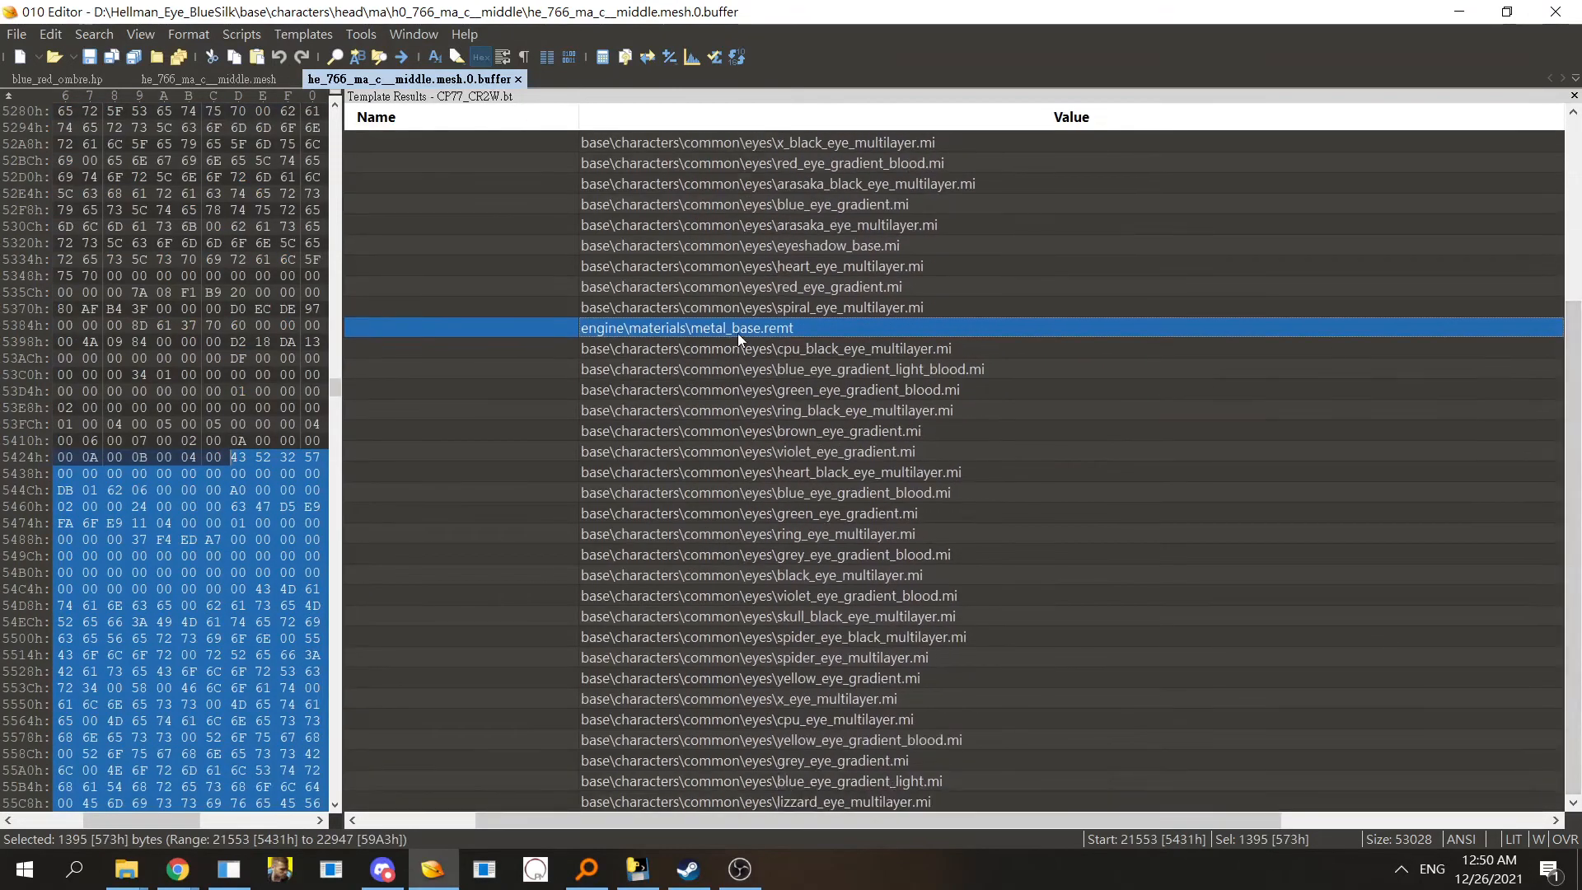
- Expand CMaterialInstance[21] and its FILES struct to examine the imported texture paths, then collapse it
{"action": "double_click", "coordinate": [503, 326]}
{"action": "double_click", "coordinate": [522, 407]}
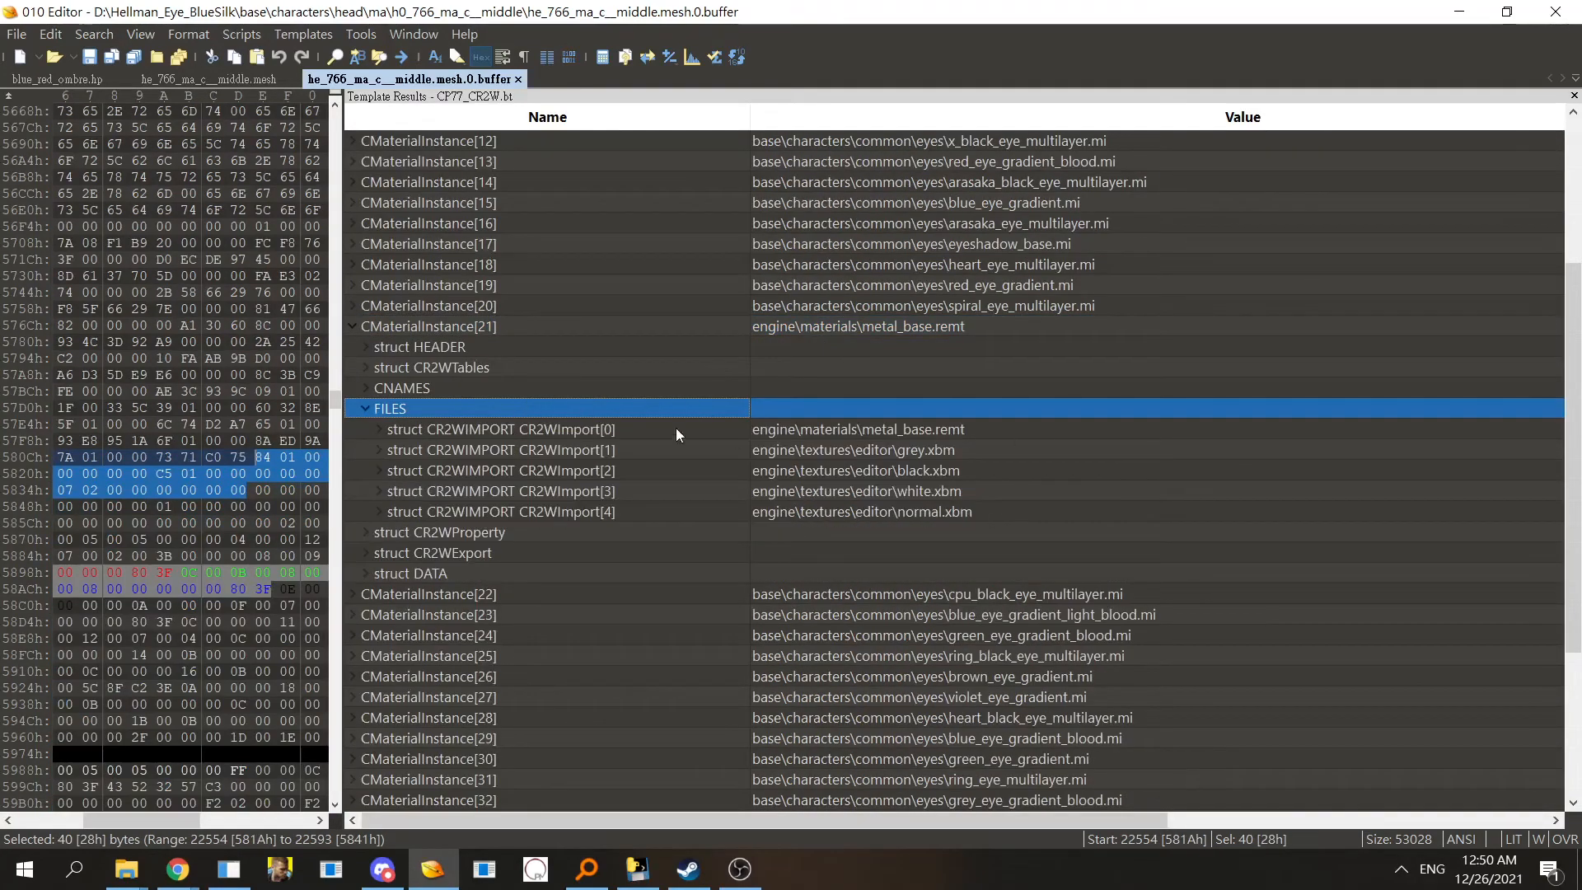
{"action": "left_click", "coordinate": [566, 323]}
{"action": "double_click", "coordinate": [578, 326]}
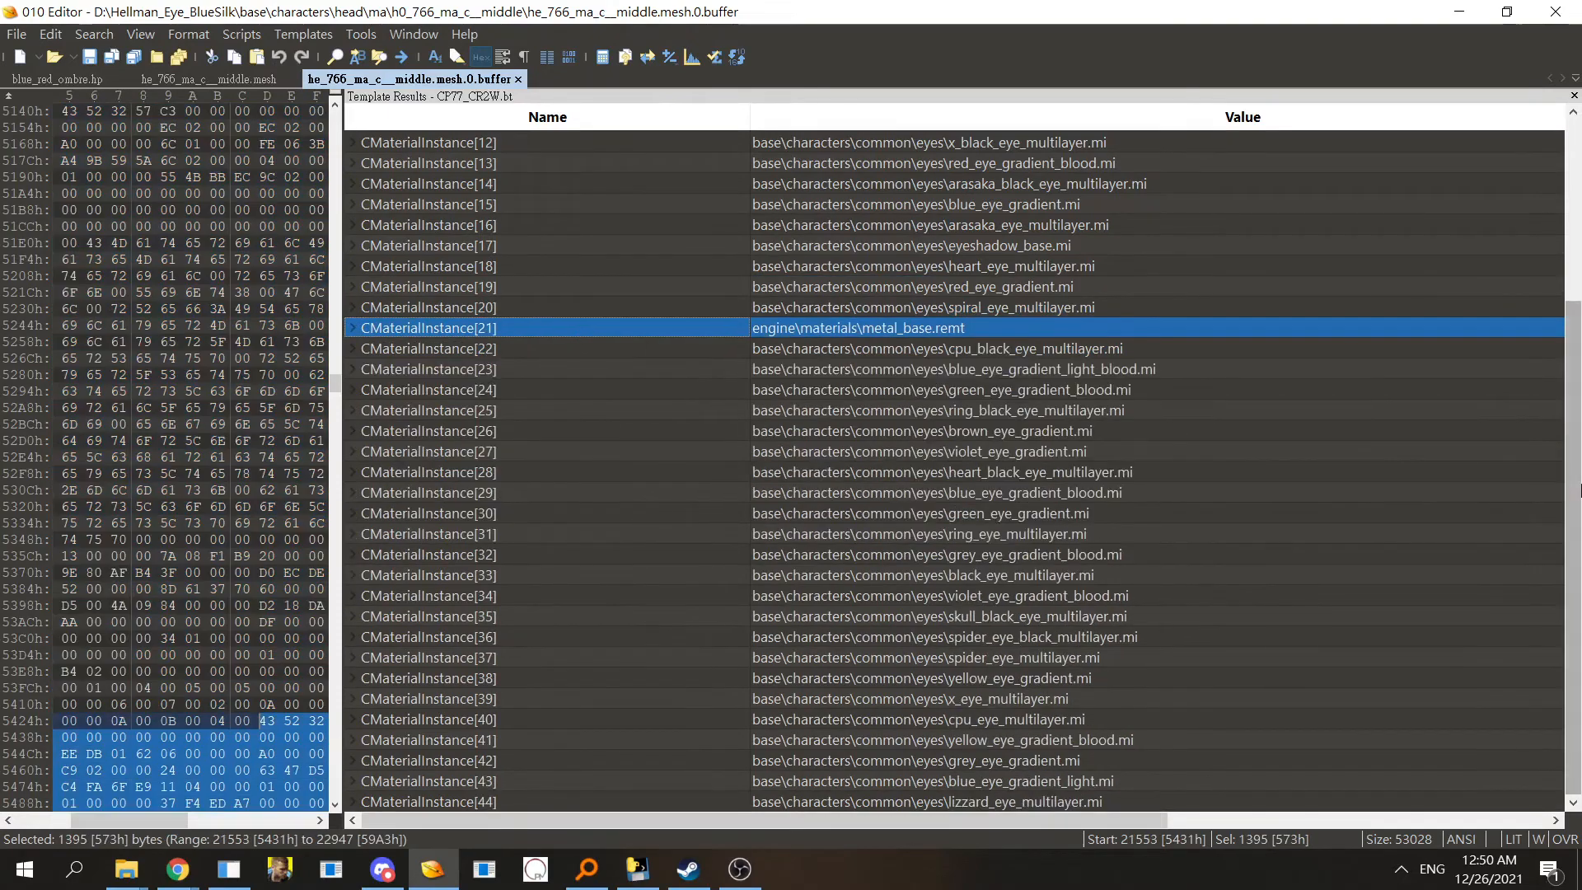
{"action": "scroll", "coordinate": [579, 326], "scroll_direction": "up", "scroll_amount": 4}
{"action": "left_click", "coordinate": [605, 145]}
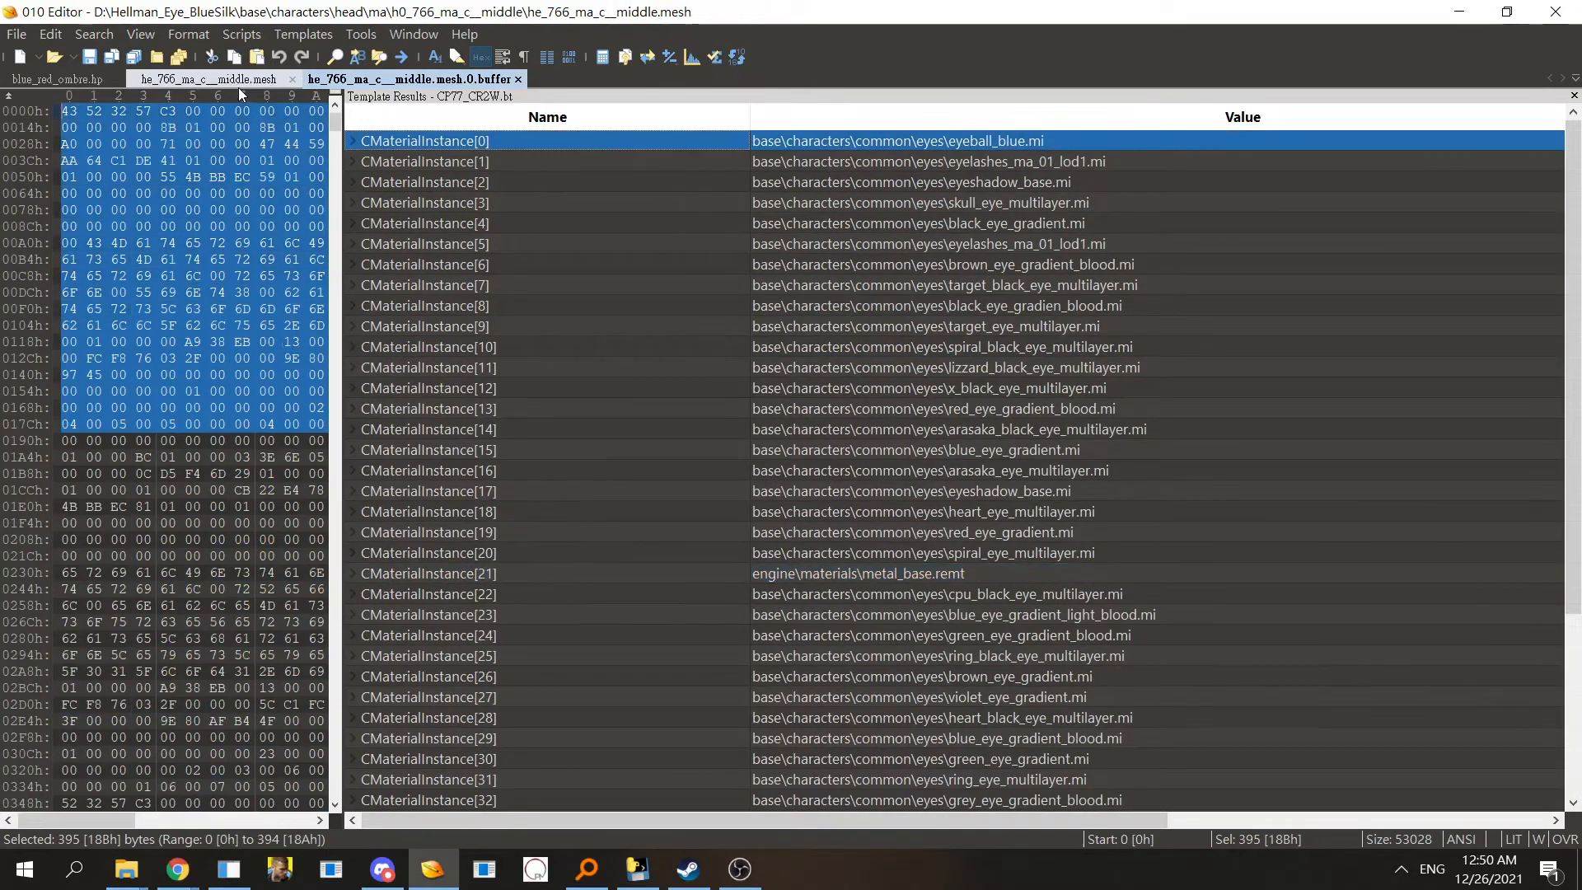
- Return to the mesh file and expand the CMesh struct and its materialEntries array
{"action": "left_click", "coordinate": [223, 80]}
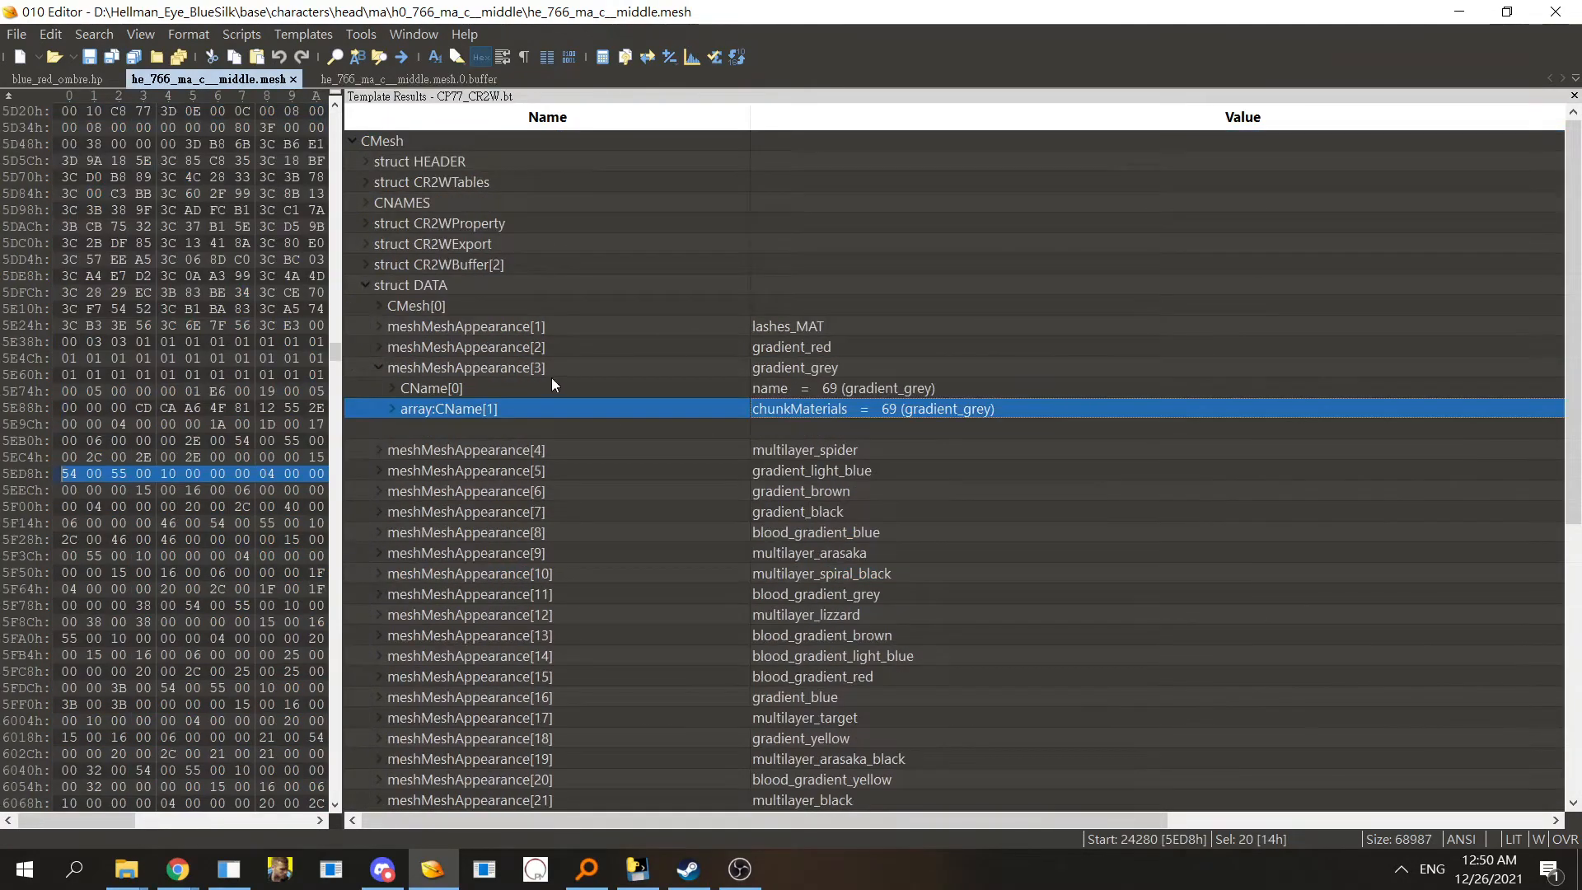
{"action": "double_click", "coordinate": [456, 305]}
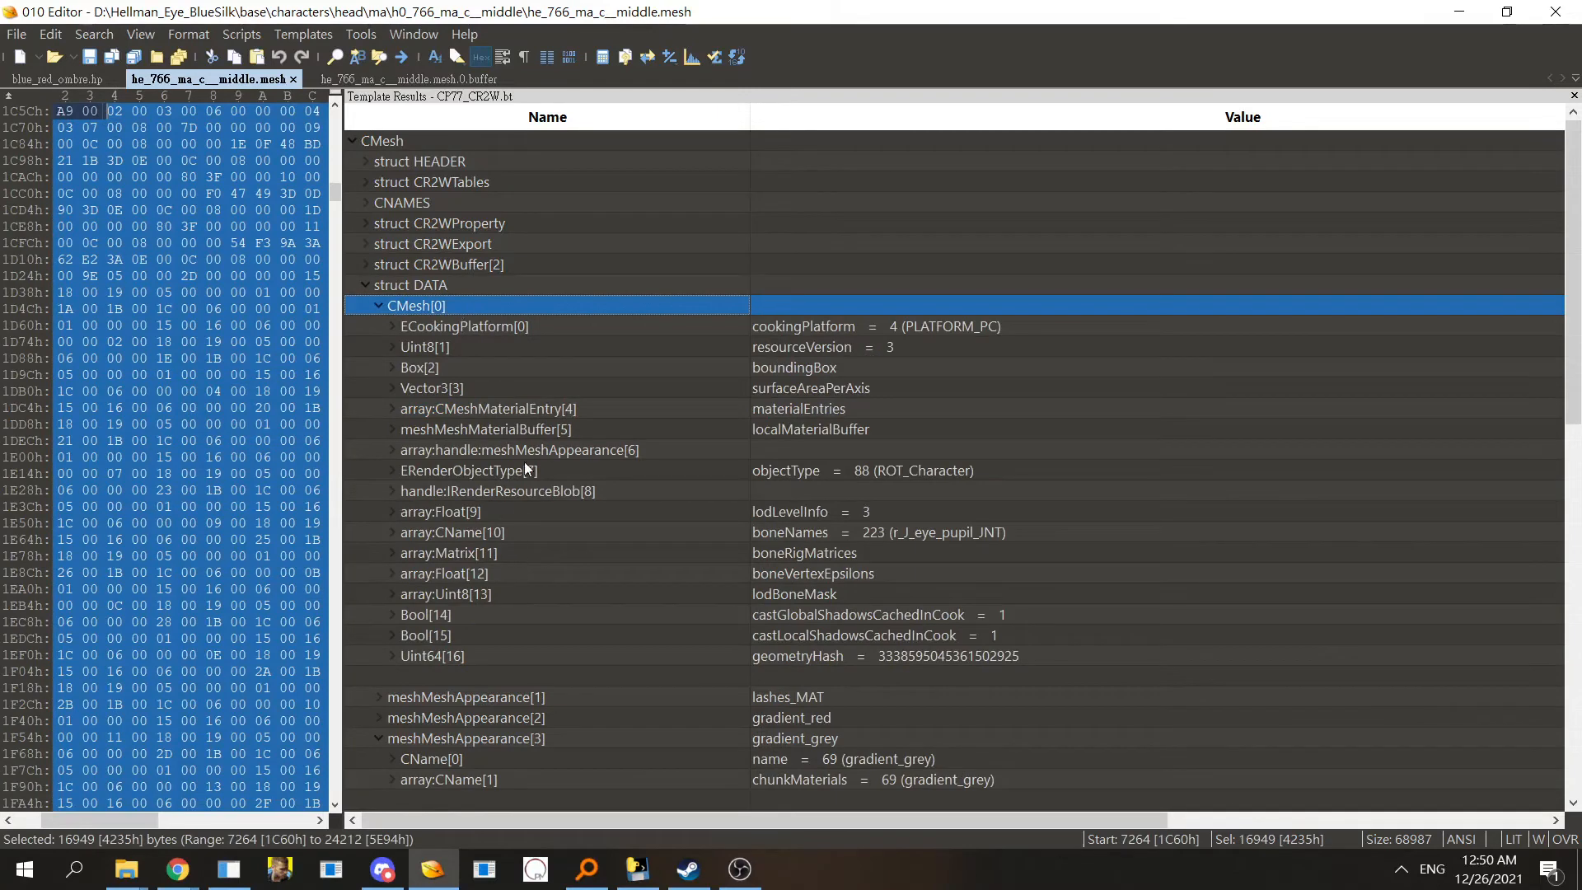
{"action": "key", "text": "Down"}
{"action": "key", "text": "Down"}
{"action": "key", "text": "Down"}
{"action": "key", "text": "Down"}
{"action": "key", "text": "Down"}
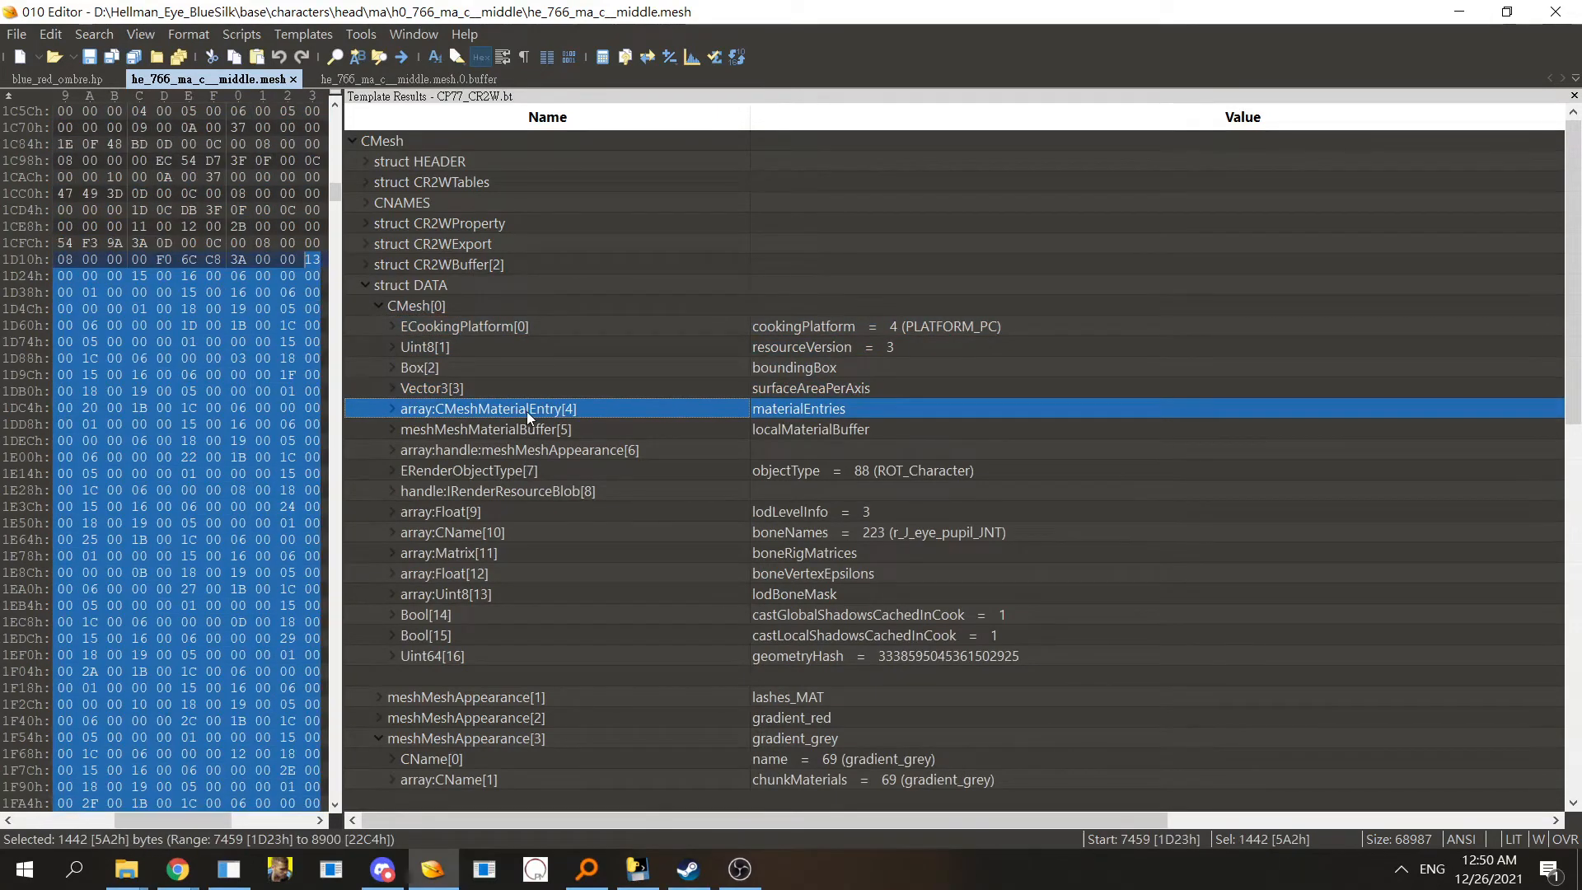
{"action": "double_click", "coordinate": [526, 408]}
{"action": "double_click", "coordinate": [573, 227]}
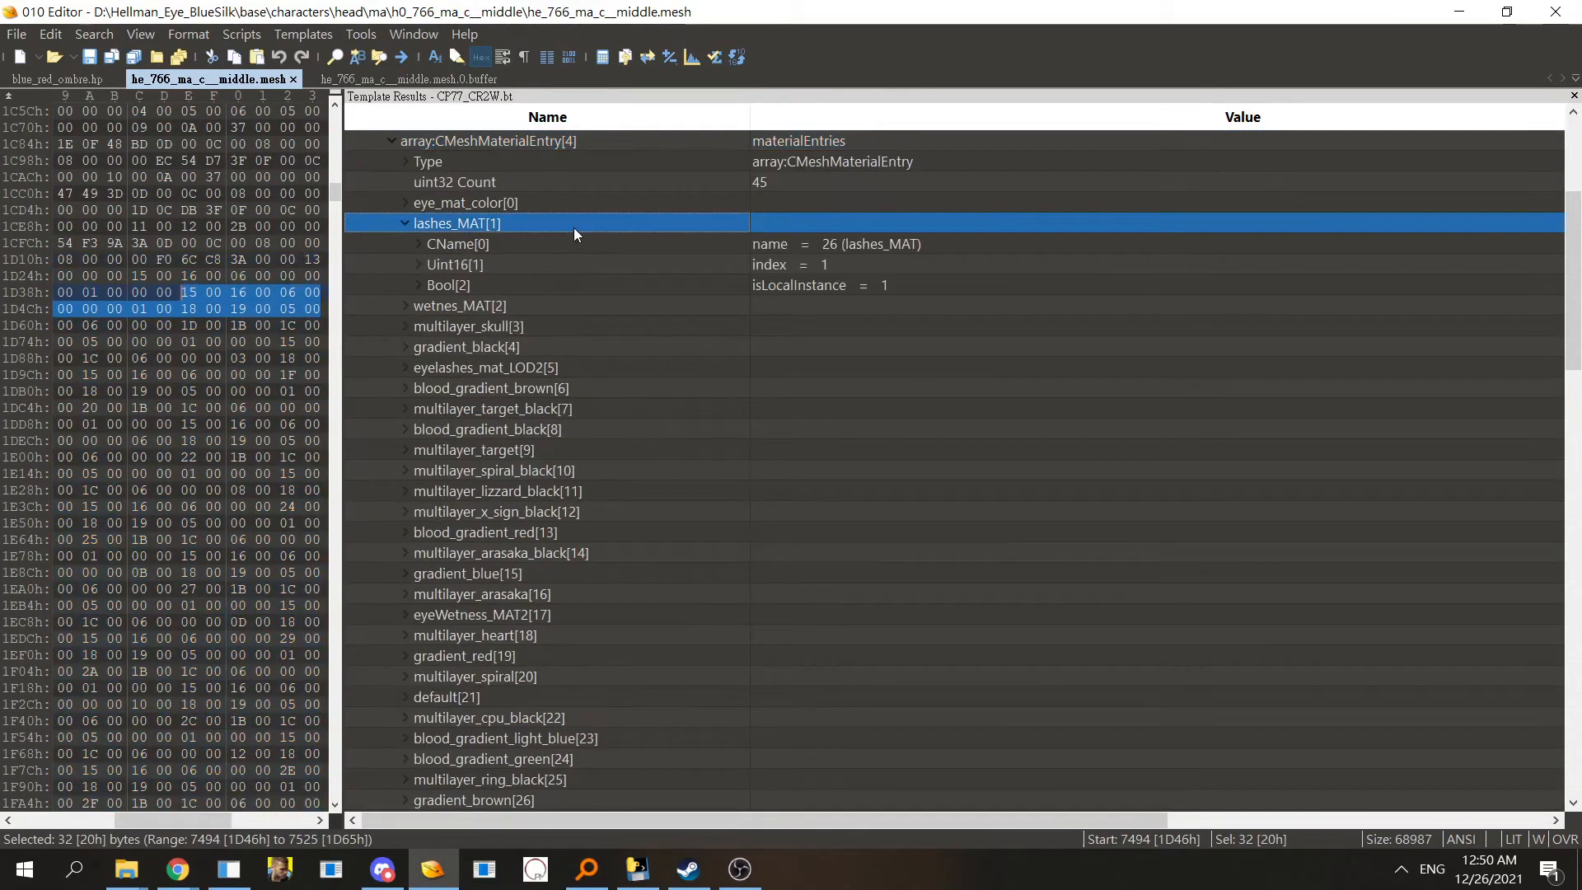
- Examine the lashes_MAT material entry's name, index and isLocalInstance fields
{"action": "double_click", "coordinate": [568, 219]}
{"action": "key", "text": "Up"}
{"action": "key", "text": "Up"}
{"action": "key", "text": "Up"}
{"action": "key", "text": "Up"}
{"action": "key", "text": "Up"}
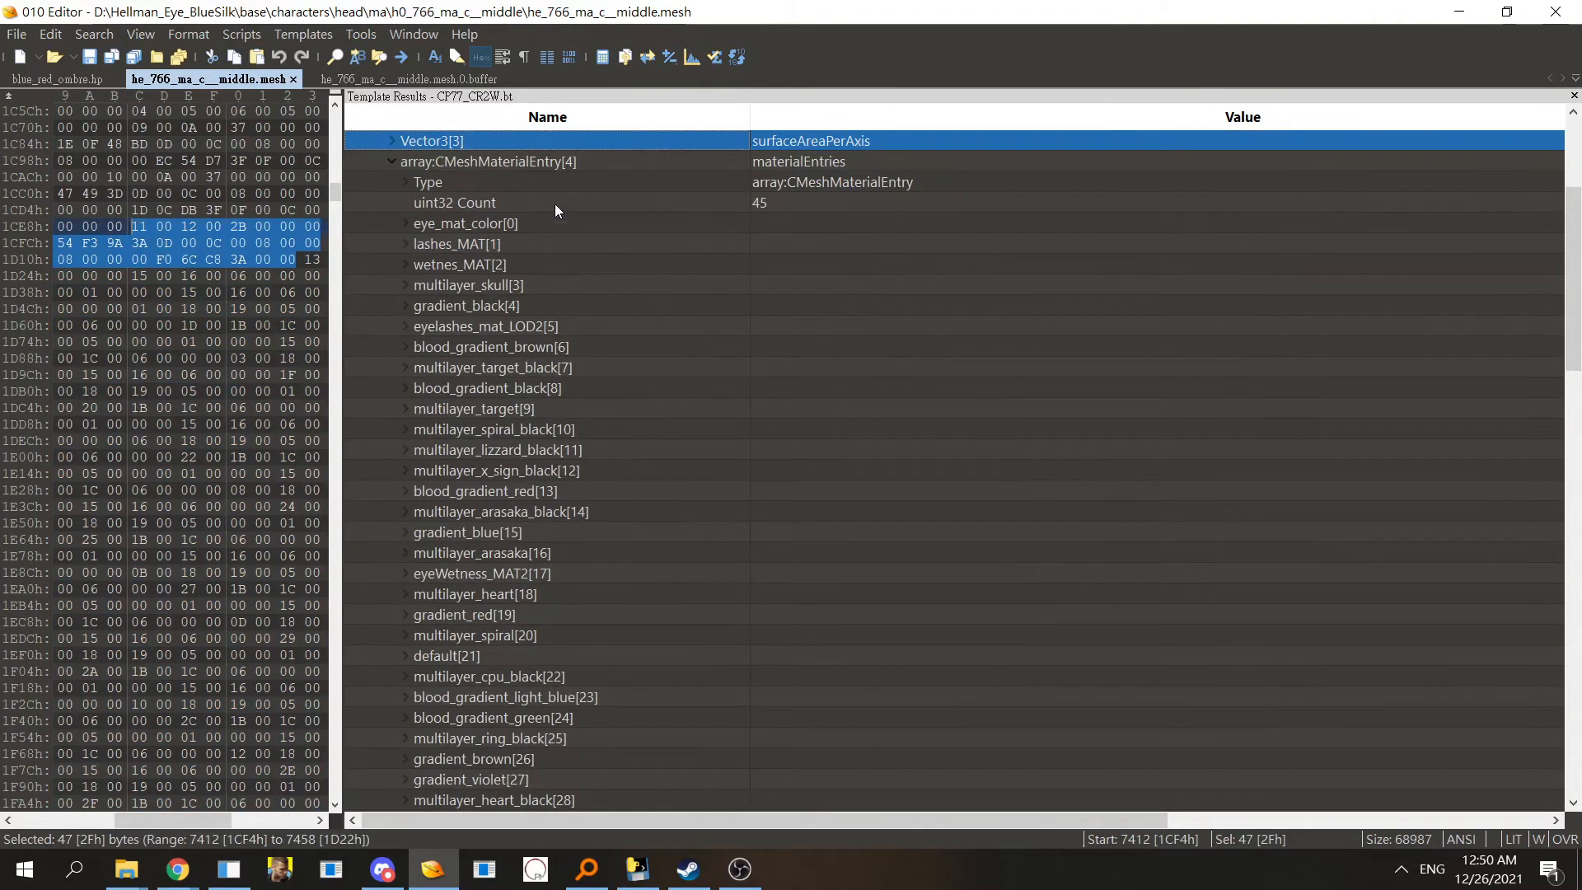
{"action": "left_click", "coordinate": [545, 170]}
{"action": "double_click", "coordinate": [541, 166]}
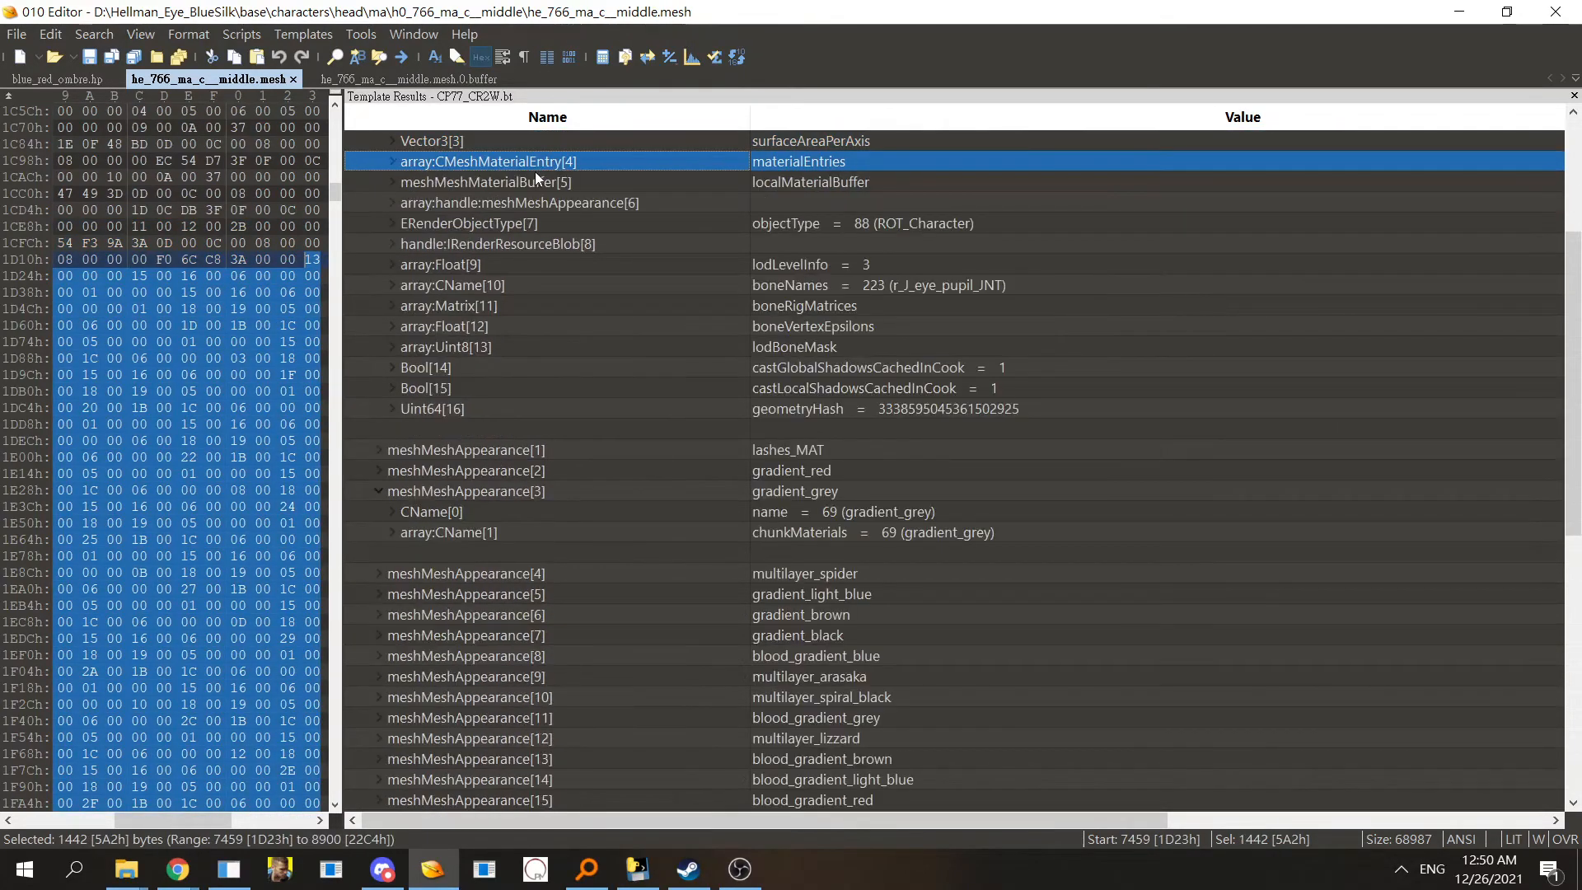
{"action": "double_click", "coordinate": [542, 162]}
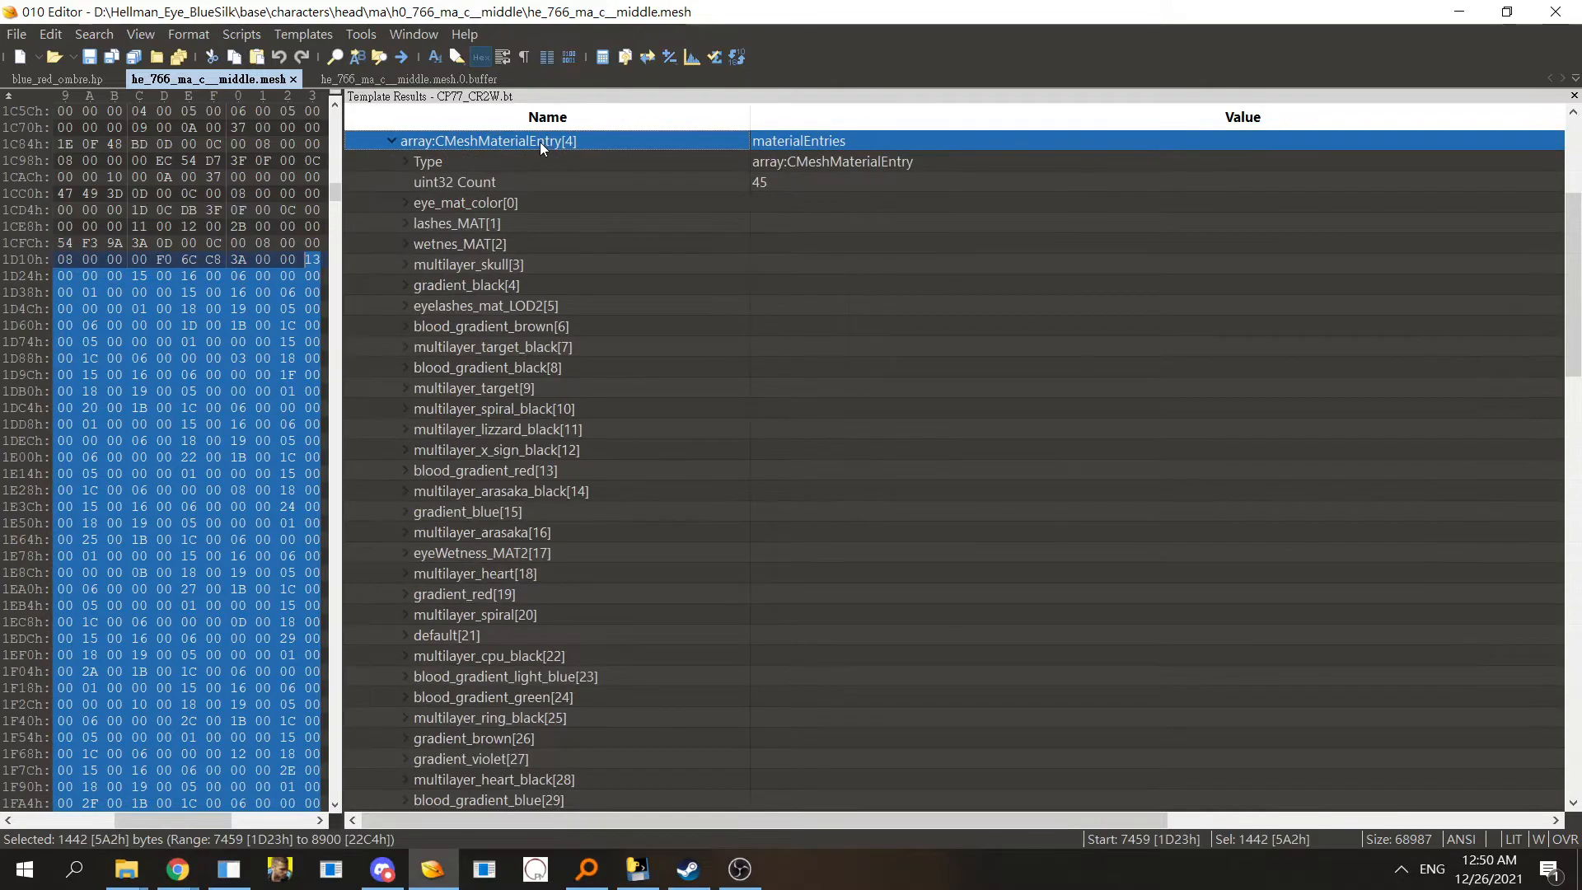
{"action": "left_click", "coordinate": [527, 222]}
{"action": "double_click", "coordinate": [527, 222]}
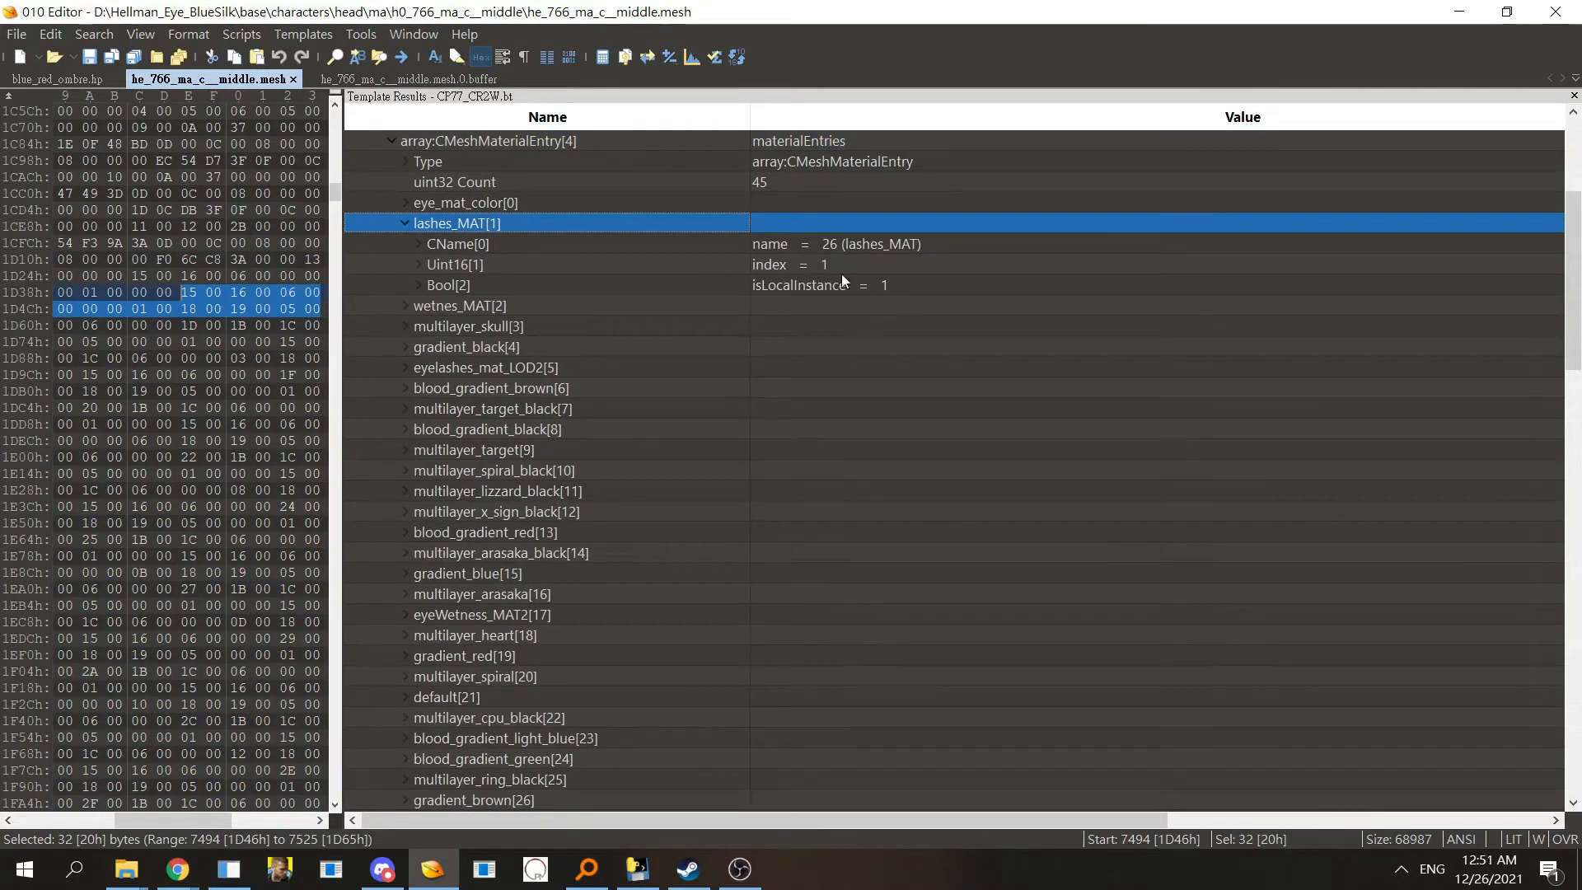
{"action": "left_click", "coordinate": [803, 245]}
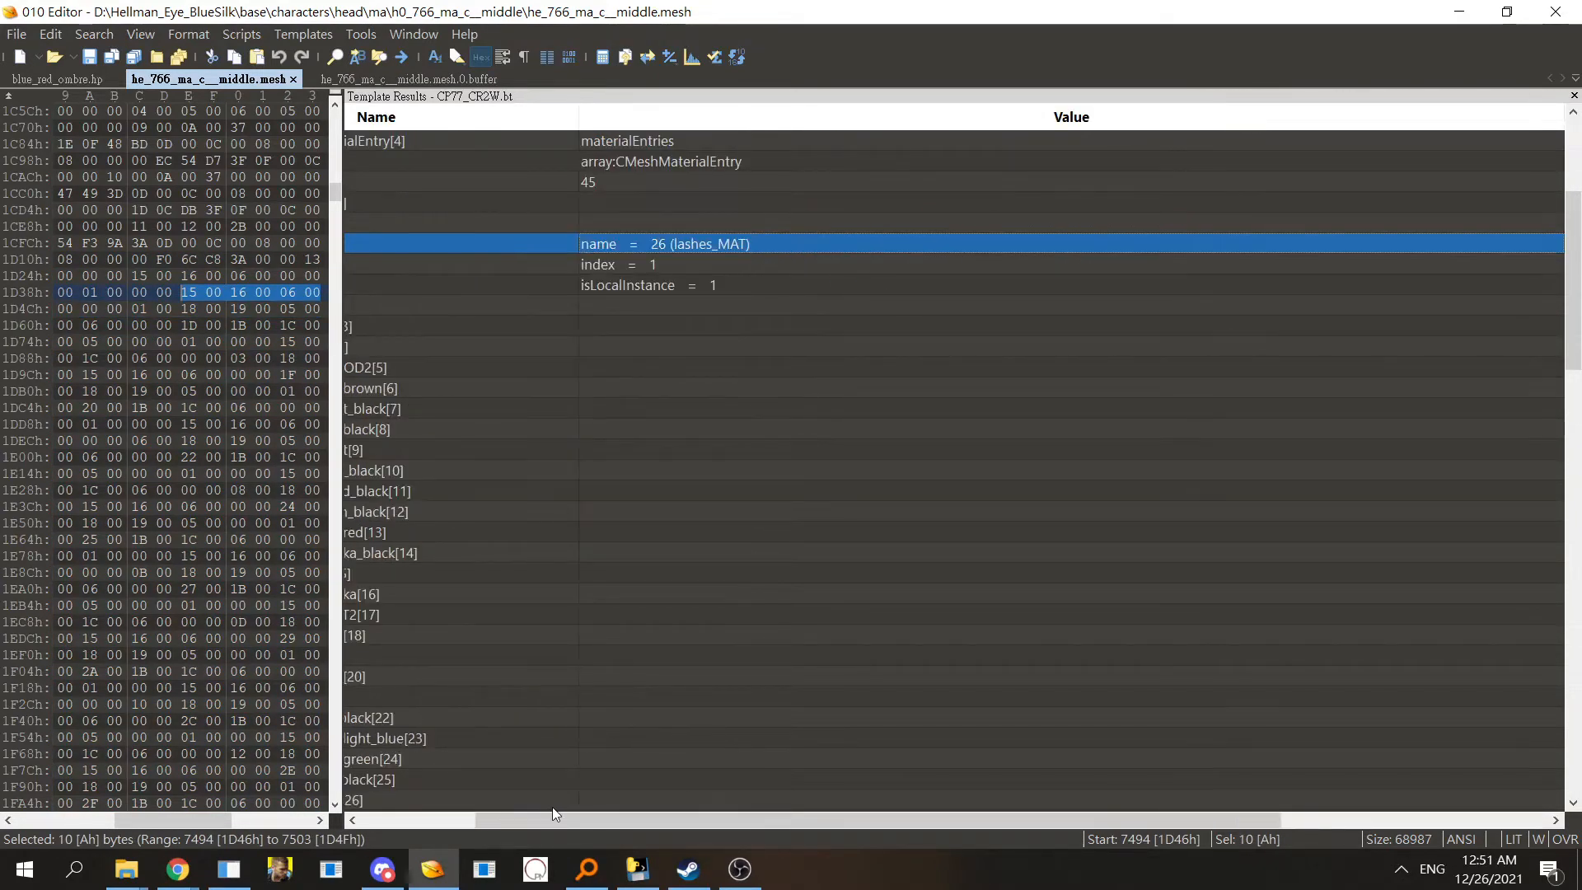
{"action": "left_click_drag", "start_coordinate": [452, 817], "coordinate": [418, 819]}
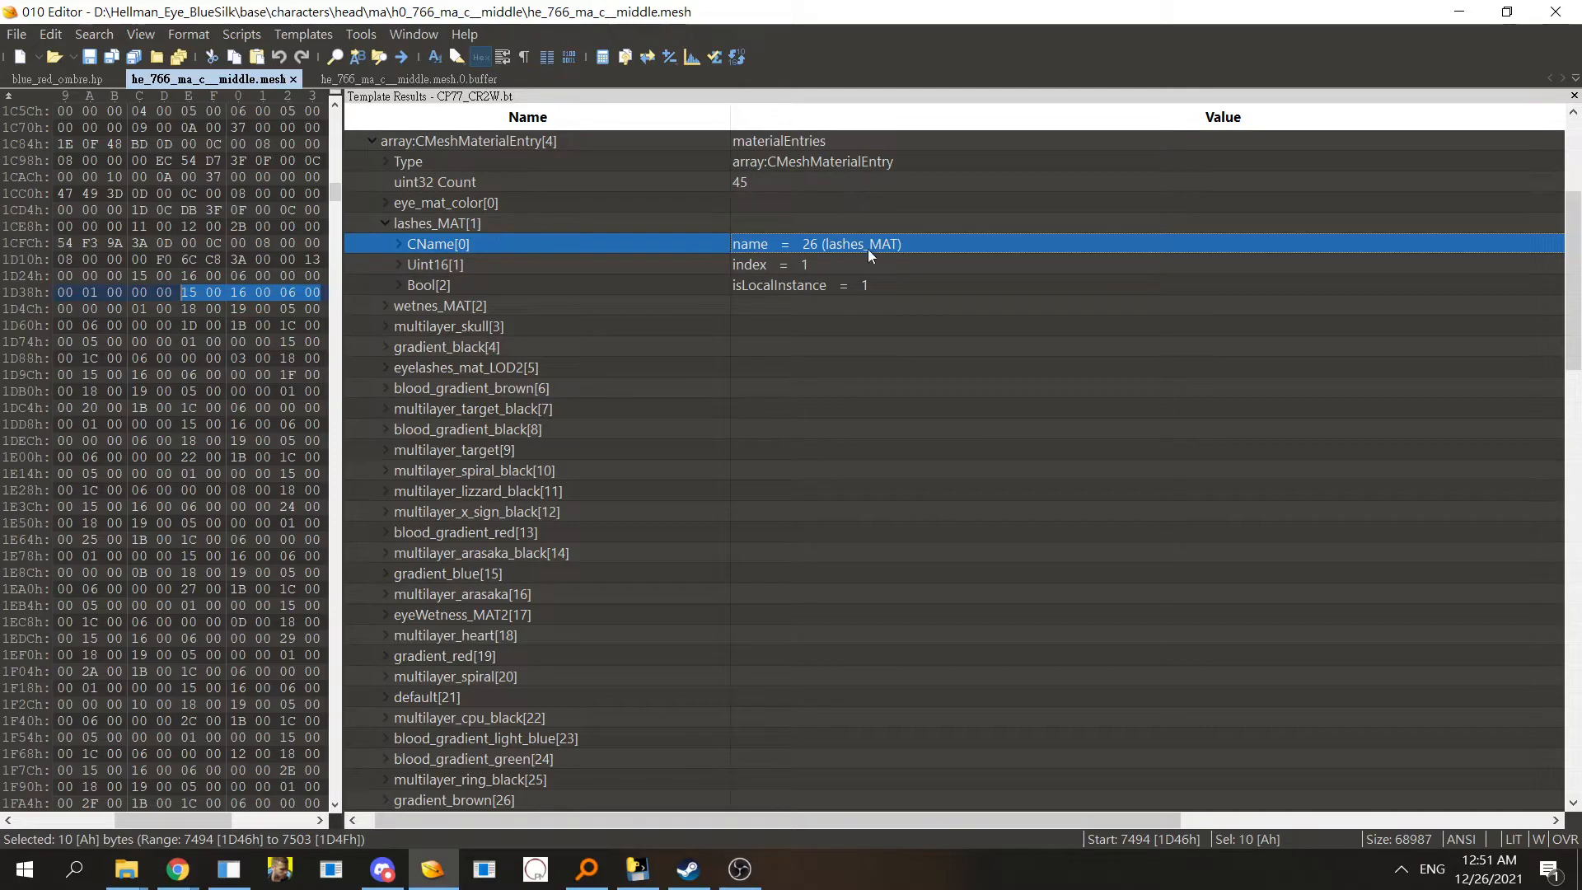
{"action": "left_click", "coordinate": [793, 265]}
{"action": "left_click", "coordinate": [790, 283]}
{"action": "left_click", "coordinate": [789, 267]}
{"action": "left_click", "coordinate": [797, 282]}
{"action": "left_click", "coordinate": [793, 266]}
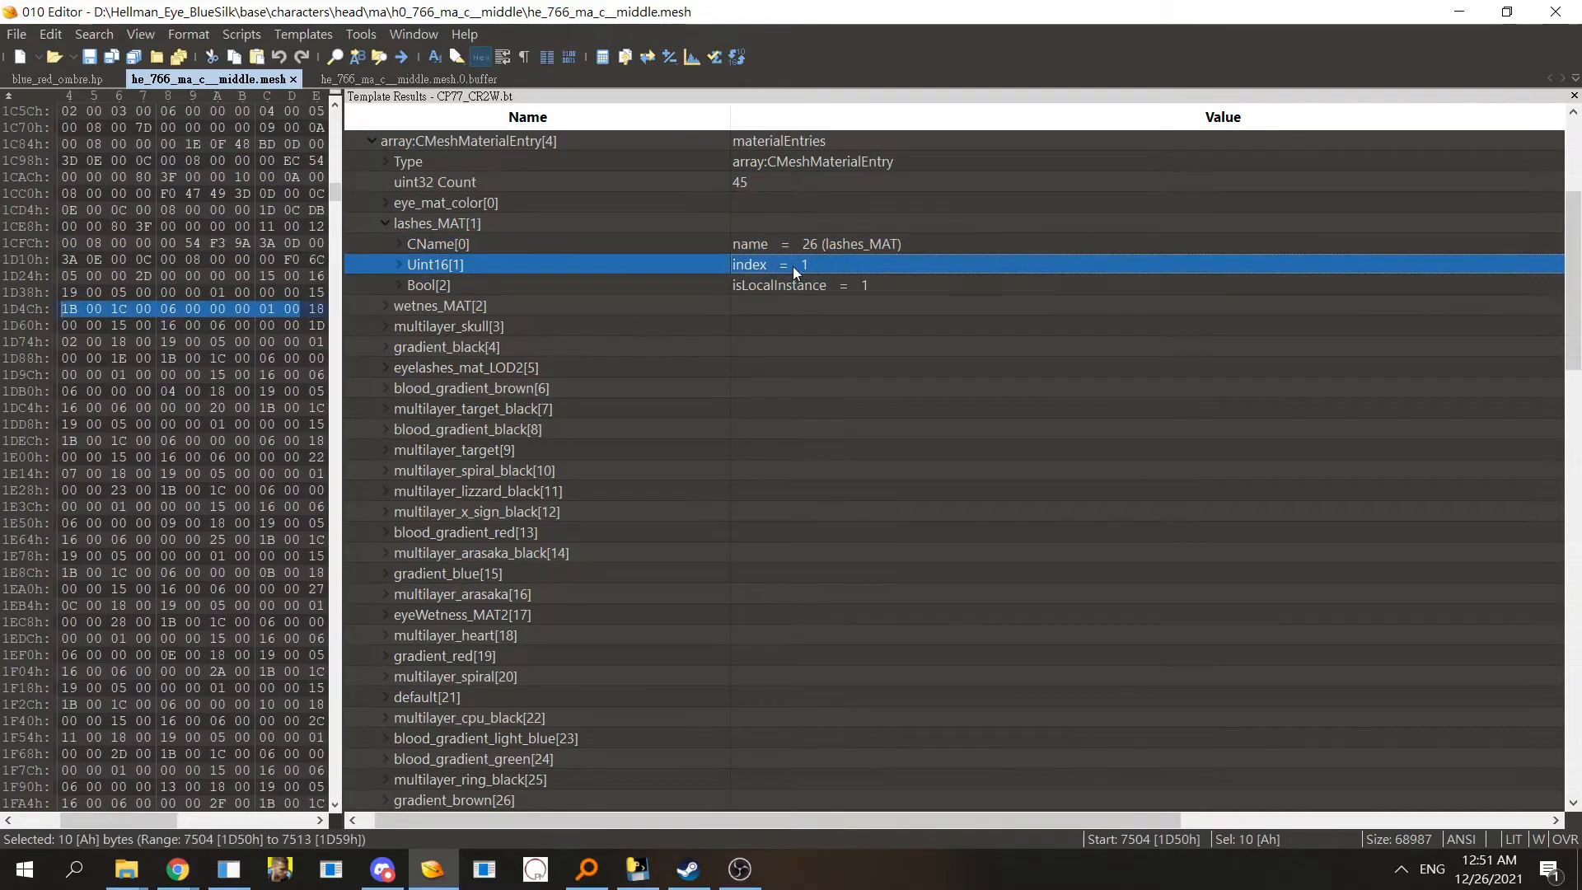
- Compare the first CMaterialInstance paths in the buffer file's template results
{"action": "left_click", "coordinate": [427, 79]}
{"action": "left_click", "coordinate": [496, 155]}
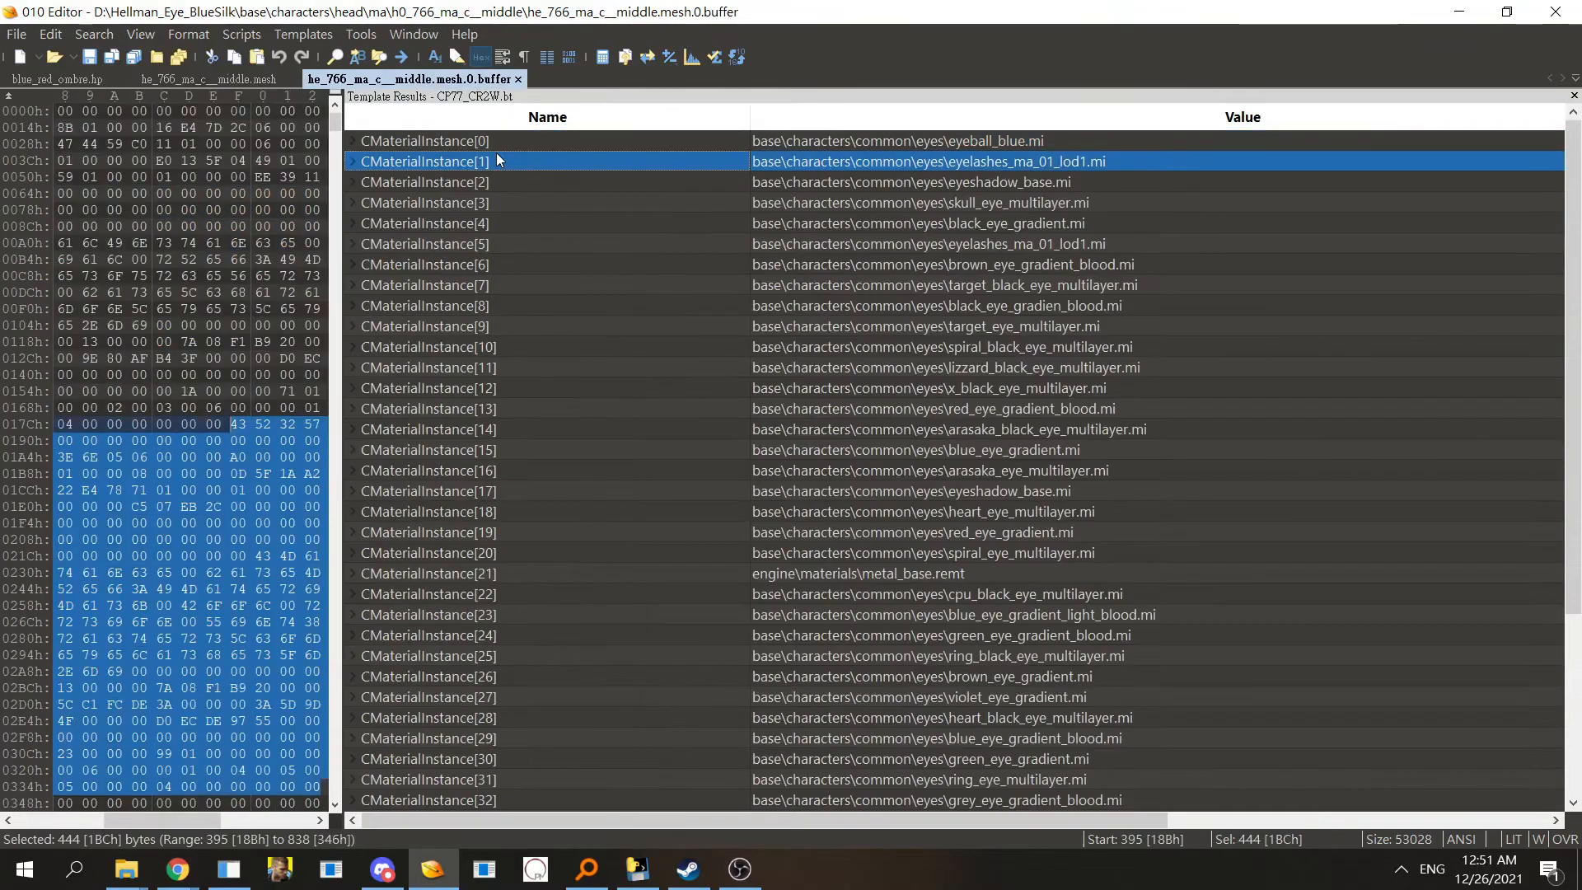
{"action": "left_click", "coordinate": [486, 142]}
{"action": "left_click", "coordinate": [490, 162]}
{"action": "left_click", "coordinate": [496, 202]}
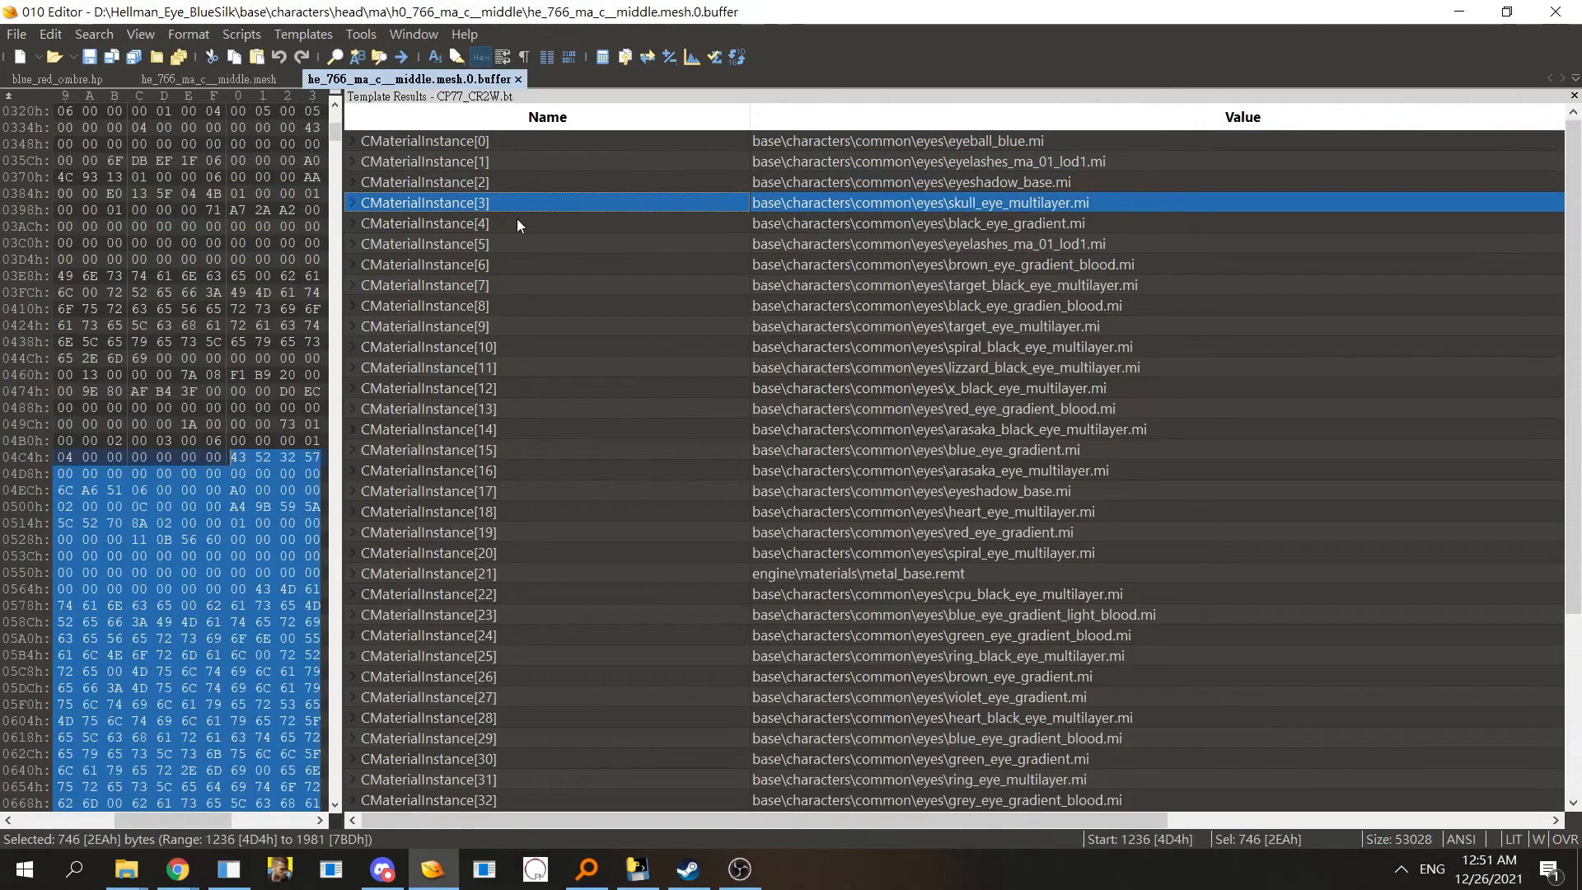
- Back in the mesh file, examine the lashes_MAT and eye_mat_color material entries
{"action": "left_click", "coordinate": [218, 79]}
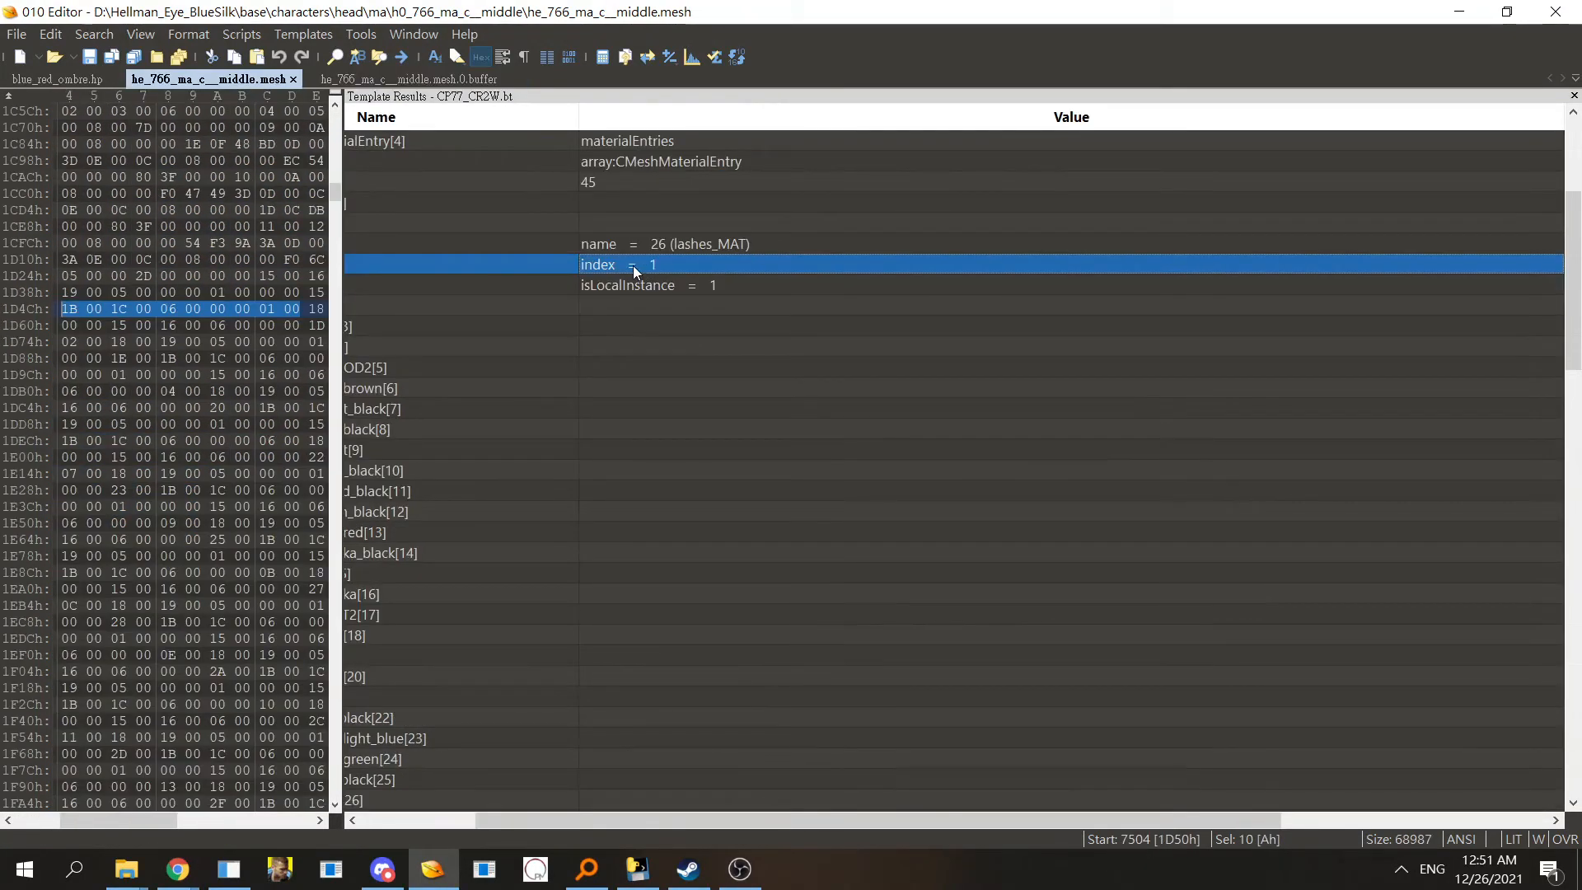
{"action": "left_click_drag", "start_coordinate": [503, 815], "coordinate": [389, 817]}
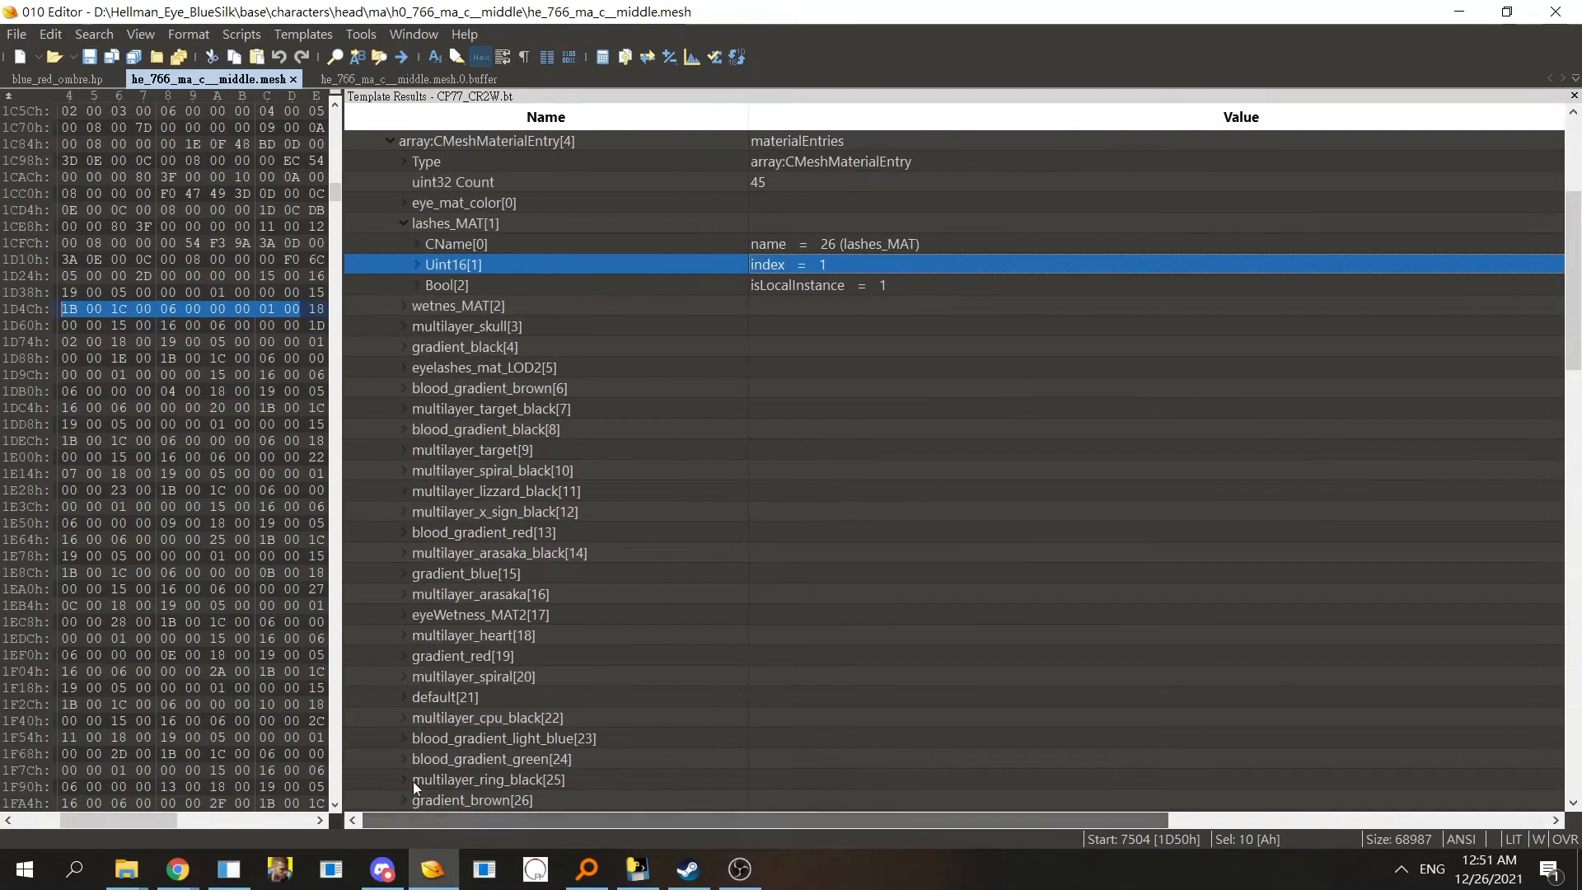
{"action": "left_click", "coordinate": [798, 284]}
{"action": "double_click", "coordinate": [439, 226]}
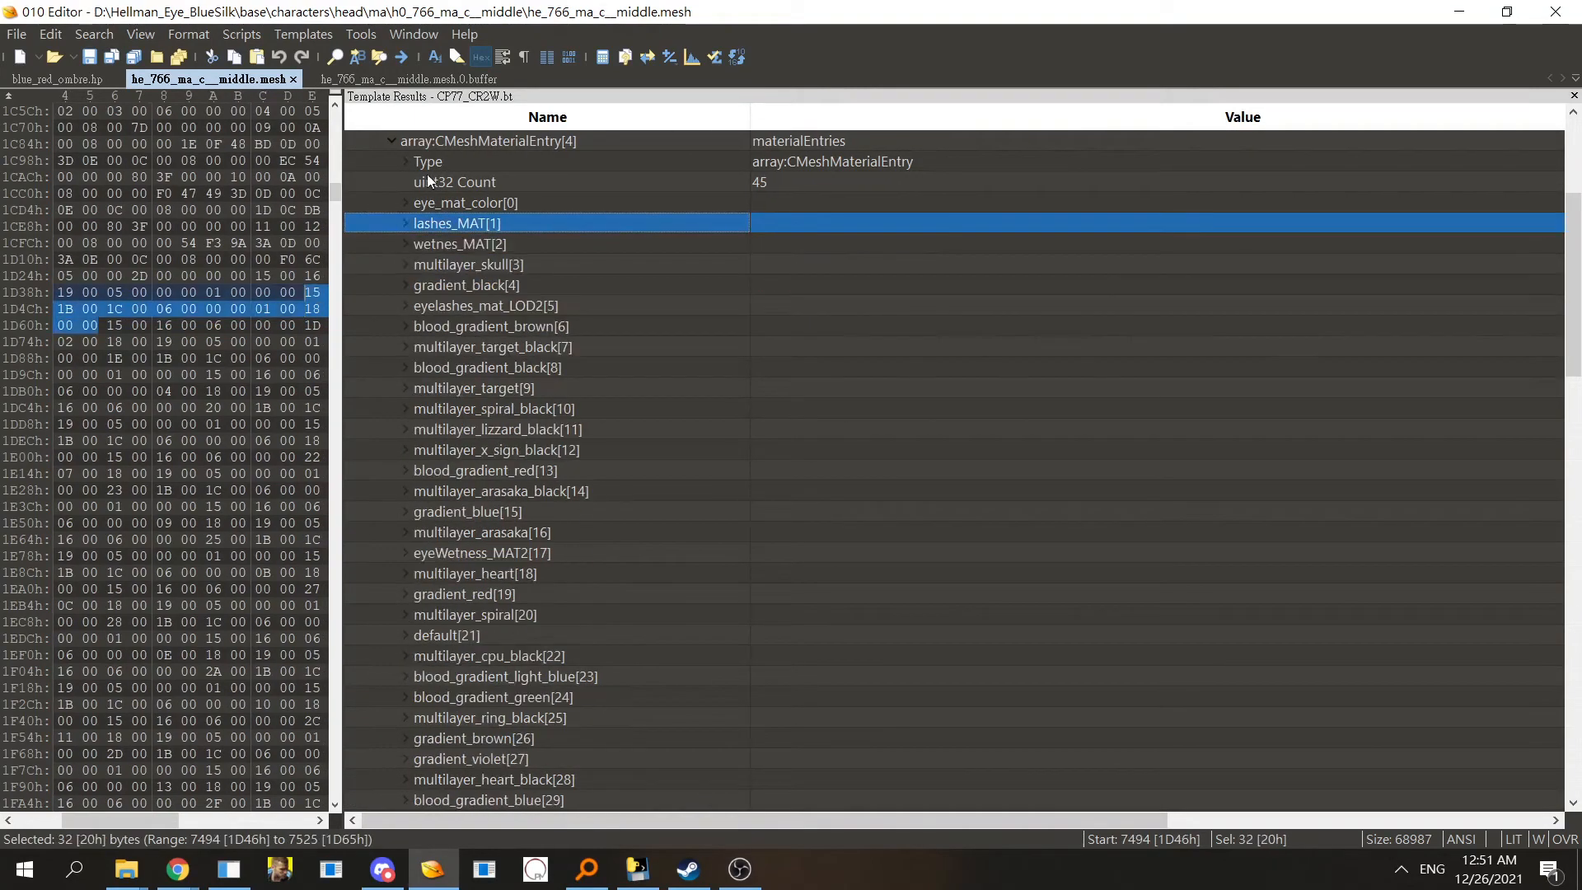
{"action": "left_click", "coordinate": [440, 144]}
{"action": "double_click", "coordinate": [467, 200]}
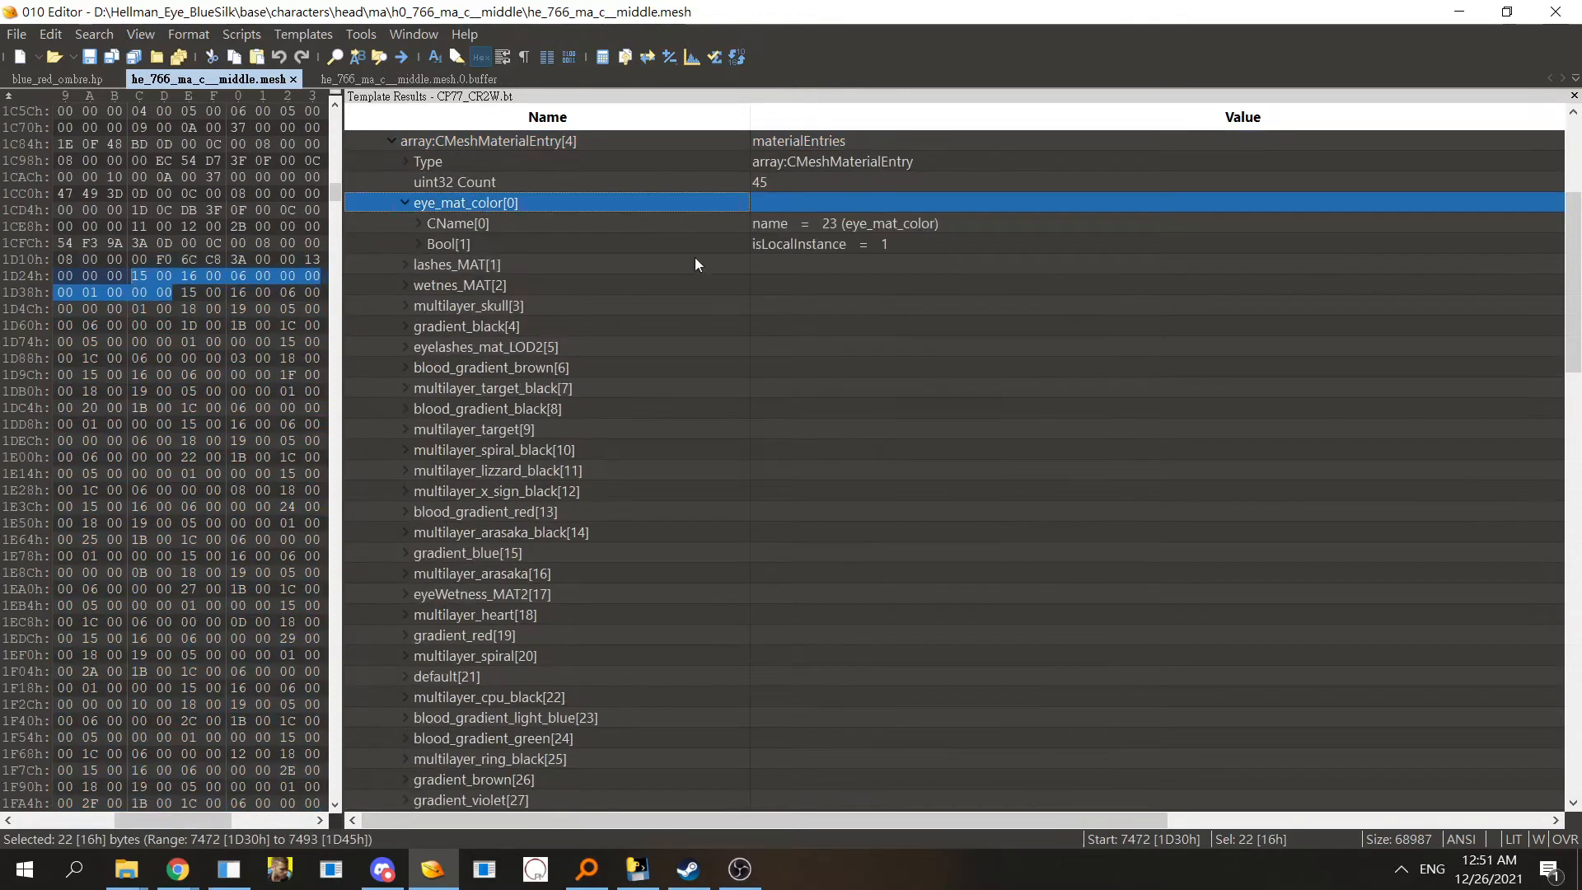
{"action": "left_click", "coordinate": [888, 230]}
- Expand localMaterialBuffer's rawDataHeaders and inspect the lashes_MAT header's offset and size, glancing at the buffer file
{"action": "double_click", "coordinate": [568, 147]}
{"action": "double_click", "coordinate": [566, 161]}
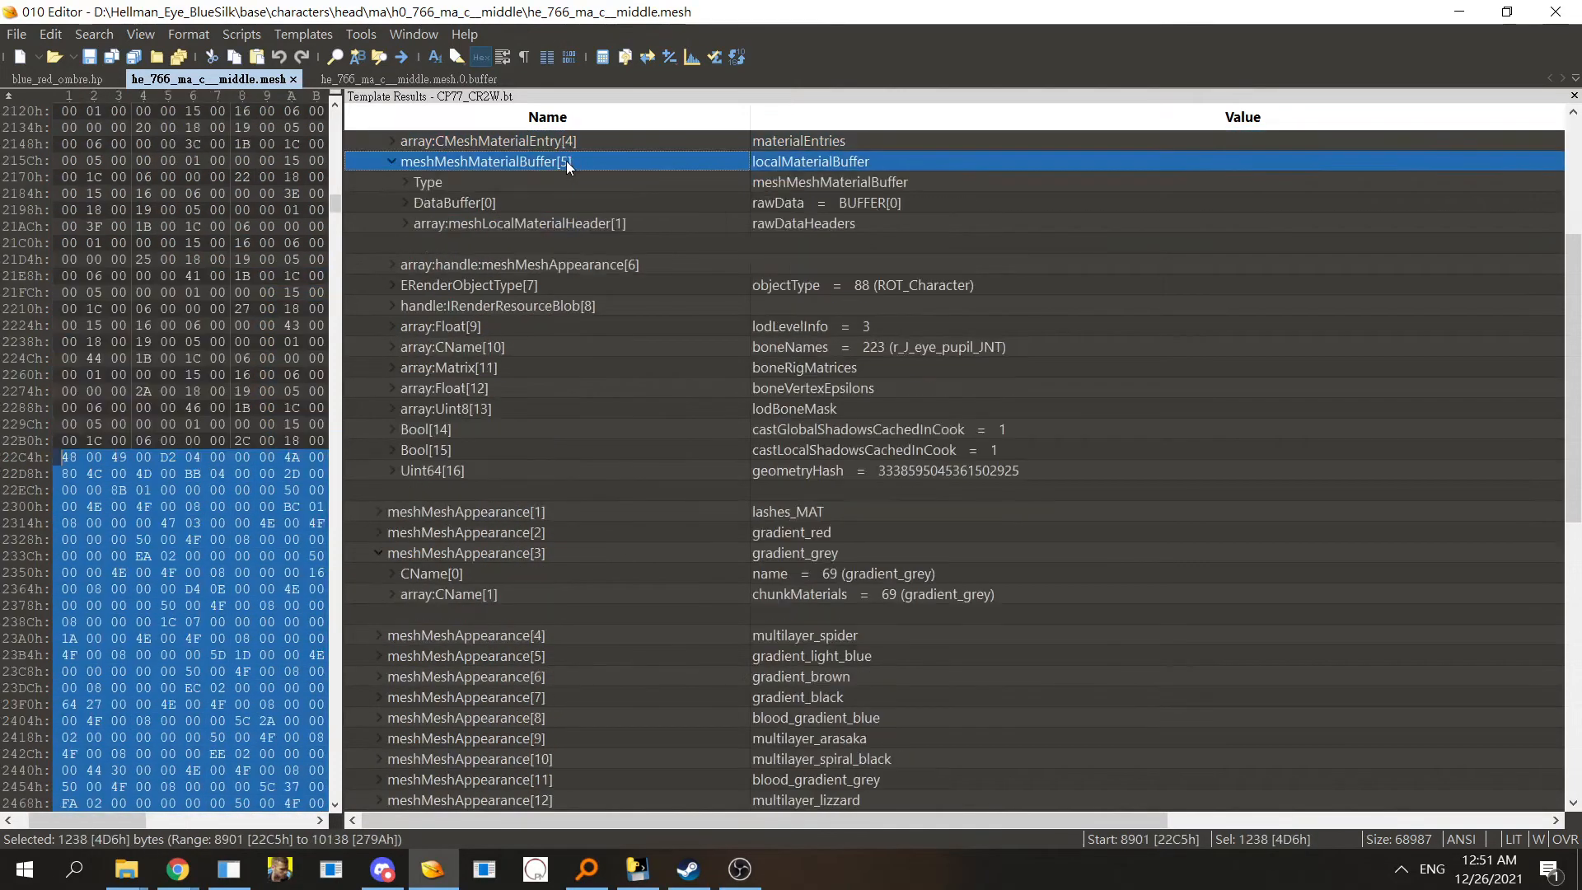
{"action": "double_click", "coordinate": [592, 227]}
{"action": "double_click", "coordinate": [556, 224]}
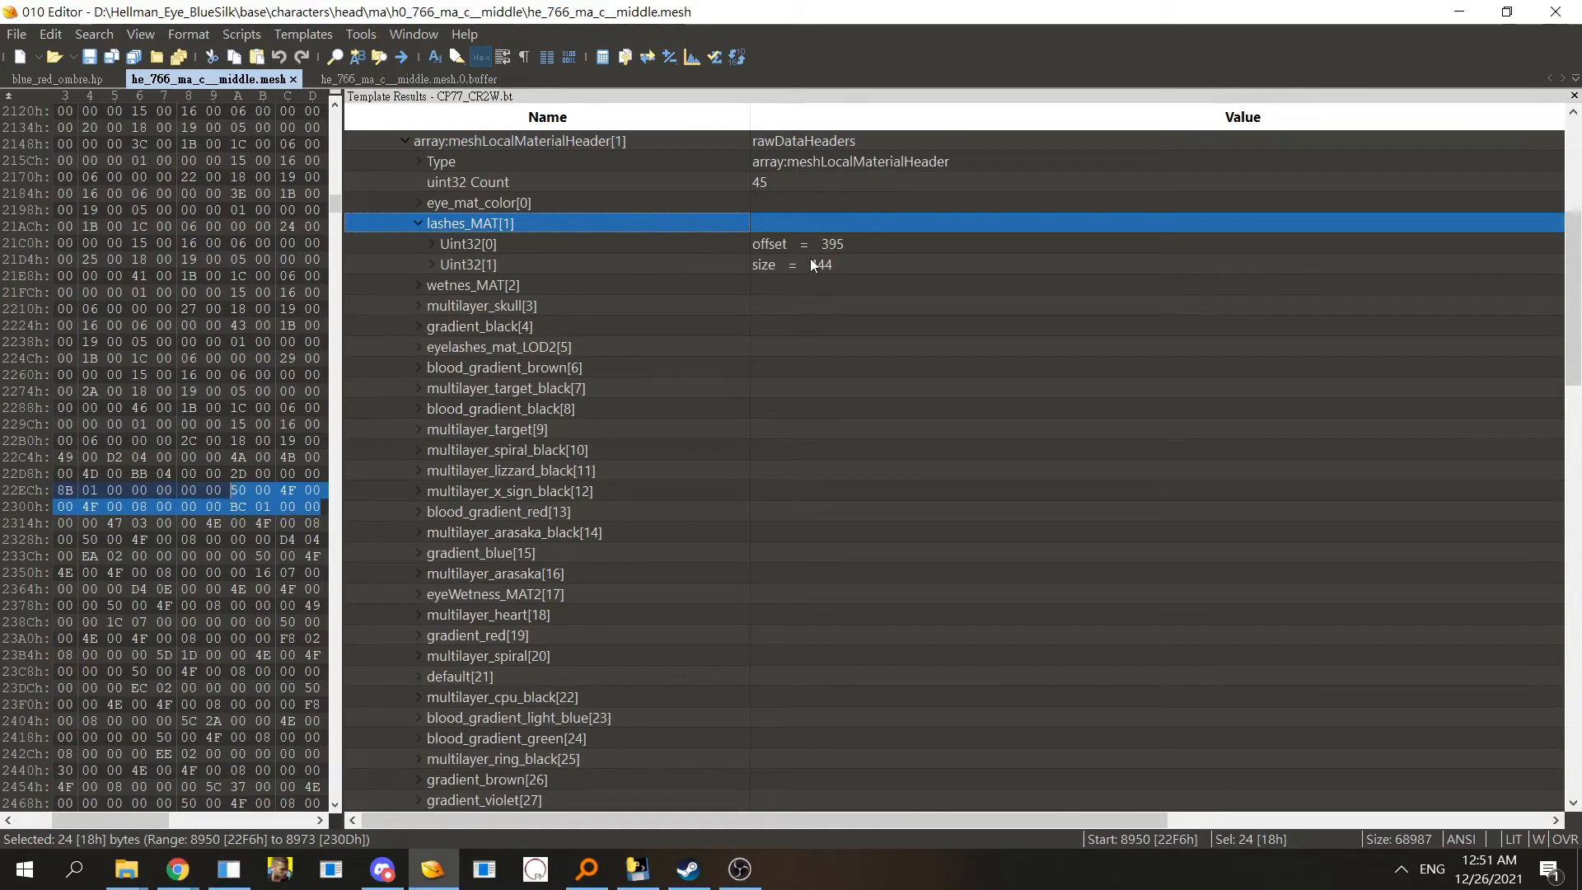
{"action": "left_click", "coordinate": [442, 82]}
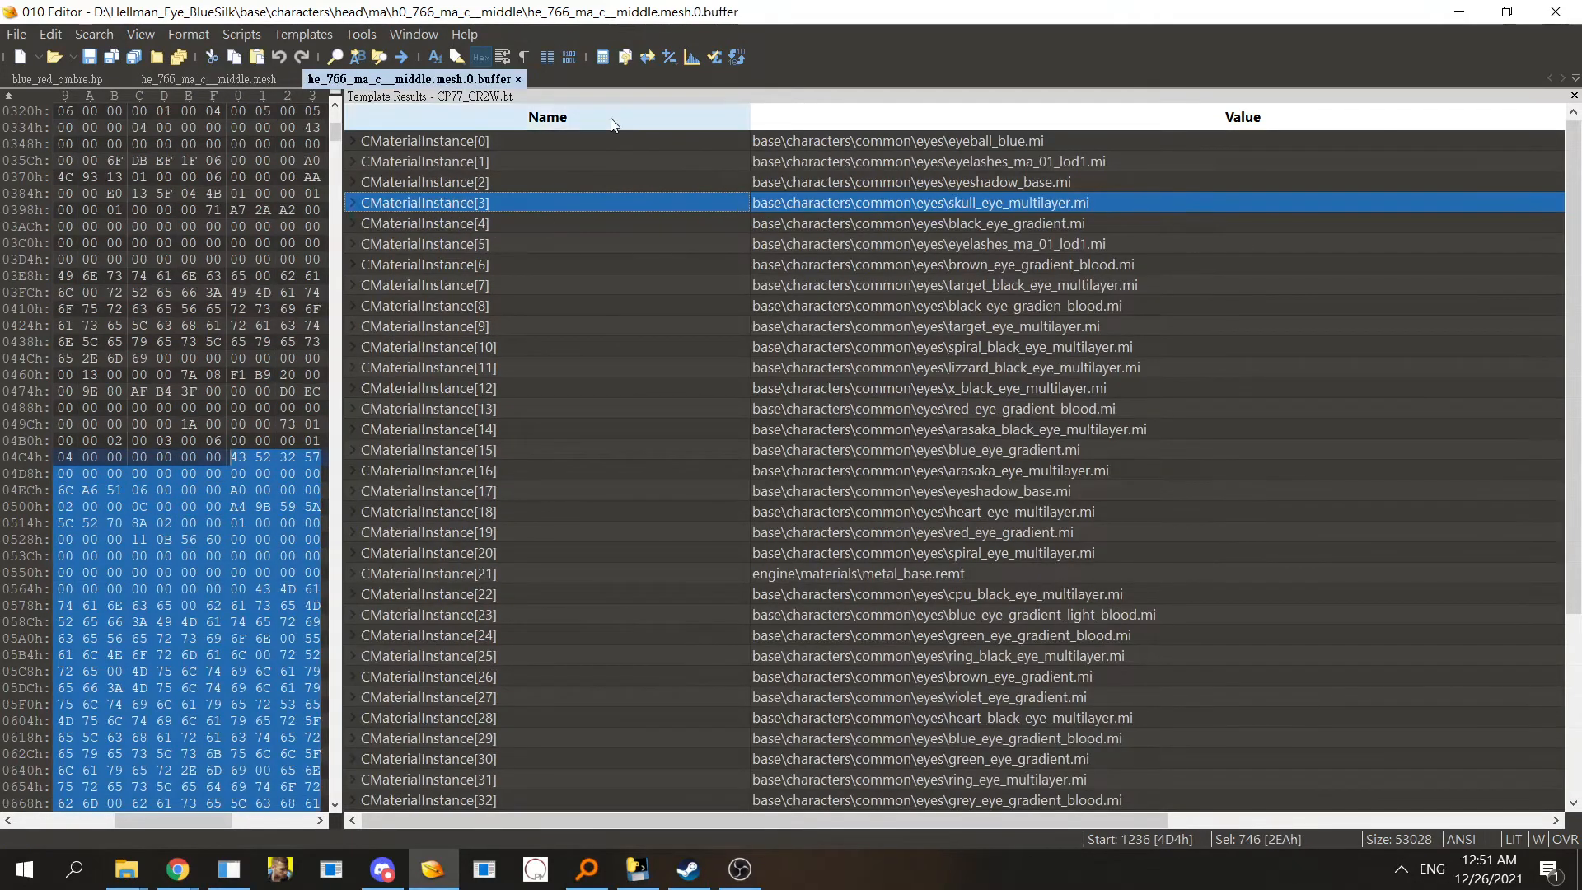
{"action": "double_click", "coordinate": [506, 141]}
{"action": "double_click", "coordinate": [555, 146]}
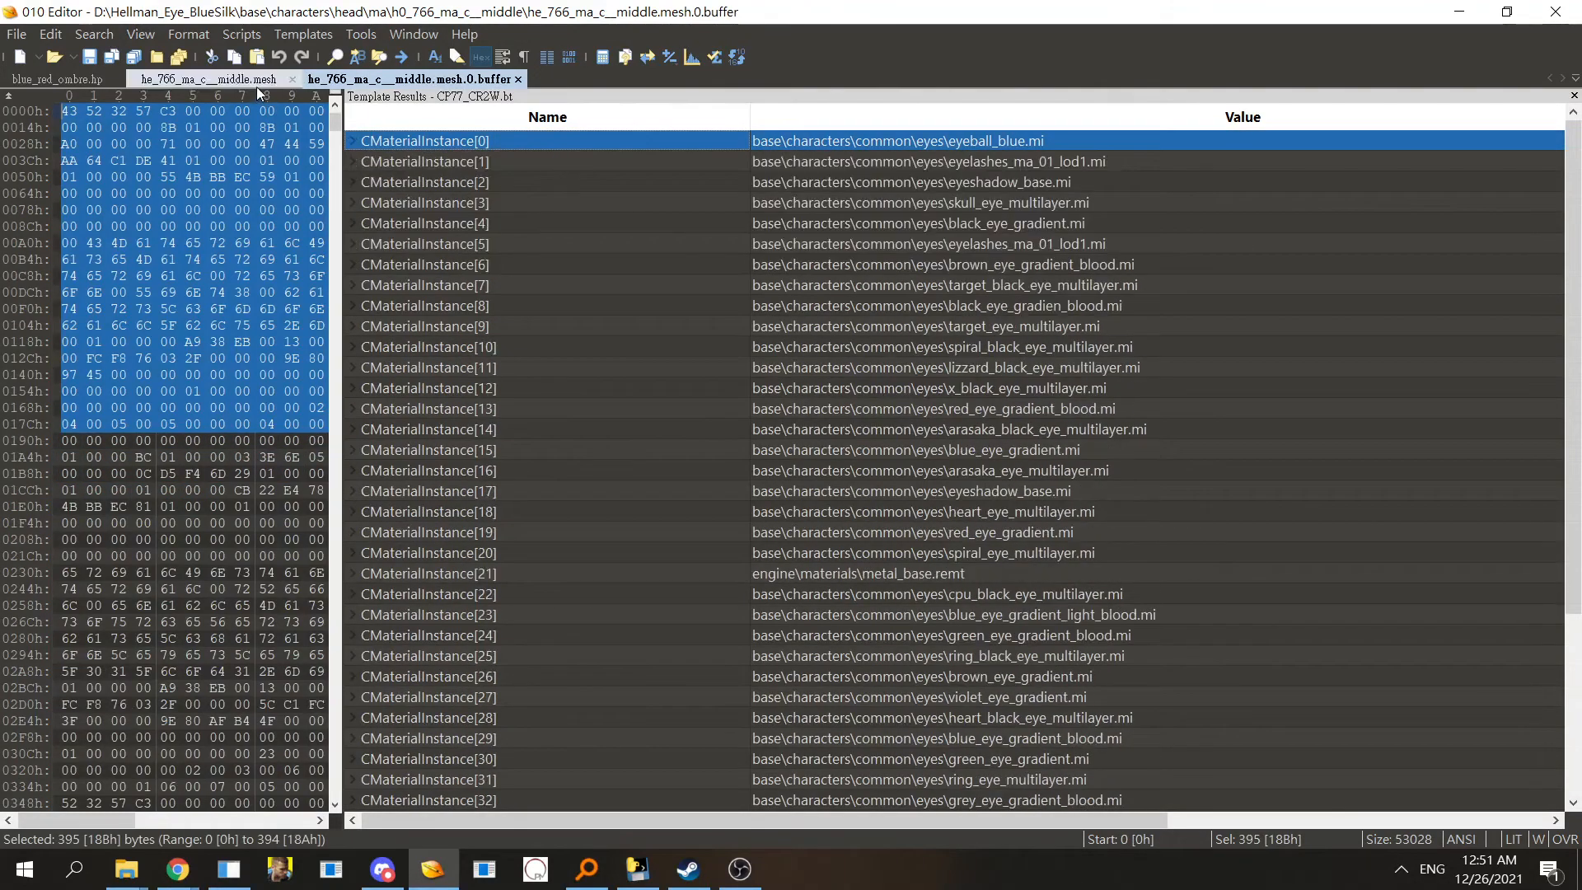
{"action": "left_click", "coordinate": [255, 85]}
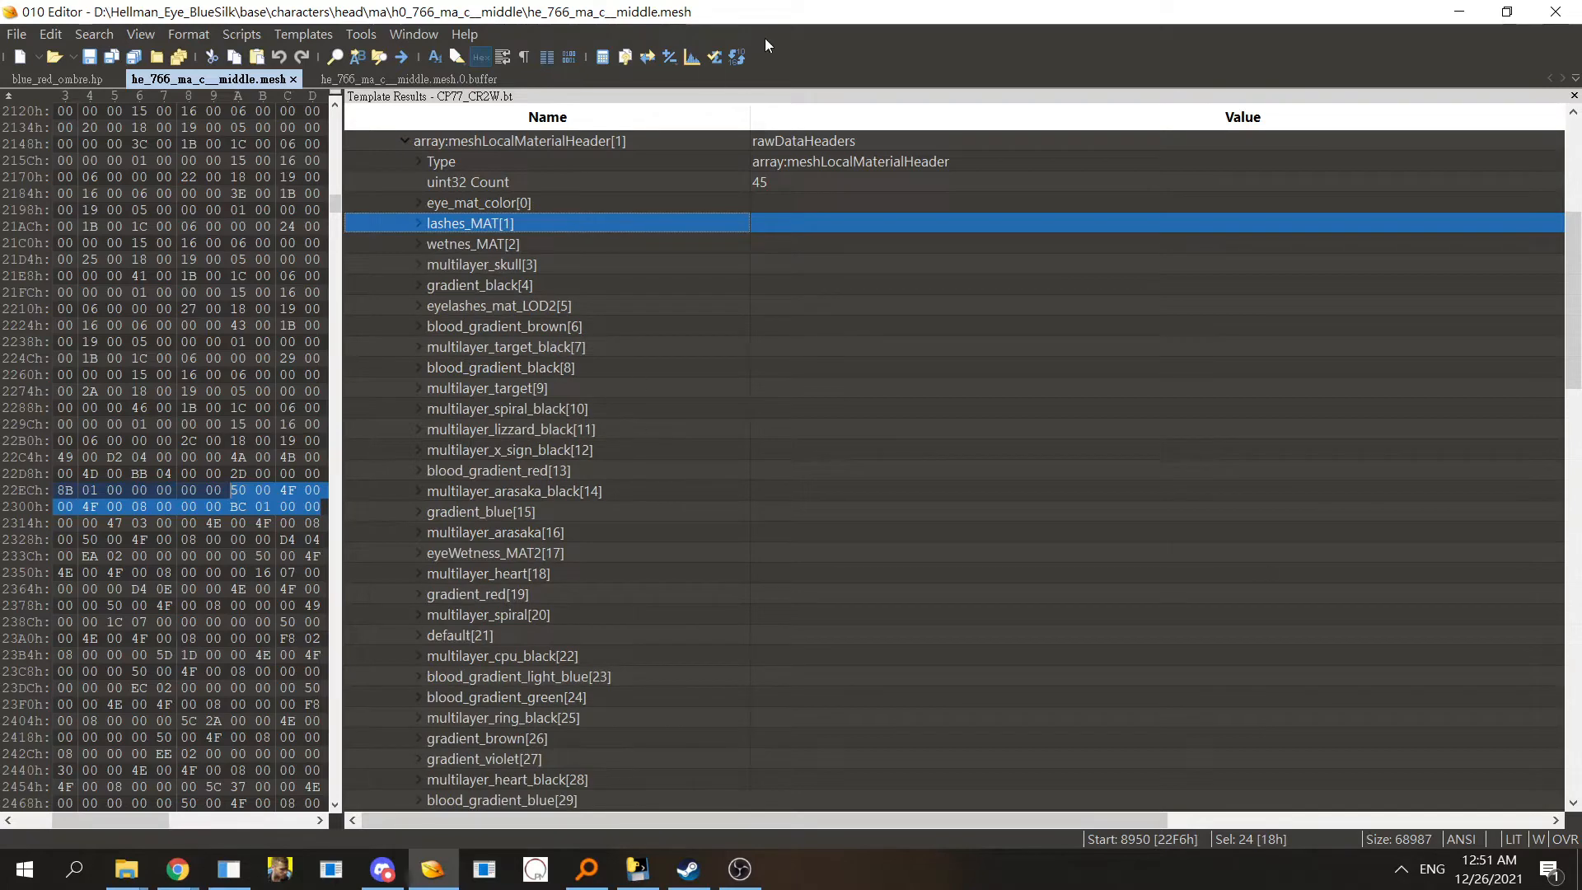
- Expand the wetnes_MAT header to examine its offset and size values
{"action": "key", "text": "Right"}
{"action": "key", "text": "Left"}
{"action": "key", "text": "Right"}
{"action": "left_click", "coordinate": [598, 305]}
{"action": "left_click", "coordinate": [590, 285]}
{"action": "key", "text": "Right"}
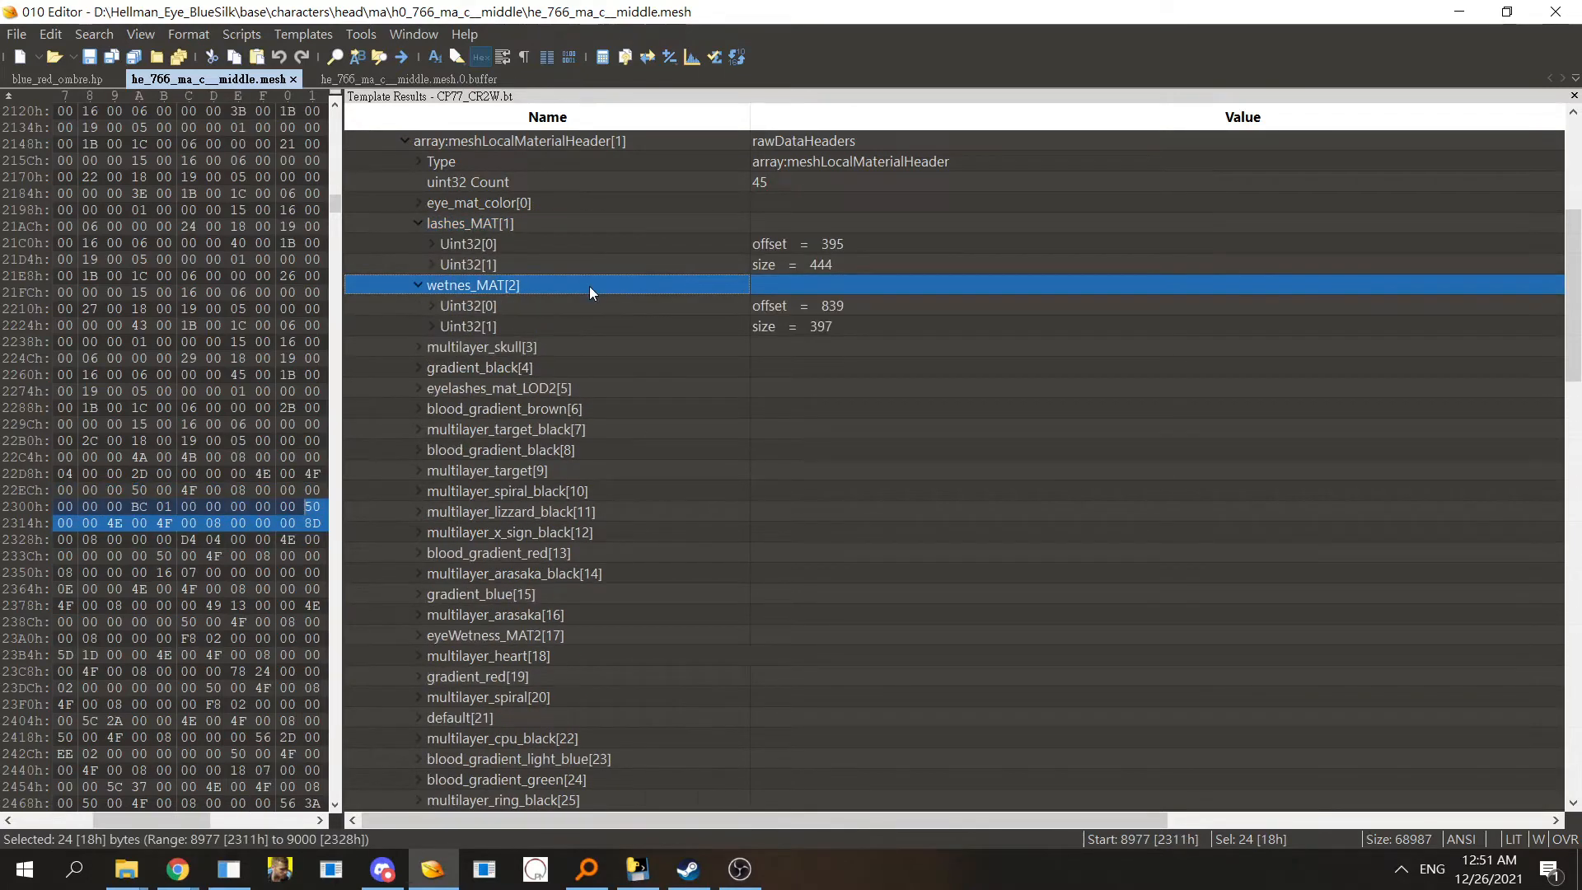
{"action": "left_click_drag", "start_coordinate": [626, 567], "coordinate": [535, 231]}
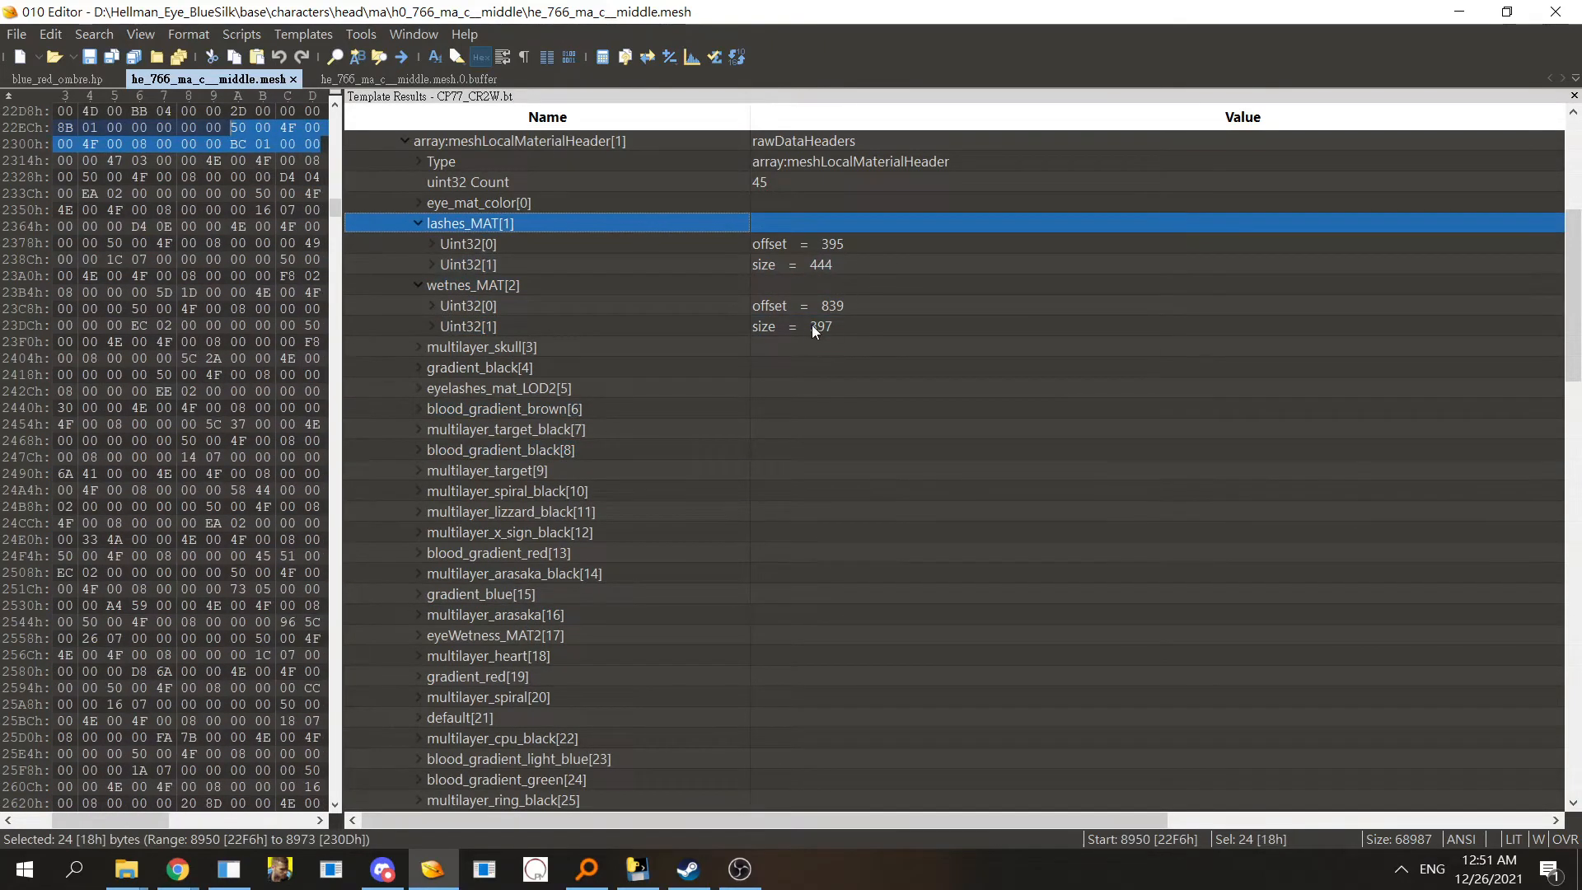
- Expand the meshMeshAppearance handle array and inspect gradient_grey's chunkMaterials submesh entries
{"action": "double_click", "coordinate": [611, 141]}
{"action": "scroll", "coordinate": [550, 226], "scroll_direction": "up", "scroll_amount": 2}
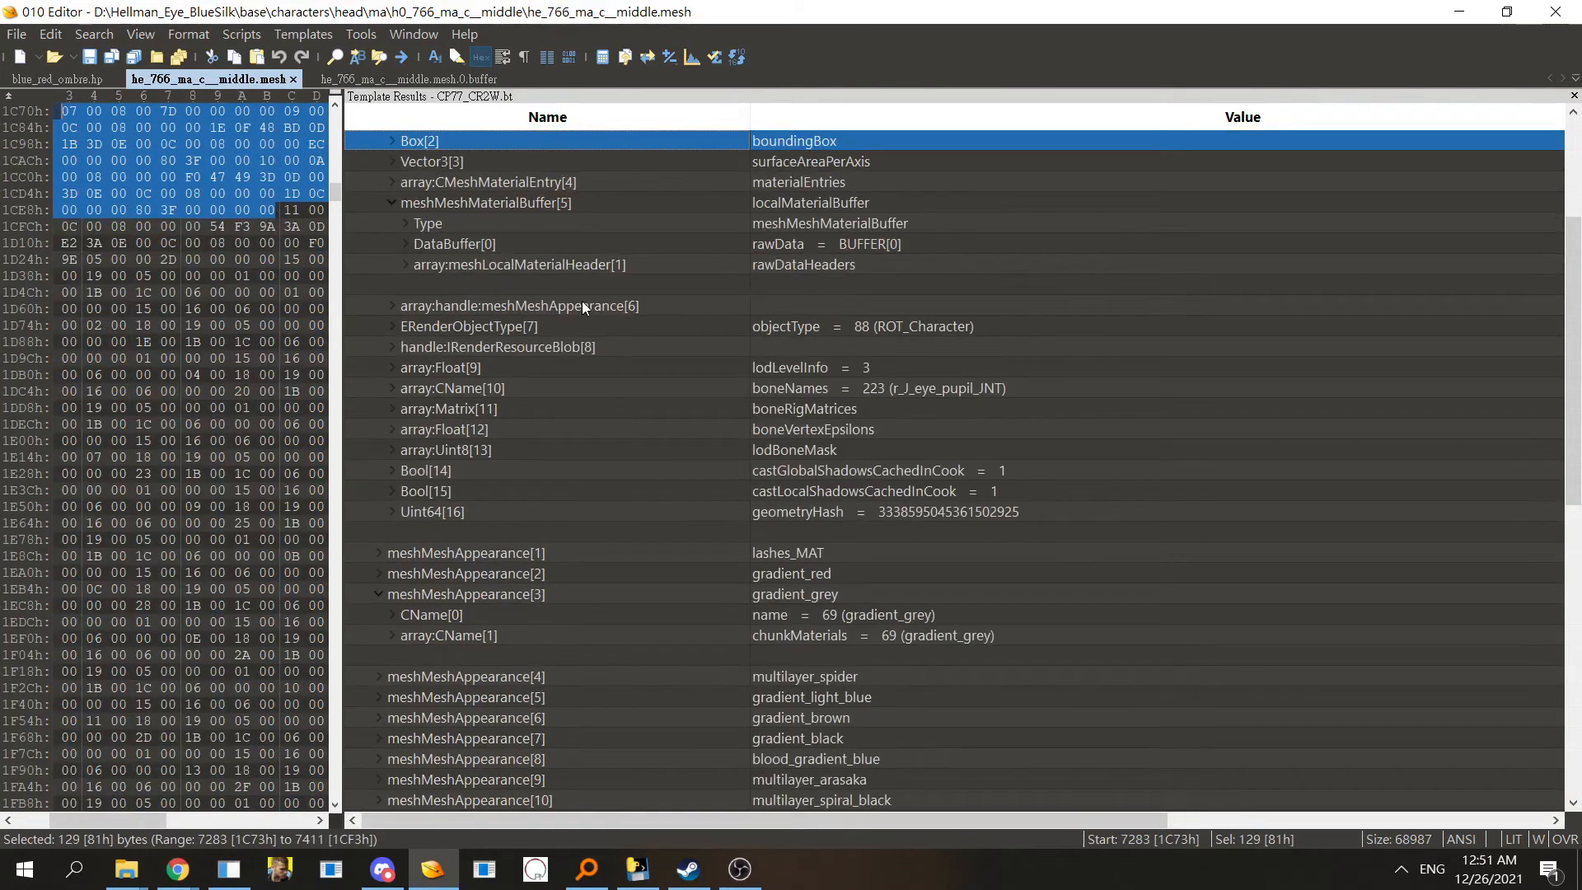
{"action": "double_click", "coordinate": [582, 299]}
{"action": "left_click", "coordinate": [625, 200]}
{"action": "double_click", "coordinate": [625, 201]}
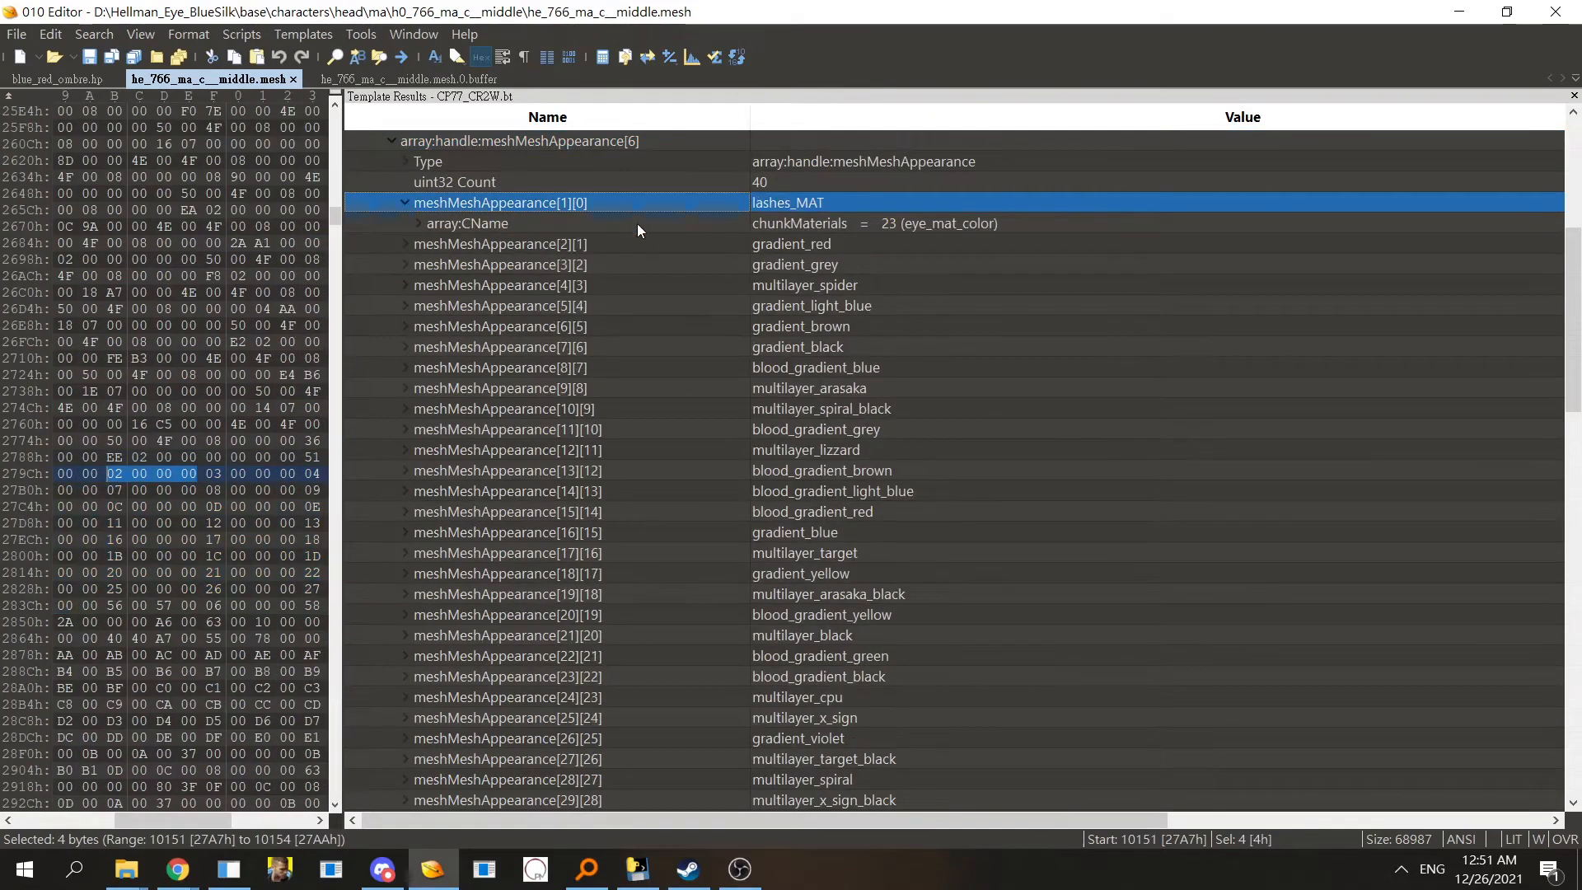
{"action": "double_click", "coordinate": [625, 210]}
{"action": "double_click", "coordinate": [625, 235]}
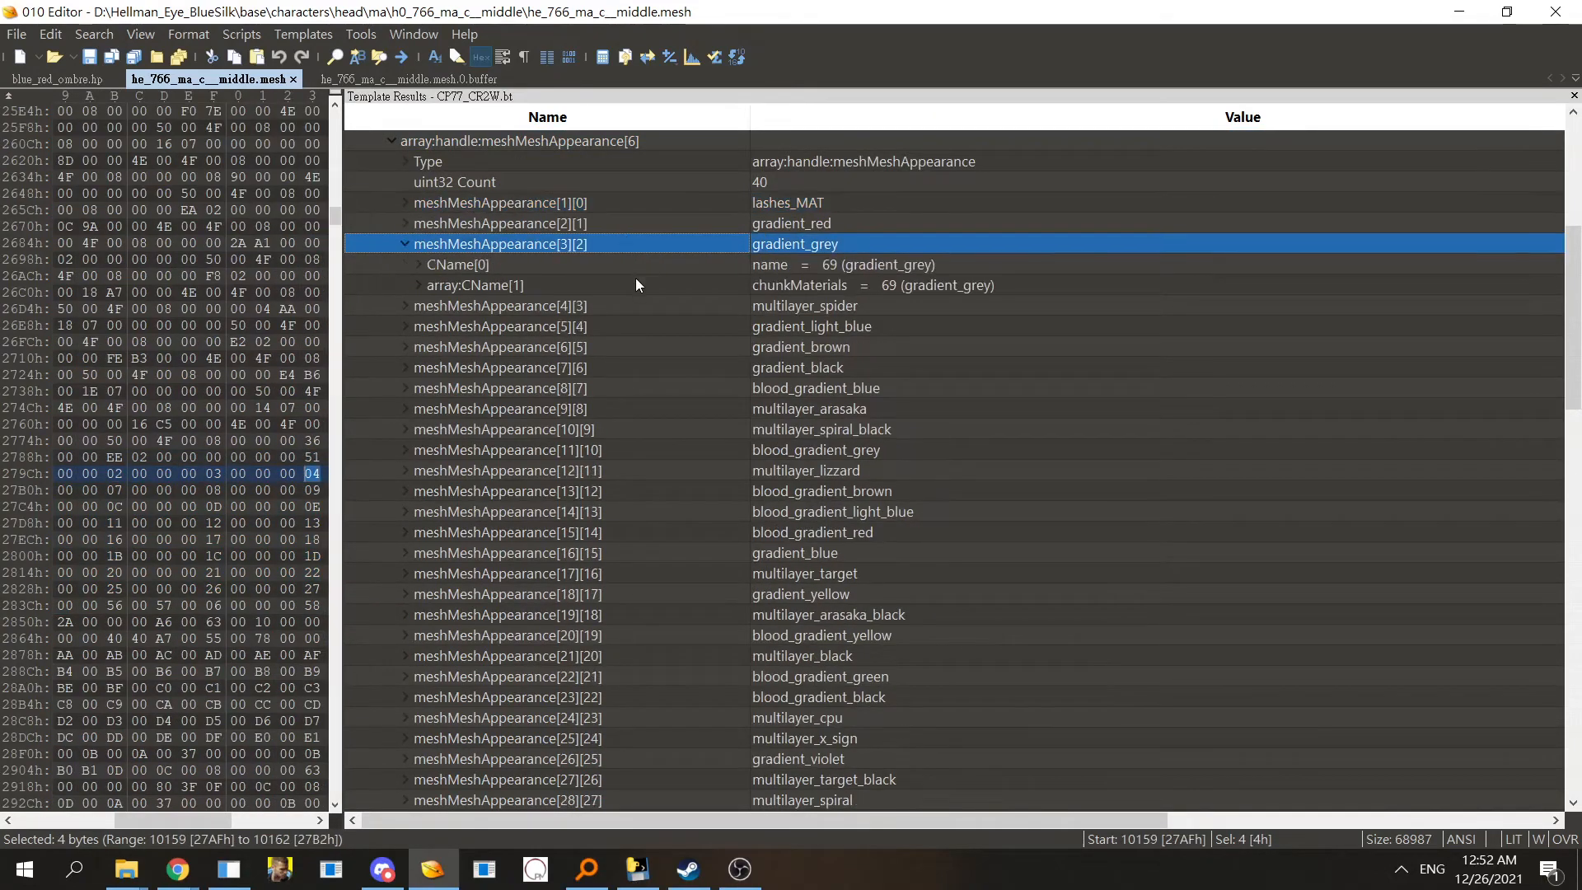
{"action": "double_click", "coordinate": [637, 285]}
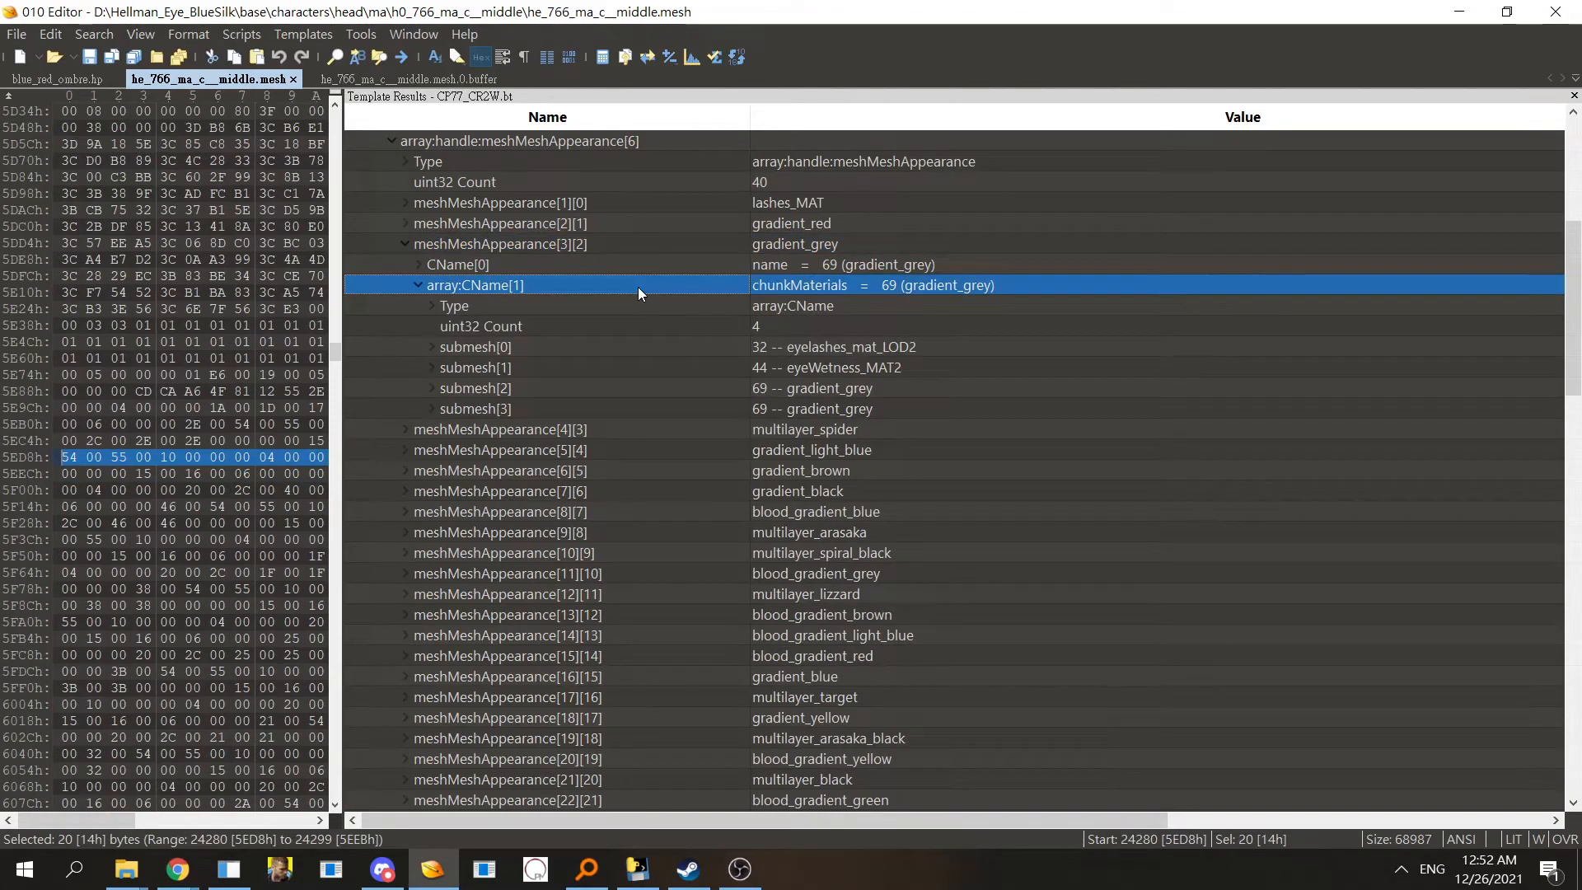
{"action": "scroll", "coordinate": [570, 414], "scroll_direction": "up", "scroll_amount": 3}
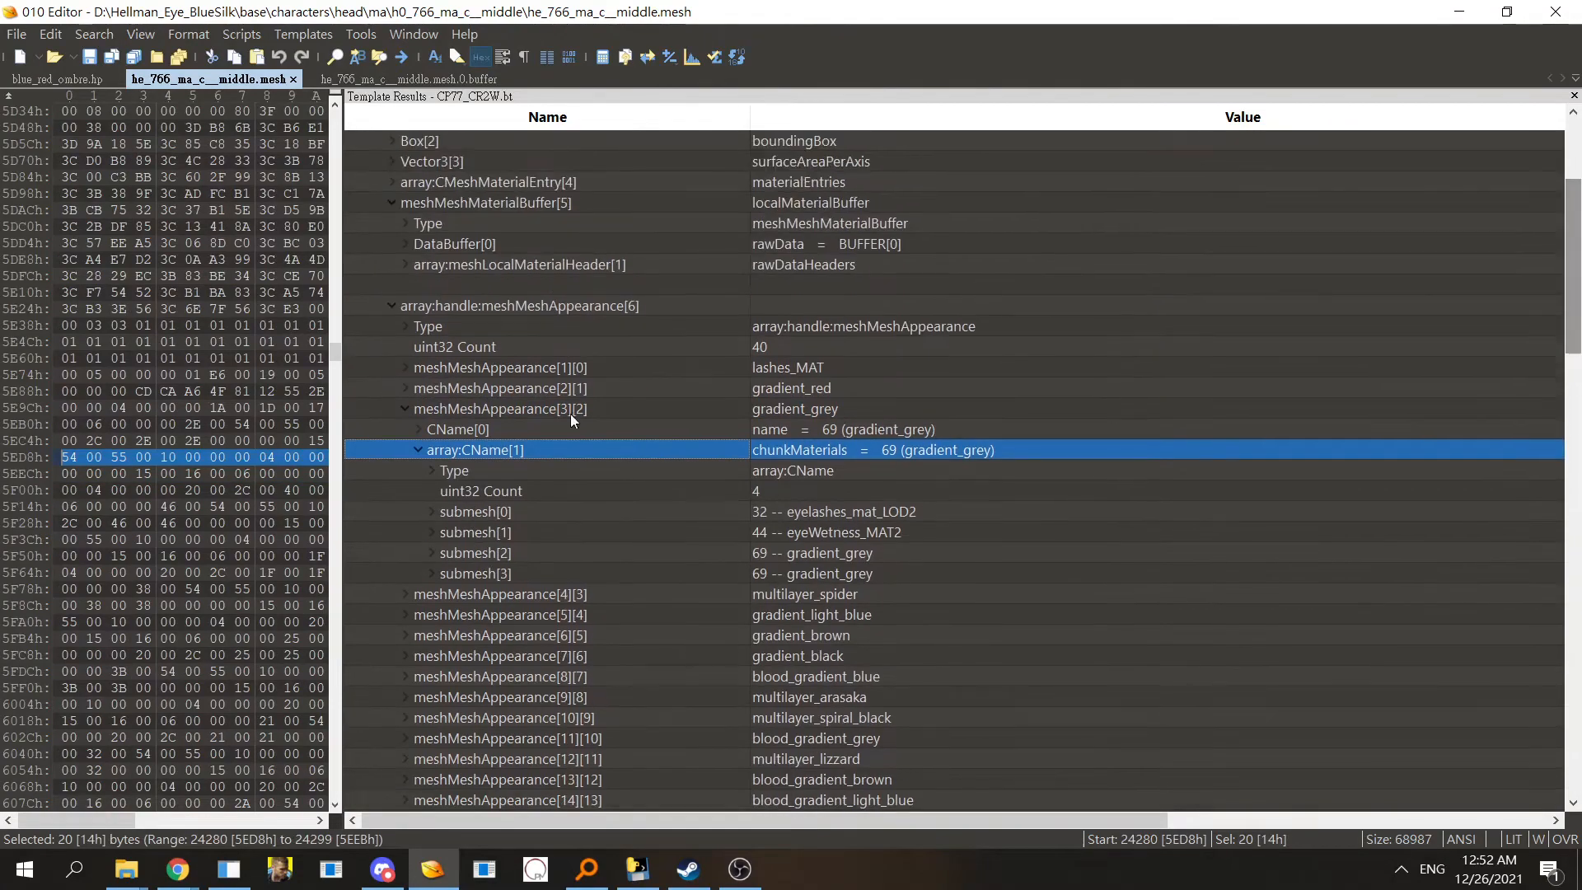
- Collapse the mesh appearance array and expand the materialEntries array in the eye mesh template
{"action": "double_click", "coordinate": [540, 304]}
{"action": "key", "text": "Page_Up"}
{"action": "key", "text": "Page_Up"}
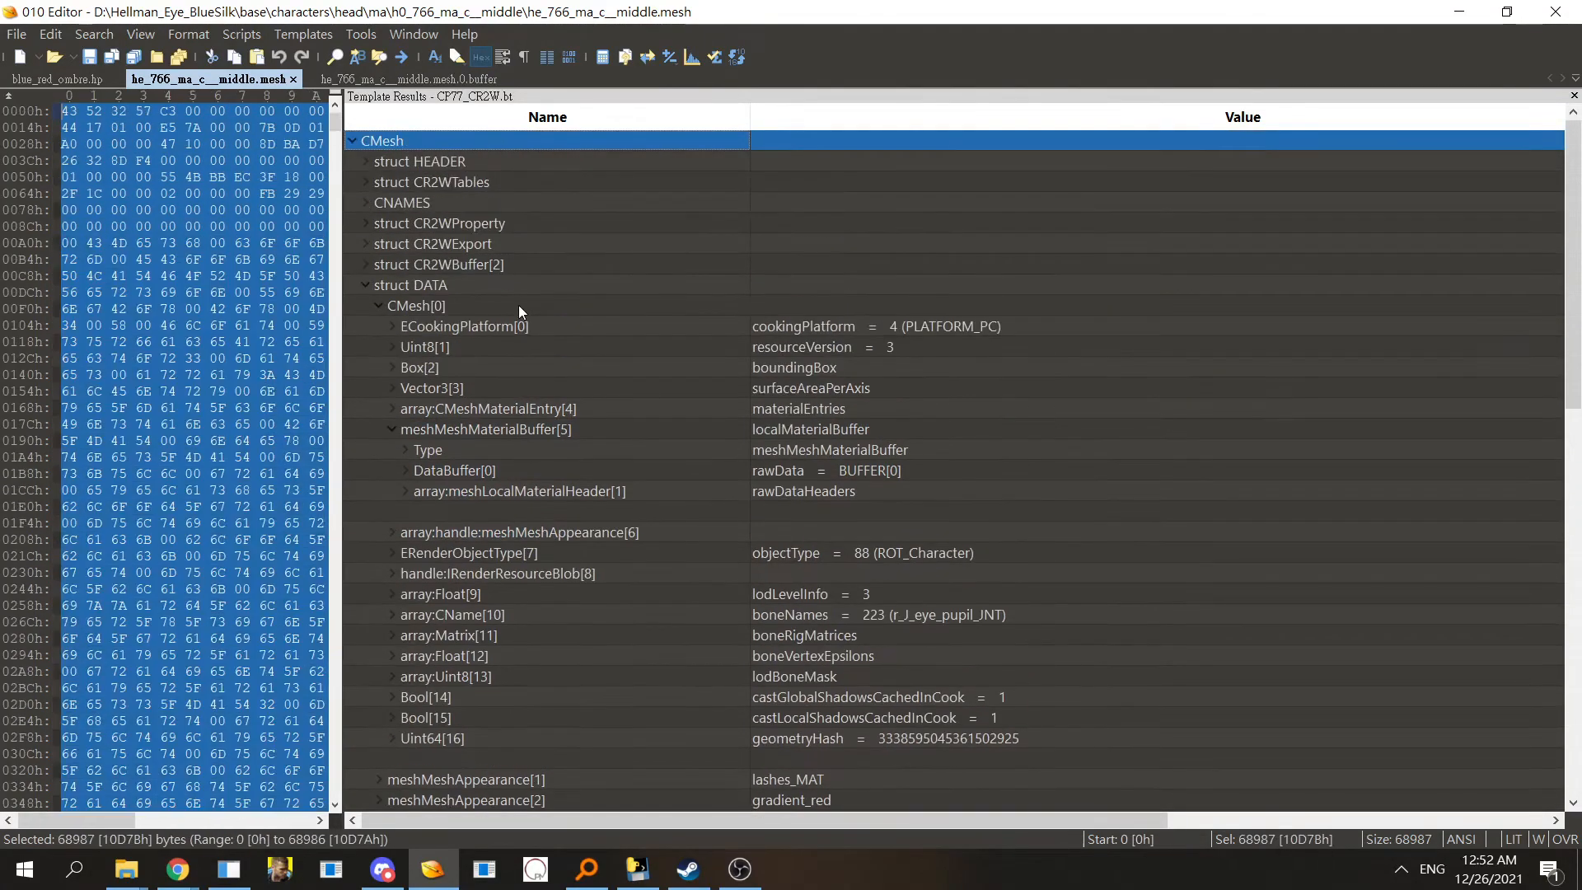
{"action": "key", "text": "Down"}
{"action": "key", "text": "Down"}
{"action": "key", "text": "Down"}
{"action": "key", "text": "Down"}
{"action": "key", "text": "Down"}
{"action": "key", "text": "Down"}
{"action": "key", "text": "Down"}
{"action": "key", "text": "Down"}
{"action": "key", "text": "Down"}
{"action": "key", "text": "Down"}
{"action": "key", "text": "Down"}
{"action": "left_click", "coordinate": [577, 422]}
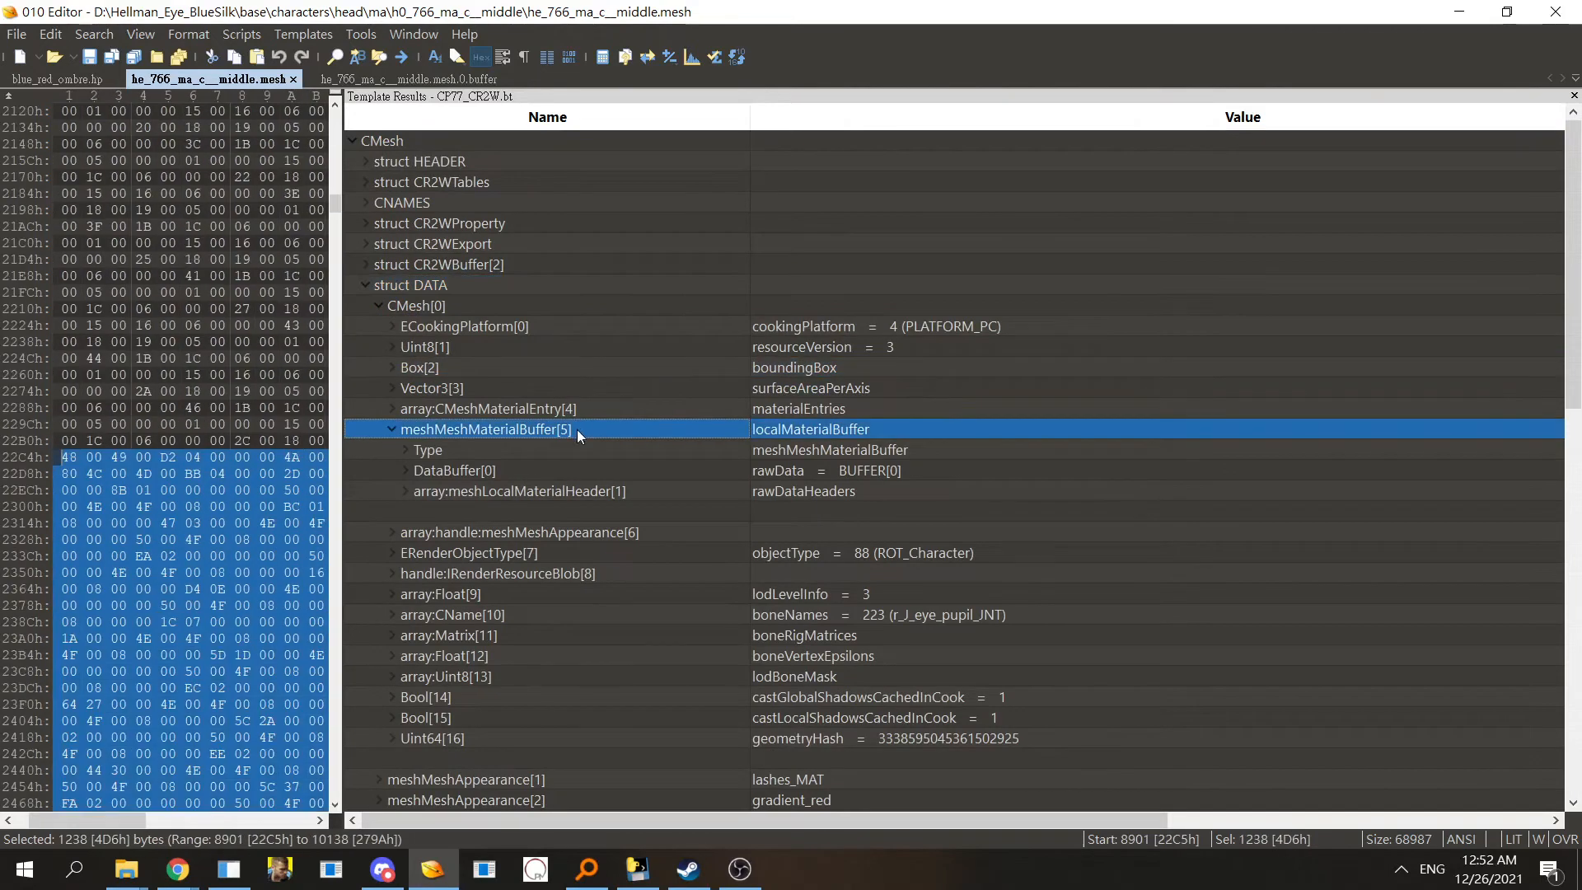
{"action": "double_click", "coordinate": [577, 429]}
{"action": "double_click", "coordinate": [575, 409]}
{"action": "left_click", "coordinate": [594, 266]}
{"action": "key", "text": "Up"}
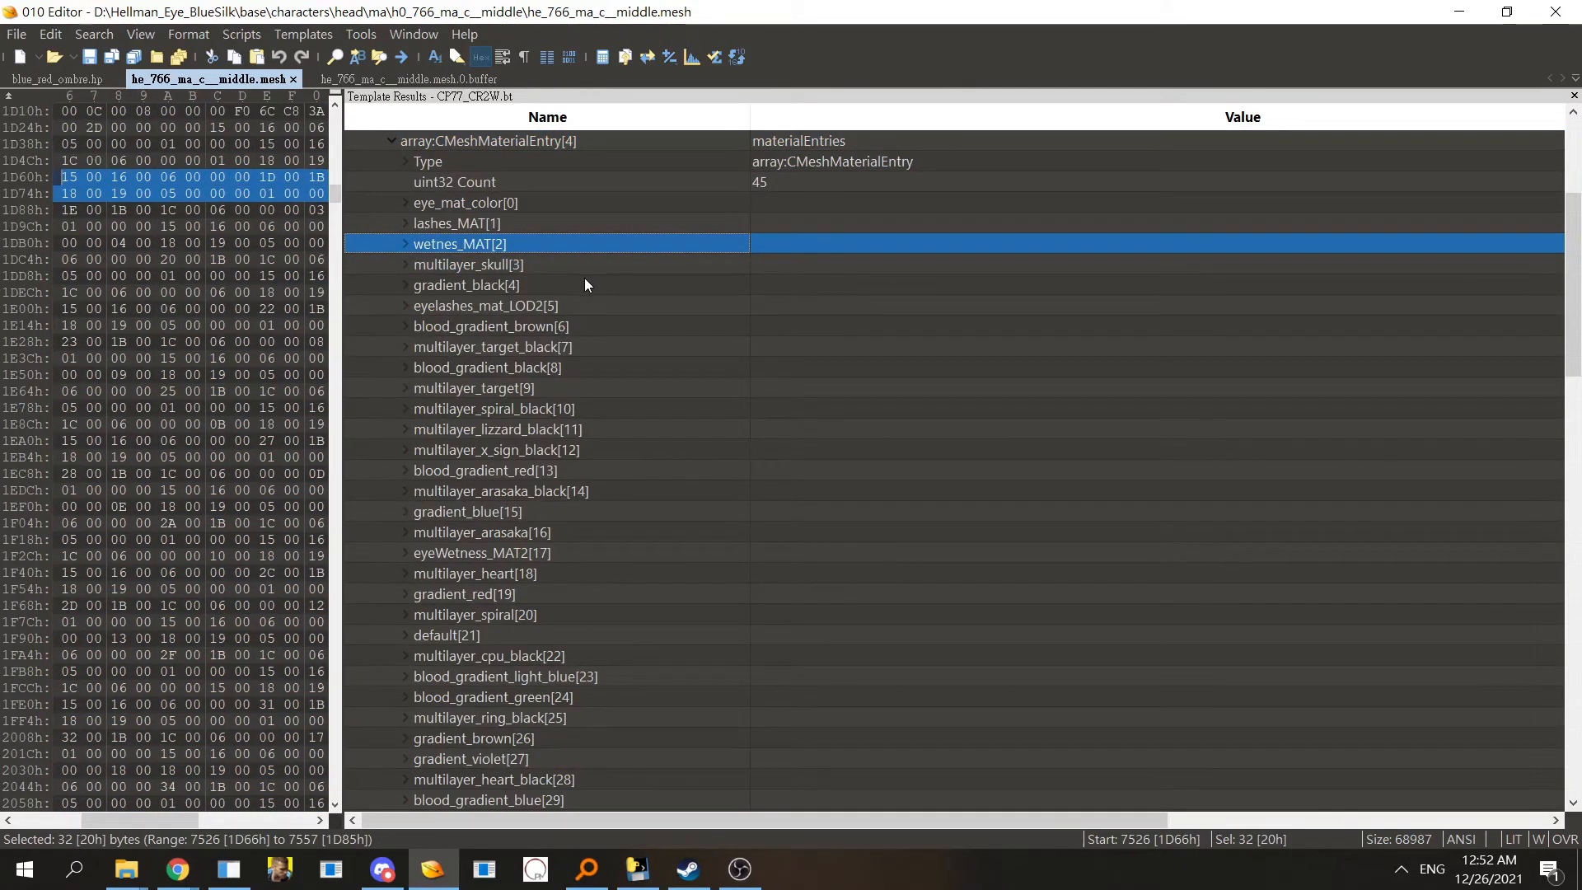
- Browse through the materialEntries list down to its last entries
{"action": "left_click_drag", "start_coordinate": [585, 278], "coordinate": [608, 354]}
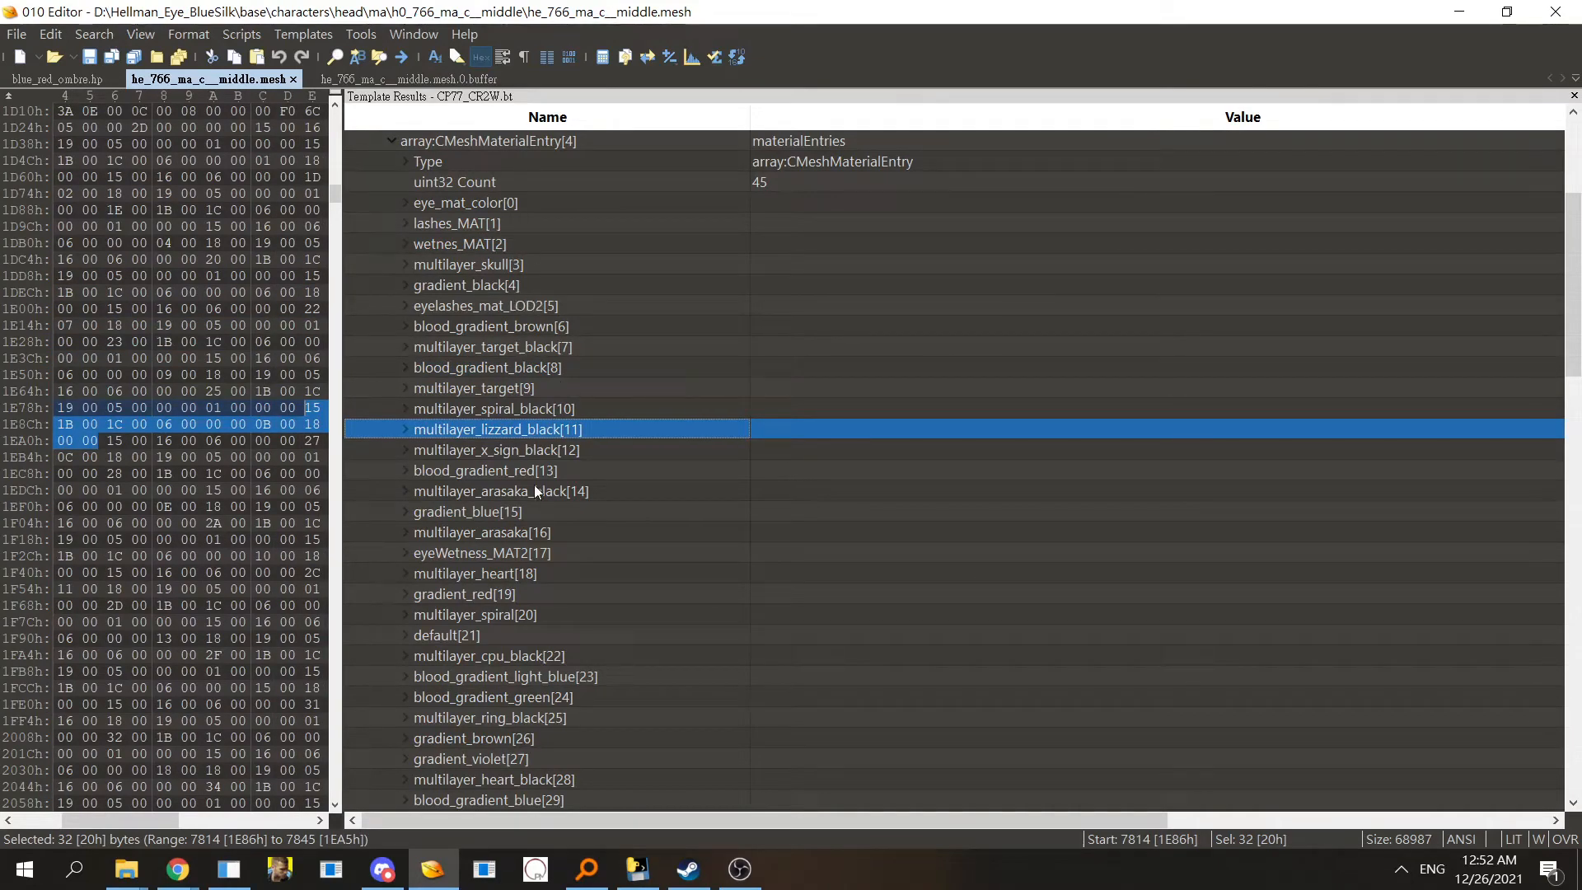
{"action": "key", "text": "Down"}
{"action": "key", "text": "Down"}
{"action": "key", "text": "Down"}
{"action": "key", "text": "Down"}
{"action": "key", "text": "Down"}
{"action": "key", "text": "Down"}
{"action": "key", "text": "Down"}
{"action": "key", "text": "Down"}
{"action": "key", "text": "Down"}
{"action": "key", "text": "Down"}
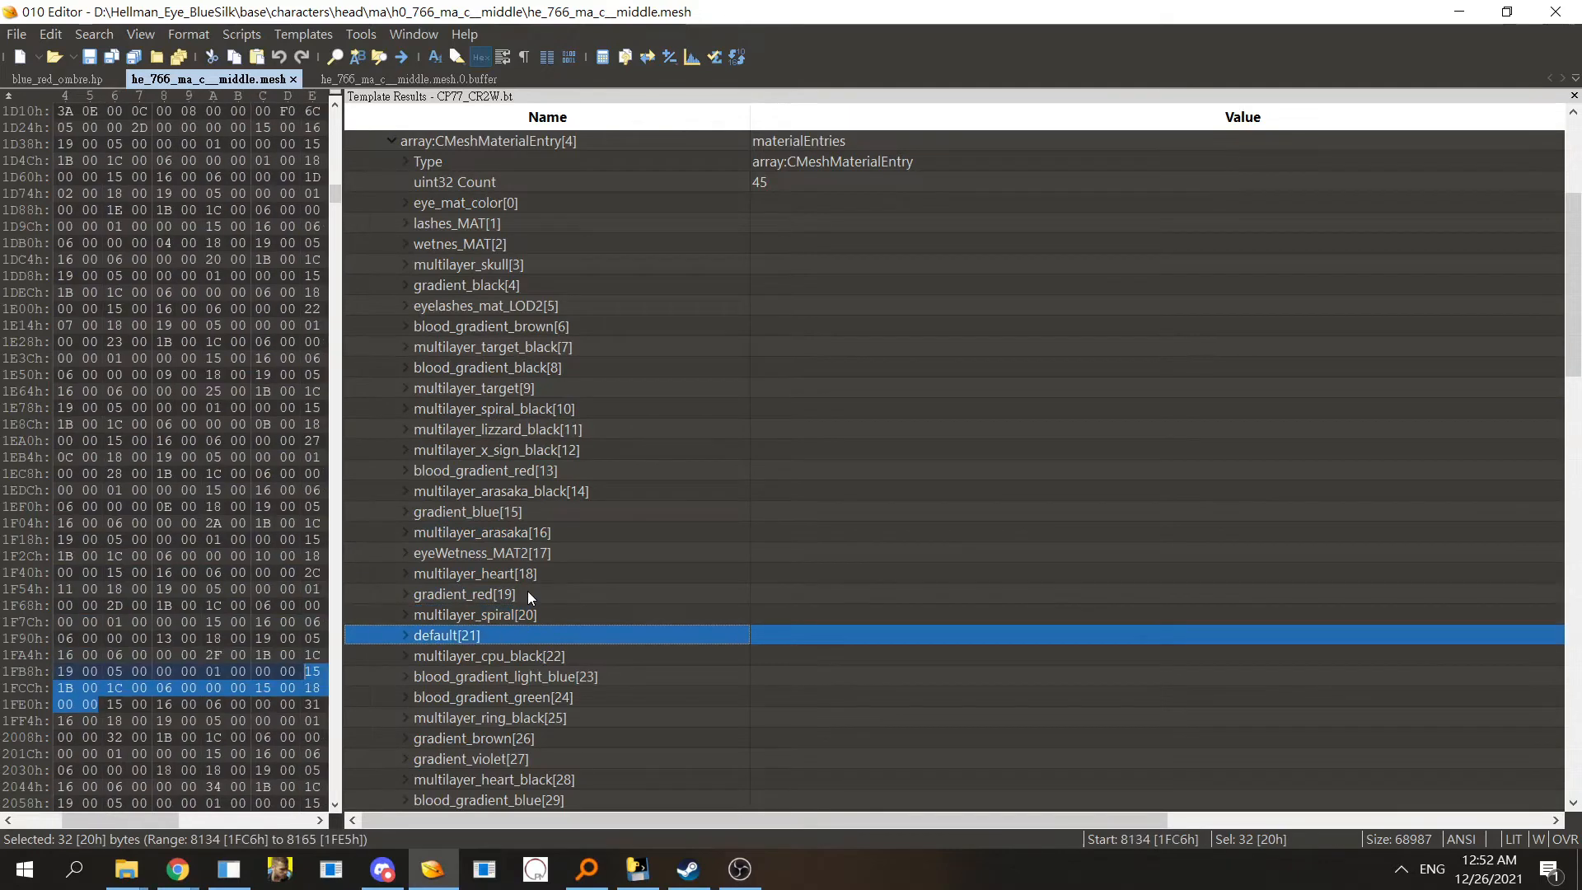
{"action": "key", "text": "Down"}
{"action": "key", "text": "Down"}
{"action": "key", "text": "Down"}
{"action": "key", "text": "Down"}
{"action": "key", "text": "Down"}
{"action": "key", "text": "Down"}
{"action": "key", "text": "Down"}
{"action": "key", "text": "Down"}
{"action": "key", "text": "Down"}
{"action": "key", "text": "Down"}
{"action": "key", "text": "Down"}
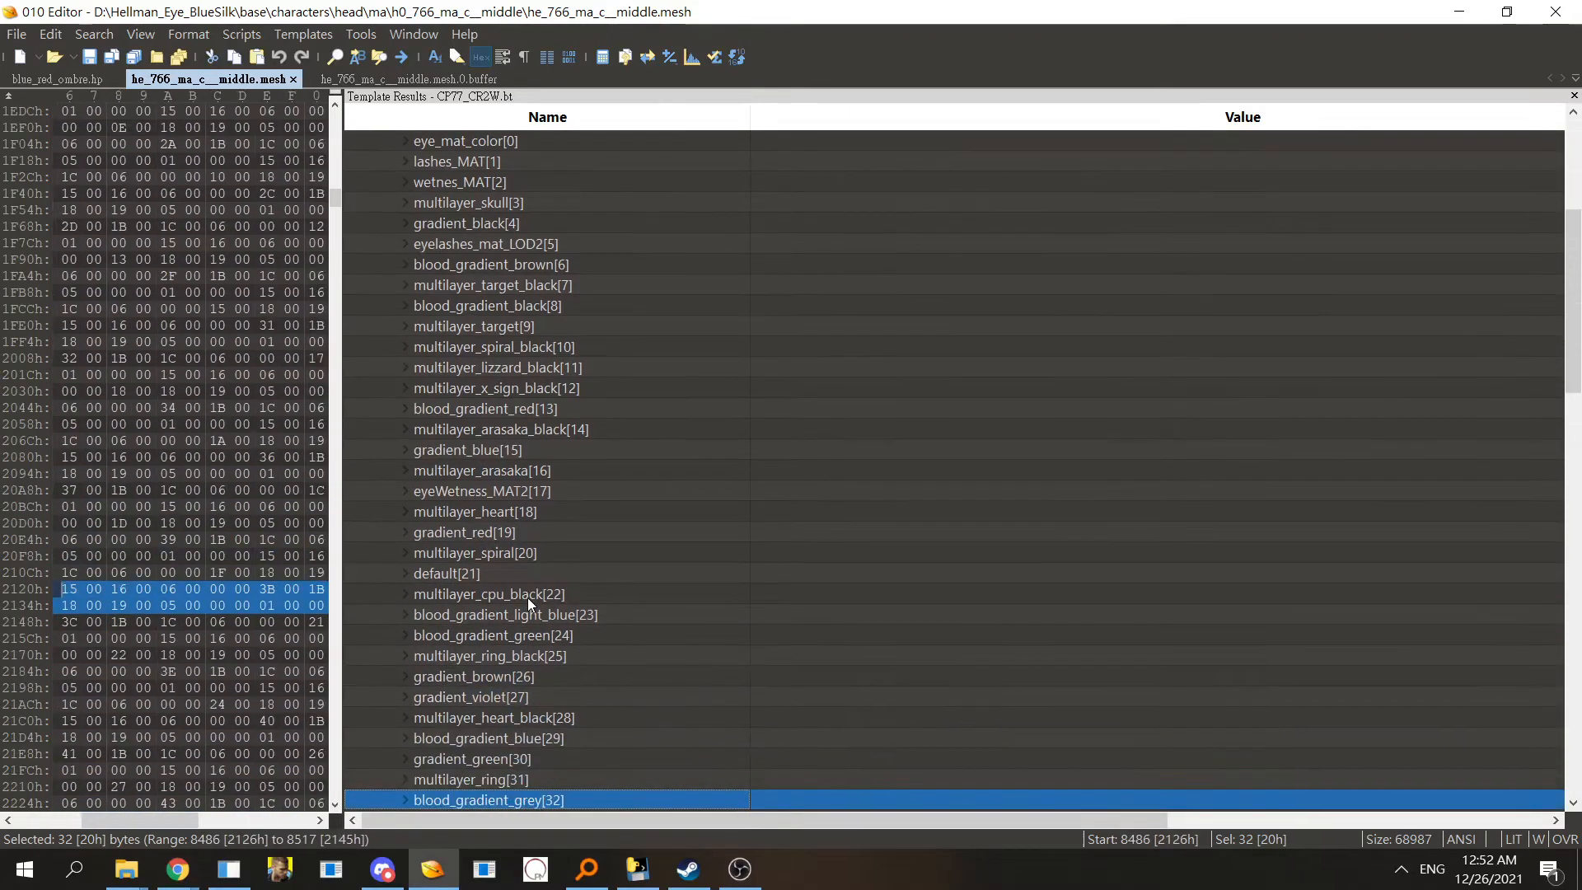
{"action": "key", "text": "Down"}
{"action": "key", "text": "Down"}
{"action": "key", "text": "Down"}
{"action": "key", "text": "Down"}
{"action": "key", "text": "Down"}
{"action": "key", "text": "Down"}
{"action": "key", "text": "Down"}
{"action": "key", "text": "Down"}
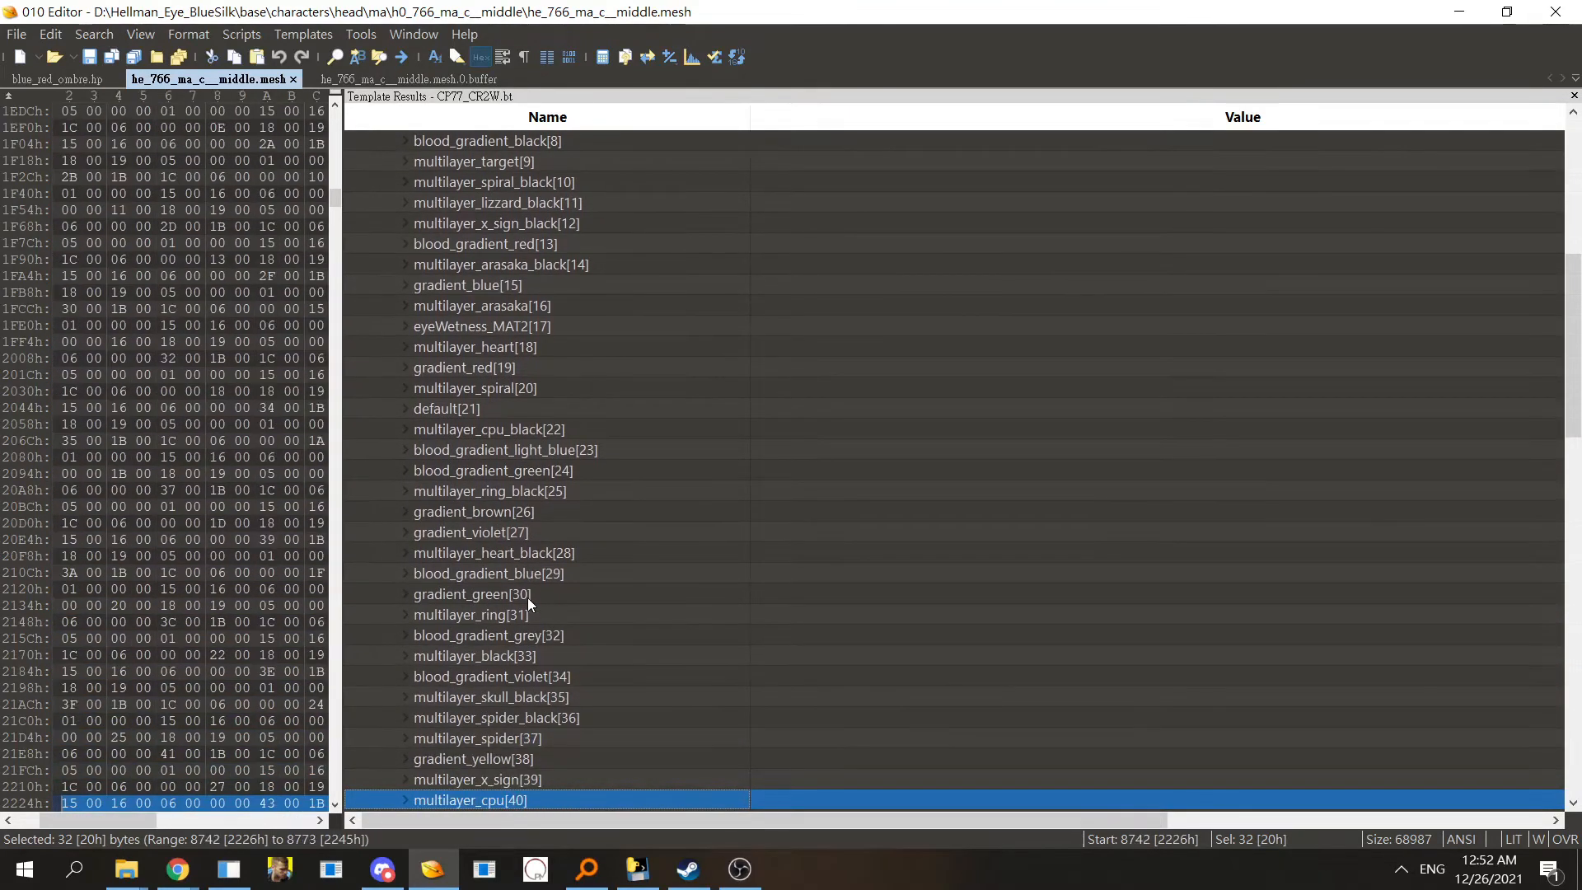
{"action": "key", "text": "Down"}
{"action": "key", "text": "Down"}
{"action": "key", "text": "Down"}
{"action": "key", "text": "Down"}
{"action": "key", "text": "Down"}
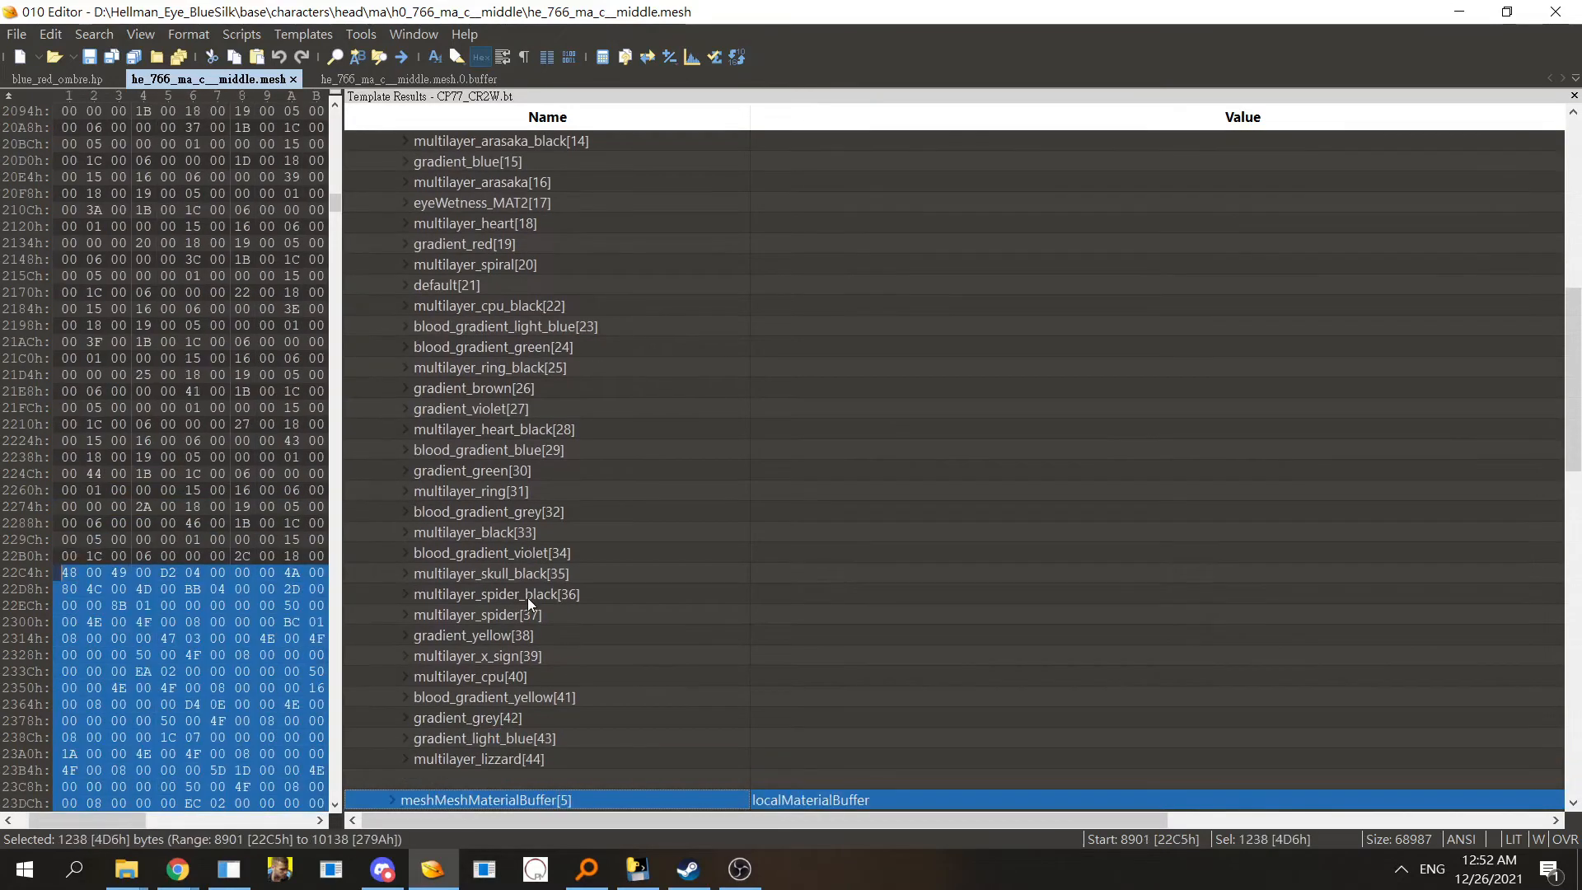
- Expand the gradient_grey[42] material entry and inspect its name, index and isLocalInstance fields
{"action": "double_click", "coordinate": [540, 711]}
{"action": "key", "text": "Down"}
{"action": "key", "text": "Down"}
{"action": "key", "text": "Down"}
{"action": "key", "text": "Down"}
{"action": "key", "text": "Down"}
{"action": "key", "text": "Down"}
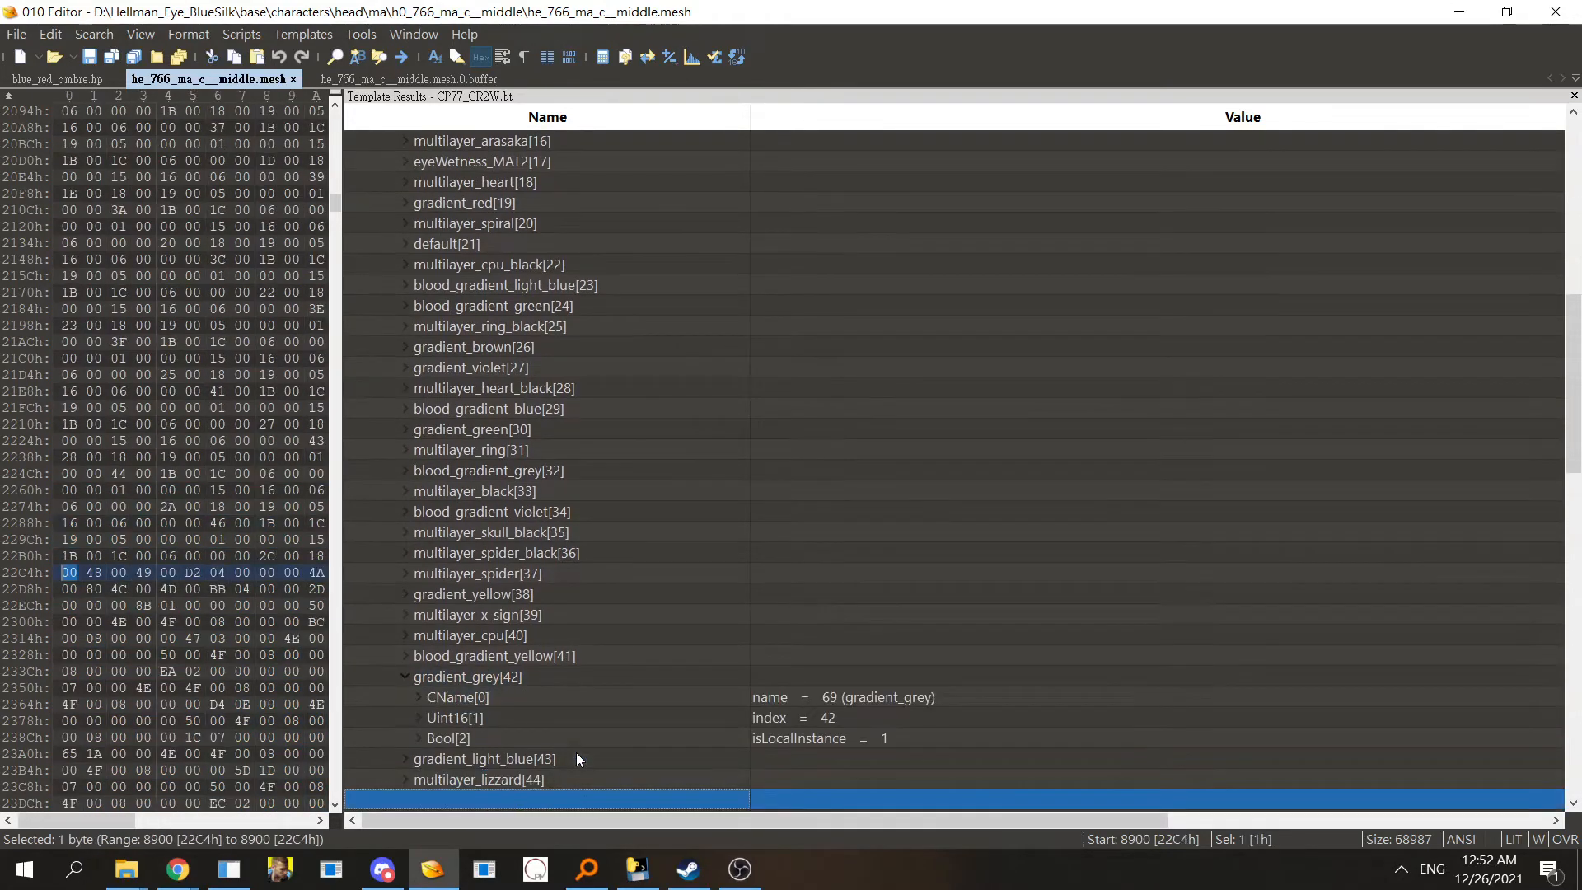
{"action": "left_click", "coordinate": [555, 679]}
{"action": "left_click", "coordinate": [783, 716]}
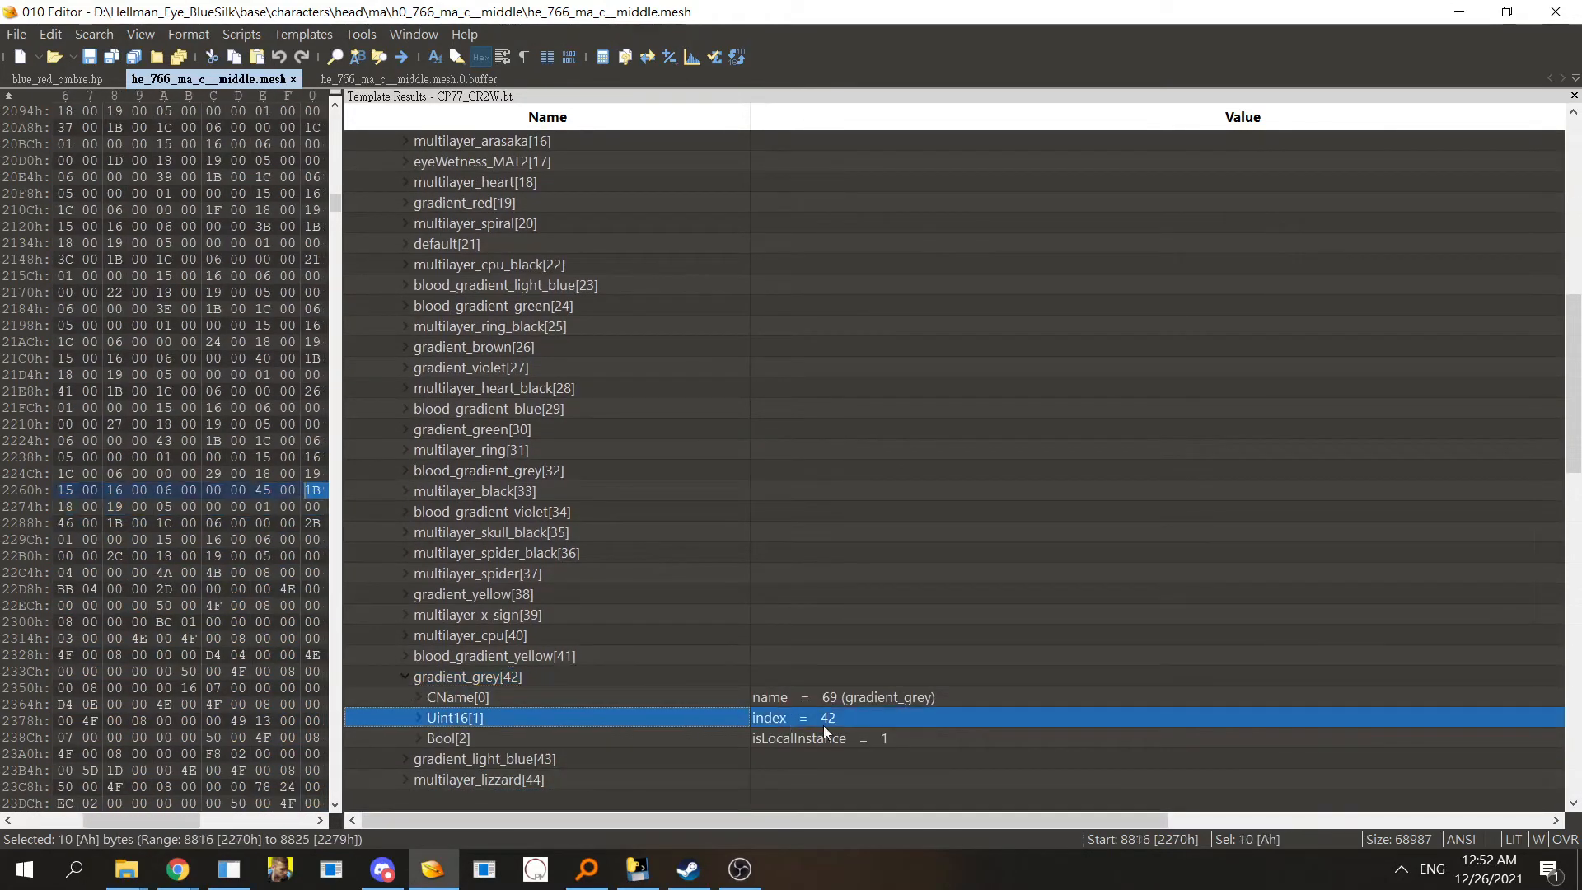
- In the mesh buffer file, expand CMaterialInstance[42] and its FILES section to inspect the grey_eye_gradient.mi texture imports
{"action": "left_click", "coordinate": [379, 82]}
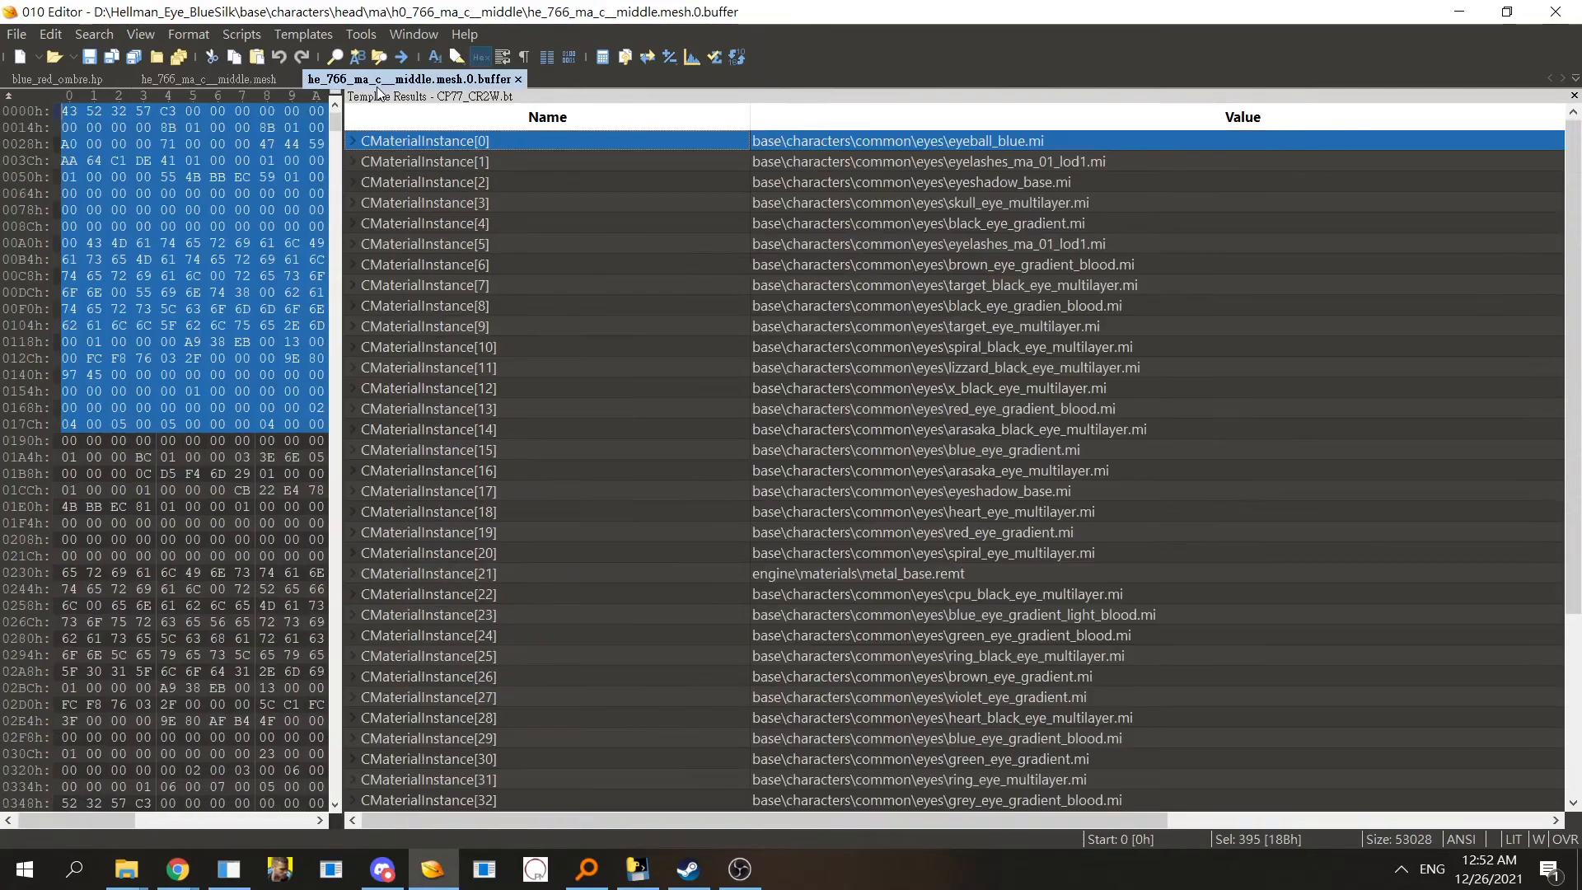
{"action": "left_click_drag", "start_coordinate": [1573, 216], "coordinate": [1573, 396]}
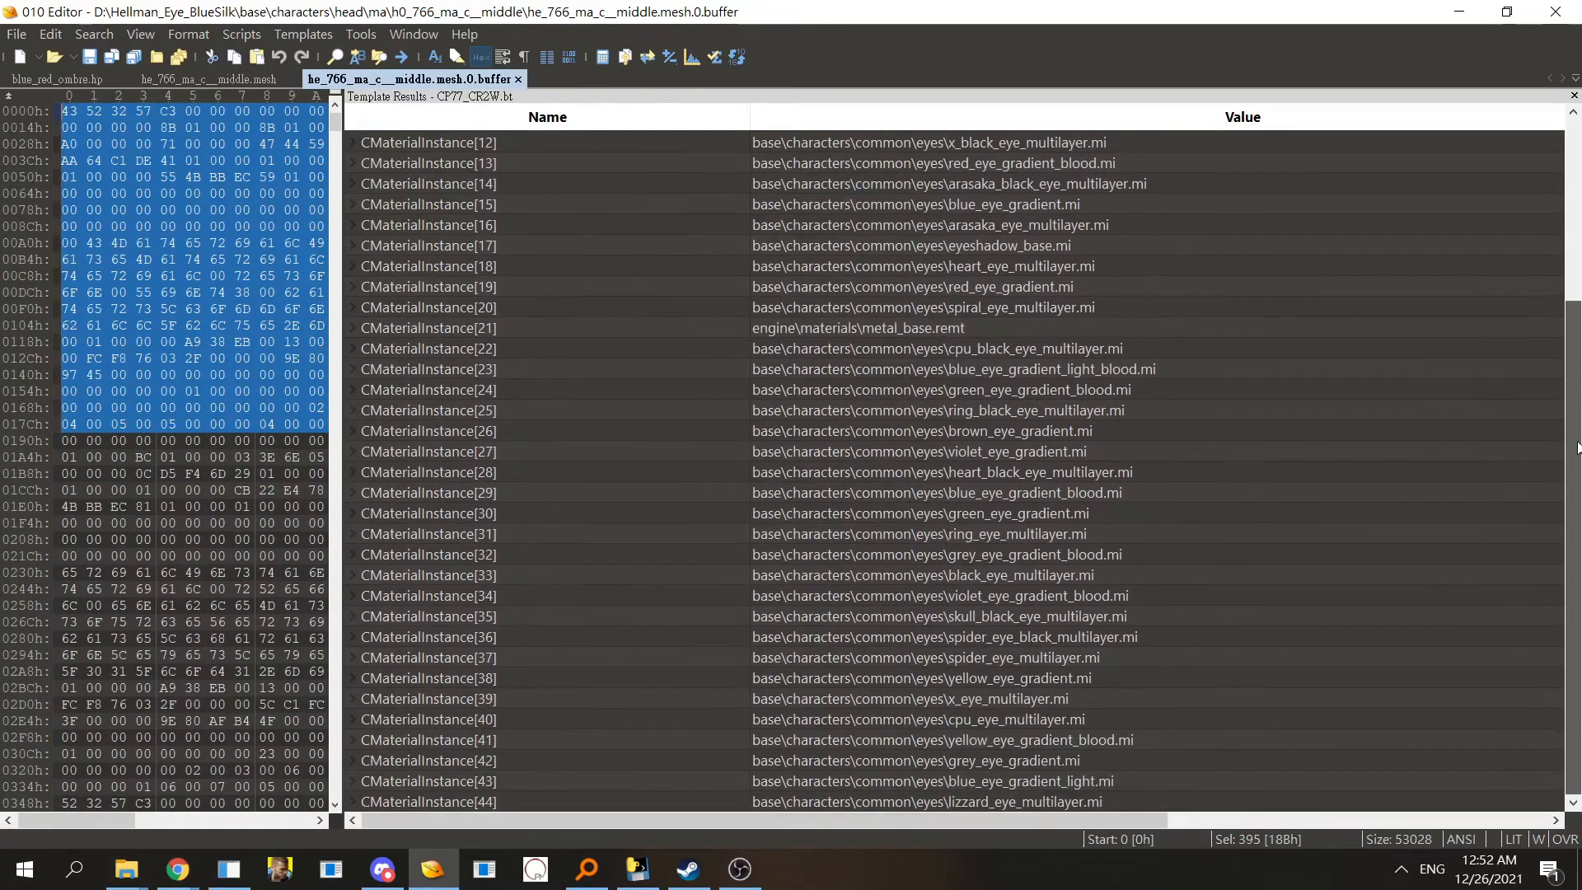
{"action": "double_click", "coordinate": [506, 761]}
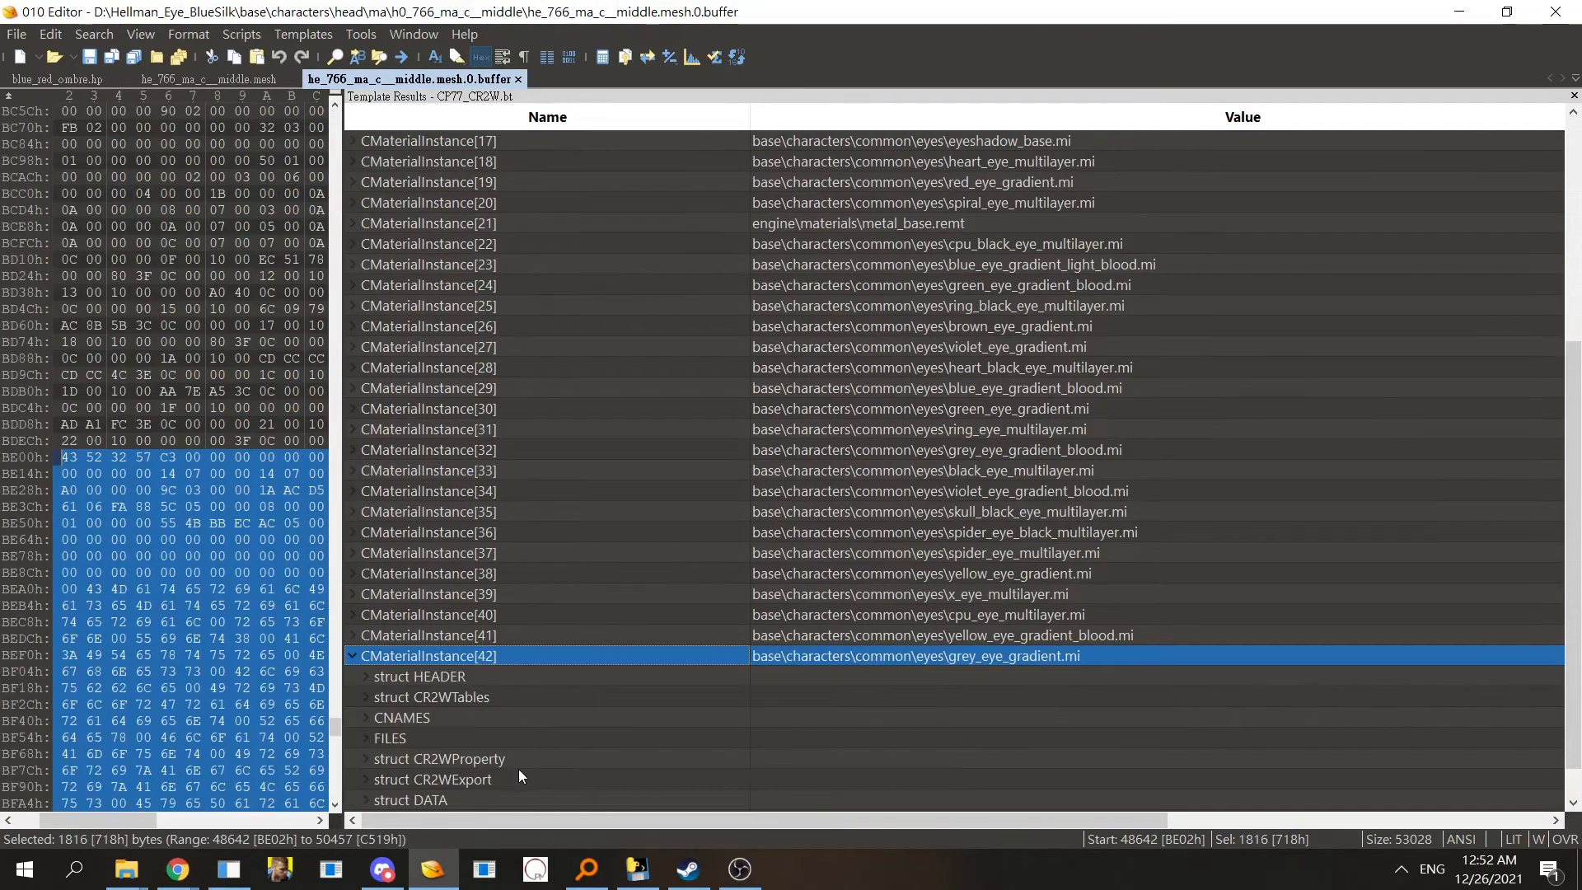
{"action": "double_click", "coordinate": [545, 740]}
{"action": "left_click", "coordinate": [766, 802]}
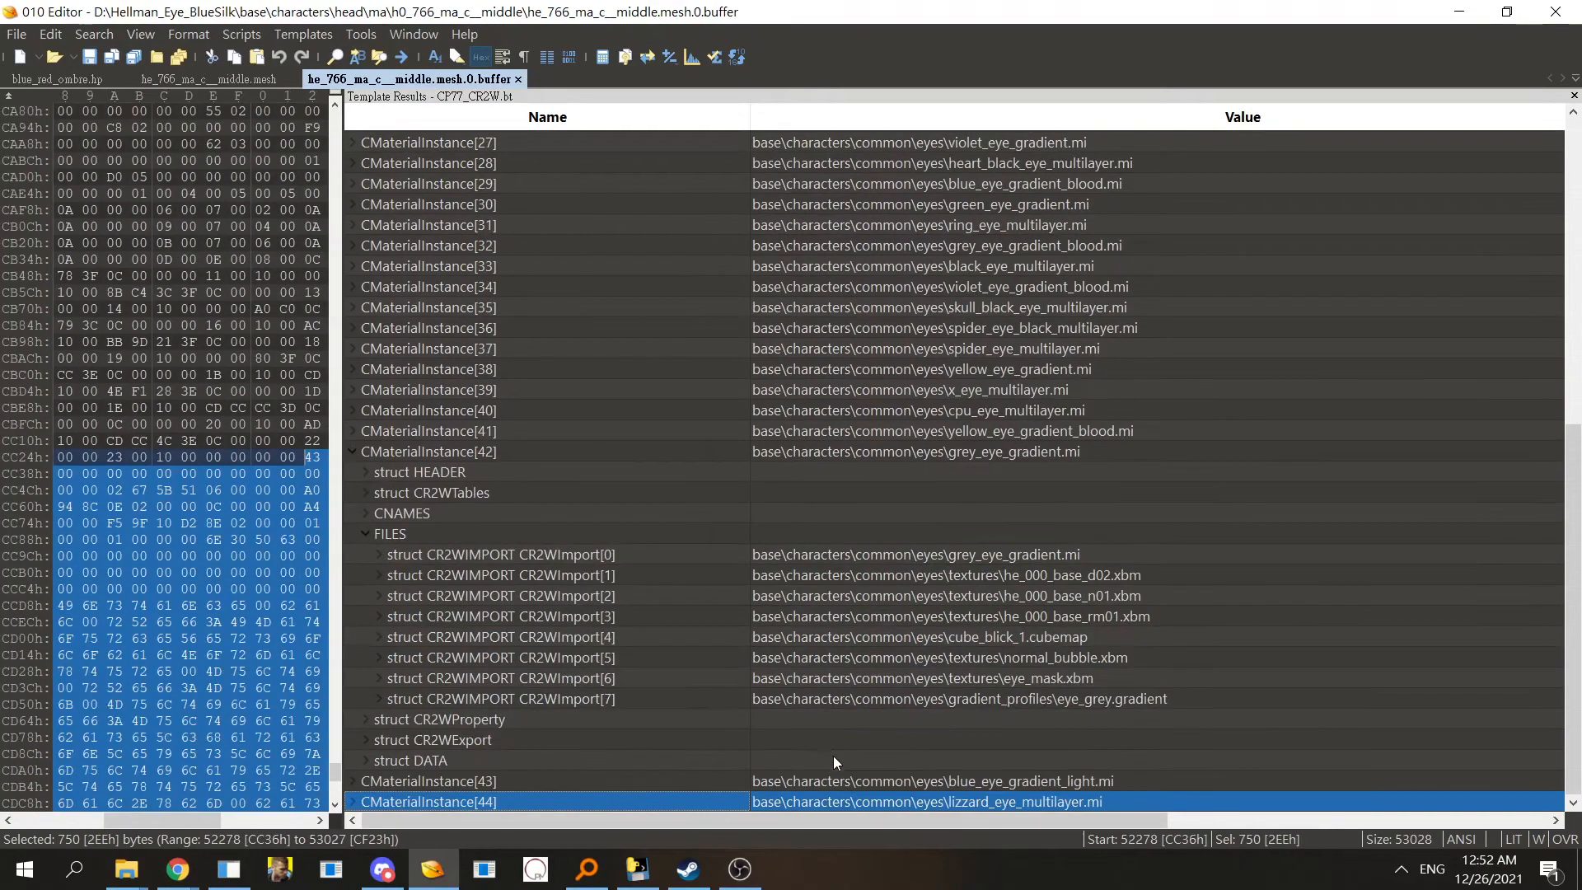
{"action": "left_click", "coordinate": [1169, 578]}
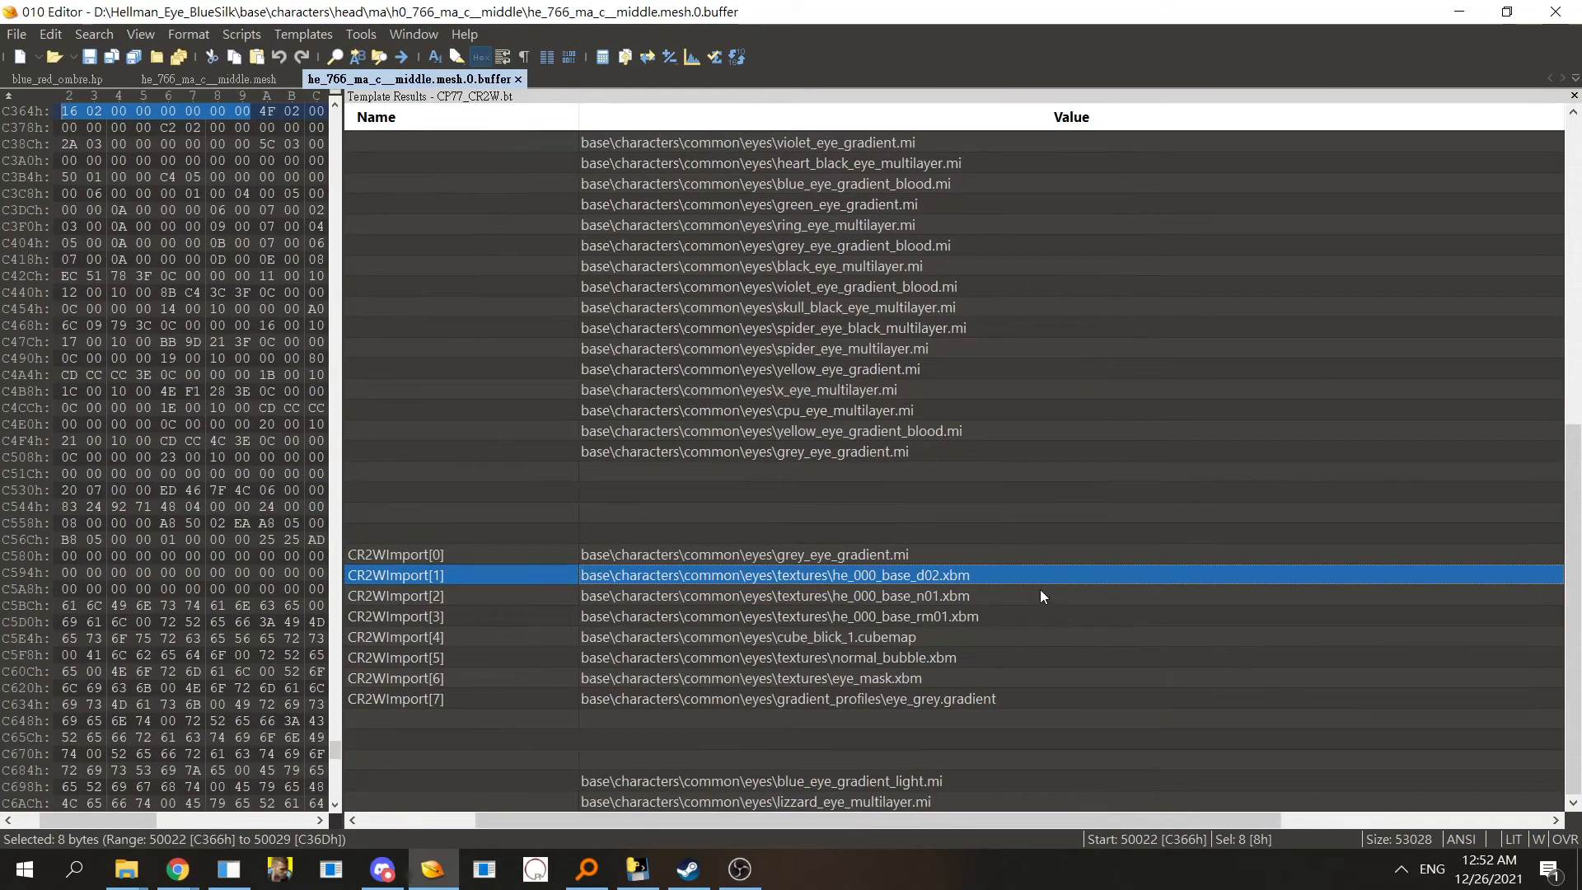
{"action": "left_click", "coordinate": [392, 819]}
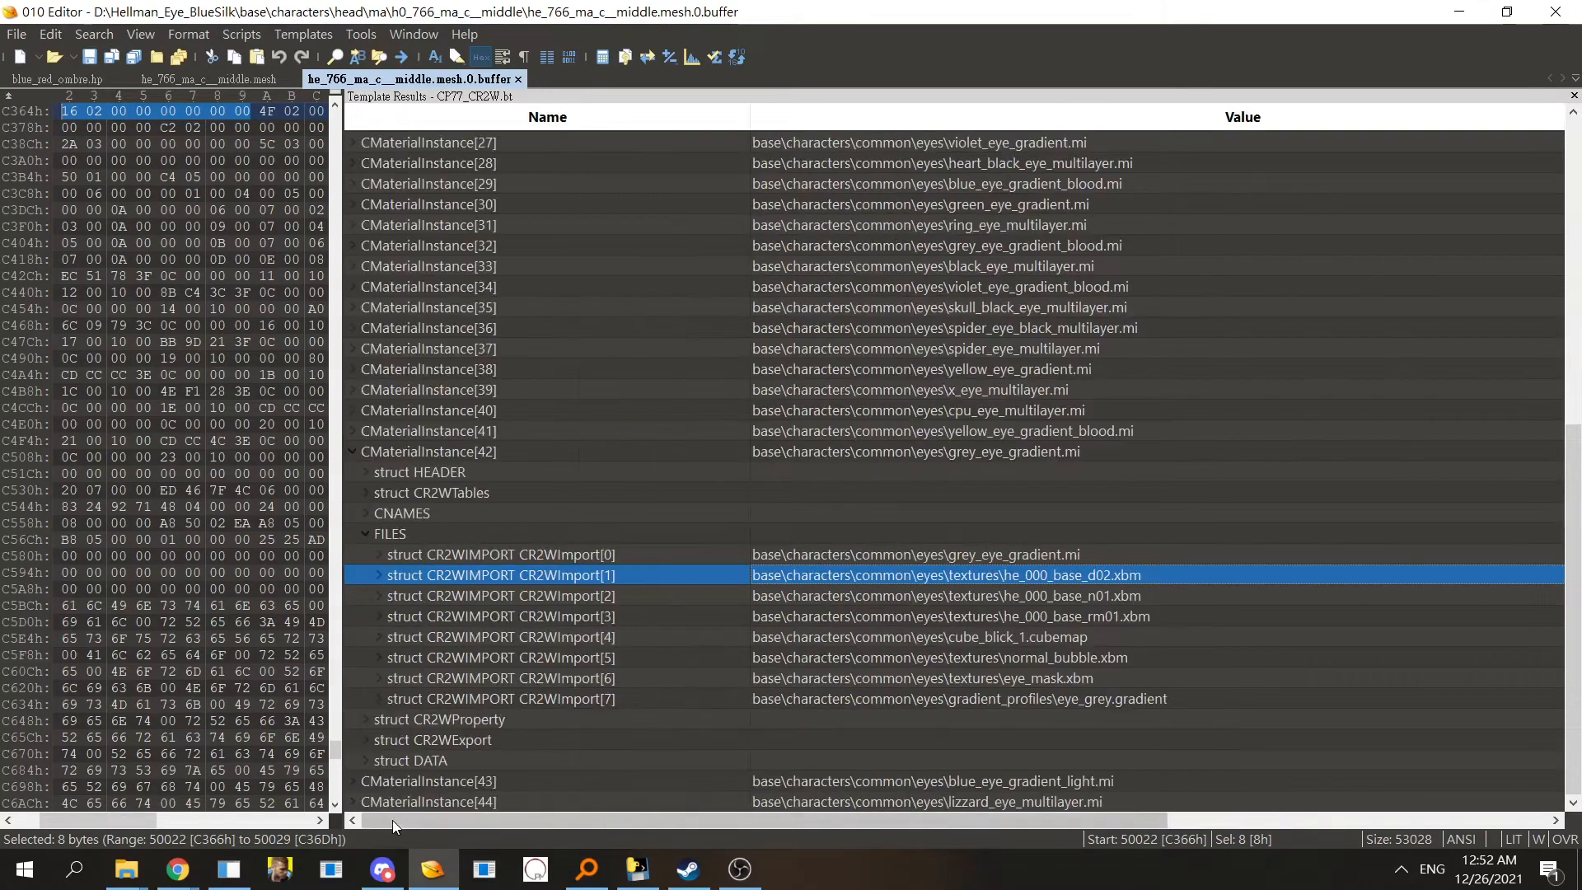
{"action": "left_click", "coordinate": [607, 557]}
{"action": "left_click", "coordinate": [610, 576]}
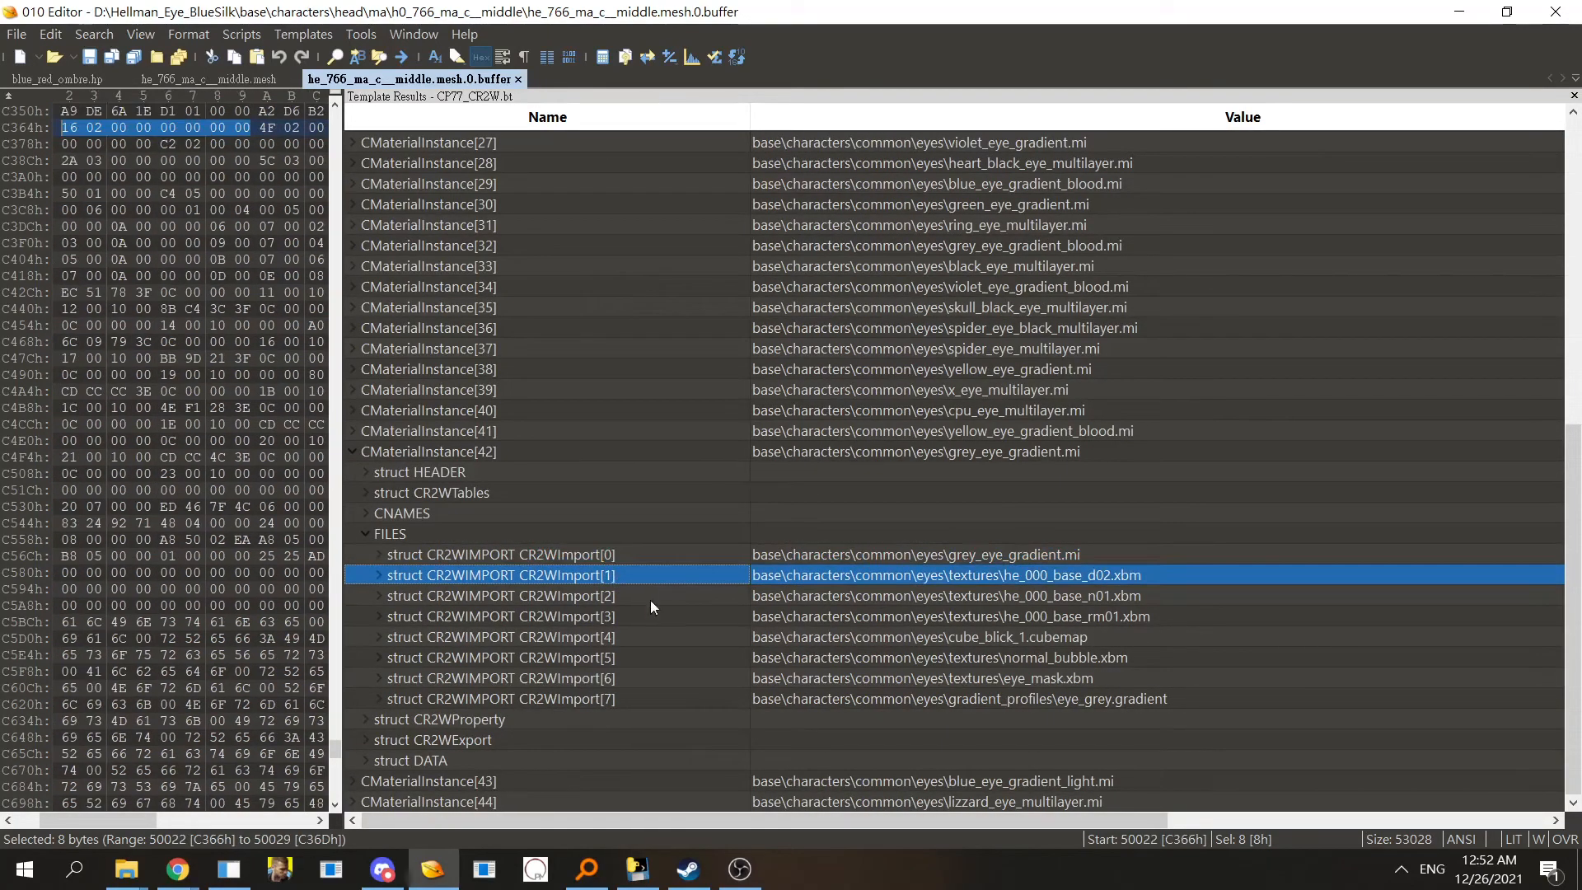
{"action": "left_click", "coordinate": [1006, 553]}
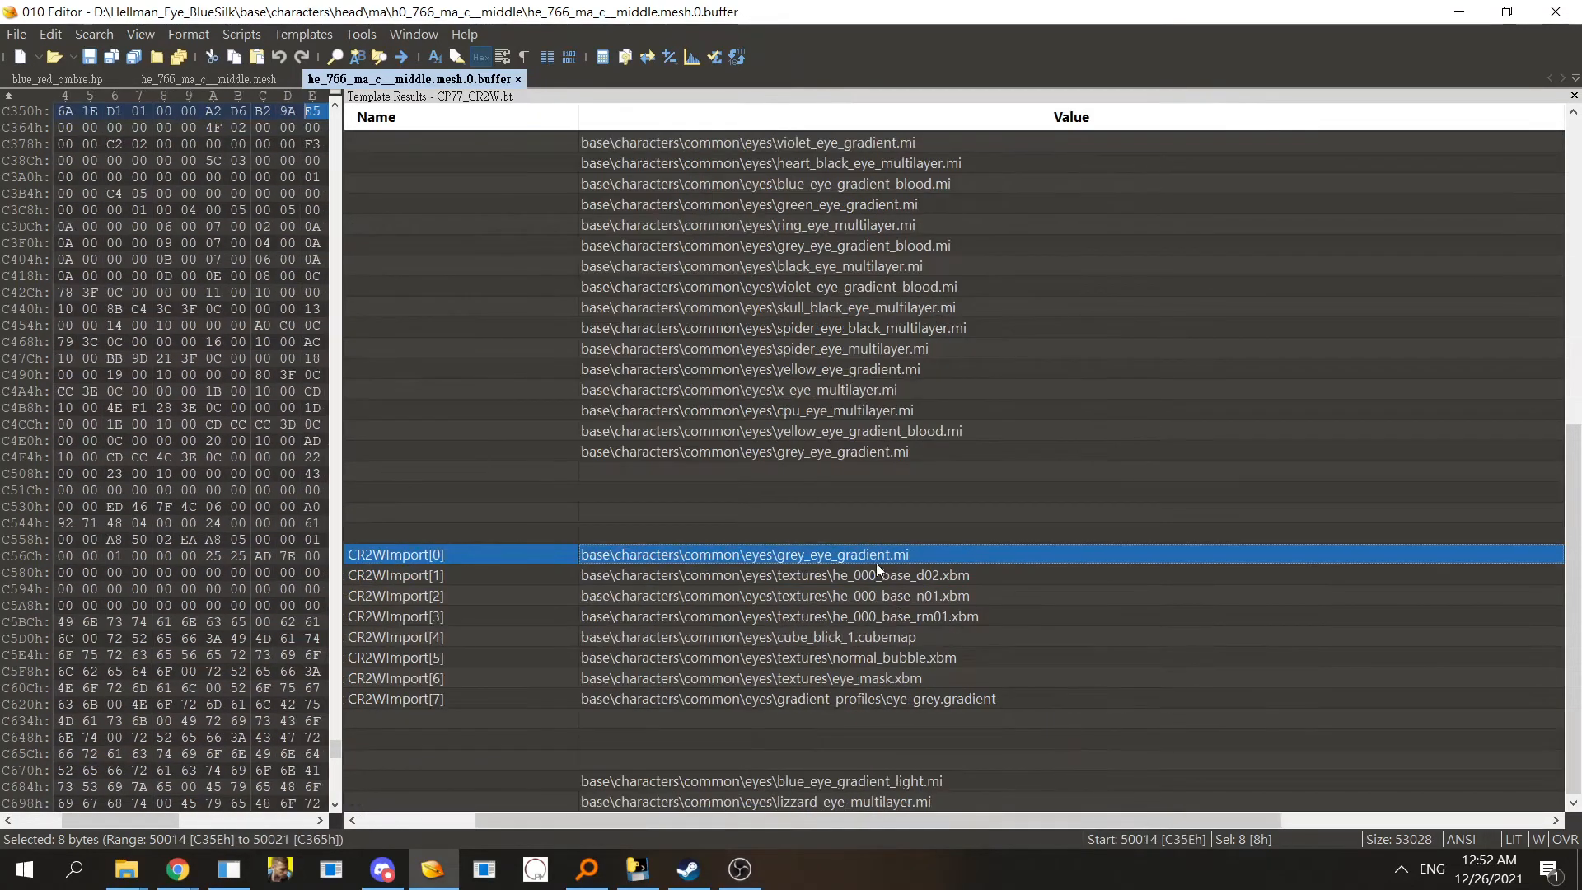
{"action": "left_click", "coordinate": [876, 577]}
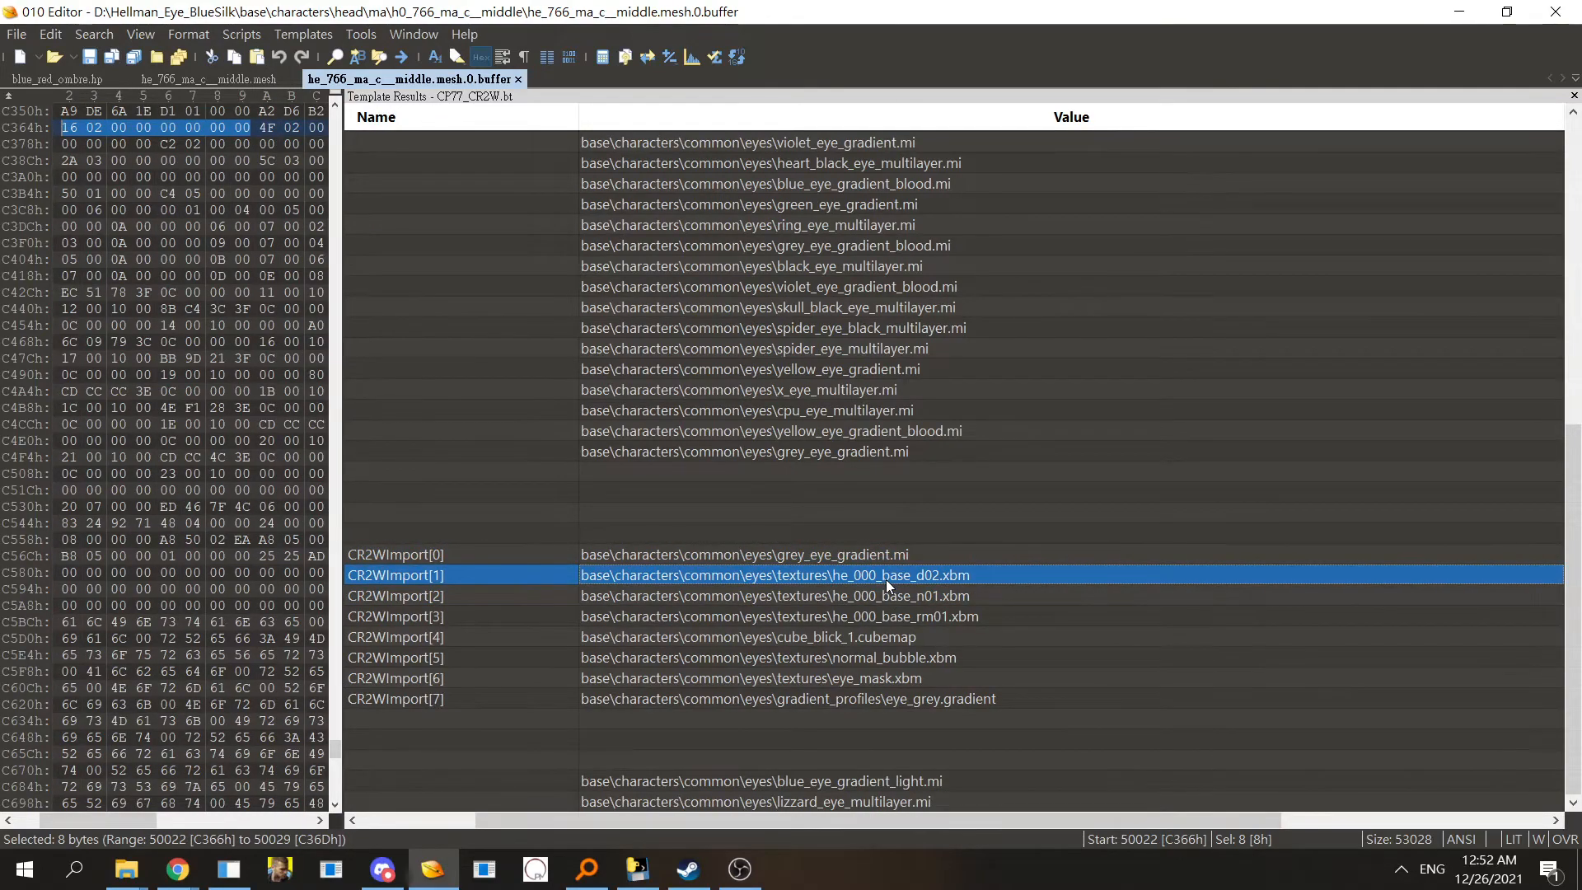
- Switch to Everything and search for t0_000_ma_base files, scrolling to the full_lc mesh results
{"action": "key", "text": "alt+Tab"}
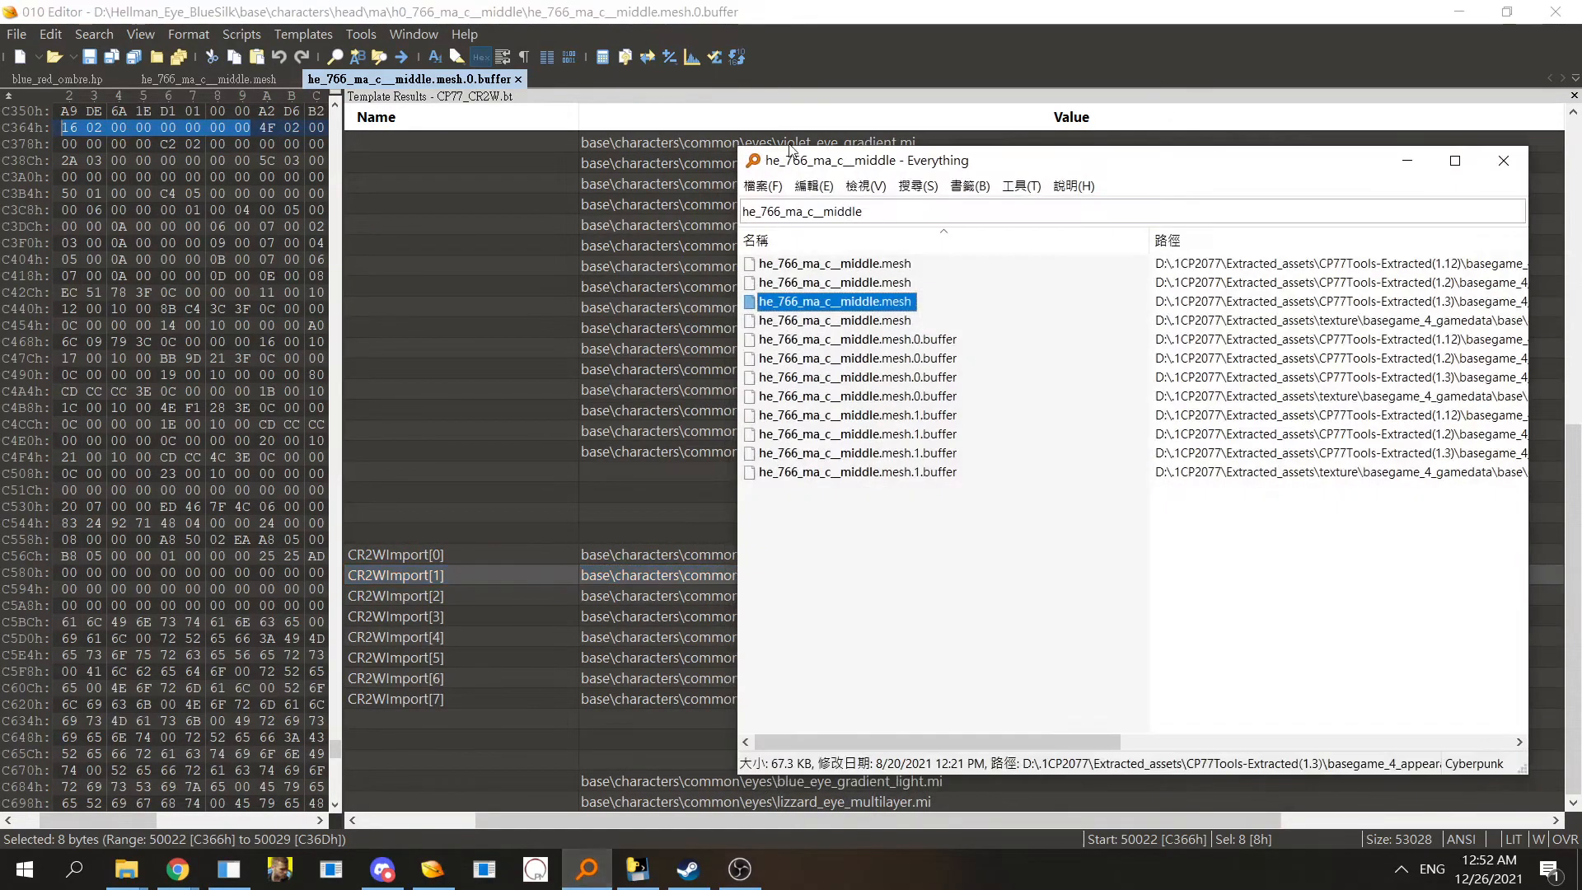
{"action": "key", "text": "ctrl+a"}
{"action": "key", "text": "BackSpace"}
{"action": "type", "text": "t0"}
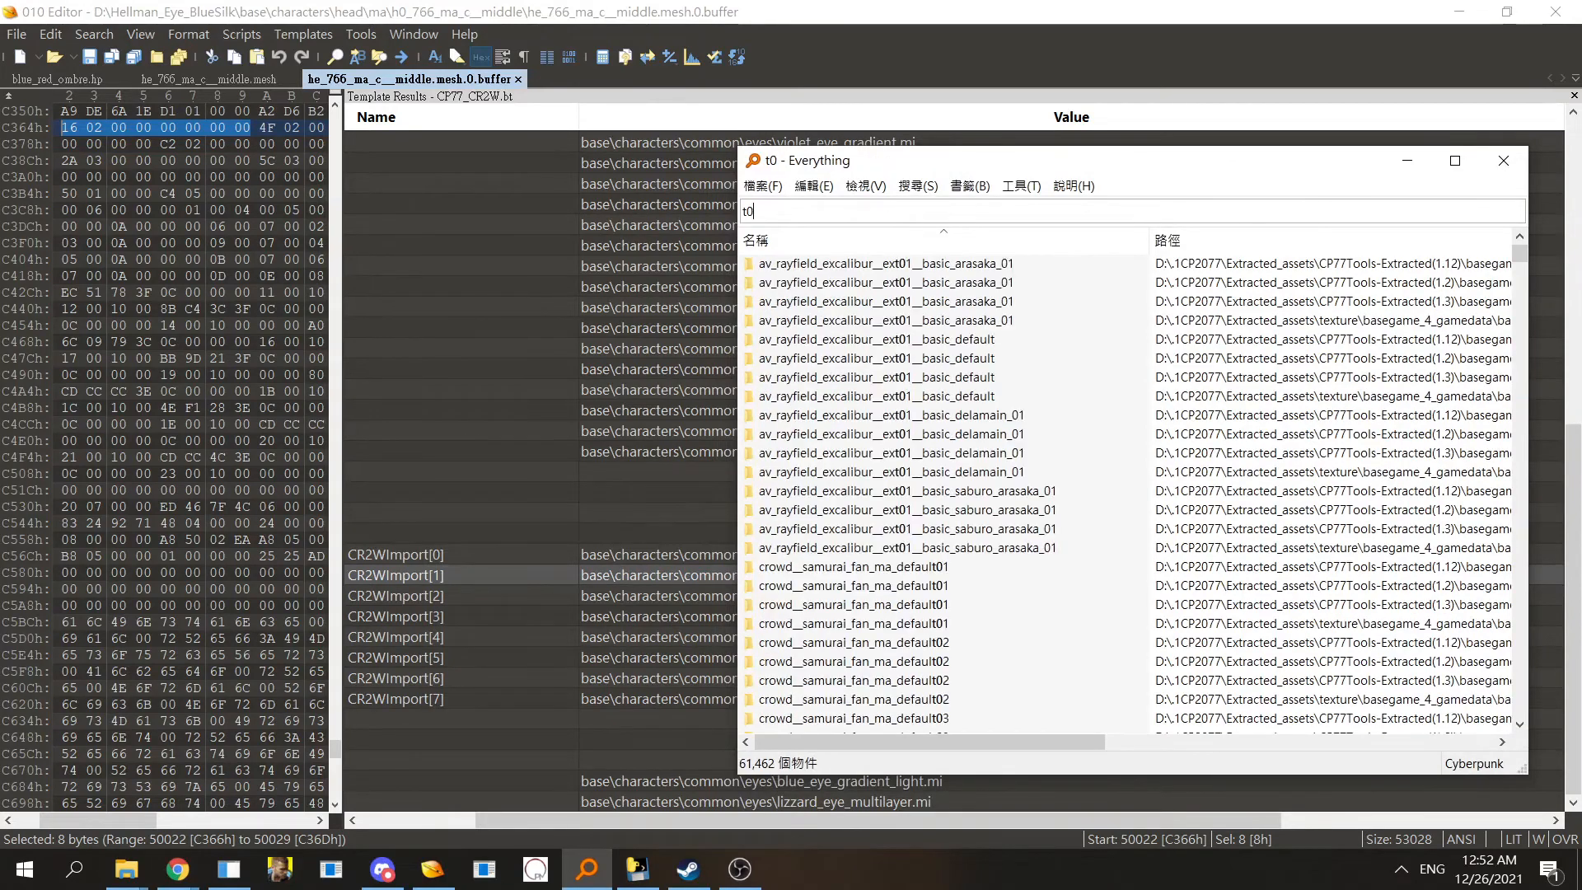
{"action": "type", "text": "_000_"}
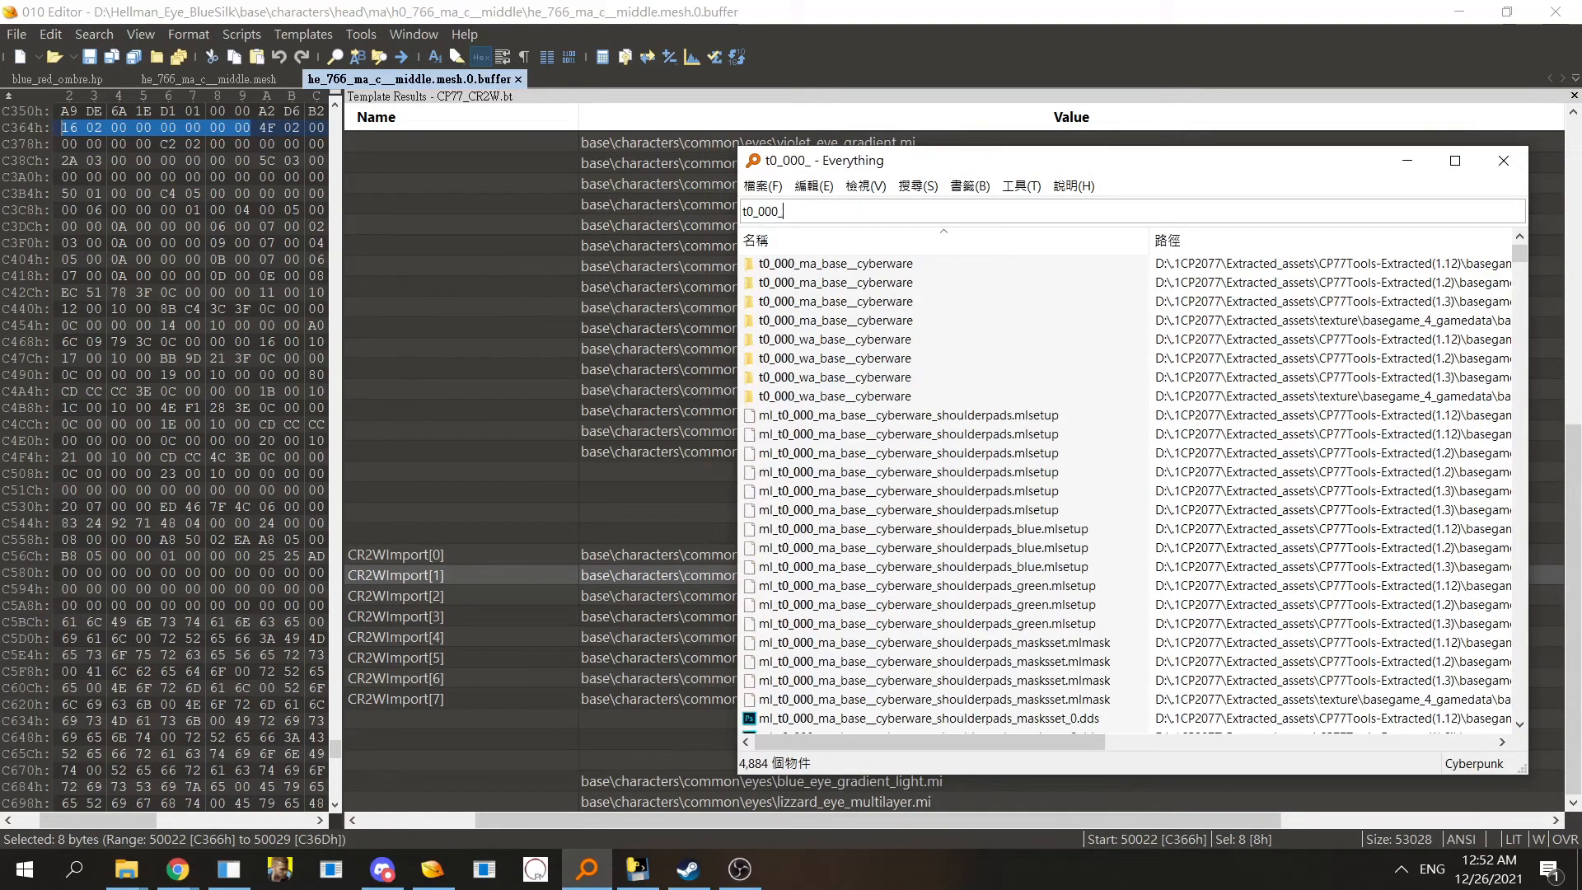
{"action": "type", "text": "ma_base"}
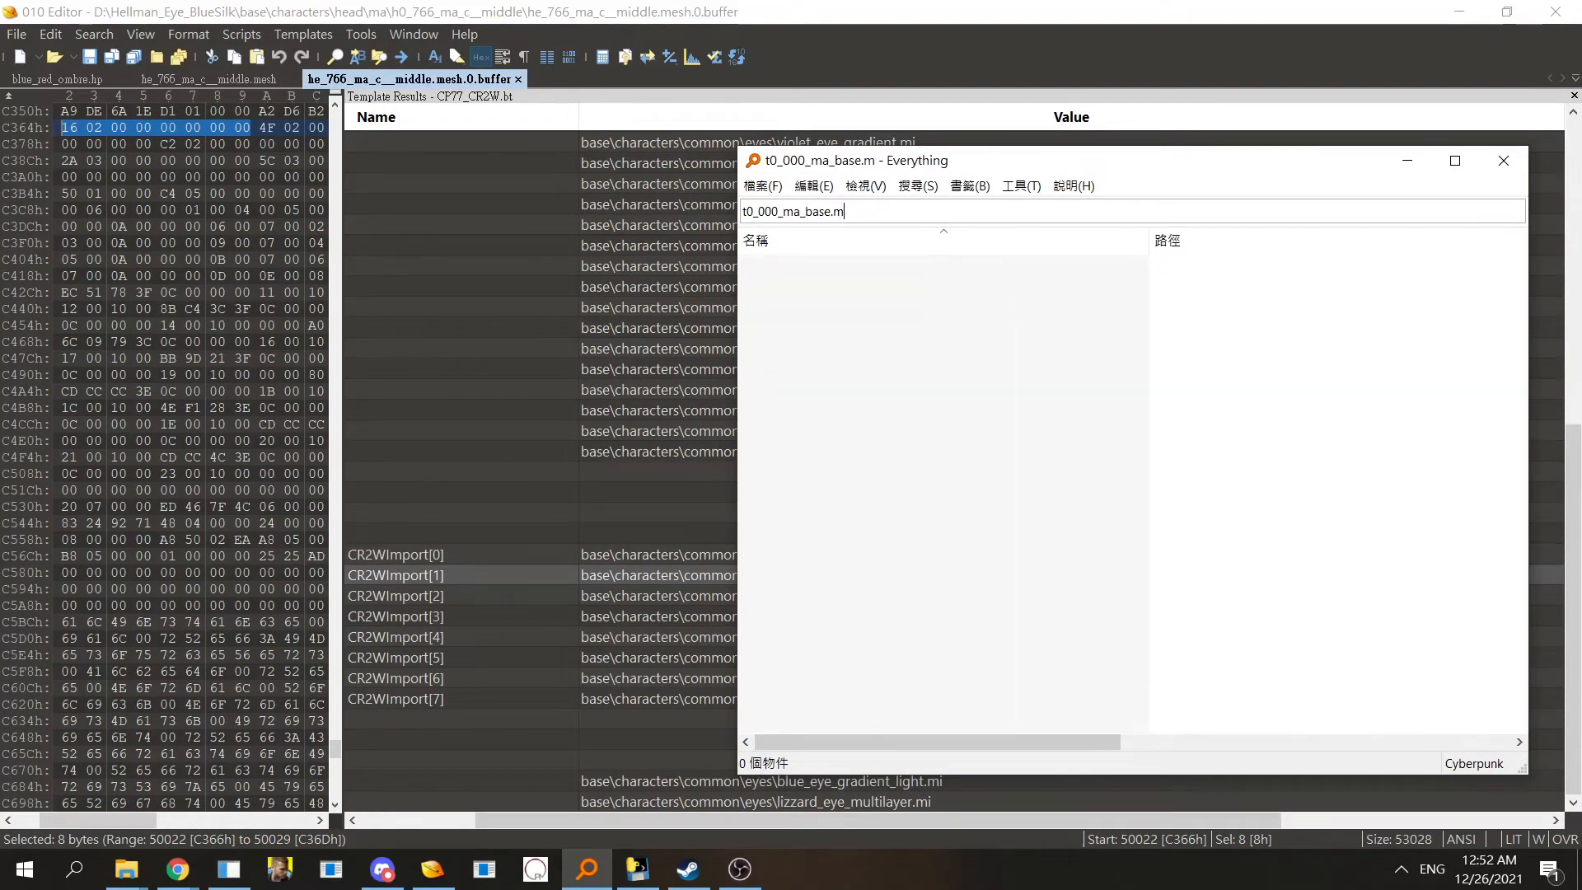
{"action": "scroll", "coordinate": [1059, 412], "scroll_direction": "down", "scroll_amount": 20}
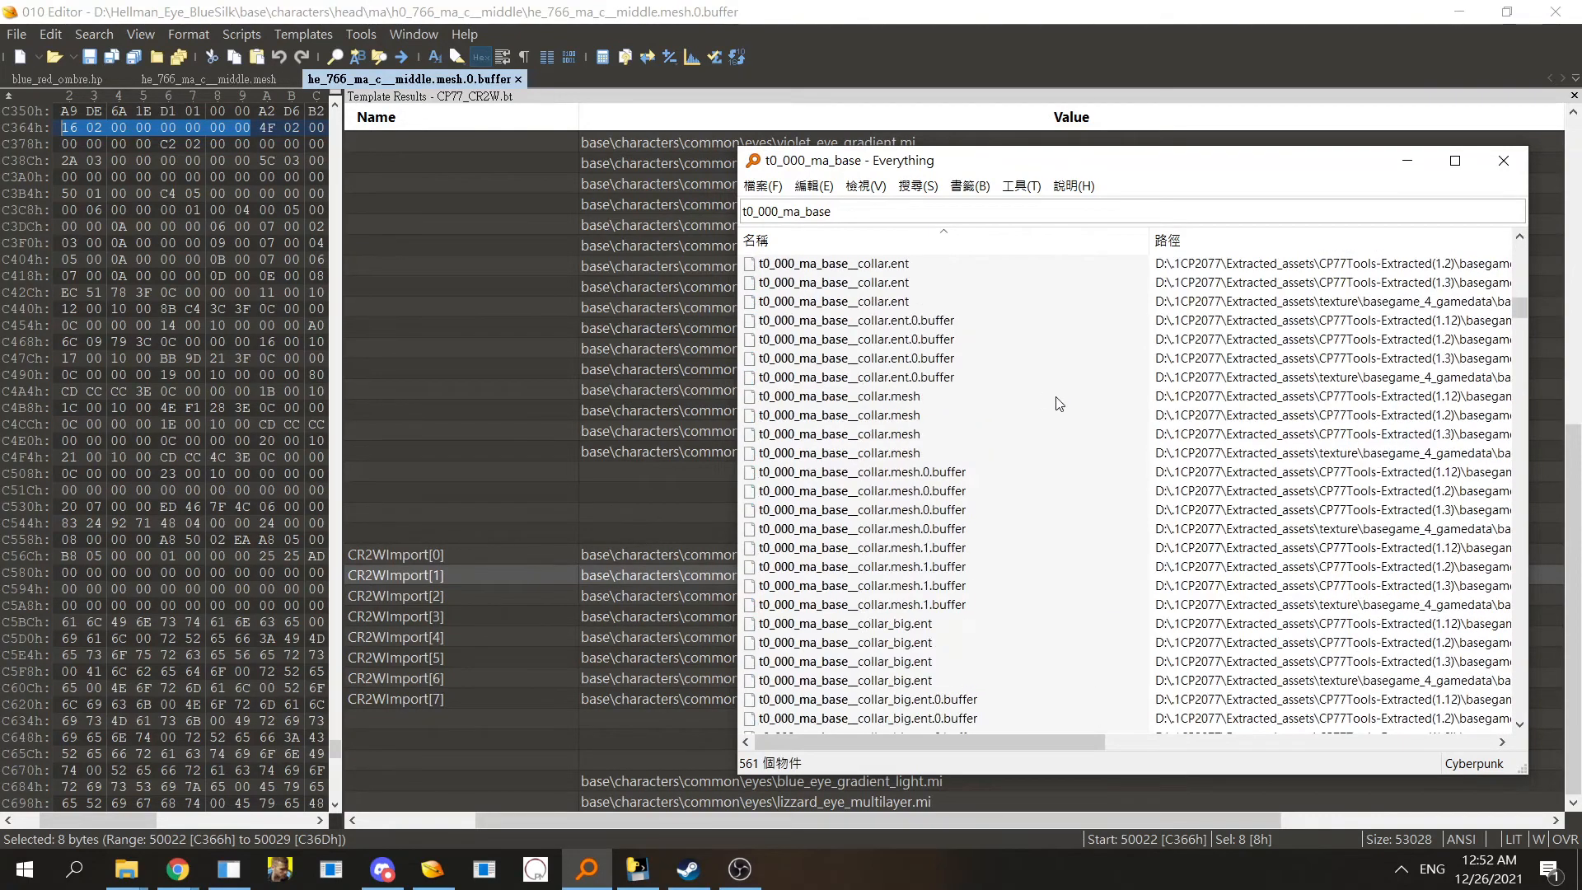
{"action": "scroll", "coordinate": [1055, 414], "scroll_direction": "down", "scroll_amount": 18}
{"action": "left_click_drag", "start_coordinate": [1520, 371], "coordinate": [1492, 543]}
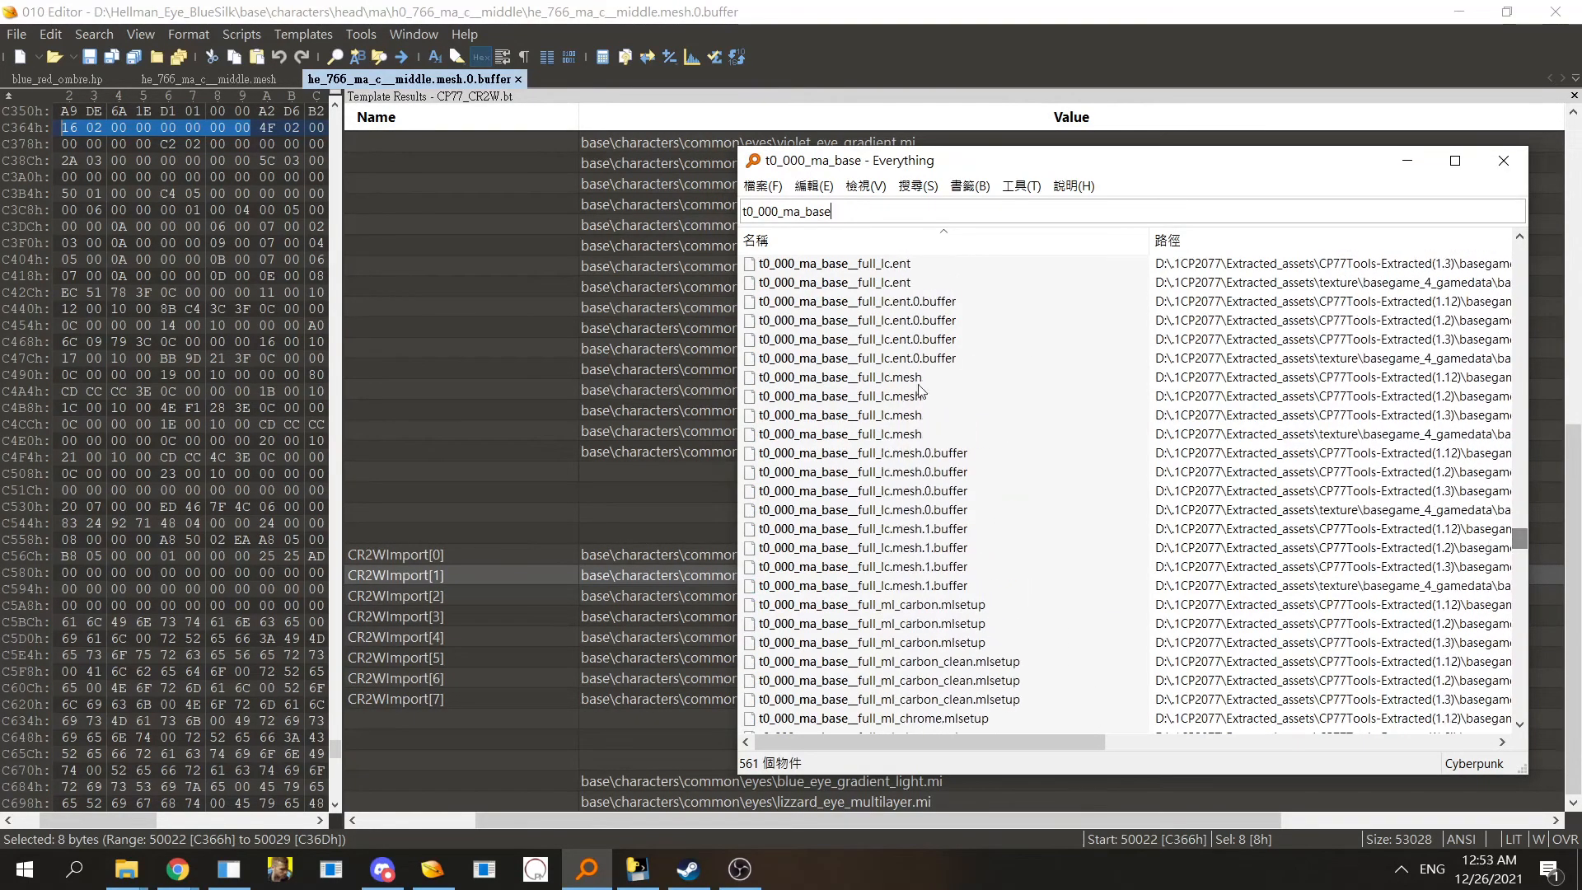
- Open t0_000_ma_base__full_lc.mesh in 010 Editor and expand its CMesh root
{"action": "left_click_drag", "start_coordinate": [853, 416], "coordinate": [199, 434]}
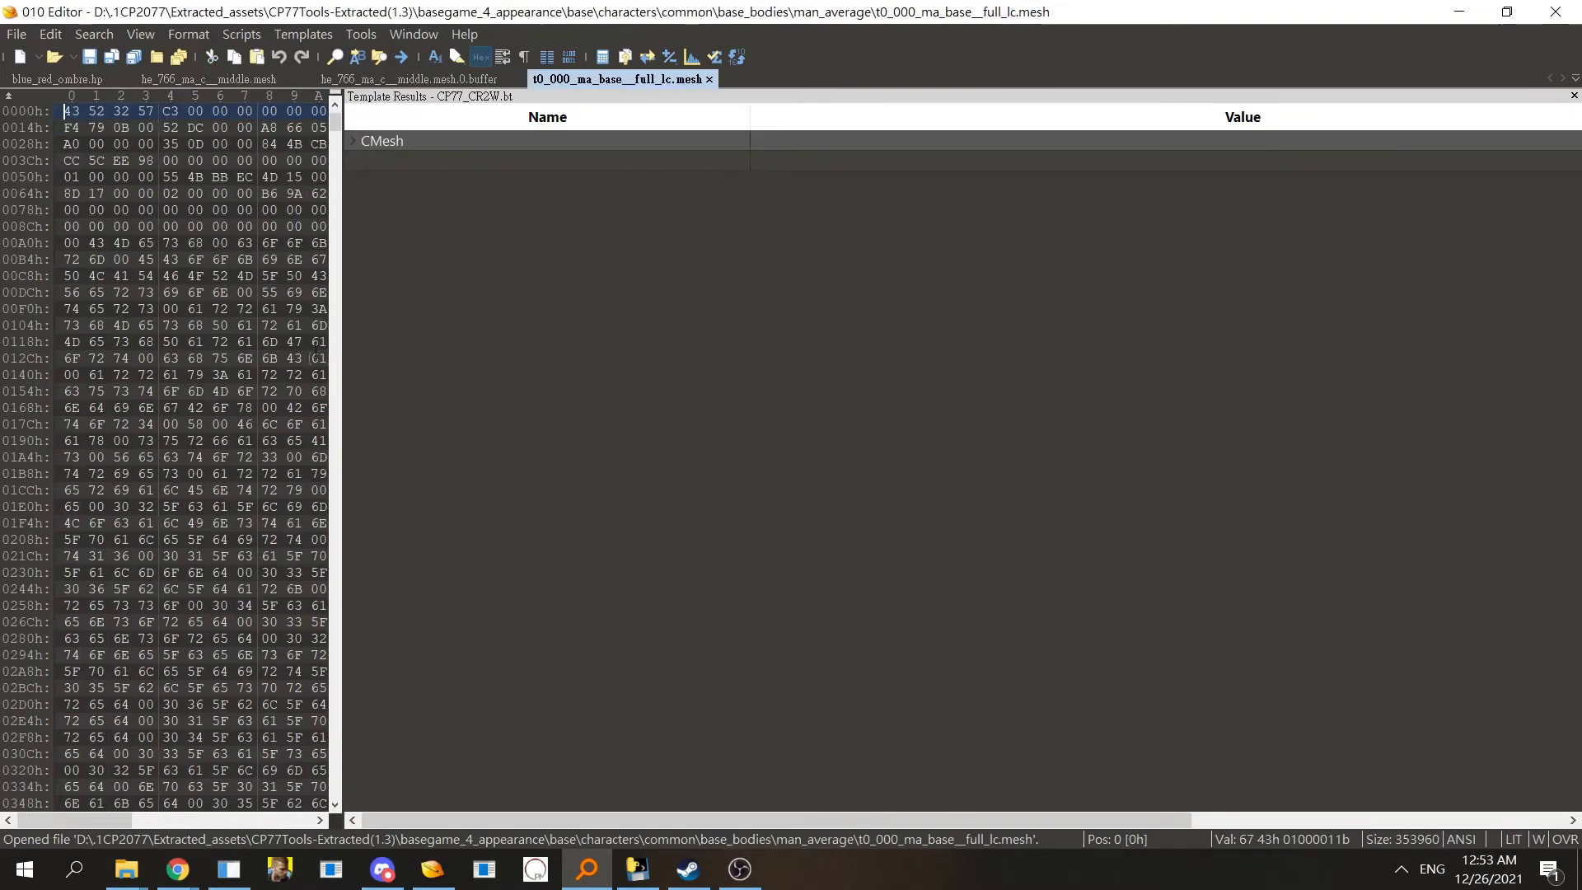
{"action": "left_click", "coordinate": [412, 140]}
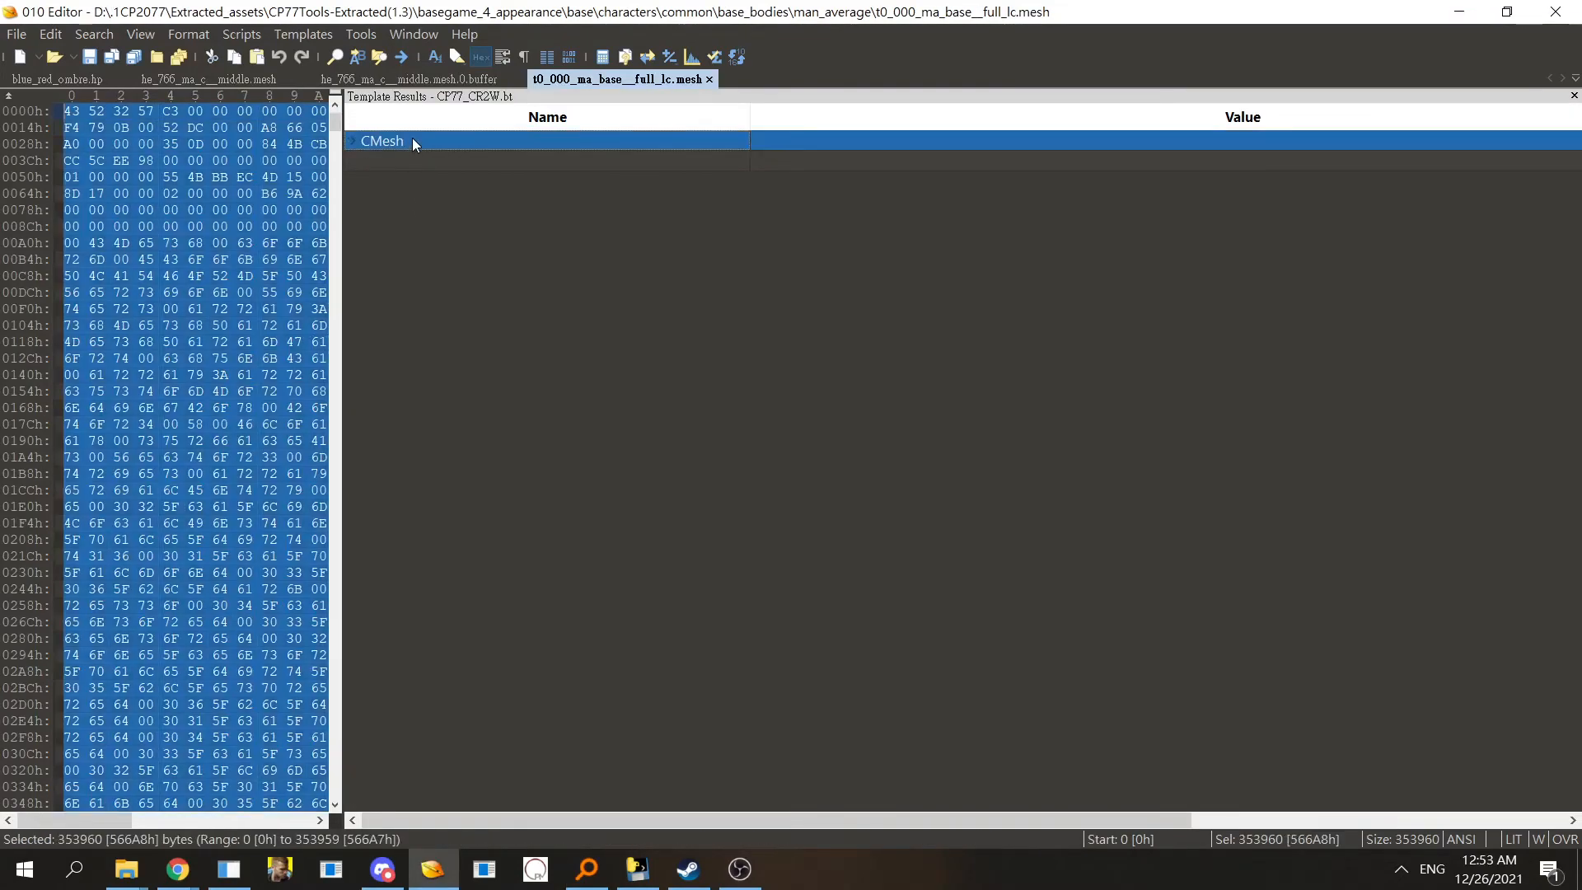
- Open the mesh's containing folder from Everything and load t0_000_ma_base__full_lc.mesh.0.buffer into 010 Editor
{"action": "left_click", "coordinate": [587, 869]}
{"action": "right_click", "coordinate": [905, 418]}
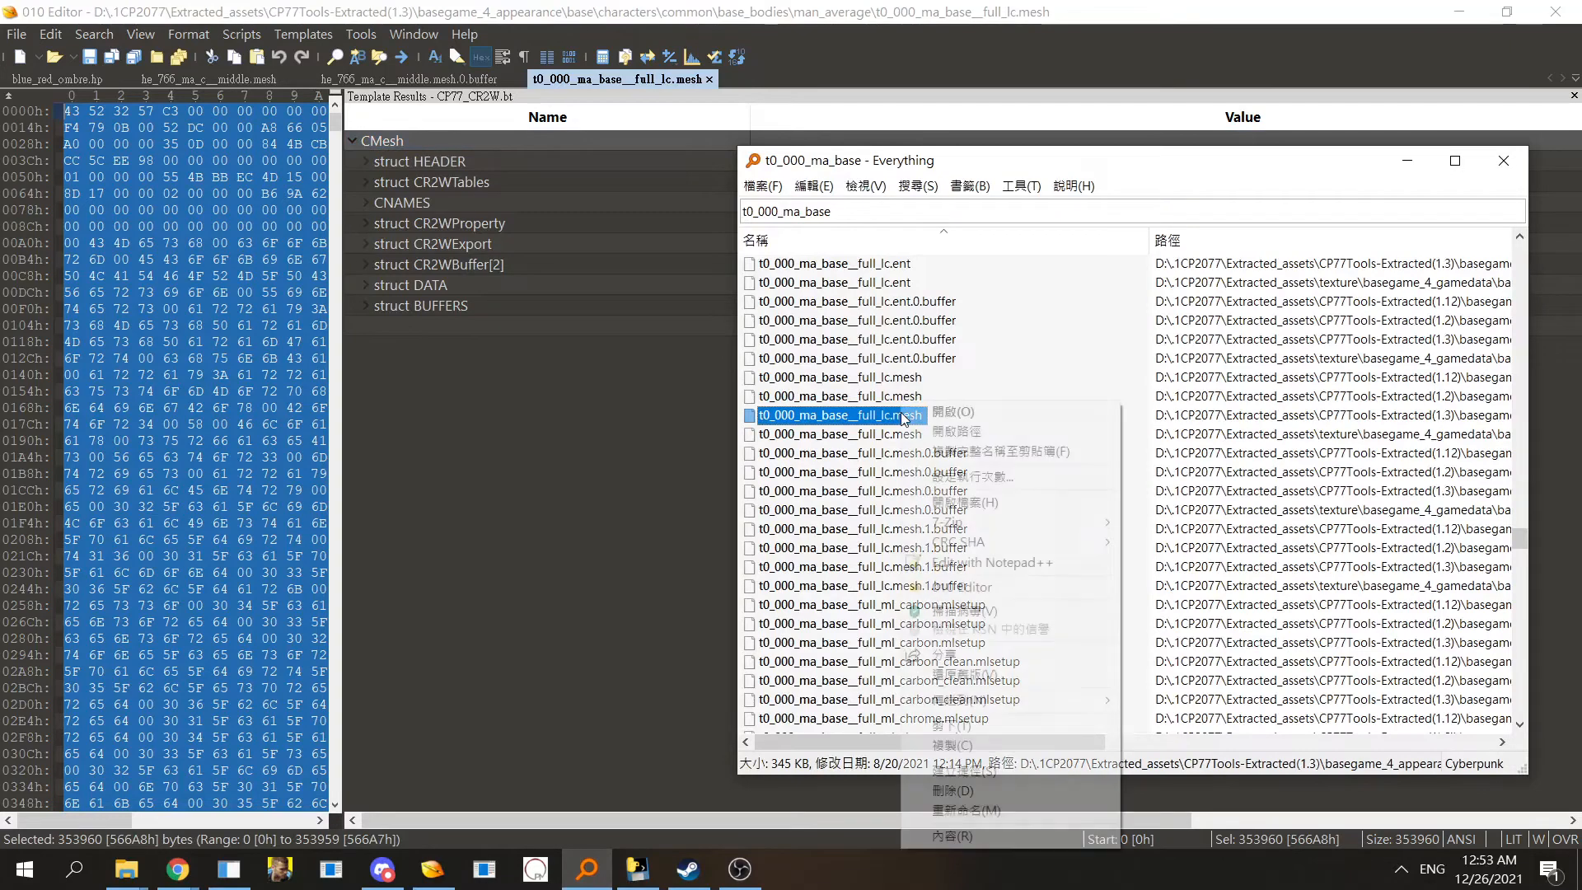
{"action": "left_click", "coordinate": [956, 431]}
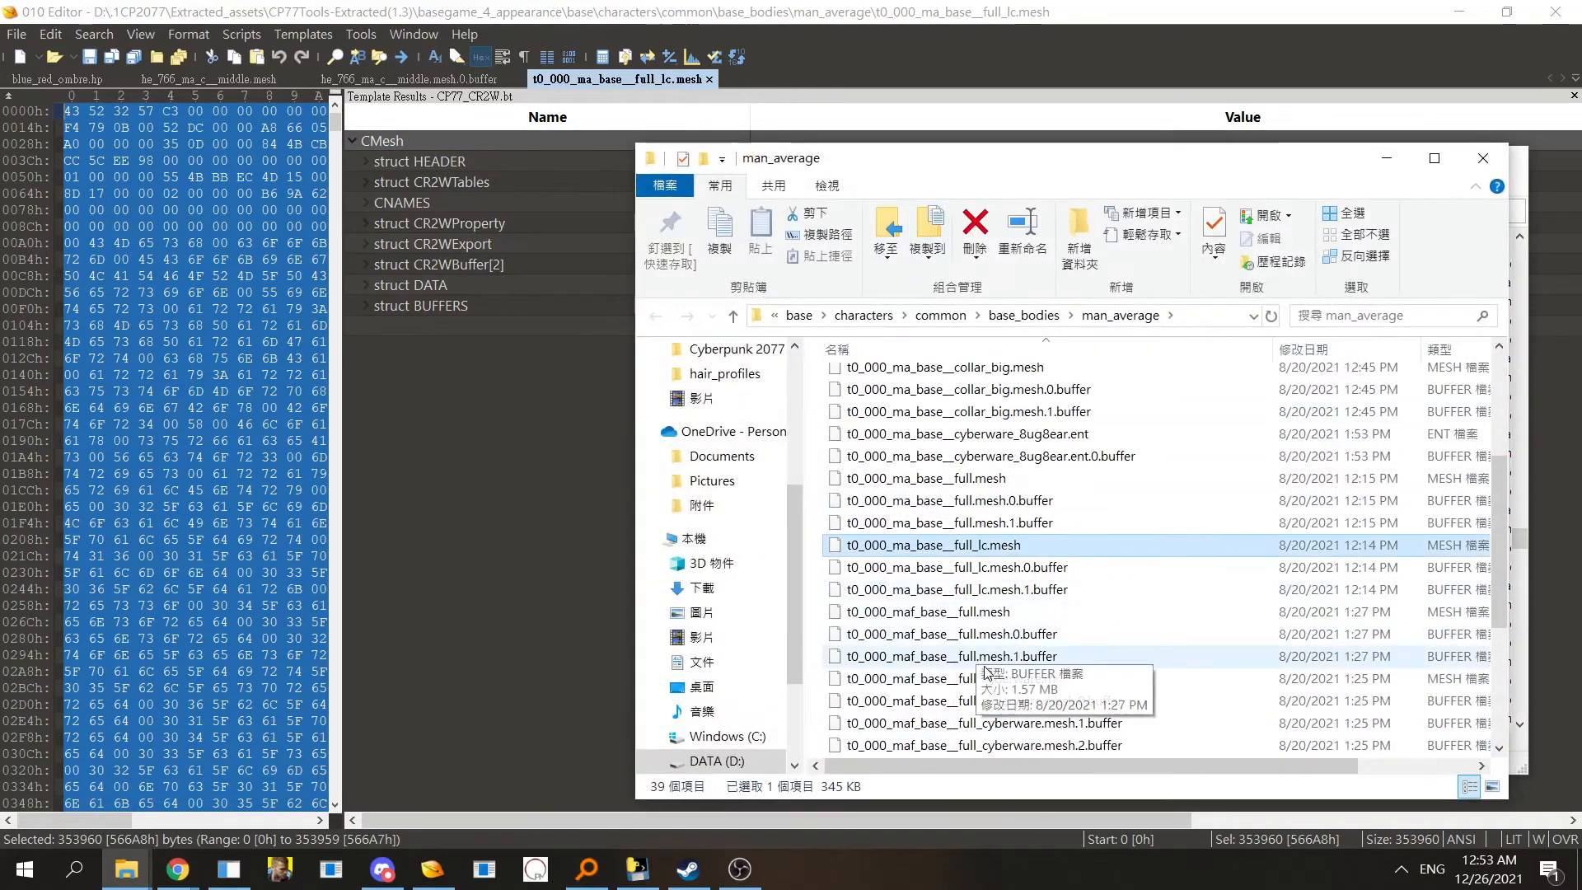
{"action": "left_click", "coordinate": [947, 567]}
{"action": "left_click_drag", "start_coordinate": [947, 567], "coordinate": [372, 470]}
- Expand CMaterialInstance[0] and its FILES section in the body buffer to inspect its import
{"action": "left_click", "coordinate": [516, 140]}
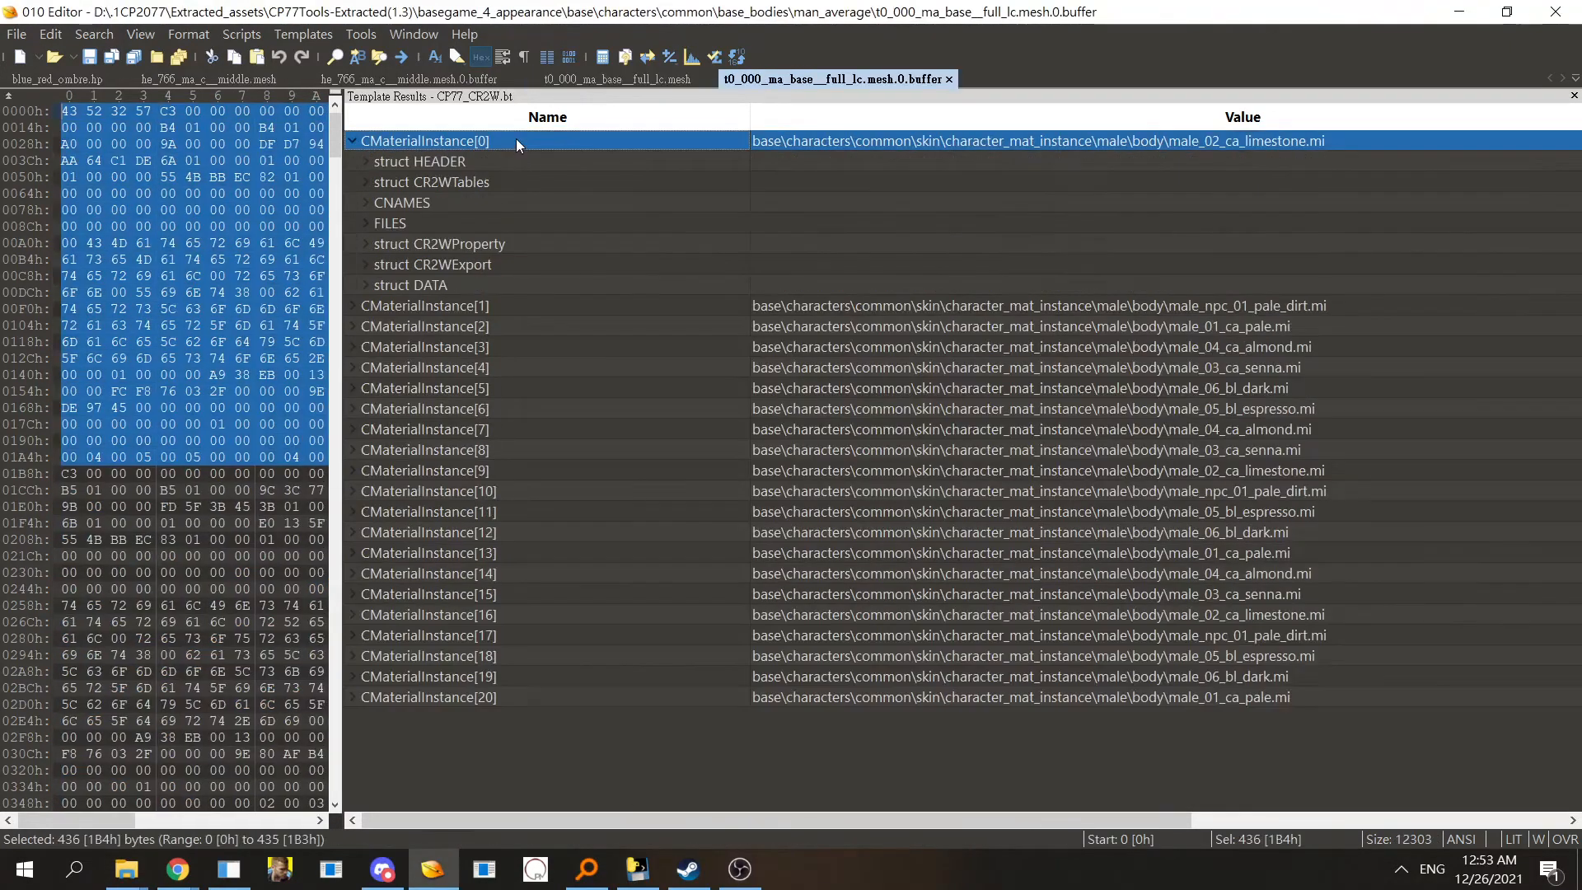
{"action": "double_click", "coordinate": [480, 221]}
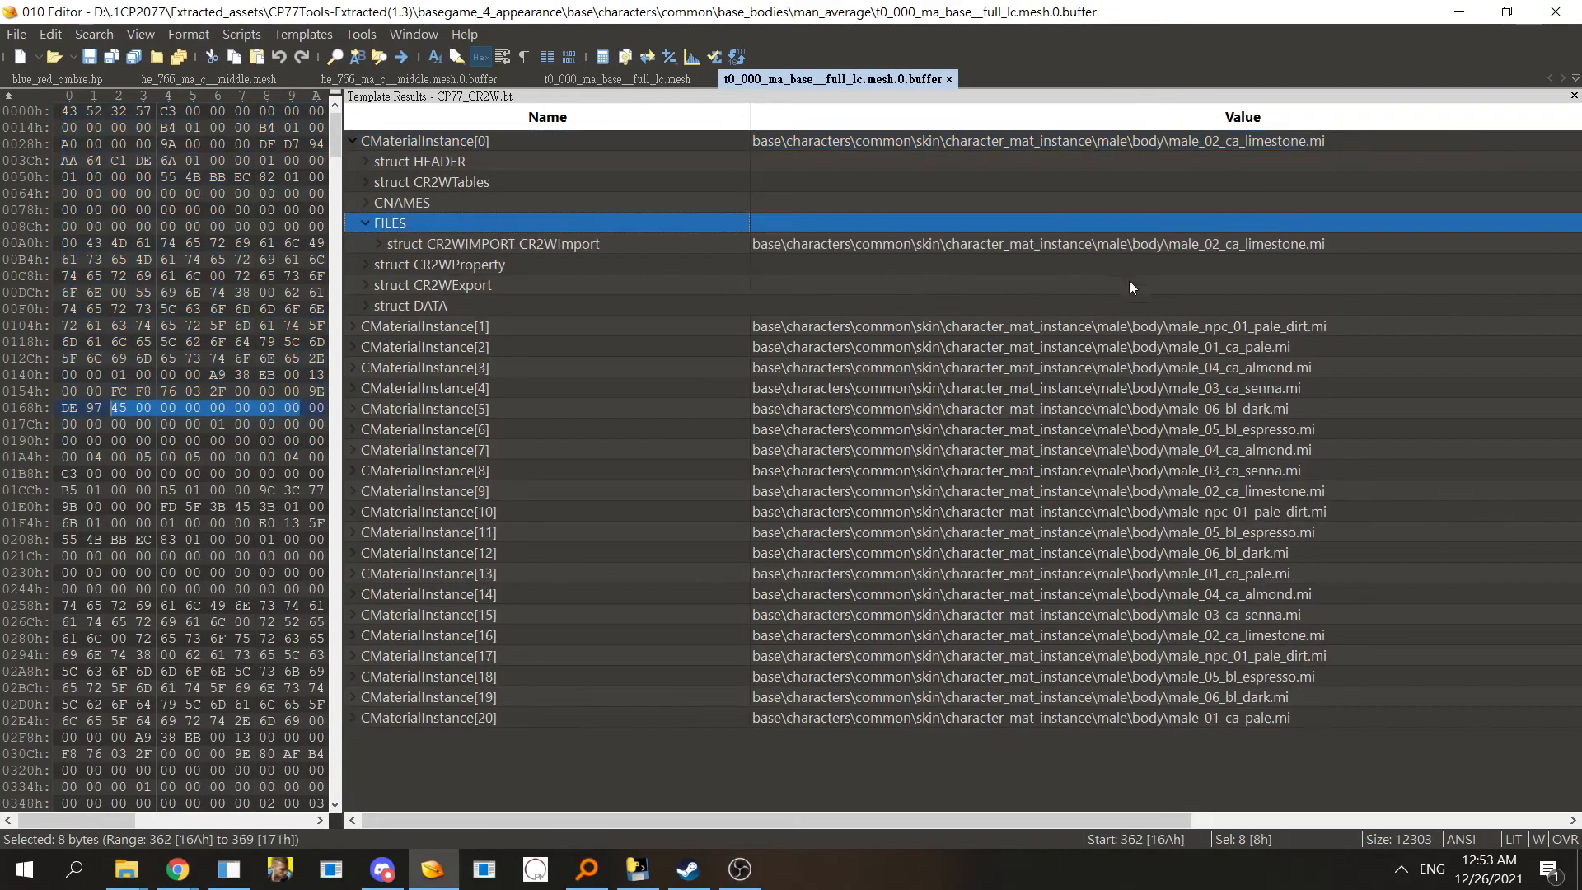
{"action": "left_click", "coordinate": [1089, 245]}
{"action": "left_click", "coordinate": [576, 284]}
{"action": "left_click", "coordinate": [486, 310]}
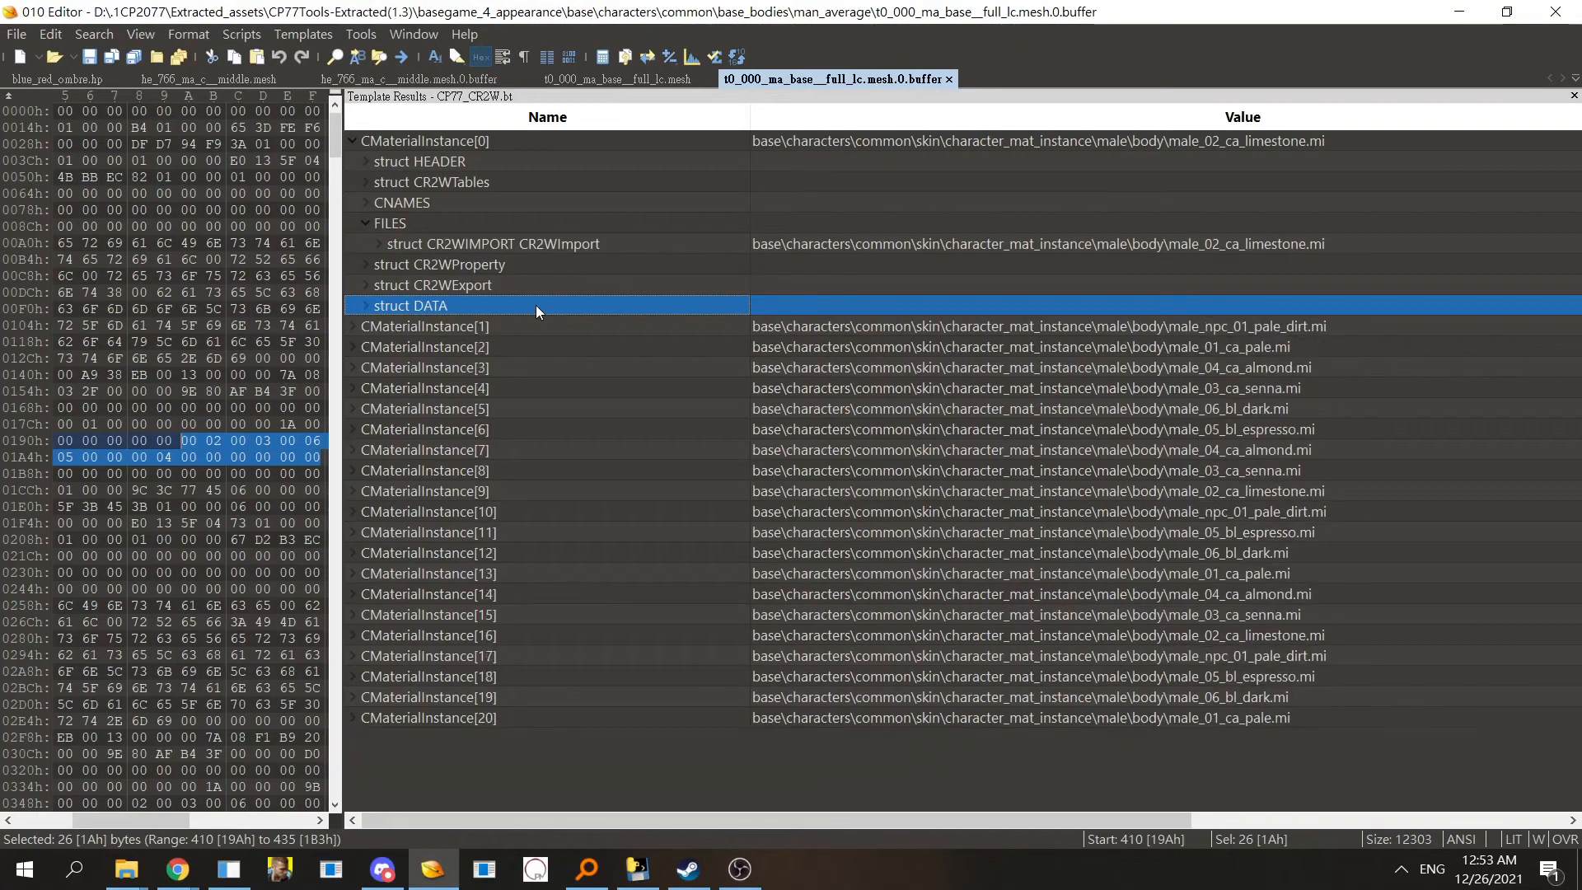
- Open the male_02_ca_limestone.mi import path value of CMaterialInstance[0] for editing
{"action": "left_click", "coordinate": [1249, 245]}
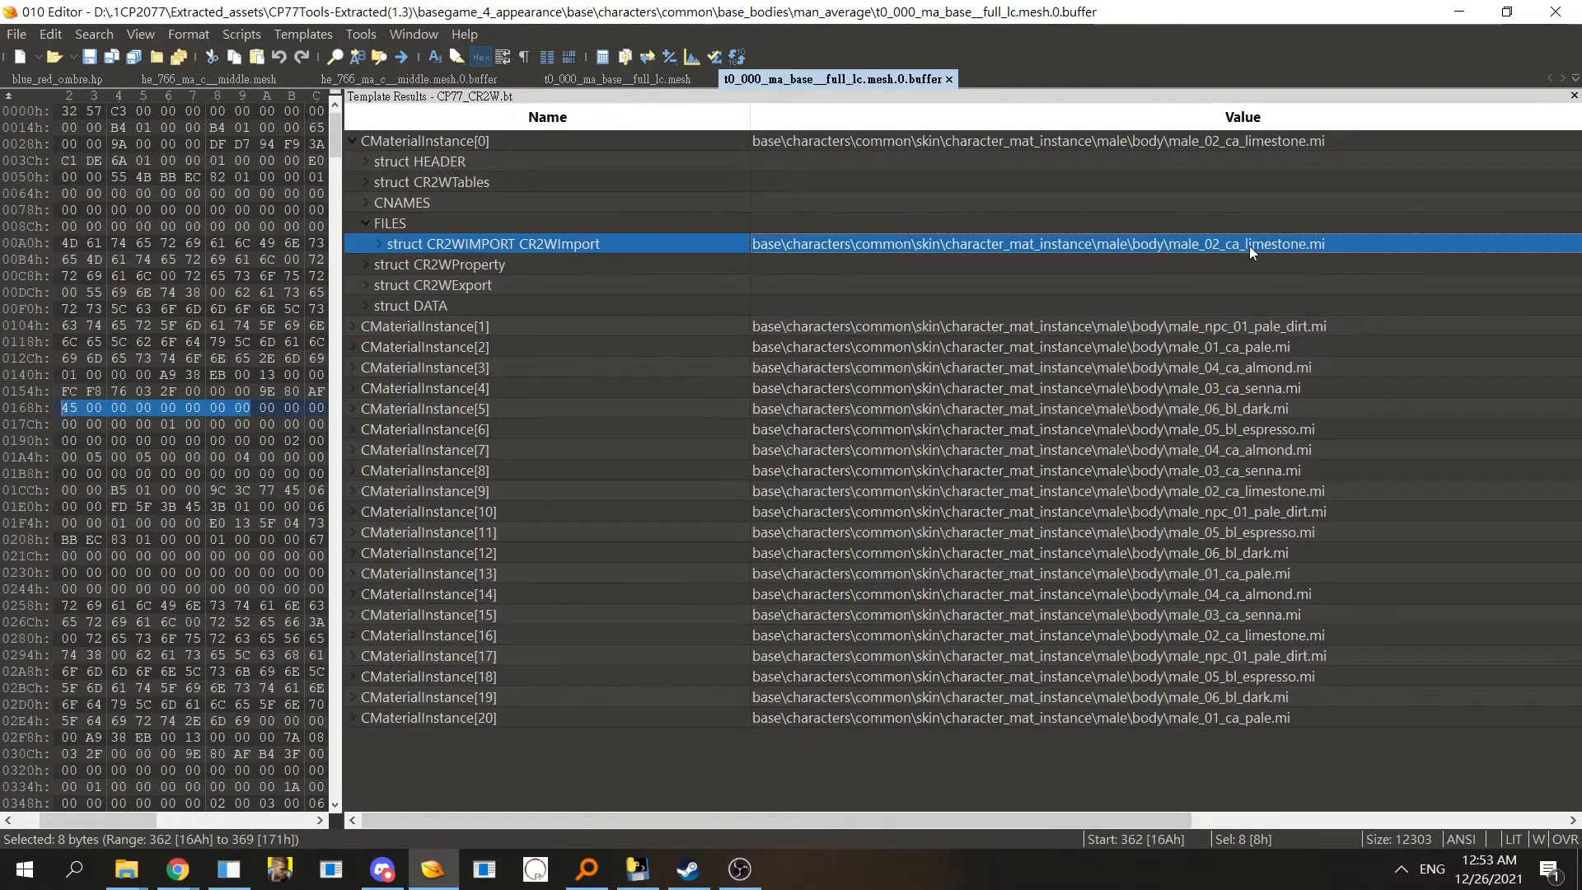
{"action": "left_click", "coordinate": [1249, 246]}
{"action": "key", "text": "Down"}
{"action": "left_click", "coordinate": [1251, 244]}
{"action": "left_click", "coordinate": [1250, 244]}
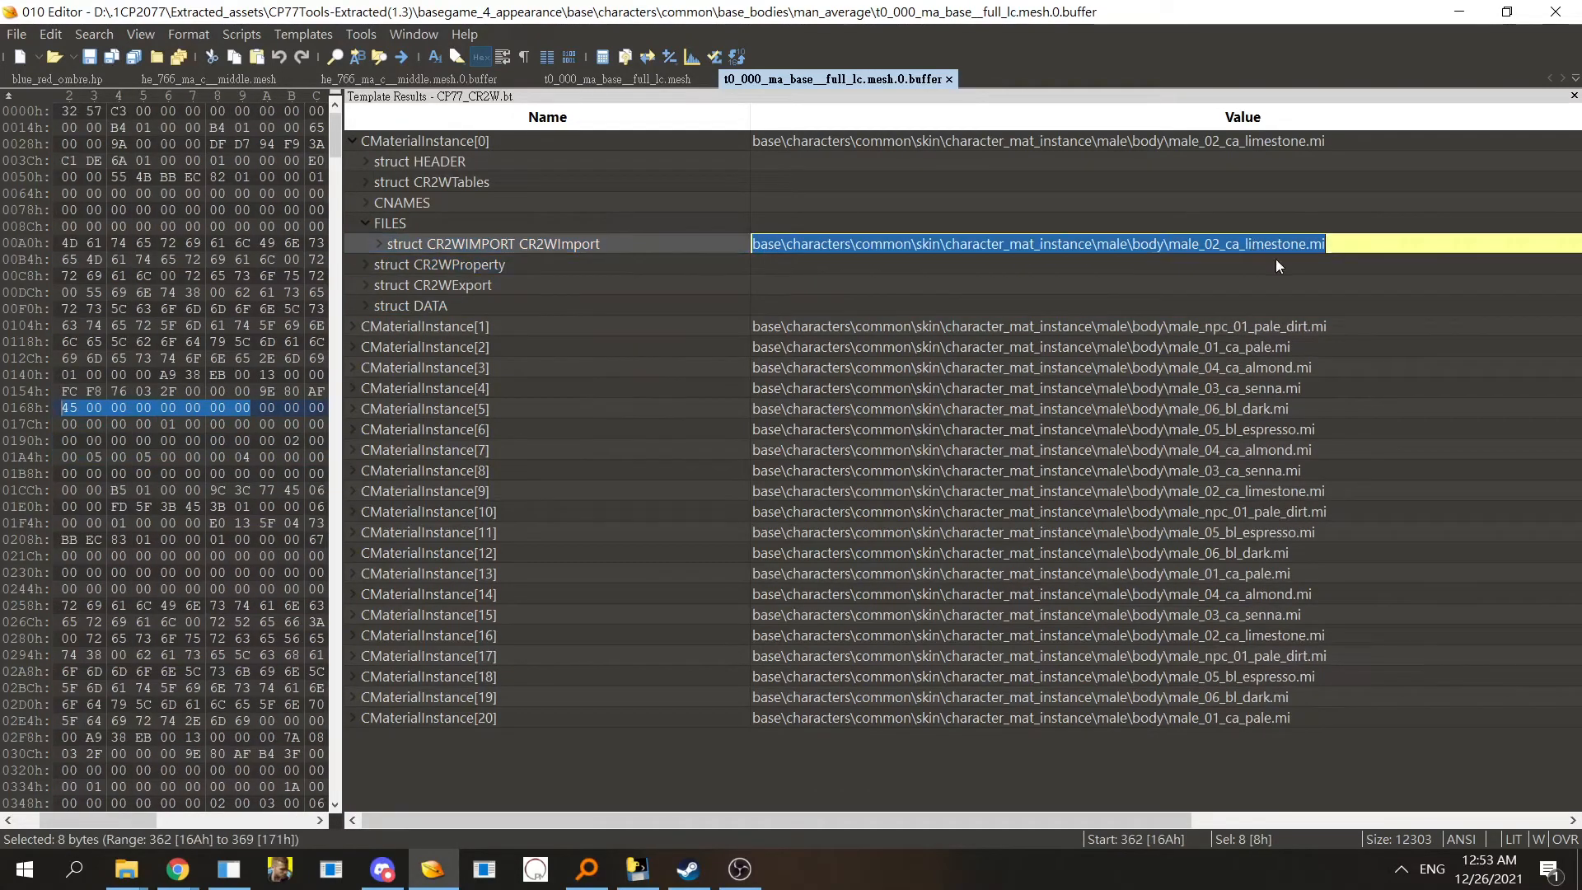
{"action": "left_click", "coordinate": [1254, 231]}
{"action": "left_click", "coordinate": [1260, 244]}
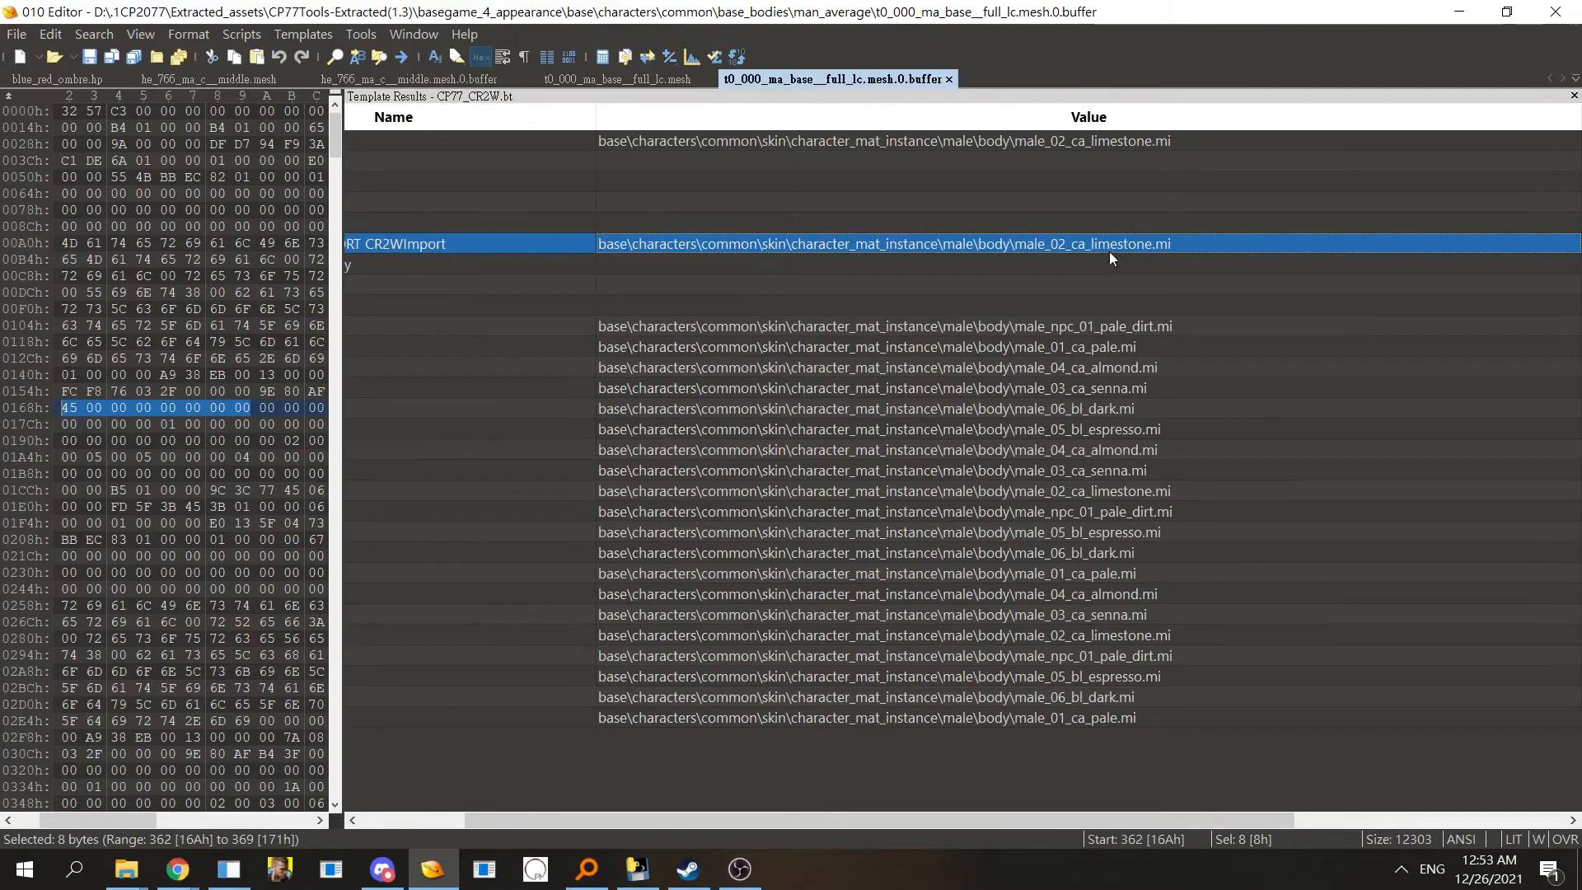
- Copy the male_02_ca_limestone name from CMaterialInstance[0]'s import path in the body buffer
{"action": "left_click", "coordinate": [1107, 247]}
{"action": "left_click", "coordinate": [1094, 254]}
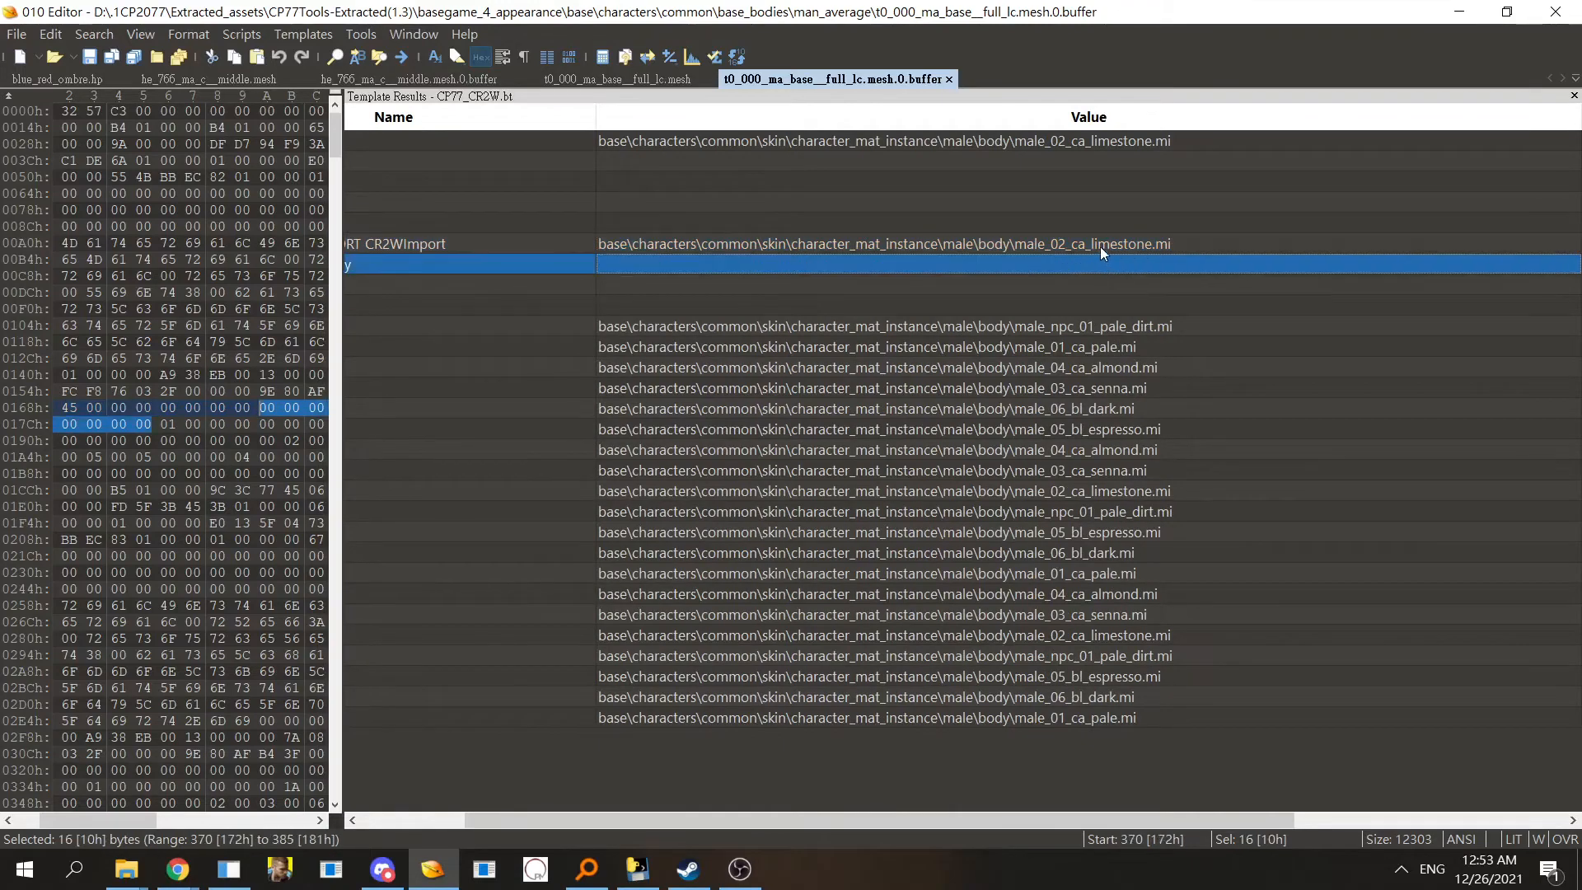
{"action": "left_click", "coordinate": [1103, 247]}
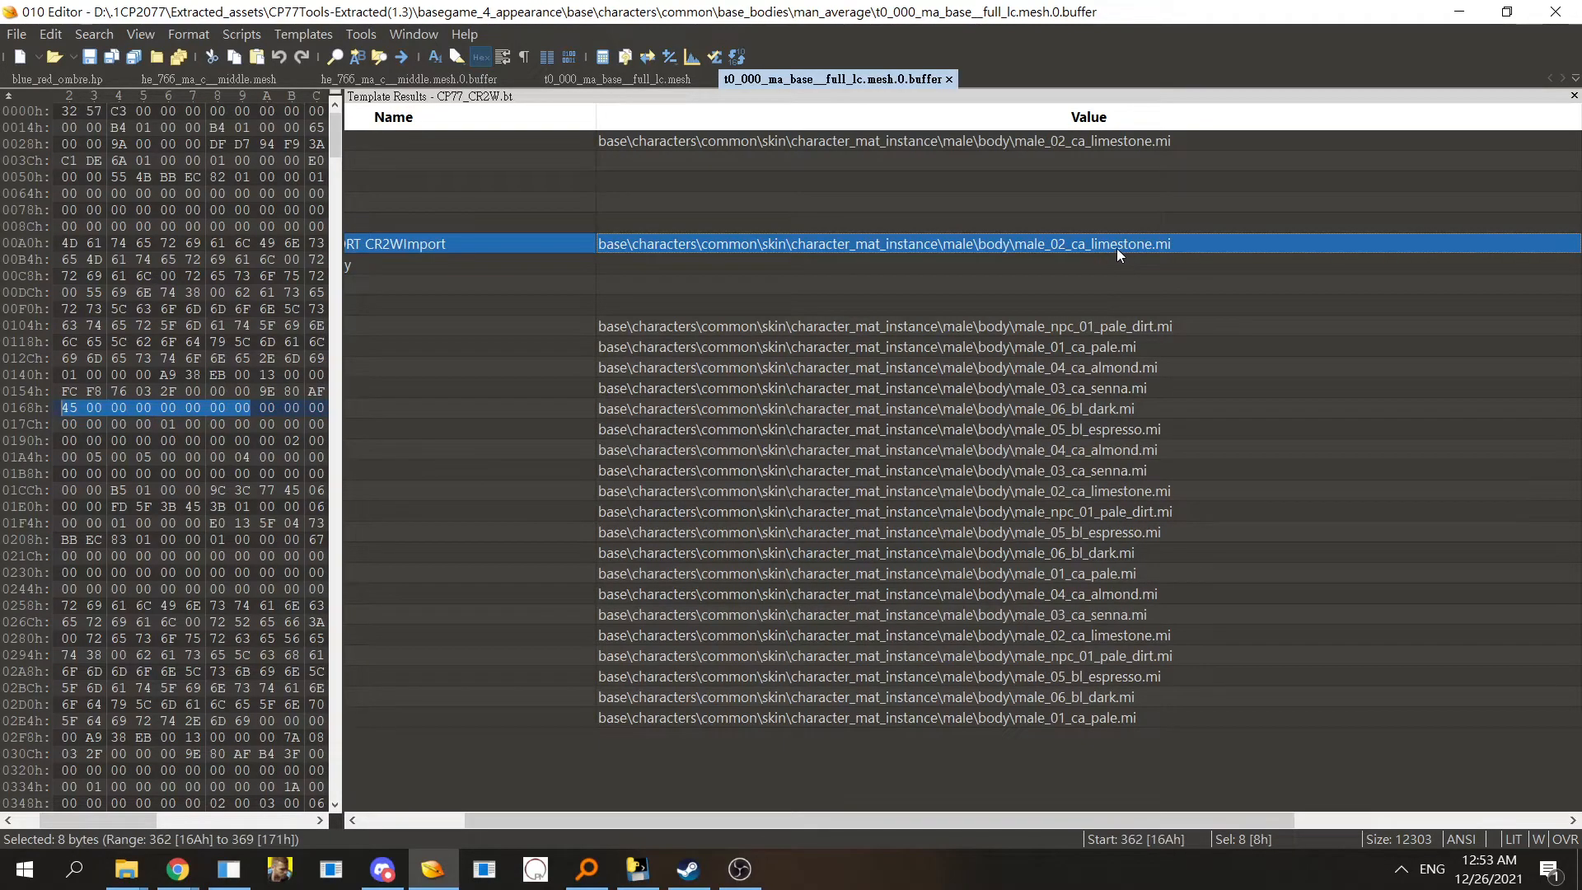
{"action": "left_click", "coordinate": [1117, 249]}
{"action": "double_click", "coordinate": [1116, 247]}
{"action": "left_click", "coordinate": [1128, 248]}
{"action": "left_click", "coordinate": [1119, 245]}
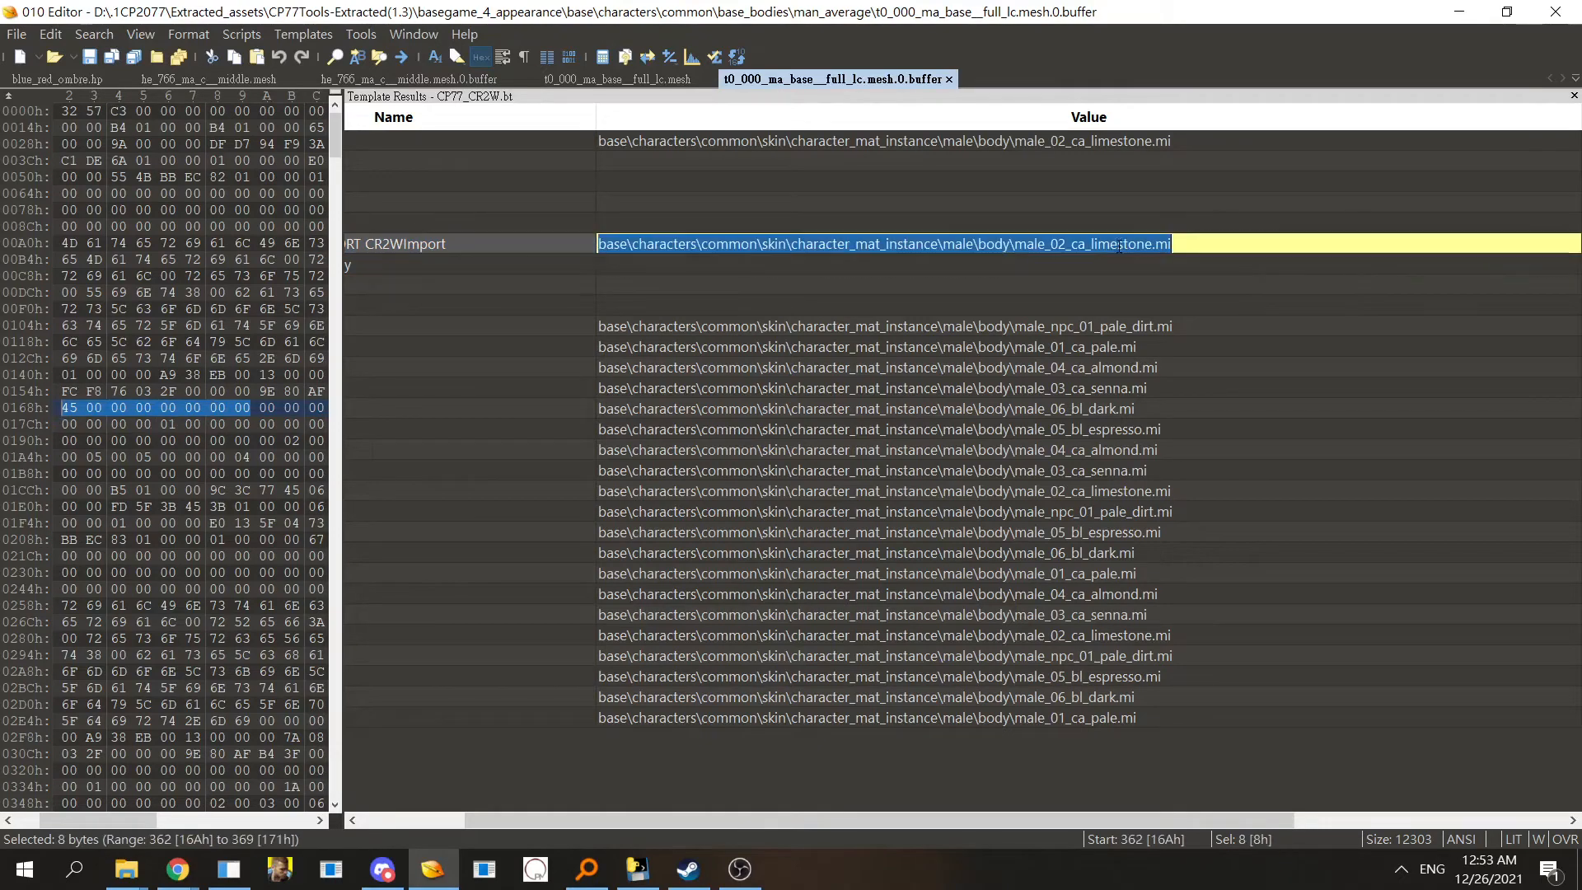
{"action": "double_click", "coordinate": [1119, 244]}
{"action": "key", "text": "ctrl+c"}
{"action": "left_click", "coordinate": [1119, 268]}
- Search Everything for male_02_ca_limestone and open the 1.3 male_02_ca_limestone.mi in 010 Editor
{"action": "left_click", "coordinate": [588, 865]}
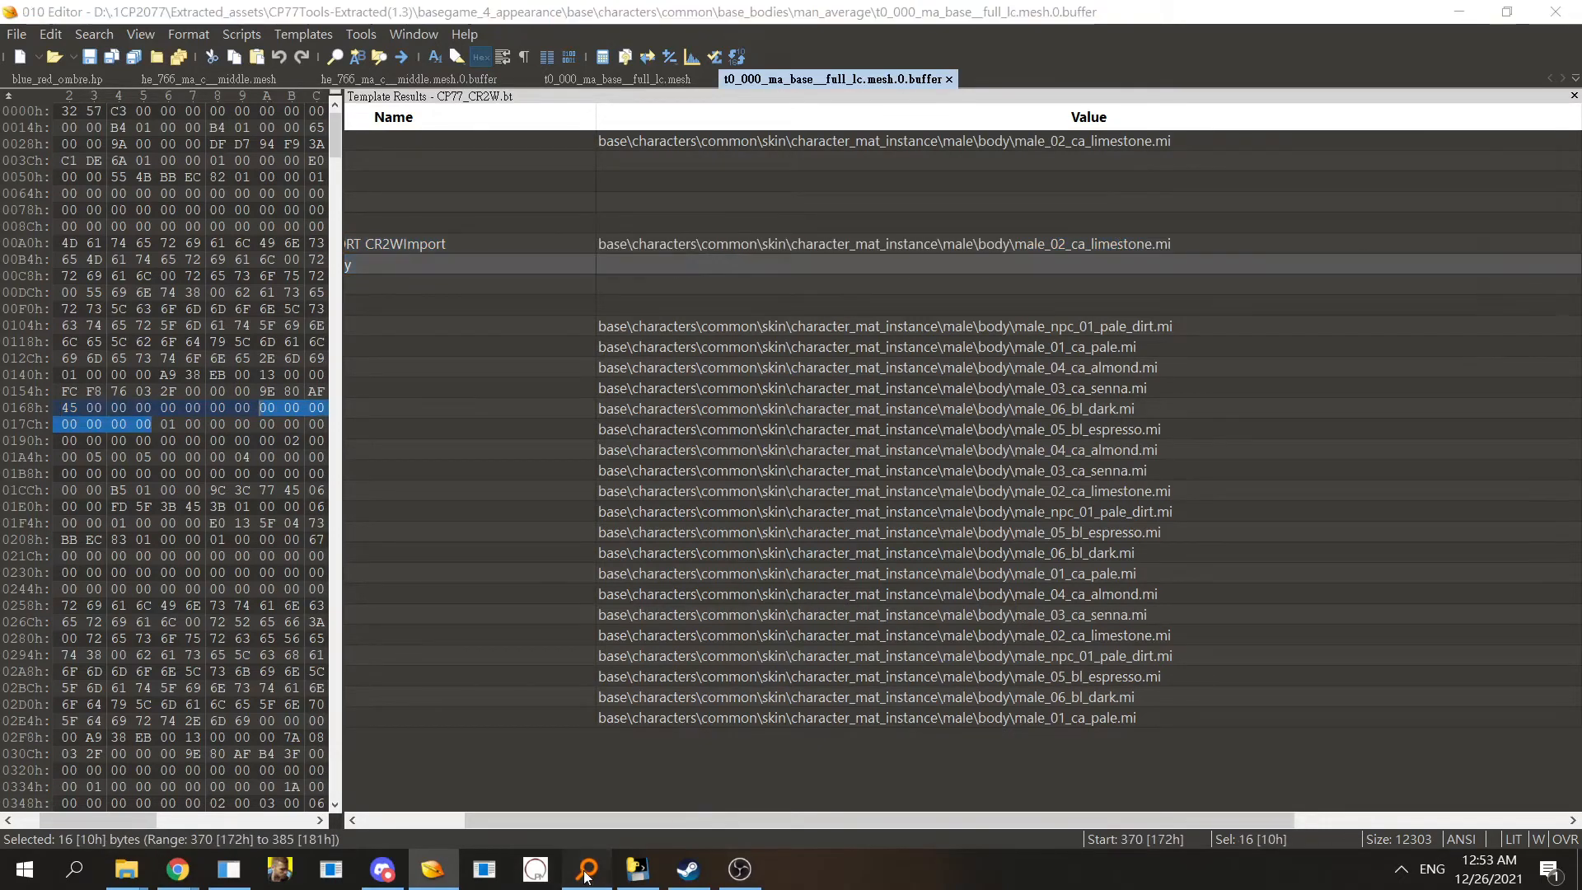
{"action": "double_click", "coordinate": [811, 210]}
{"action": "key", "text": "ctrl+v"}
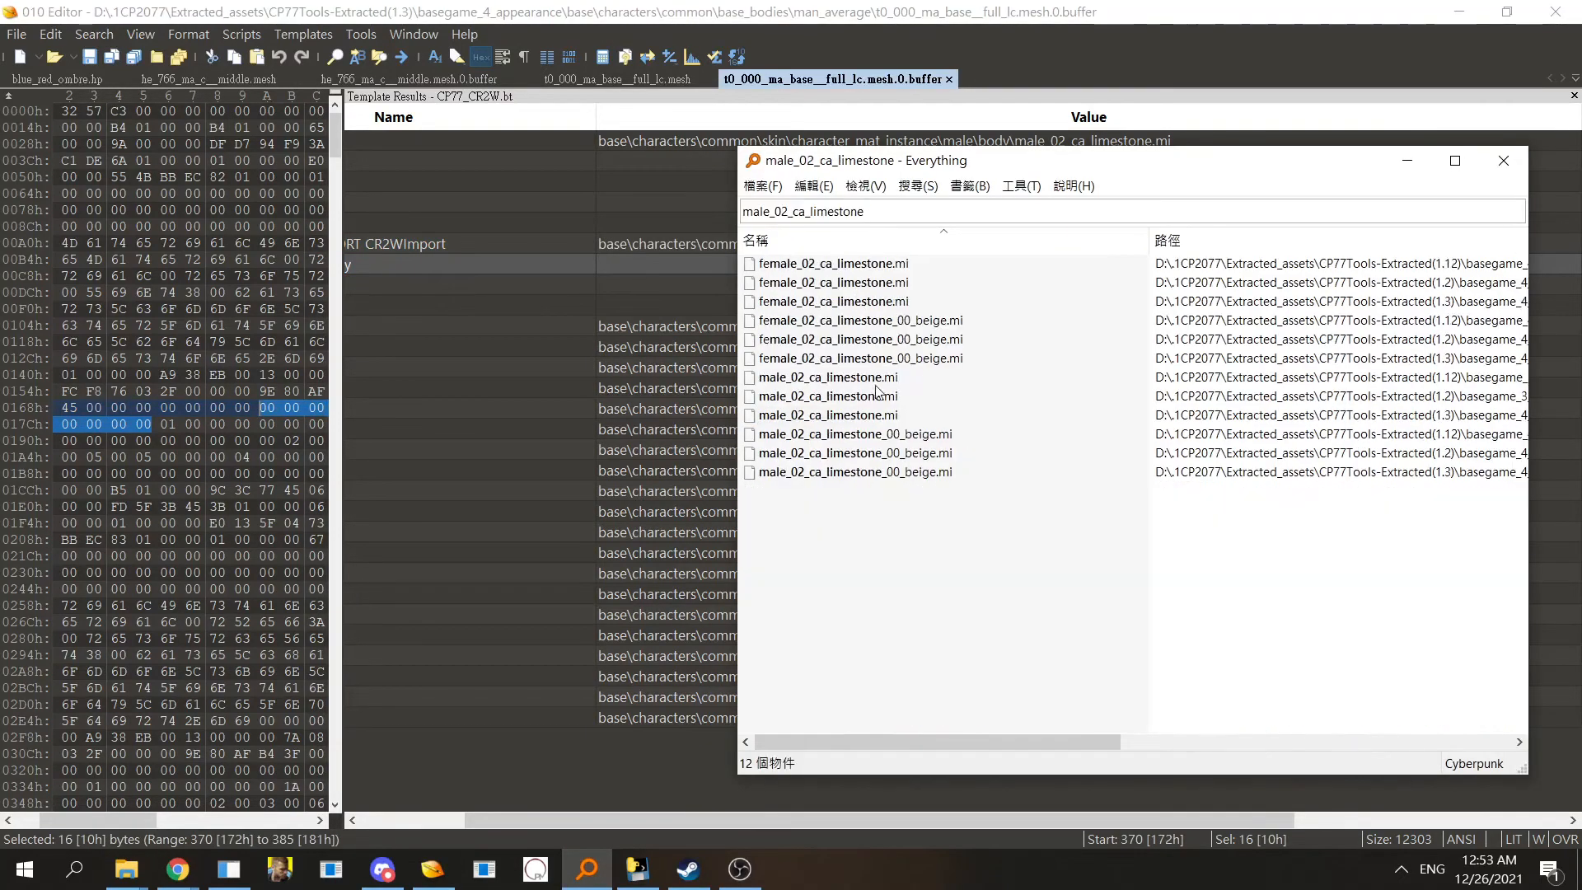
{"action": "double_click", "coordinate": [830, 414]}
{"action": "left_click", "coordinate": [525, 144]}
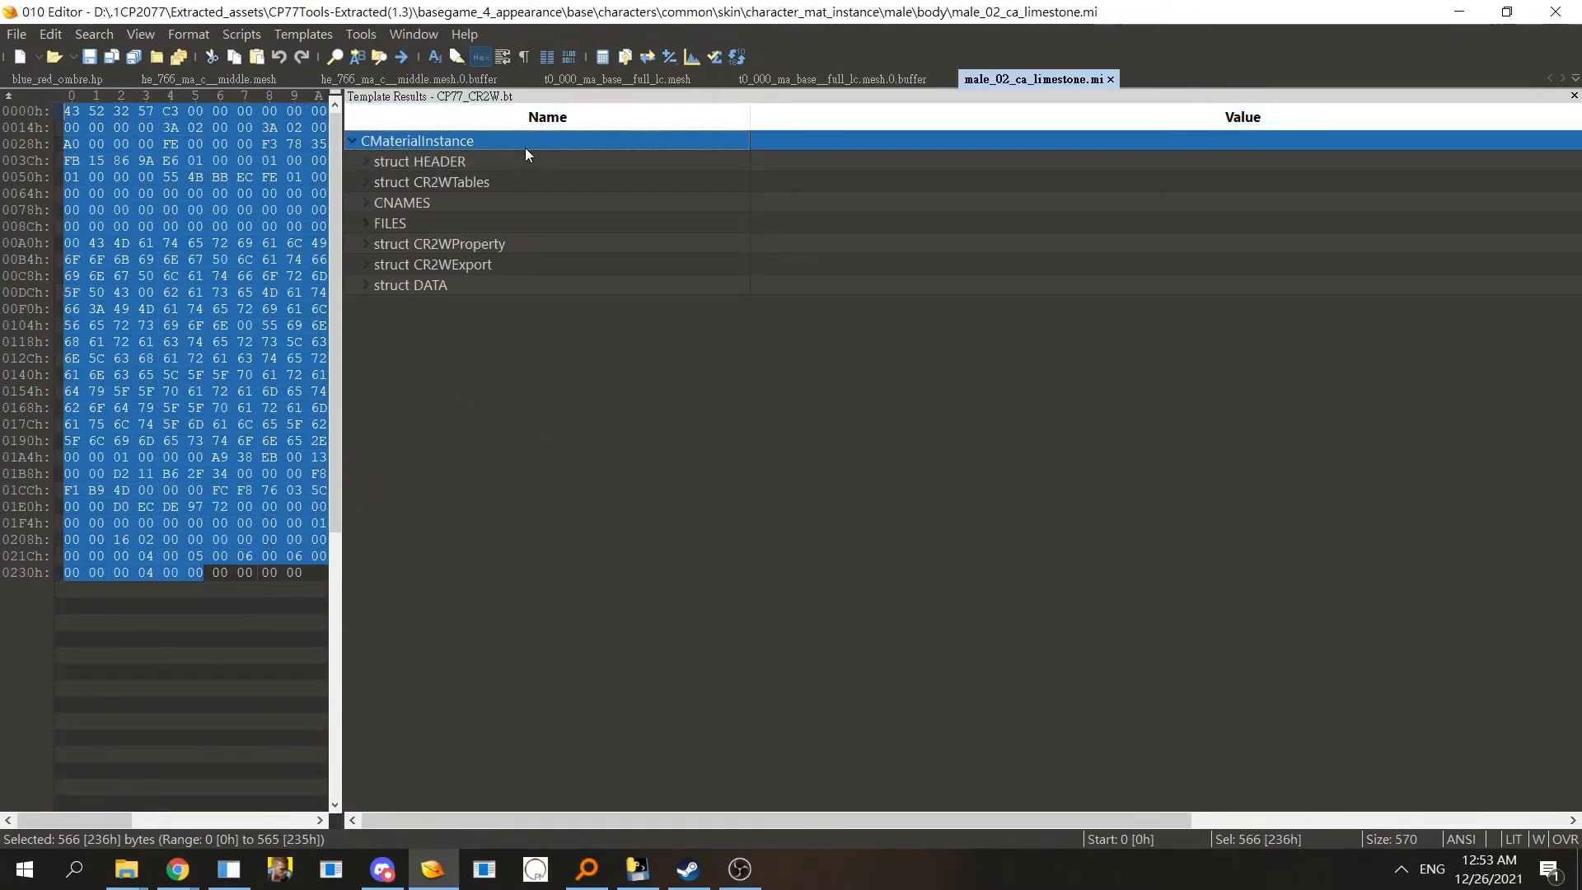
- Expand FILES in male_02_ca_limestone.mi to inspect its import path
{"action": "left_click", "coordinate": [493, 224]}
{"action": "double_click", "coordinate": [493, 224]}
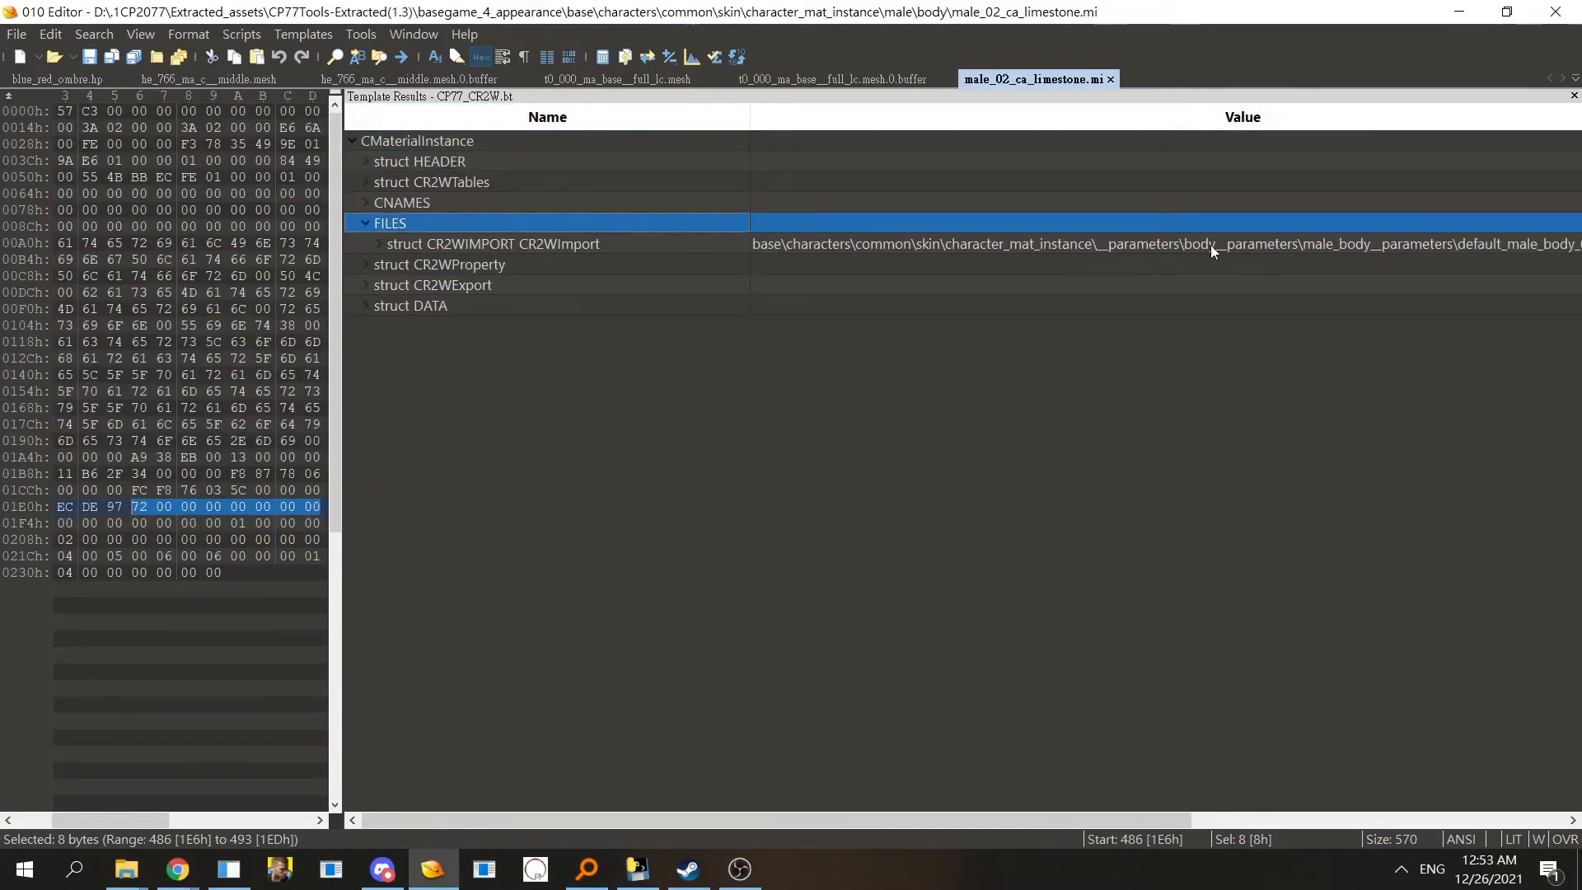
{"action": "double_click", "coordinate": [1540, 247]}
{"action": "double_click", "coordinate": [1539, 245]}
{"action": "left_click", "coordinate": [1067, 306]}
- Close the male_02_ca_limestone.mi tab and the t0_000 body mesh and buffer tabs
{"action": "left_click", "coordinate": [838, 82]}
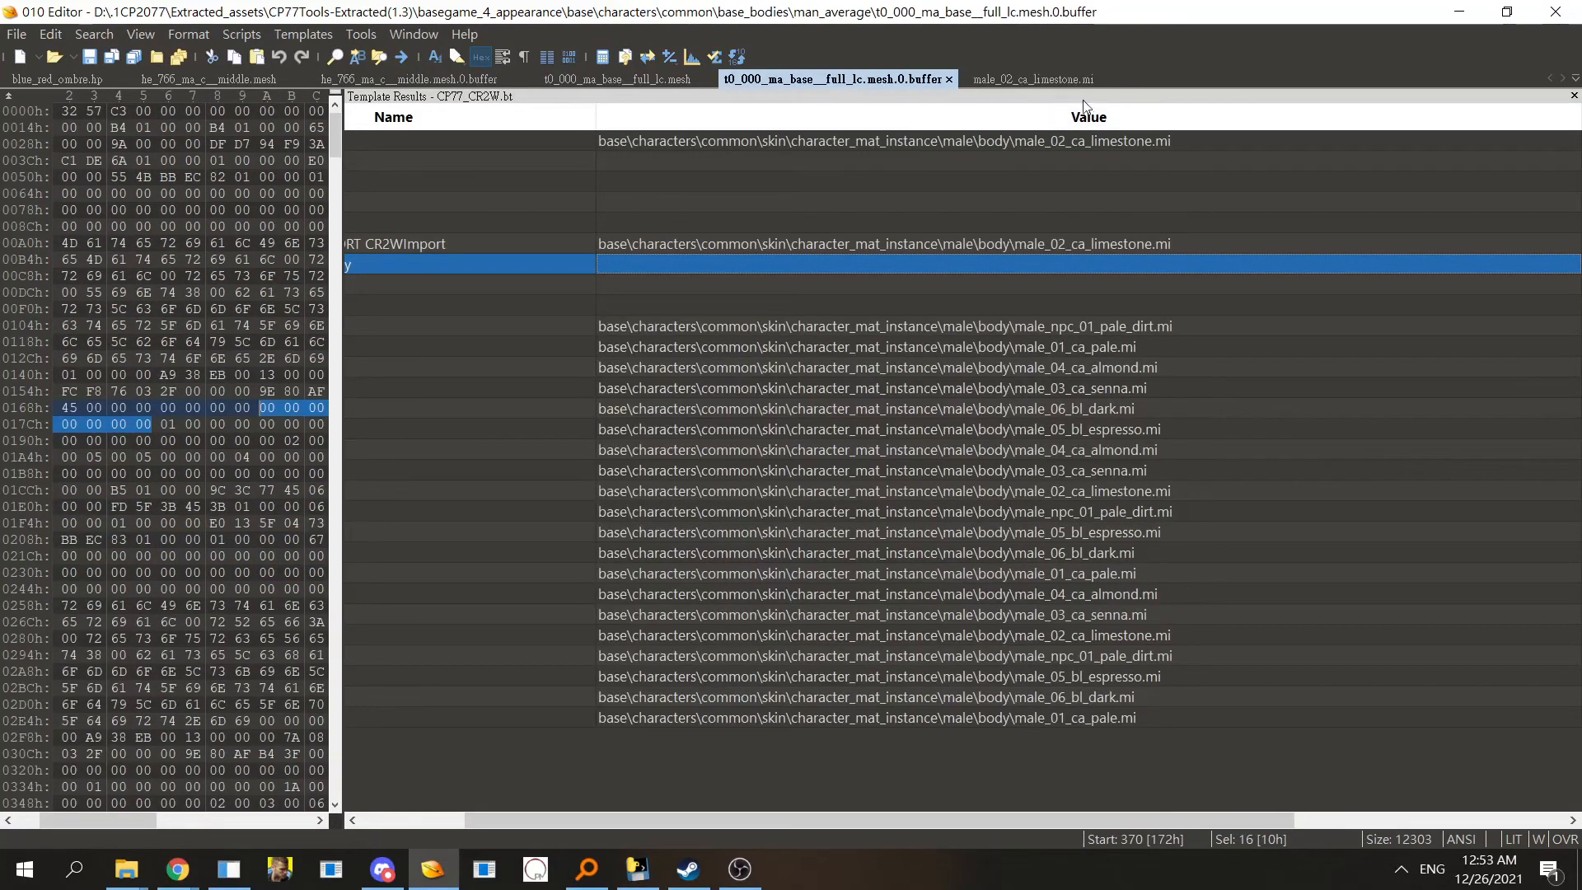
{"action": "left_click", "coordinate": [1109, 82]}
{"action": "left_click", "coordinate": [1111, 81]}
{"action": "left_click_drag", "start_coordinate": [561, 820], "coordinate": [456, 820]}
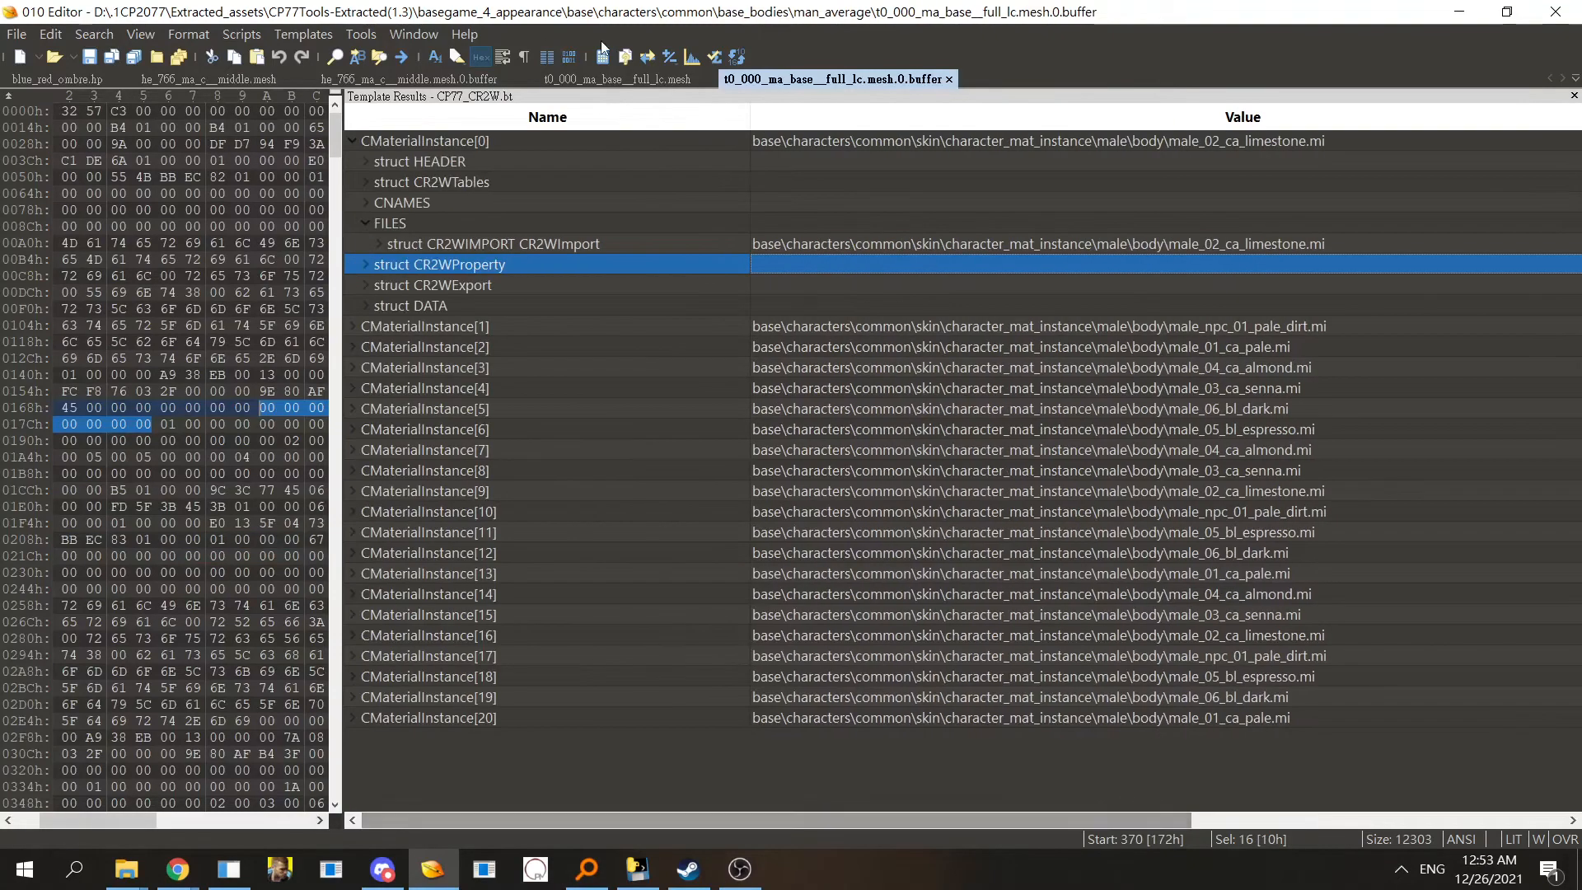
{"action": "left_click", "coordinate": [534, 140]}
{"action": "left_click", "coordinate": [651, 79]}
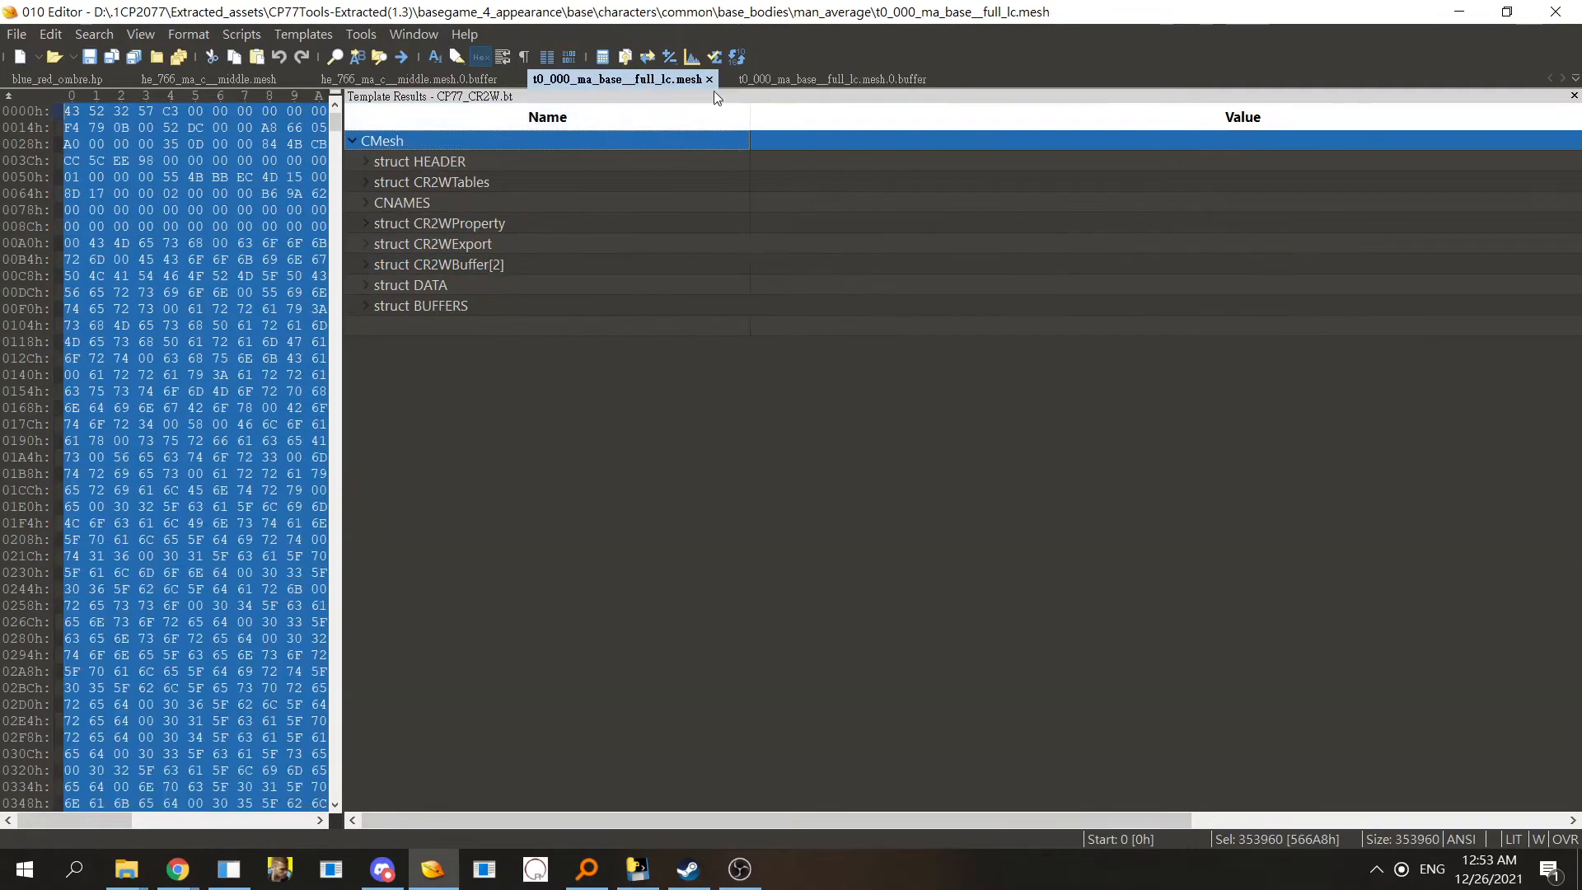
{"action": "left_click", "coordinate": [493, 81]}
{"action": "left_click", "coordinate": [727, 81]}
{"action": "left_click", "coordinate": [709, 80]}
{"action": "left_click", "coordinate": [709, 79]}
{"action": "left_click", "coordinate": [758, 79]}
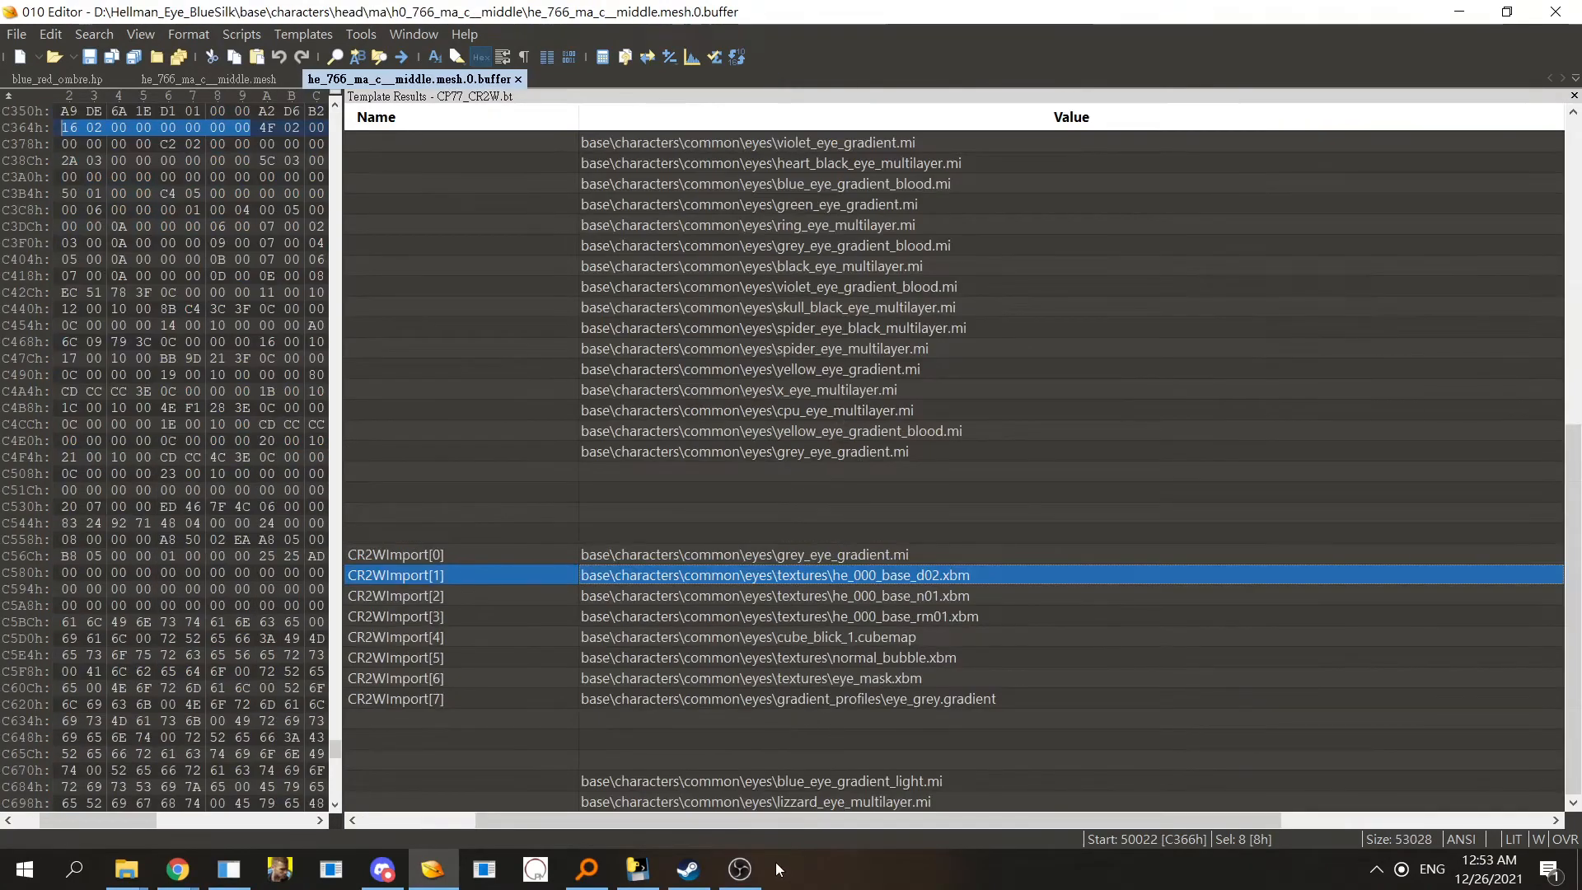
- Open the mod's base\86maylin\textures folder in File Explorer
{"action": "left_click", "coordinate": [1039, 595]}
{"action": "left_click", "coordinate": [1041, 576]}
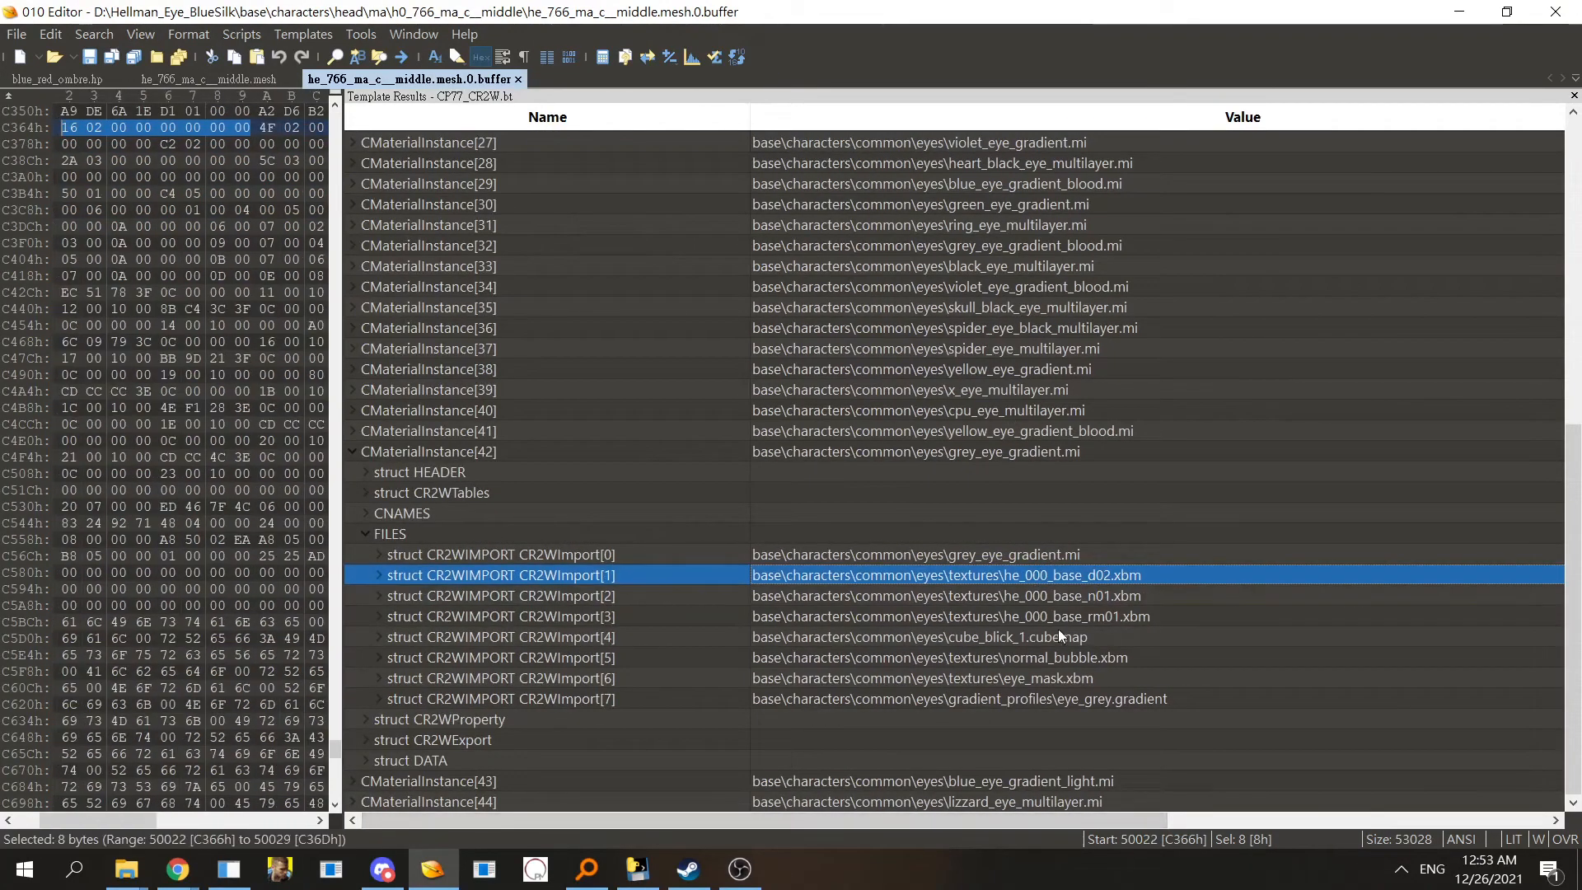
{"action": "mouse_move", "coordinate": [126, 869]}
{"action": "left_click", "coordinate": [141, 805]}
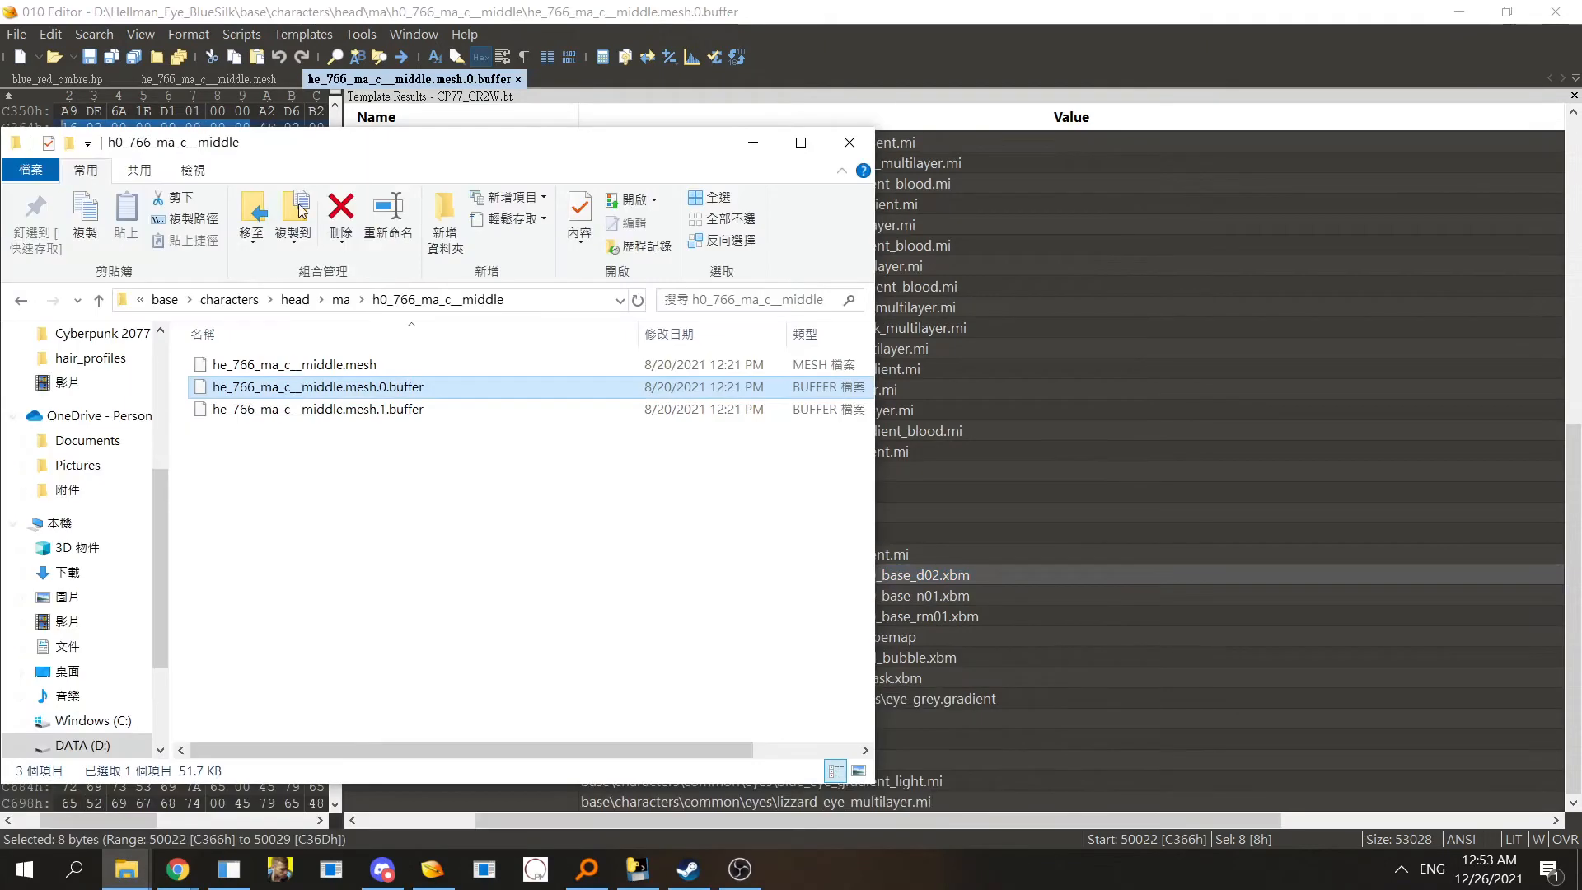
{"action": "left_click", "coordinate": [165, 299]}
{"action": "double_click", "coordinate": [309, 363]}
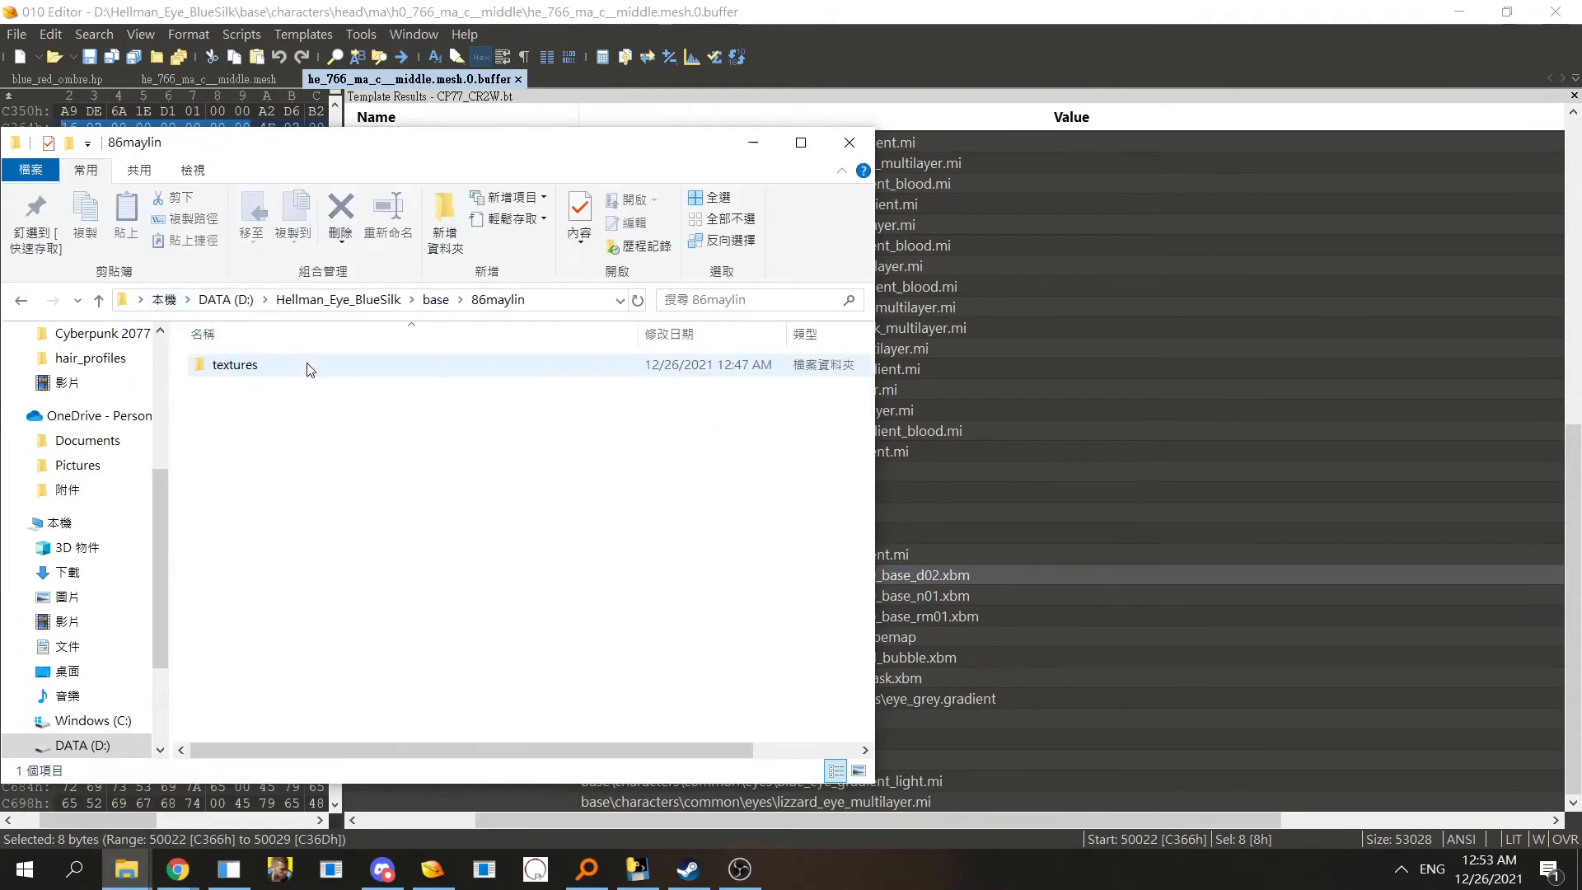
{"action": "double_click", "coordinate": [268, 364]}
{"action": "left_click", "coordinate": [305, 364]}
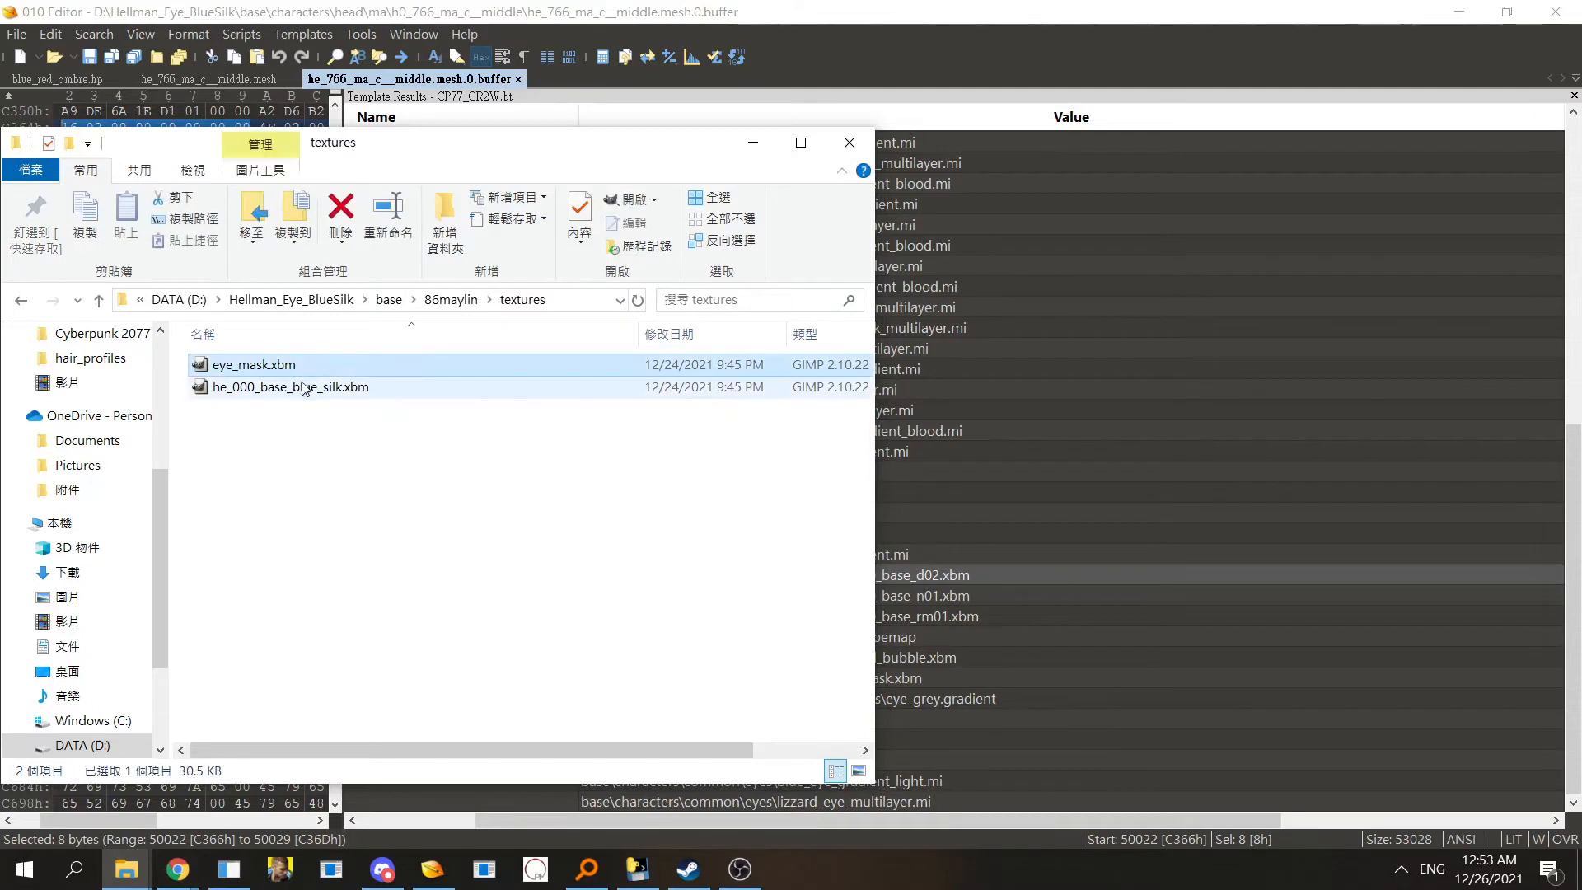
- Assemble the eye_mask.xbm file path in the address bar and cut its base\86maylin\textures\eye_mask.xbm portion
{"action": "left_click", "coordinate": [299, 364]}
{"action": "key", "text": "ctrl+a"}
{"action": "key", "text": "ctrl+c"}
{"action": "left_click", "coordinate": [571, 301]}
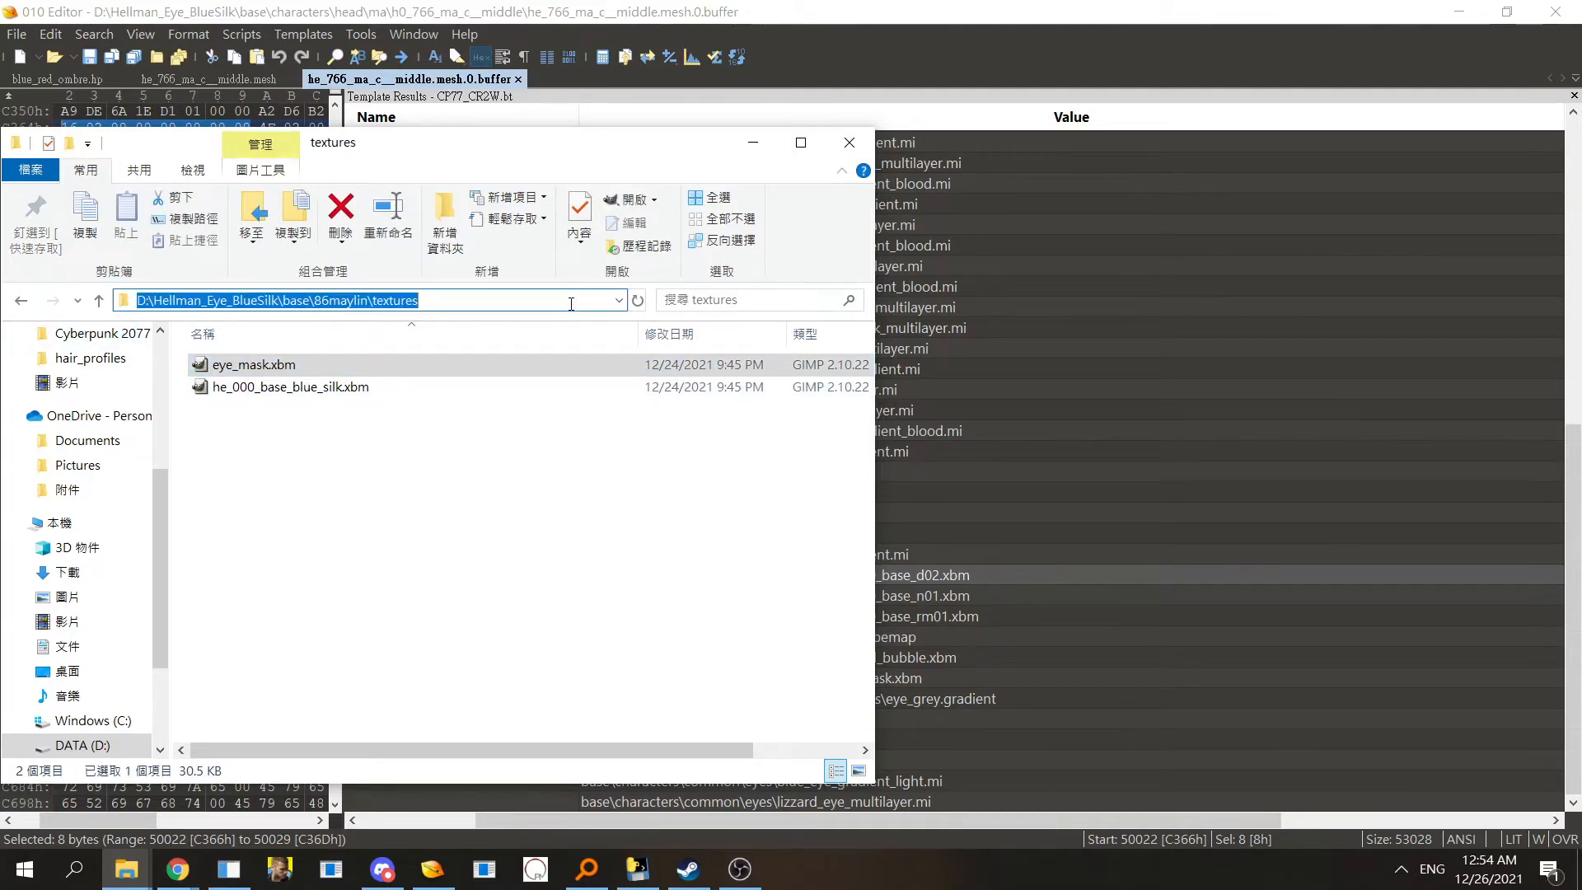
{"action": "left_click", "coordinate": [571, 303]}
{"action": "type", "text": "\\"}
{"action": "key", "text": "ctrl+v"}
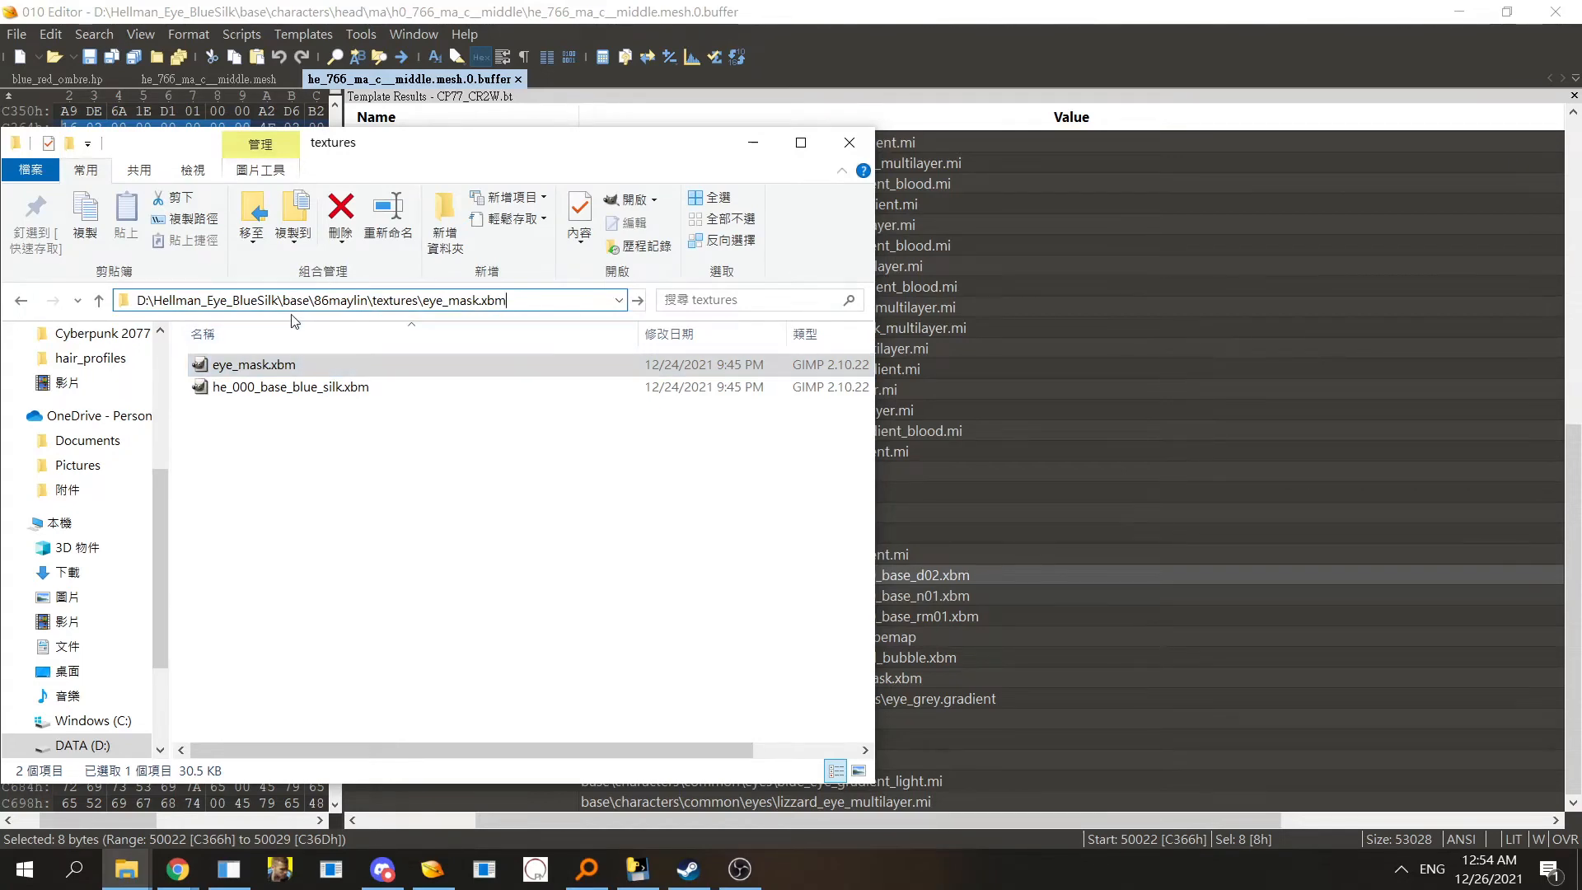
{"action": "left_click_drag", "start_coordinate": [283, 300], "coordinate": [585, 308]}
{"action": "key", "text": "ctrl+x"}
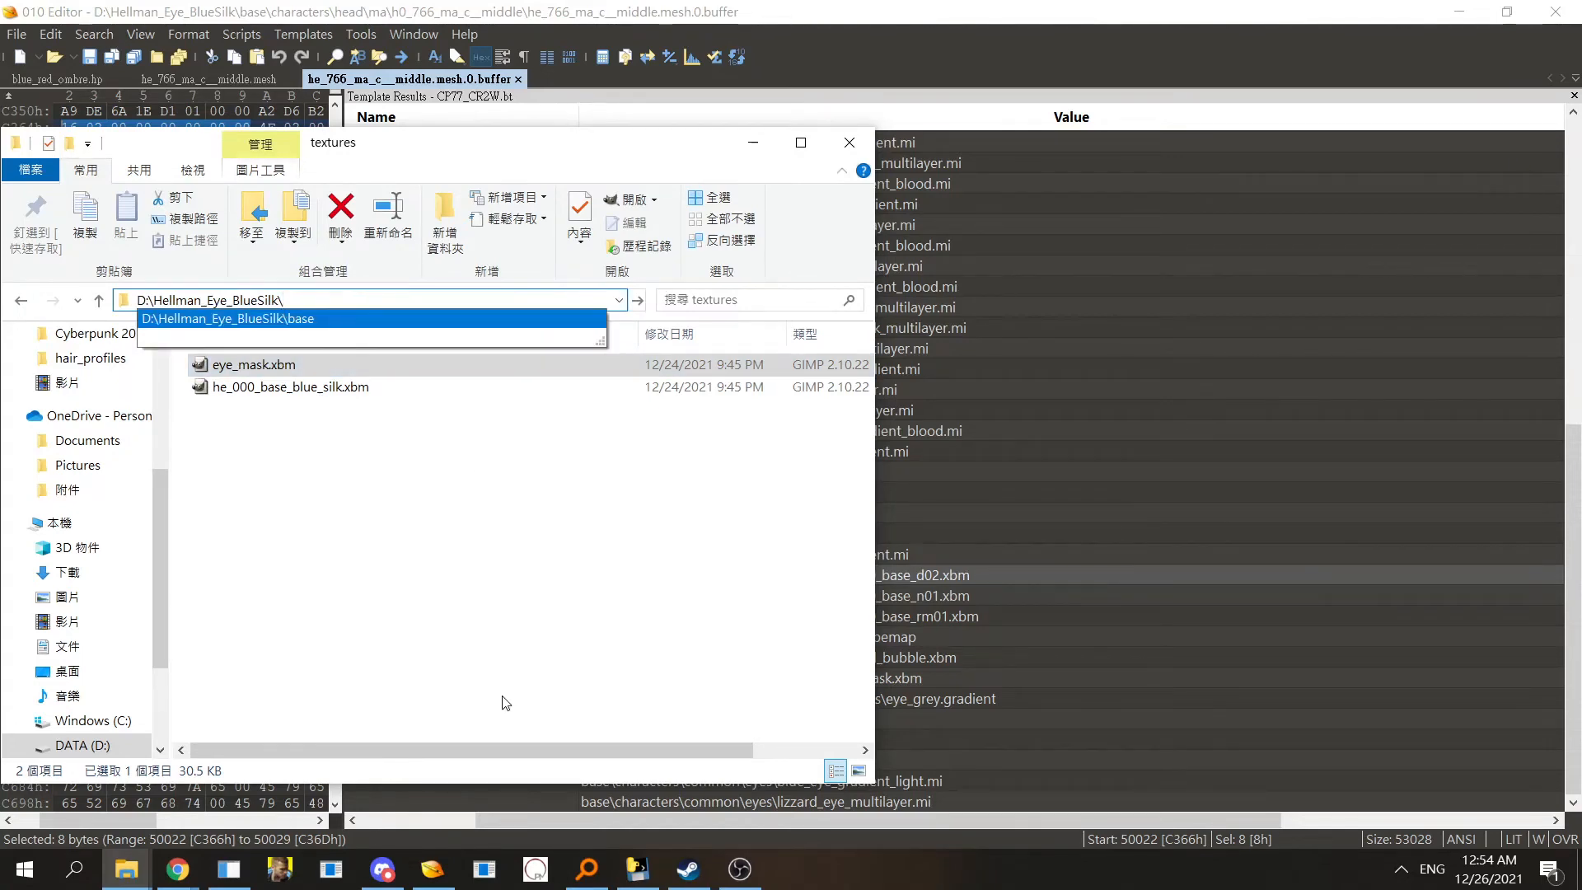
- Set CMaterialInstance[42]'s CR2WImport[6] path to base\86maylin\textures\eye_mask.xbm
{"action": "left_click", "coordinate": [445, 582]}
{"action": "left_click", "coordinate": [1063, 656]}
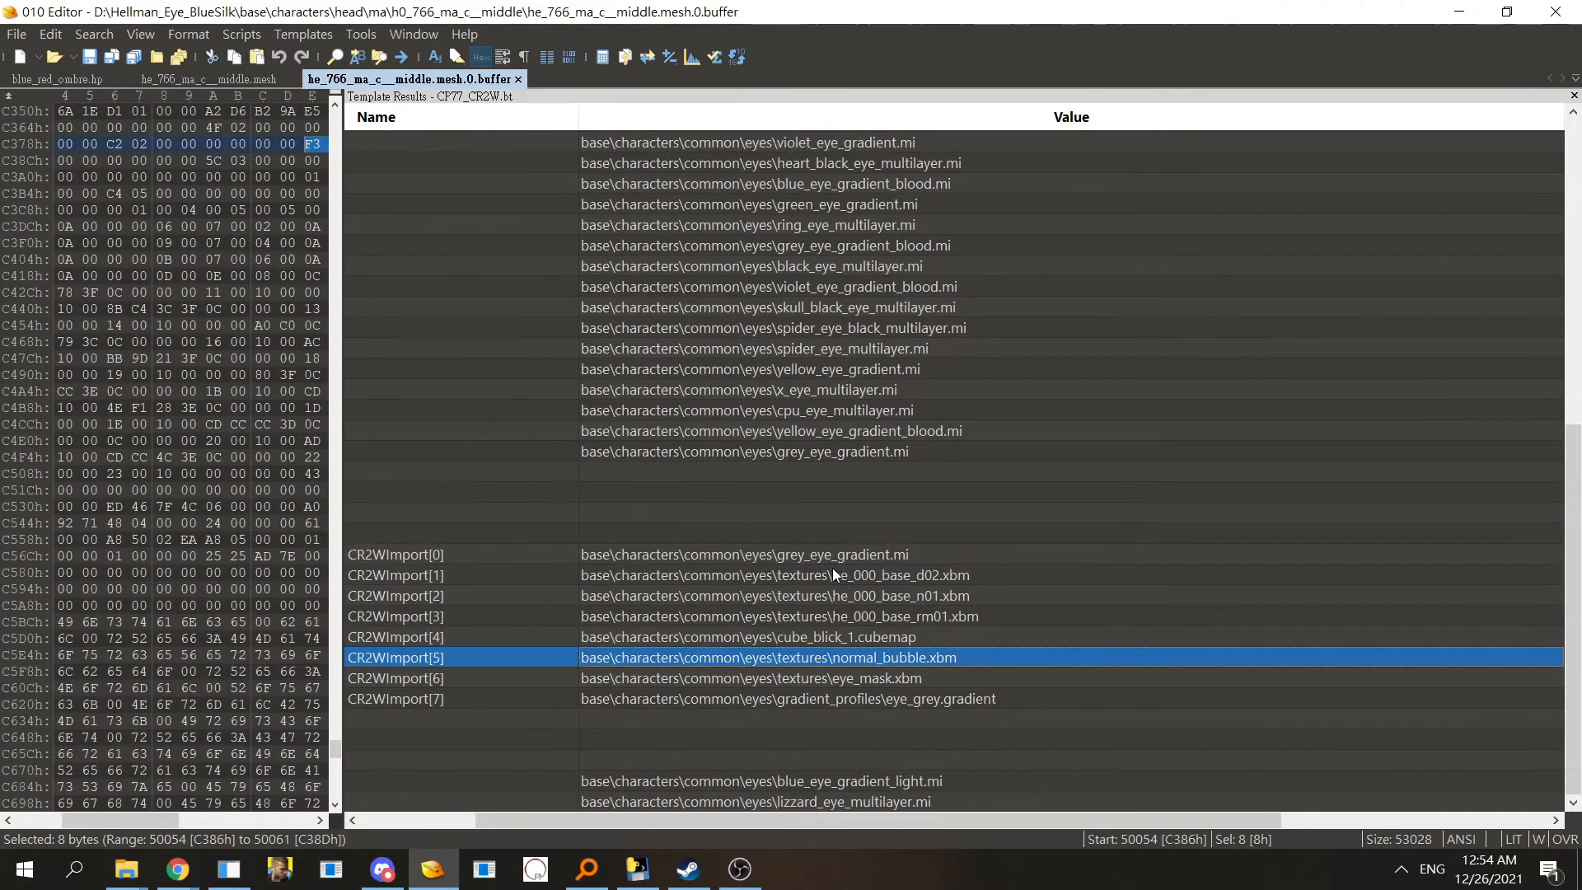
{"action": "left_click", "coordinate": [833, 680]}
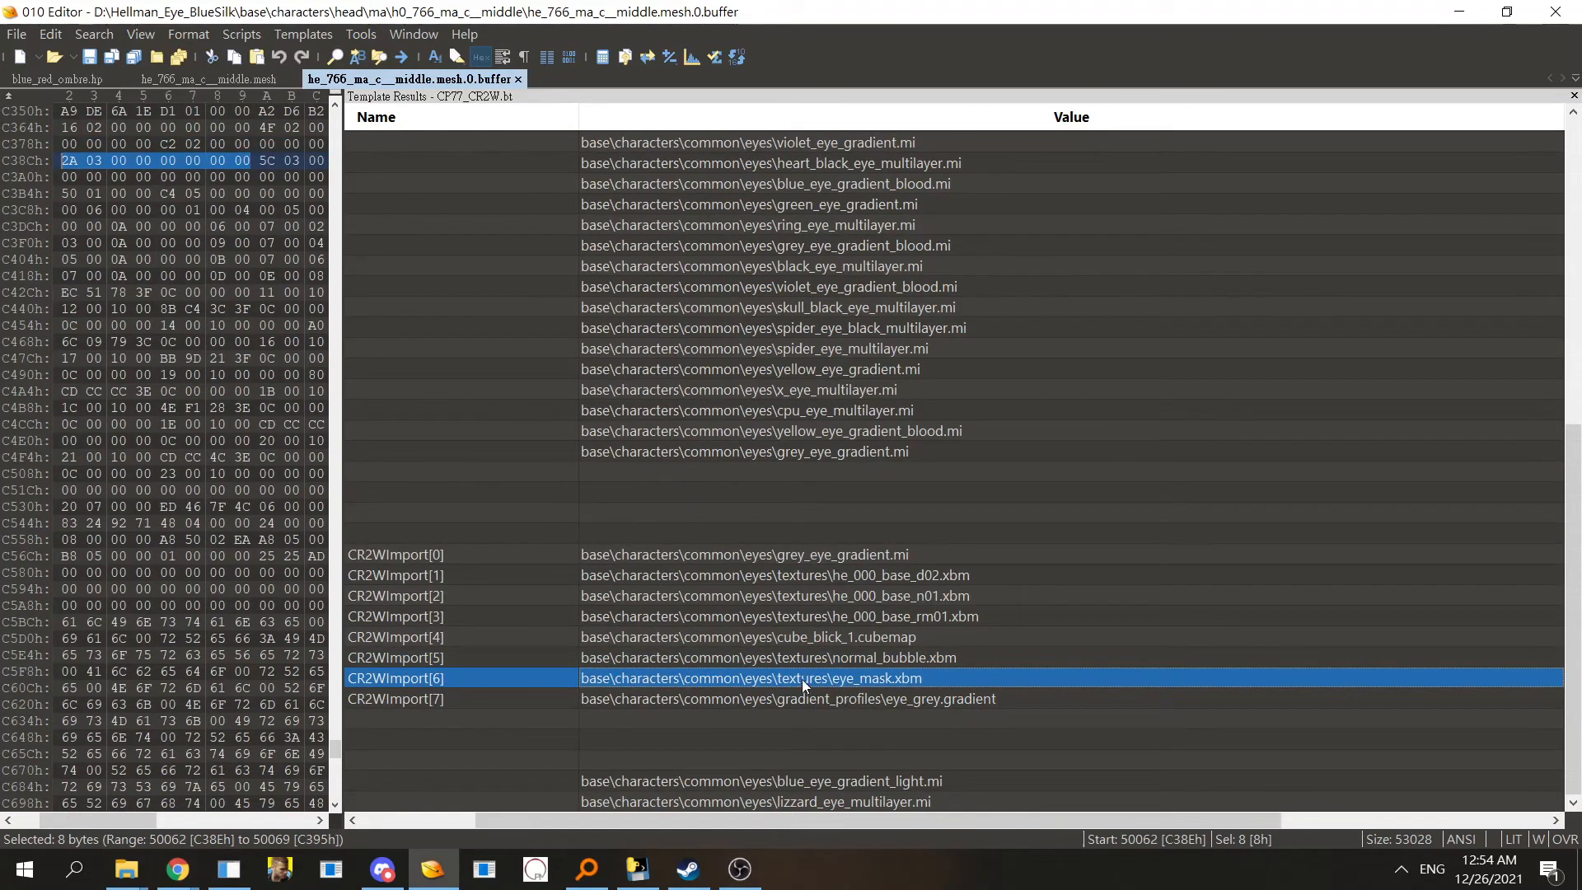
{"action": "left_click", "coordinate": [802, 679]}
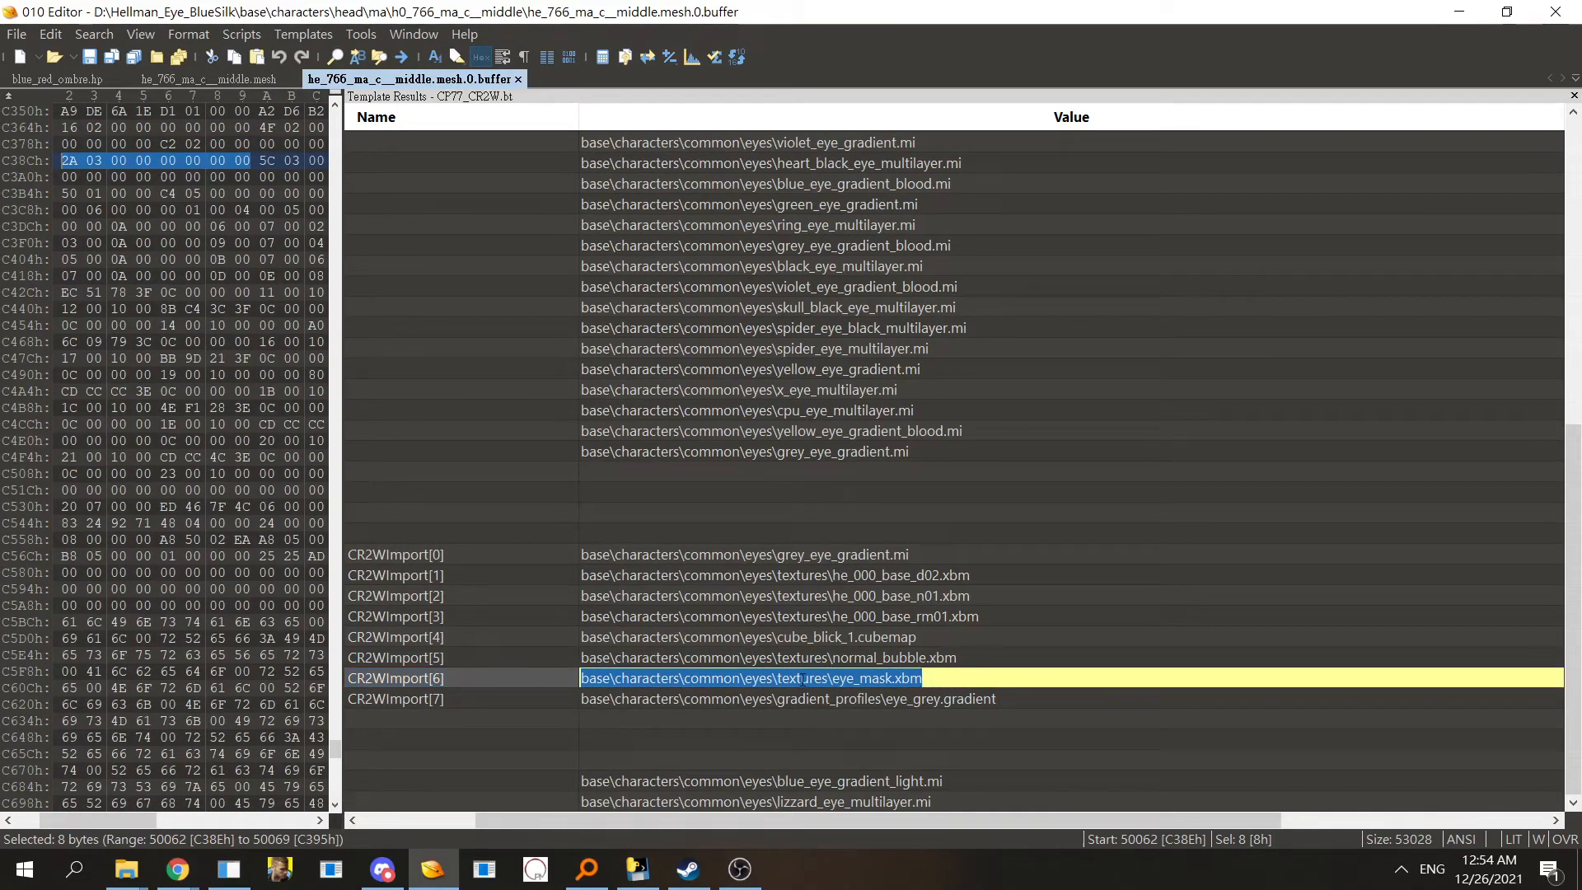
{"action": "key", "text": "ctrl+v"}
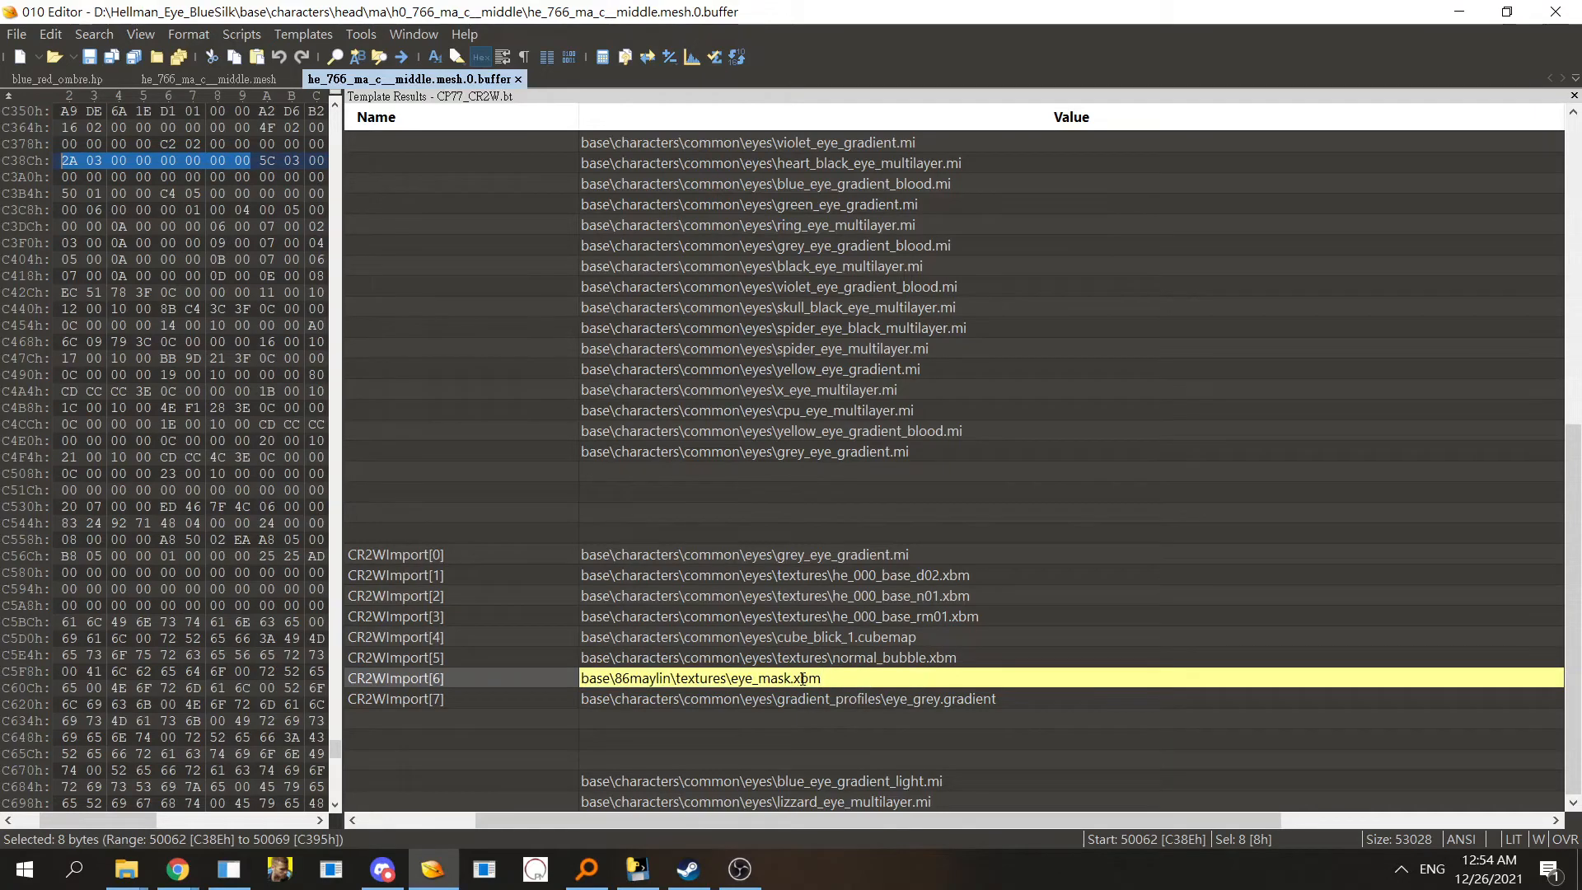
{"action": "key", "text": "Return"}
{"action": "left_click", "coordinate": [799, 712]}
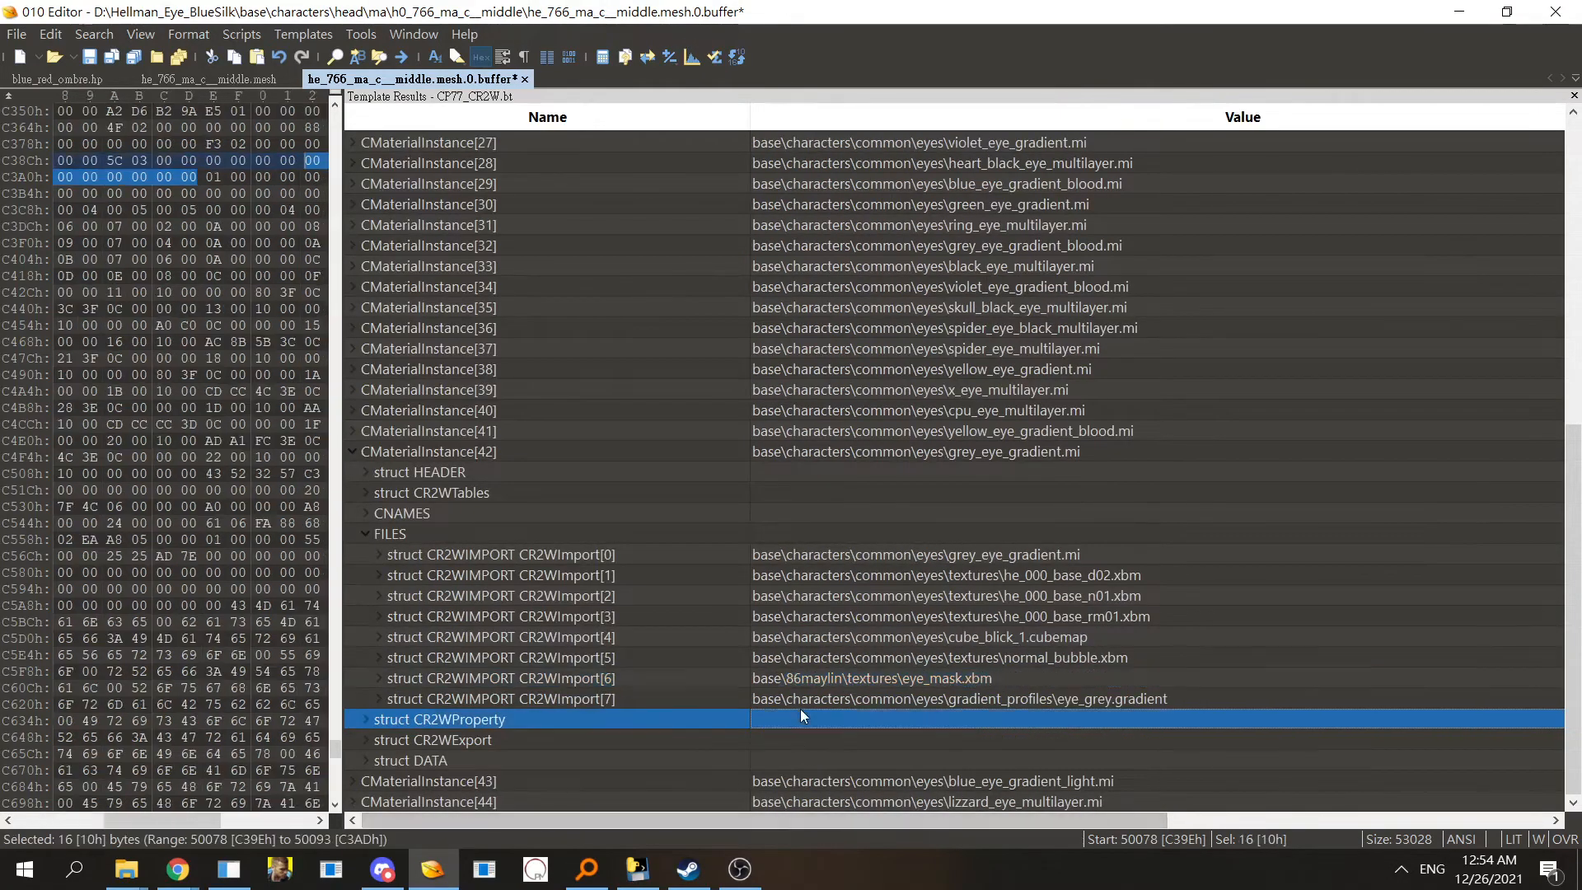
- Copy he_000_base_blue_silk.xbm's name and cut the path base\86maylin\textures\he_000_base_blue_silk.xbm from the address bar
{"action": "left_click", "coordinate": [126, 870]}
{"action": "left_click", "coordinate": [403, 778]}
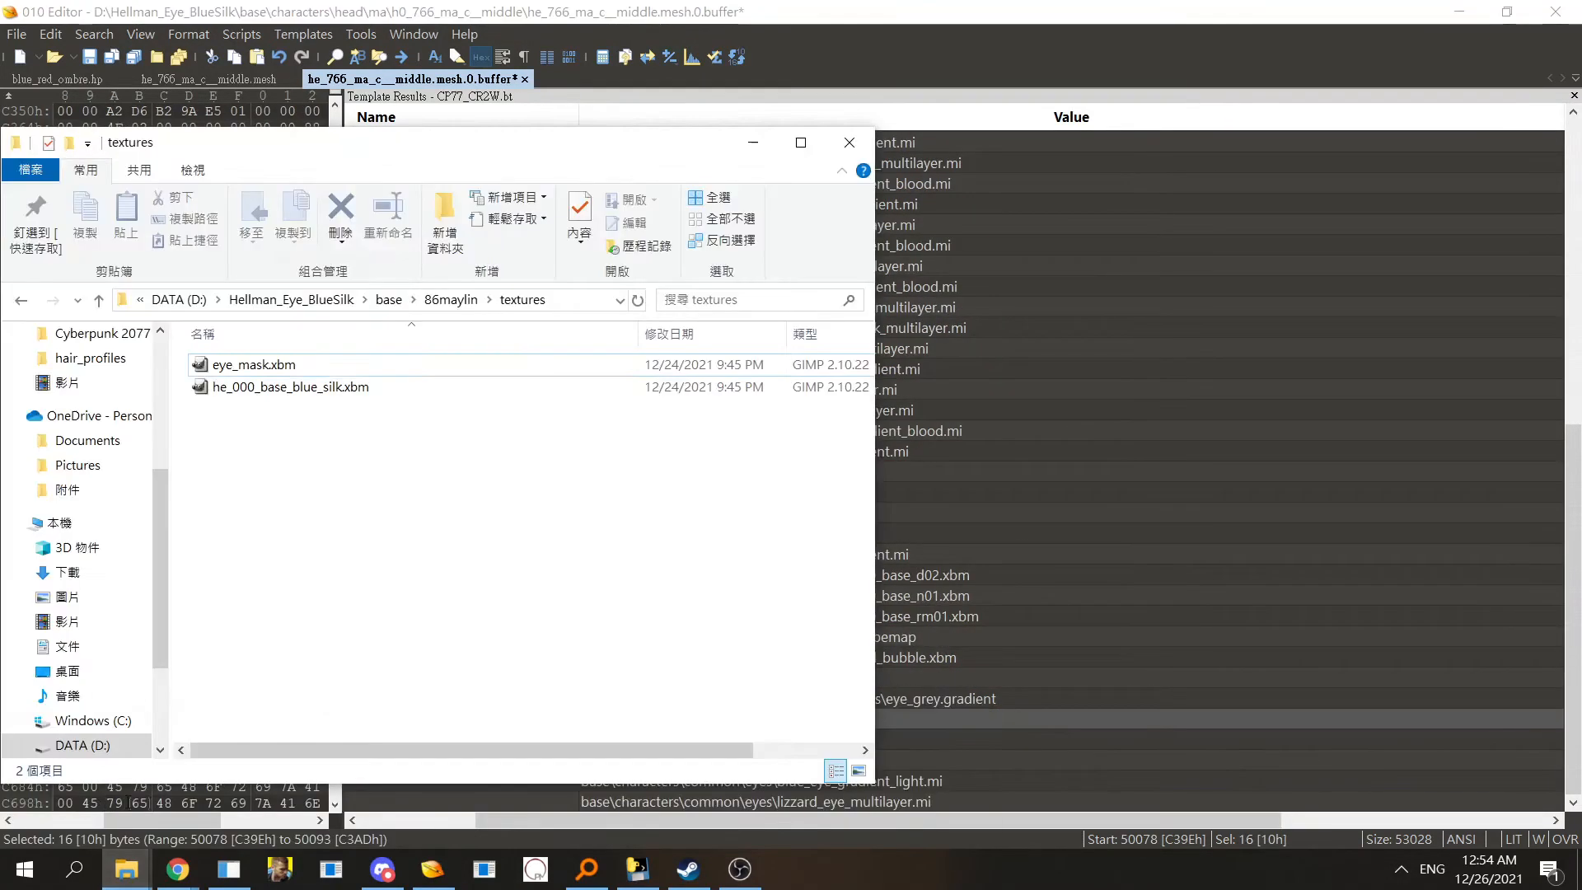
{"action": "left_click", "coordinate": [342, 396]}
{"action": "key", "text": "F2"}
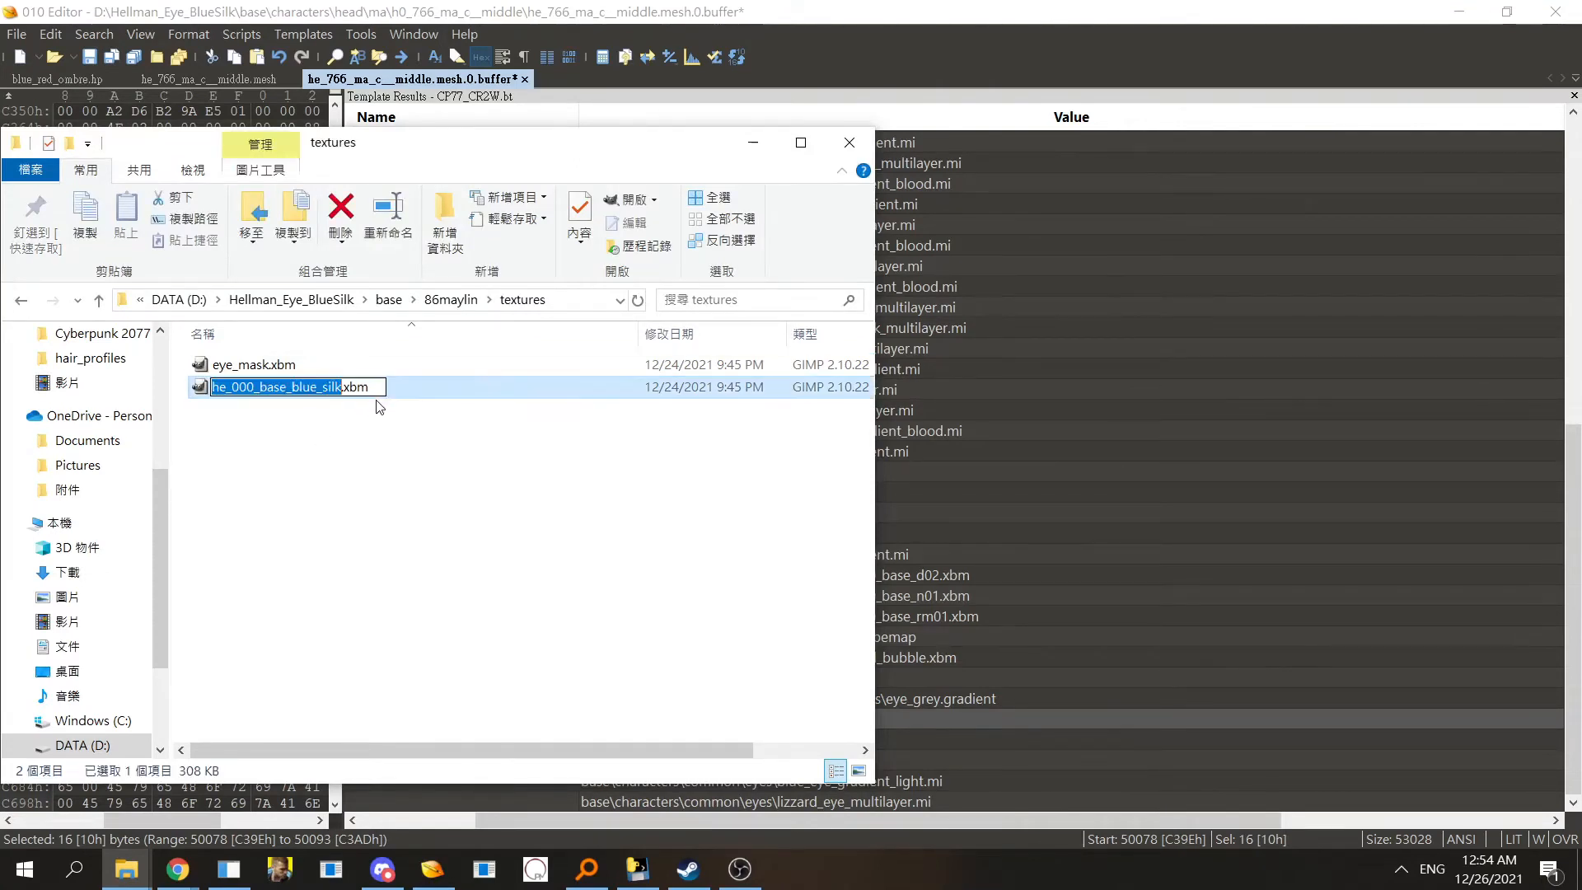
{"action": "left_click_drag", "start_coordinate": [377, 389], "coordinate": [87, 381]}
{"action": "key", "text": "ctrl+x"}
{"action": "key", "text": "ctrl+z"}
{"action": "key", "text": "Return"}
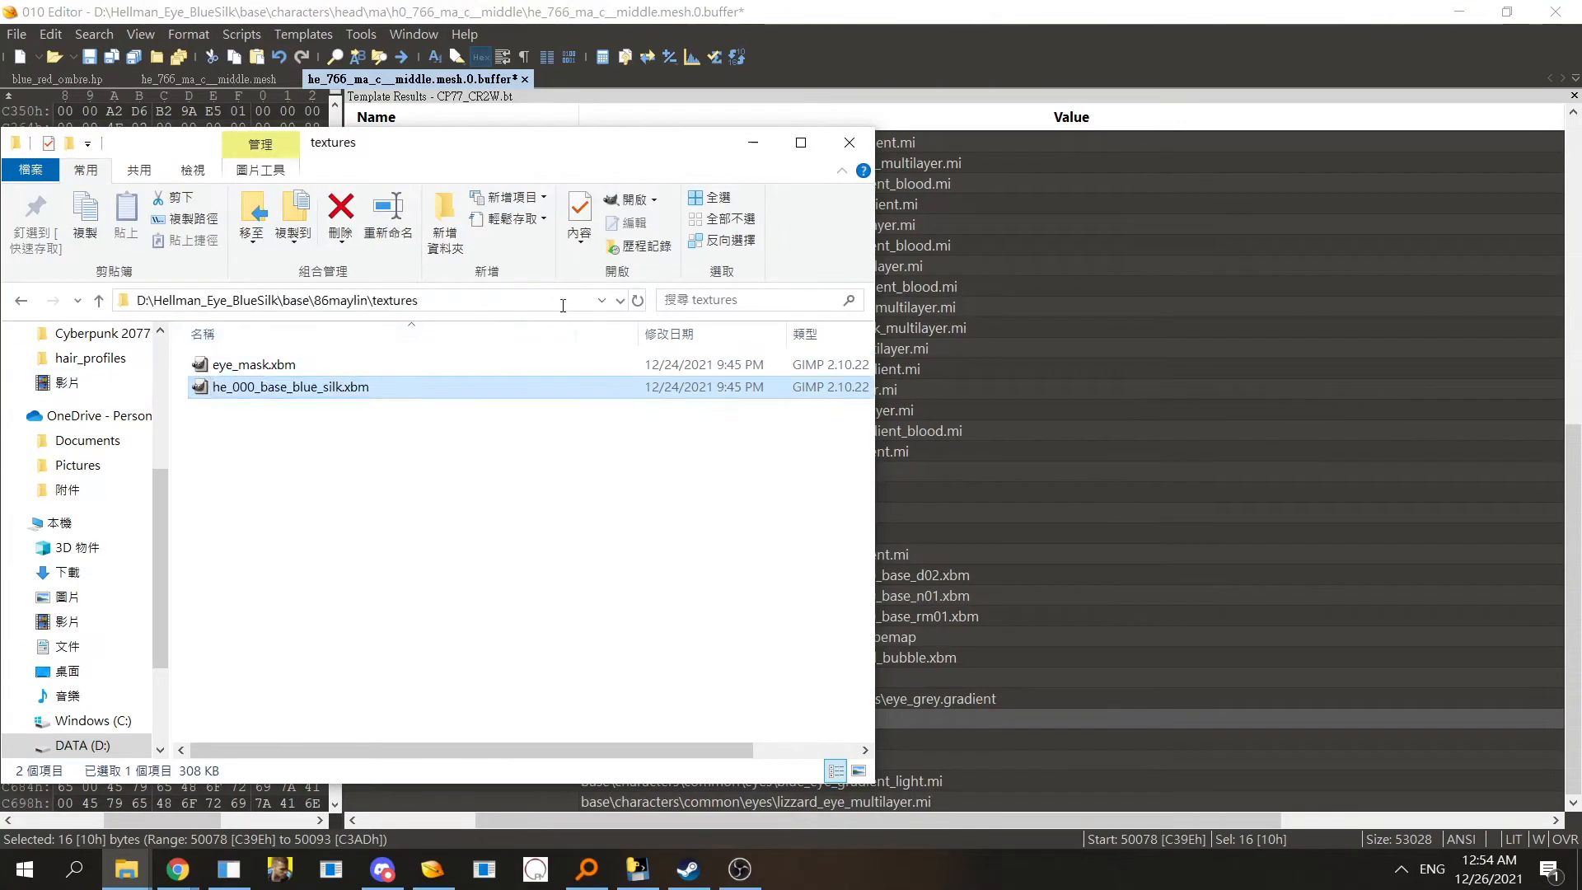
{"action": "key", "text": "alt+d"}
{"action": "key", "text": "End"}
{"action": "type", "text": "\\"}
{"action": "key", "text": "ctrl+v"}
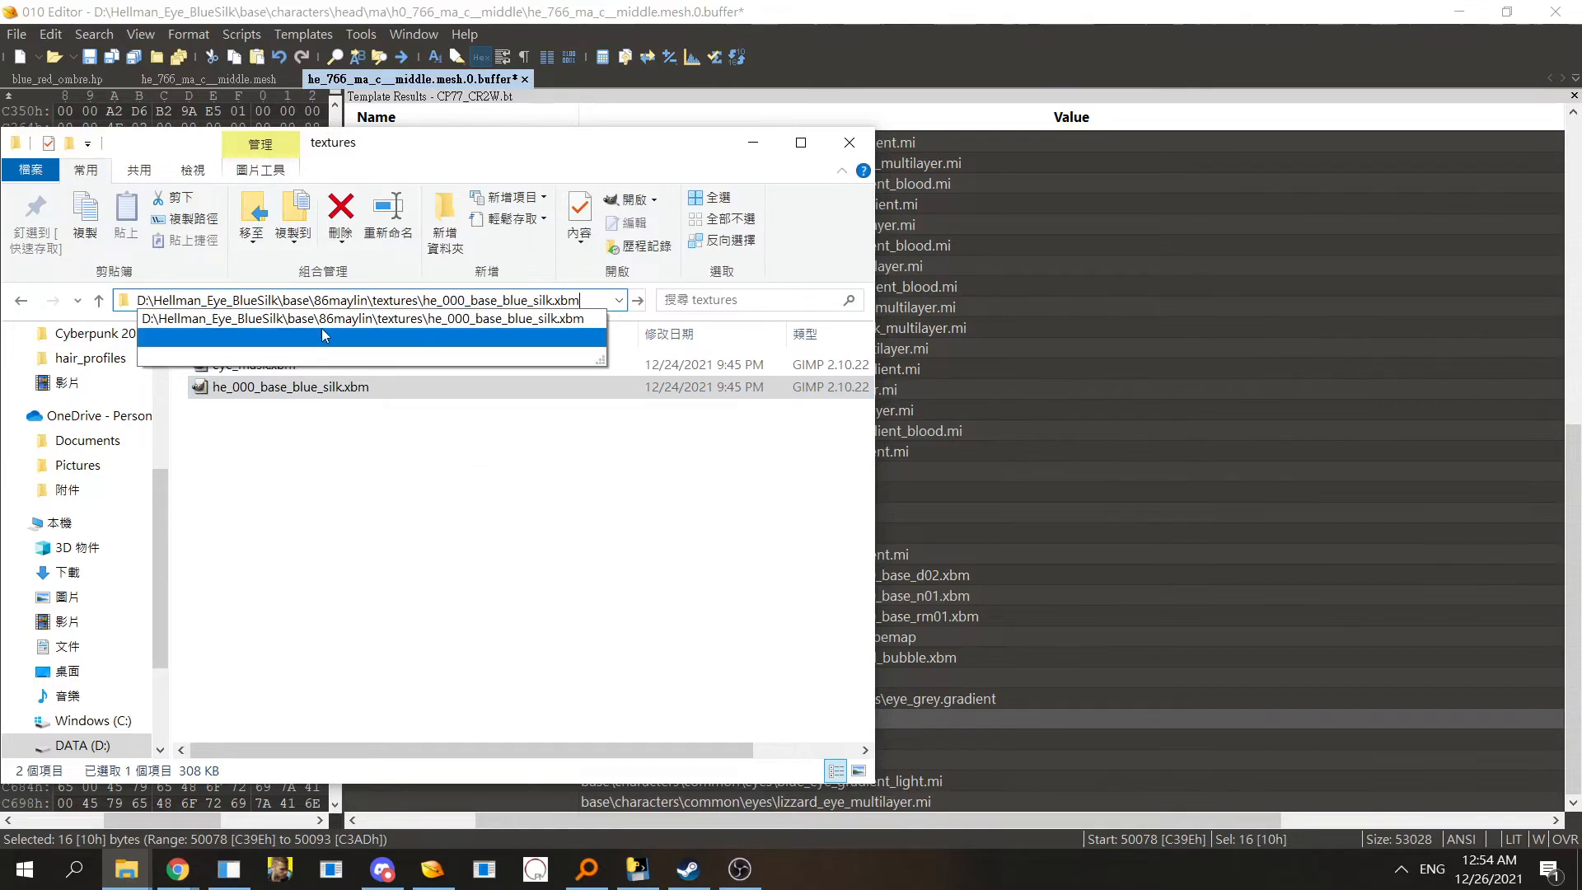
{"action": "left_click_drag", "start_coordinate": [284, 301], "coordinate": [624, 329]}
{"action": "key", "text": "ctrl+x"}
- Set CR2WImport[1] to base\86maylin\textures\he_000_base_blue_silk.xbm and save the eye buffer
{"action": "left_click", "coordinate": [732, 676]}
{"action": "left_click", "coordinate": [988, 614]}
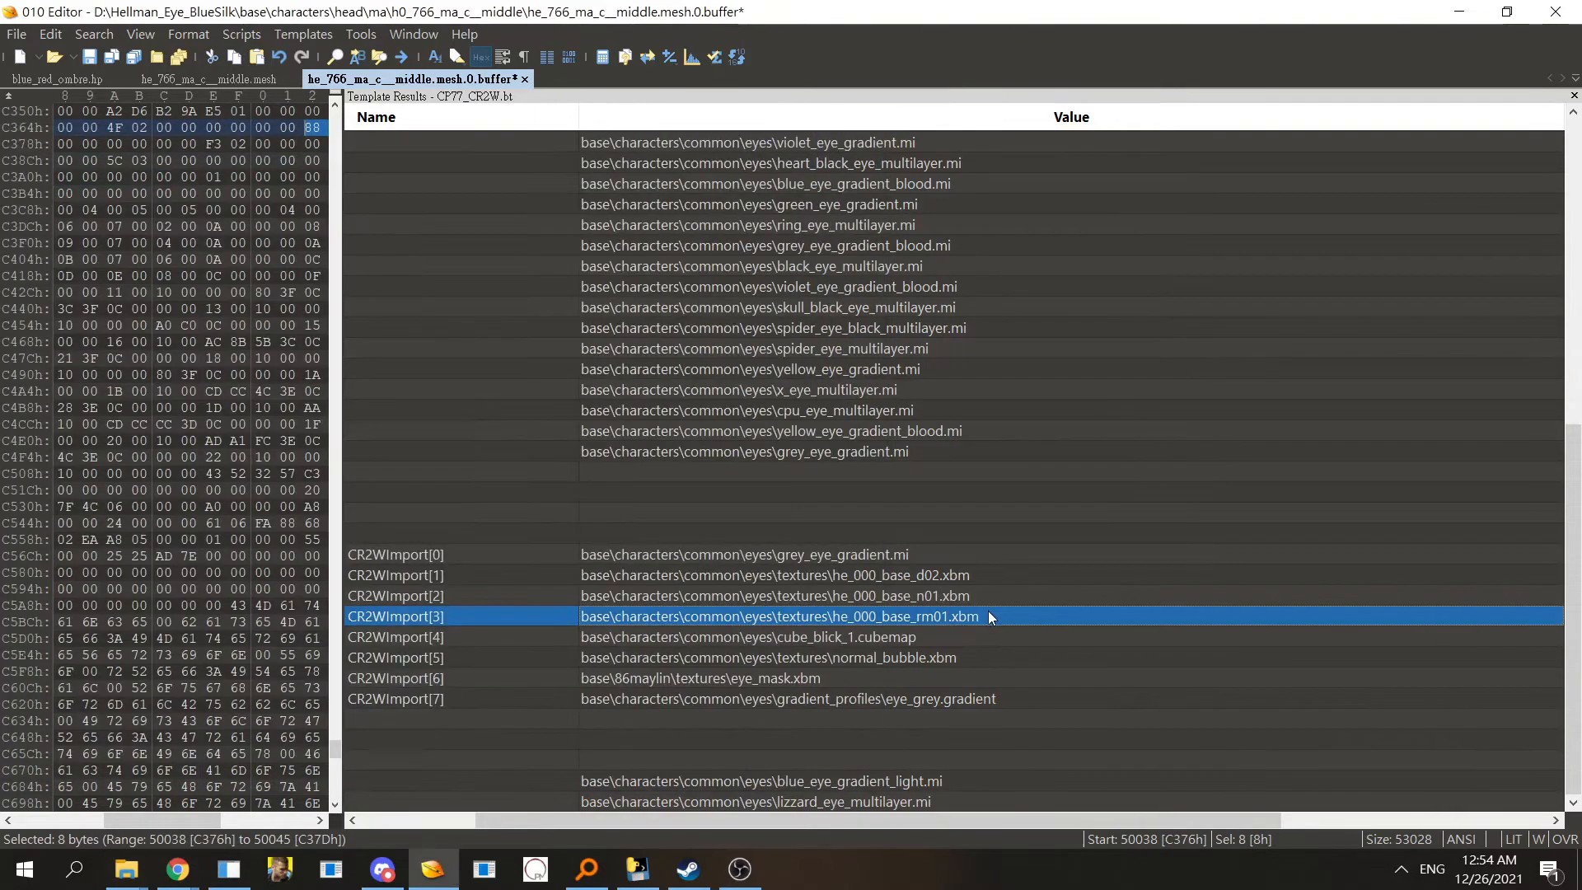
{"action": "double_click", "coordinate": [956, 576]}
{"action": "key", "text": "ctrl+v"}
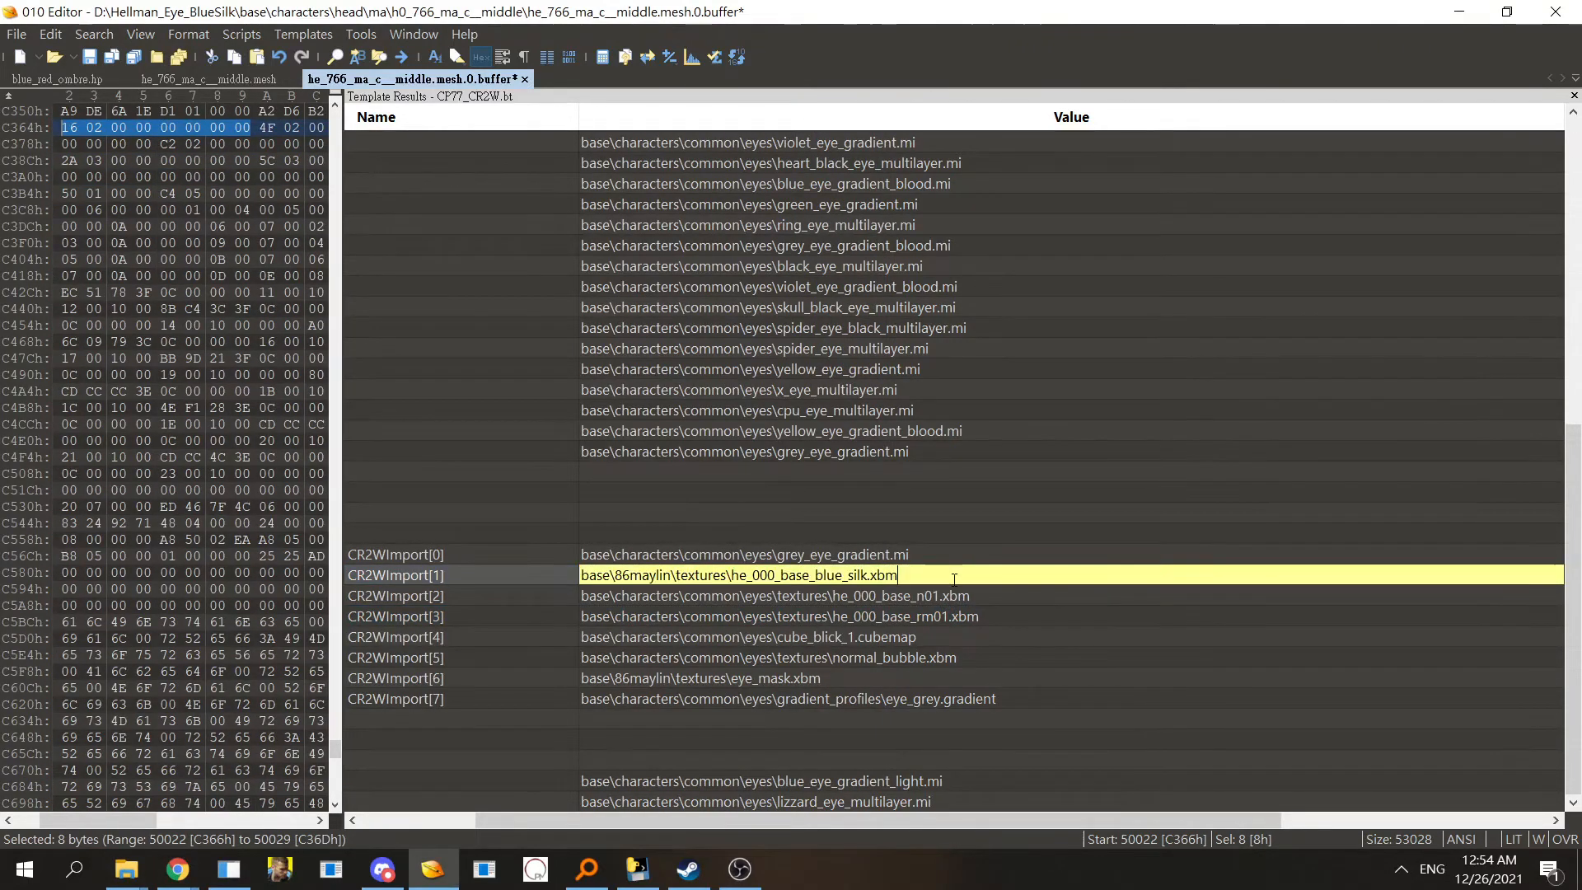
{"action": "key", "text": "Return"}
{"action": "key", "text": "ctrl+s"}
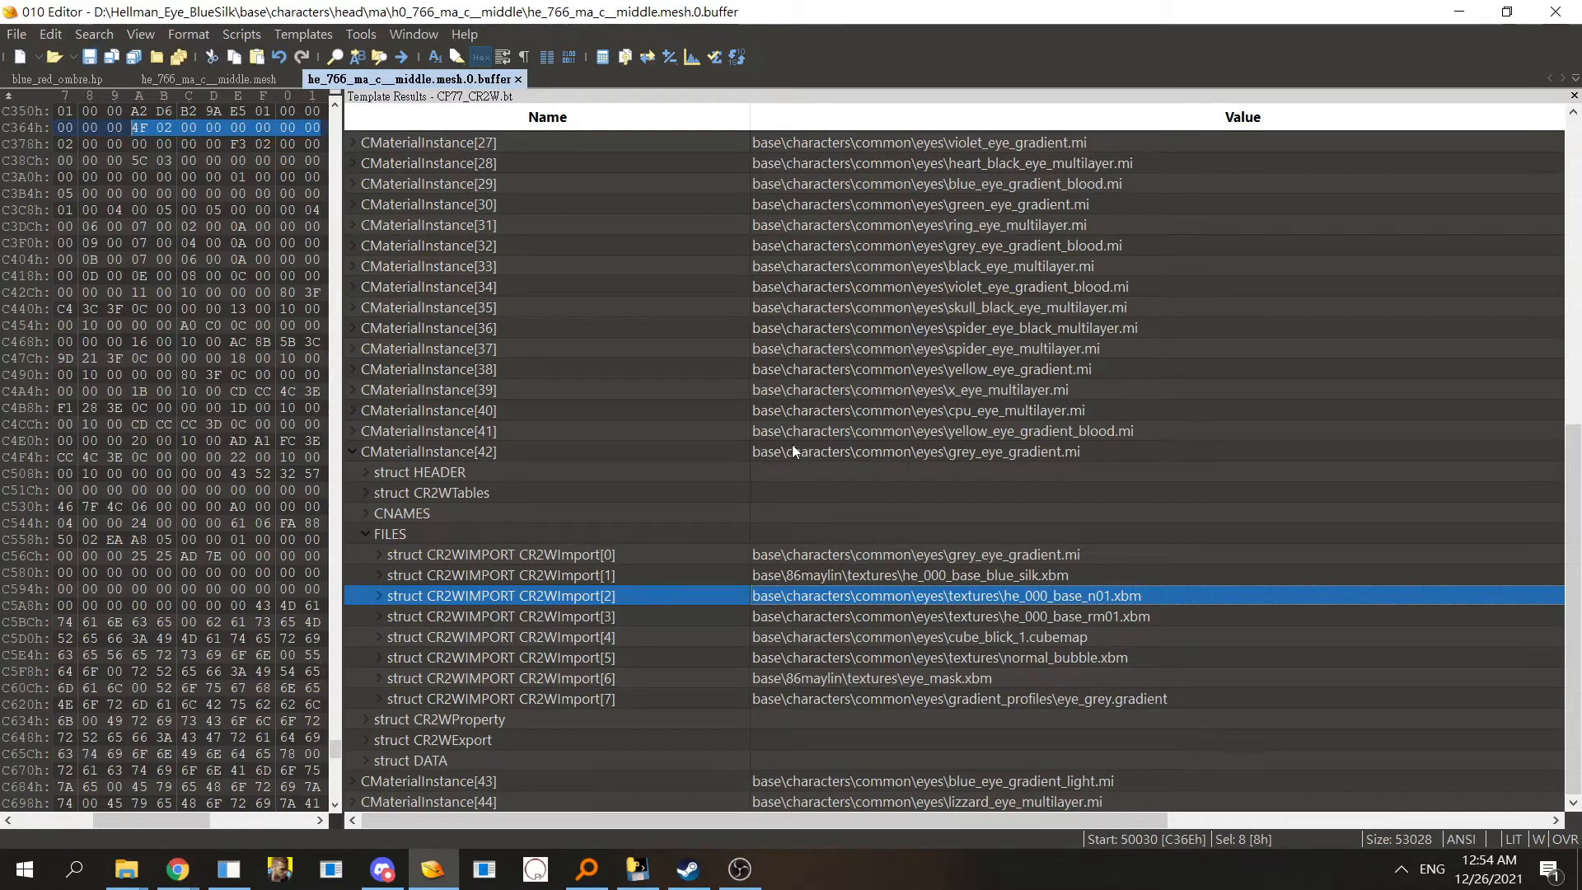
- Browse the eye buffer's material instances around CMaterialInstance[42] alongside the textures folder
{"action": "mouse_move", "coordinate": [126, 868]}
{"action": "left_click", "coordinate": [106, 787]}
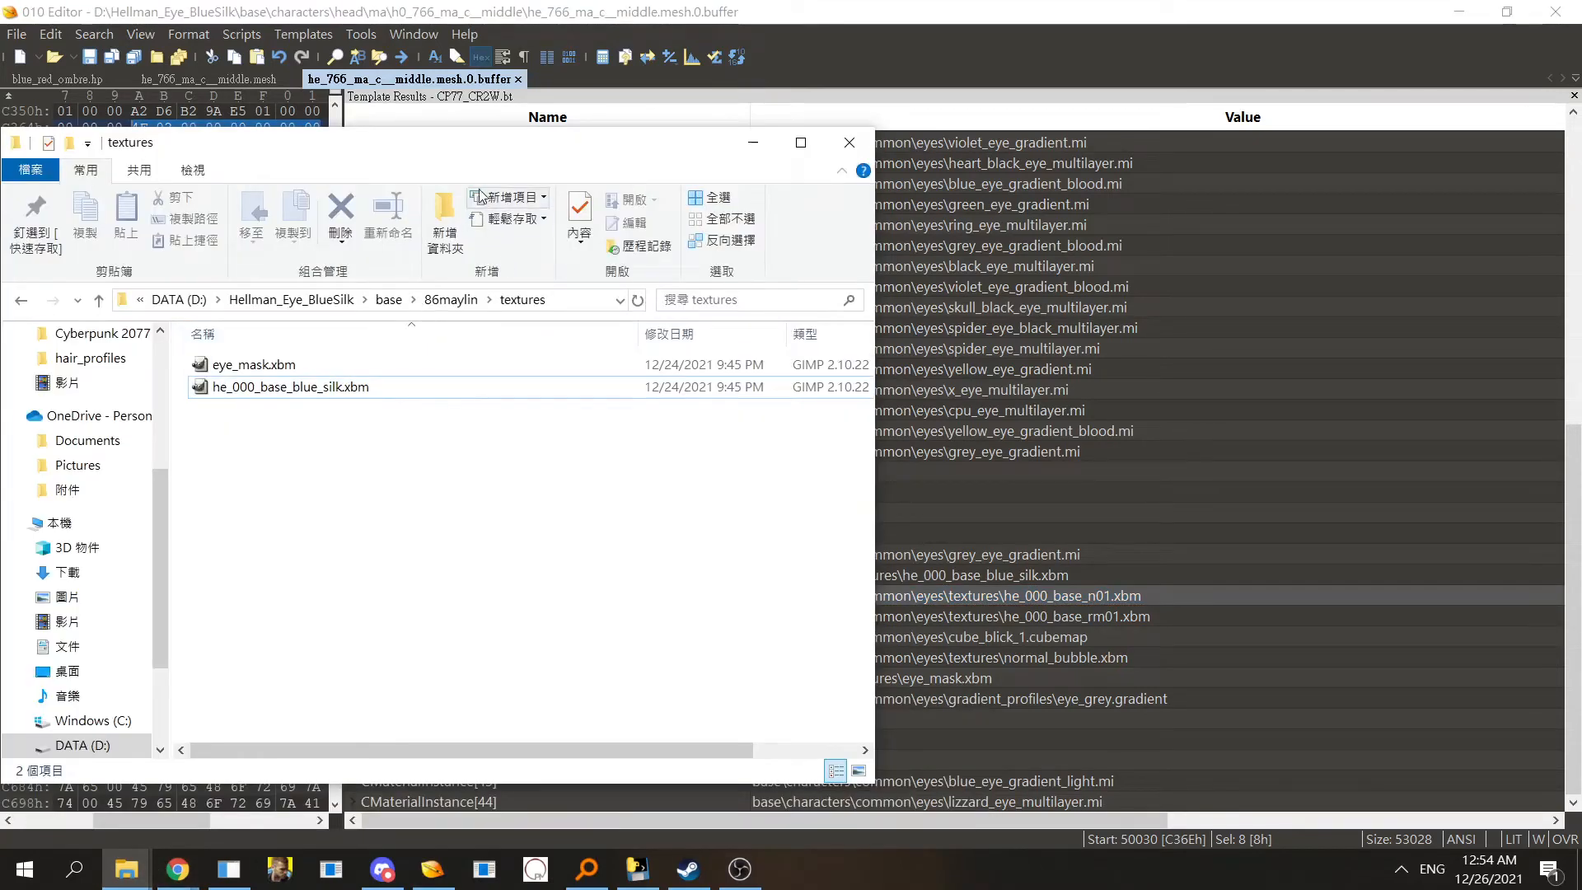
{"action": "left_click_drag", "start_coordinate": [647, 151], "coordinate": [635, 176]}
{"action": "left_click", "coordinate": [914, 307]}
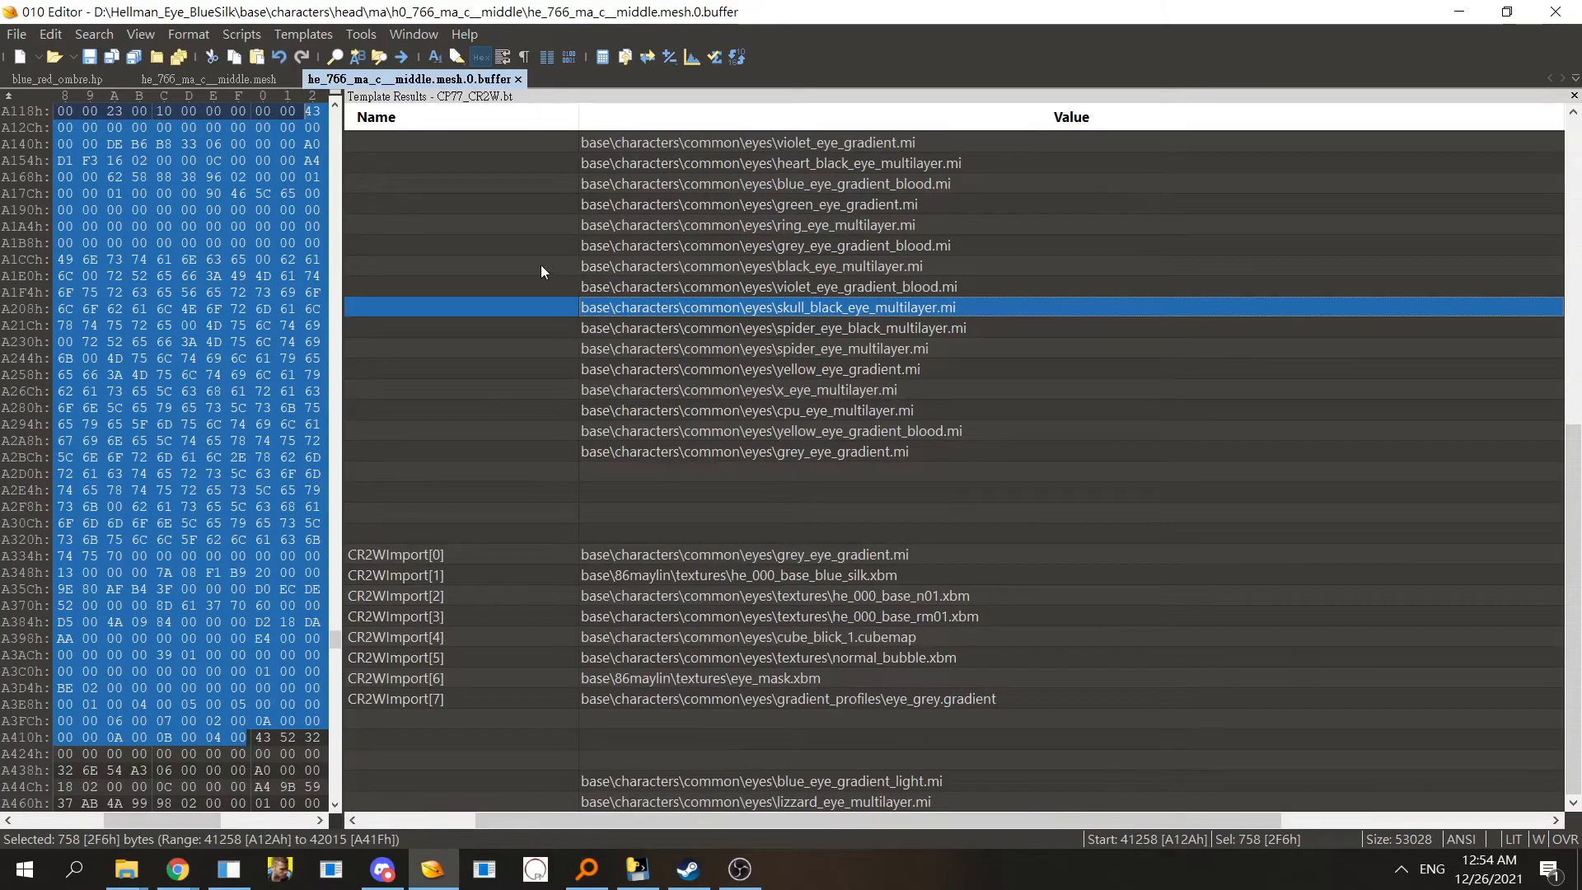
{"action": "left_click_drag", "start_coordinate": [548, 824], "coordinate": [388, 827]}
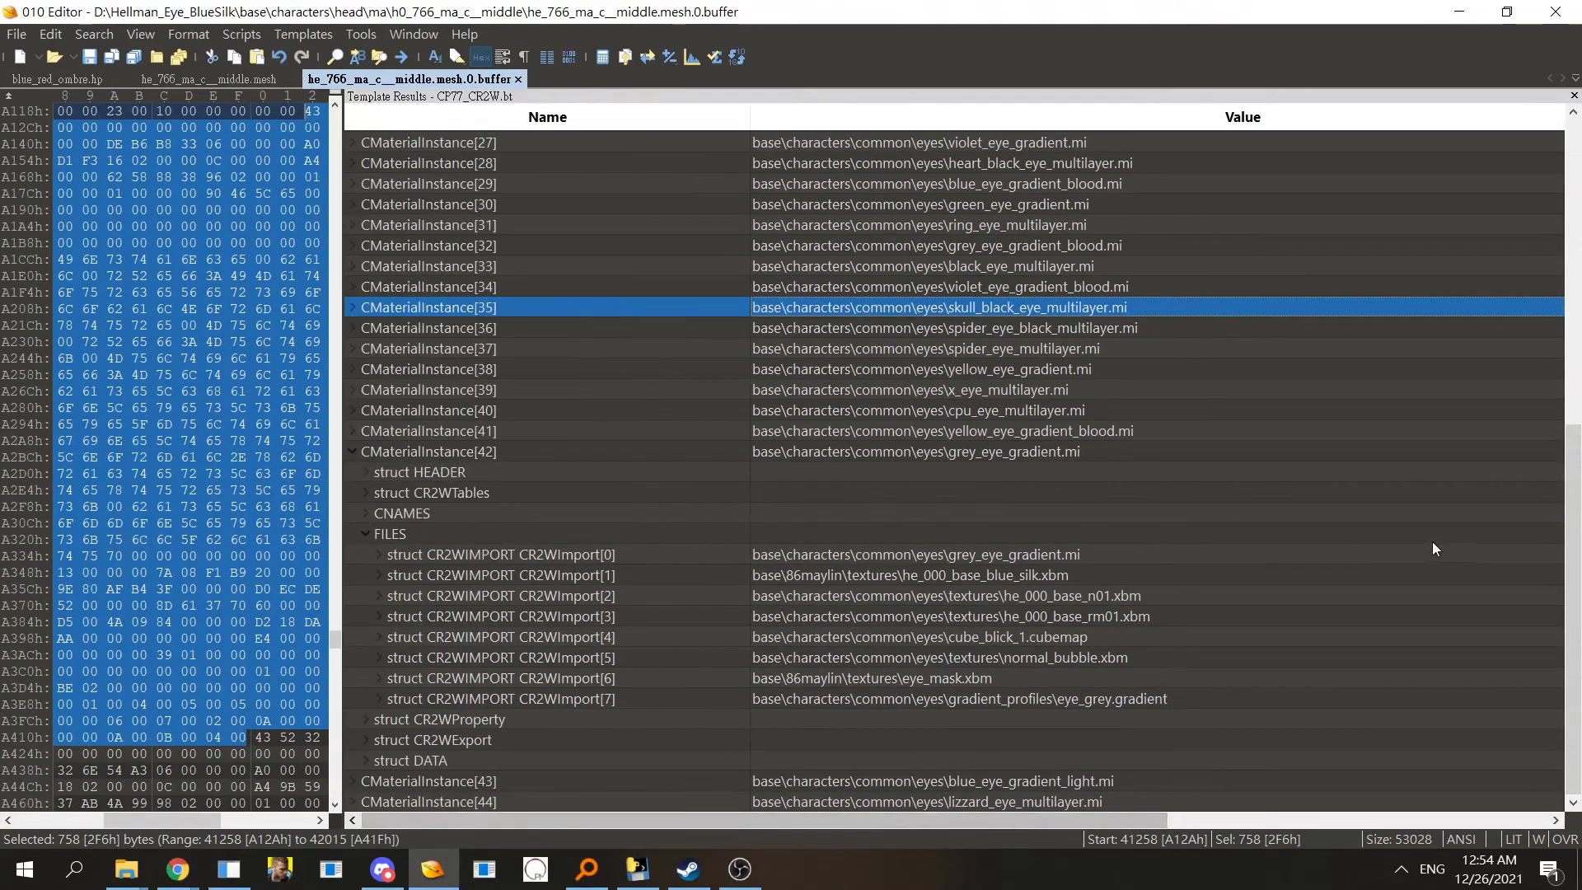
{"action": "left_click", "coordinate": [1392, 473]}
{"action": "key", "text": "Down"}
{"action": "key", "text": "Down"}
{"action": "key", "text": "Down"}
{"action": "key", "text": "Down"}
{"action": "key", "text": "Down"}
{"action": "key", "text": "Down"}
{"action": "key", "text": "Down"}
{"action": "key", "text": "Down"}
{"action": "key", "text": "Down"}
{"action": "key", "text": "Down"}
{"action": "key", "text": "Down"}
{"action": "key", "text": "Down"}
{"action": "key", "text": "Down"}
{"action": "key", "text": "Down"}
{"action": "key", "text": "Down"}
{"action": "key", "text": "Down"}
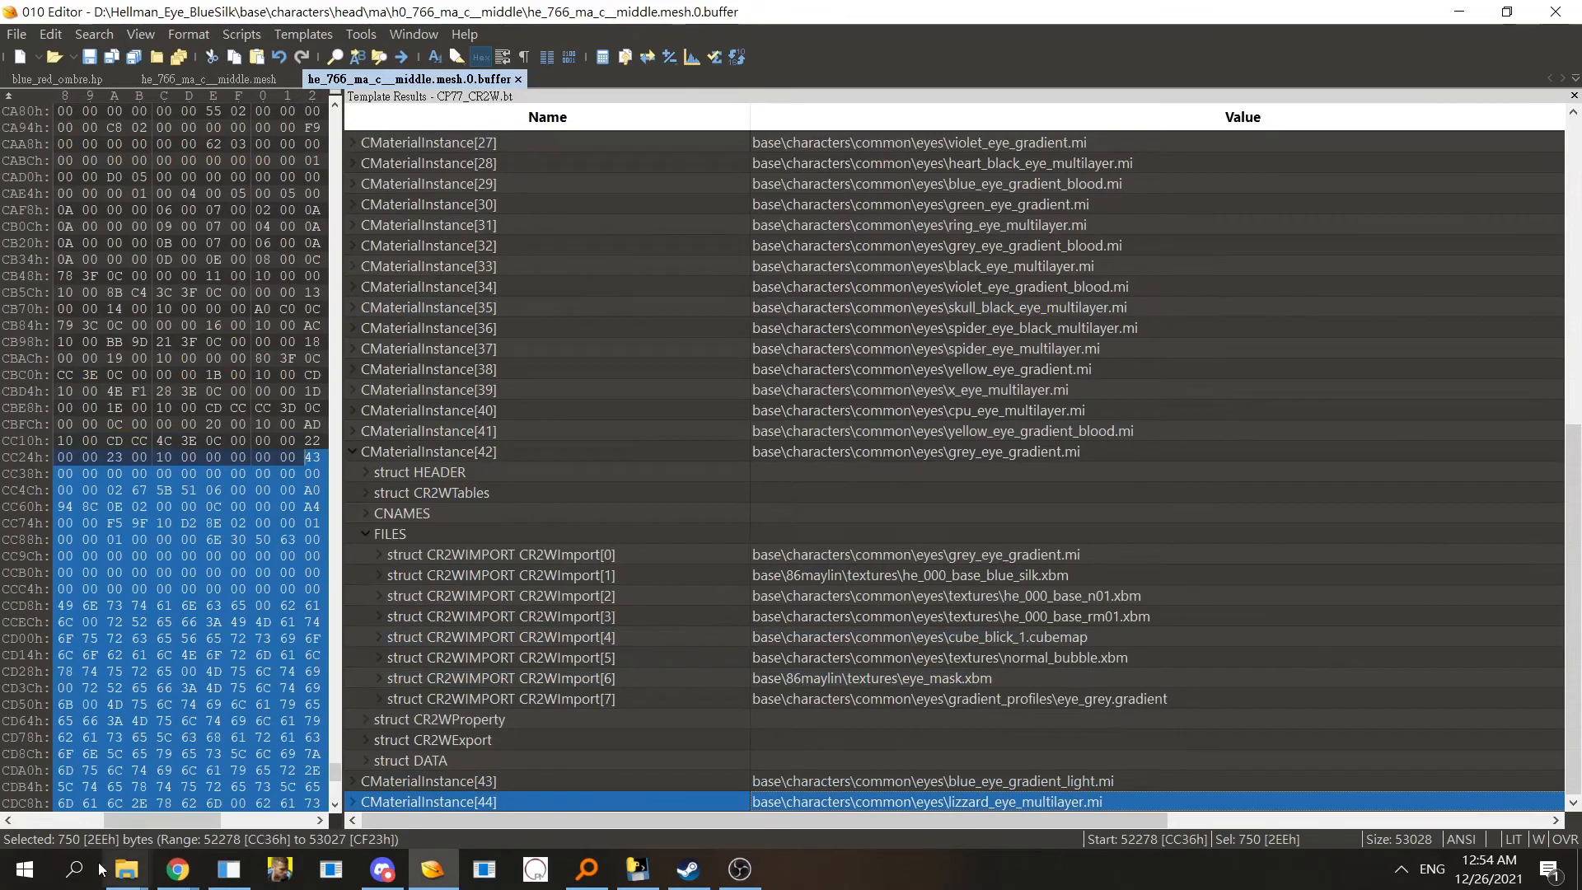
{"action": "mouse_move", "coordinate": [132, 869]}
{"action": "left_click", "coordinate": [82, 741]}
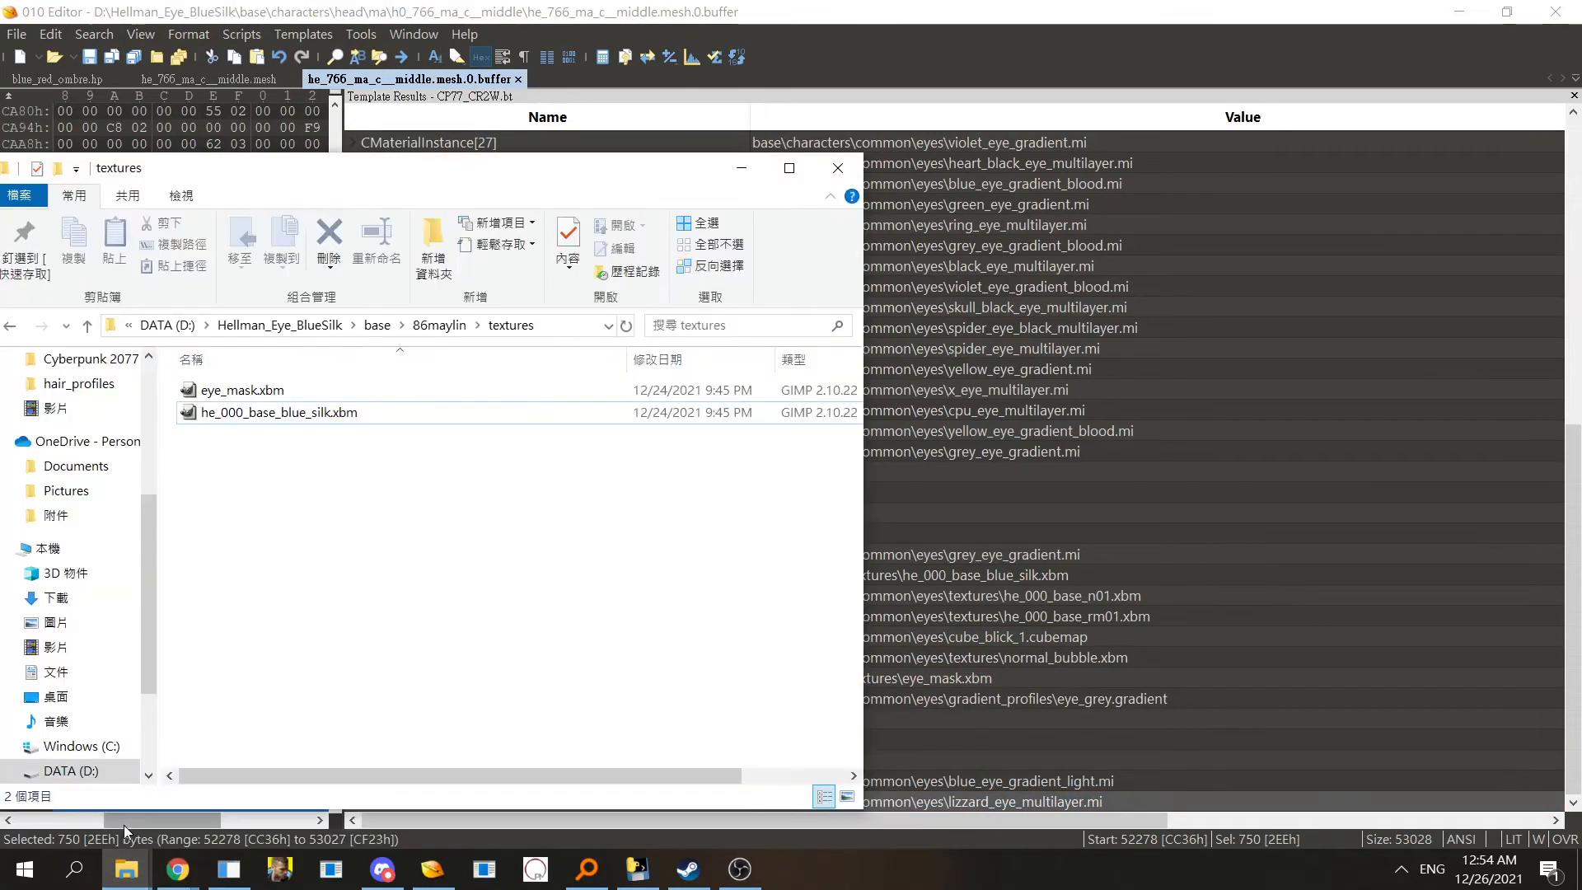
- Open the base\characters\head\ma\h0_766_ma_c__middle folder and inspect its mesh and buffer files
{"action": "left_click", "coordinate": [376, 325]}
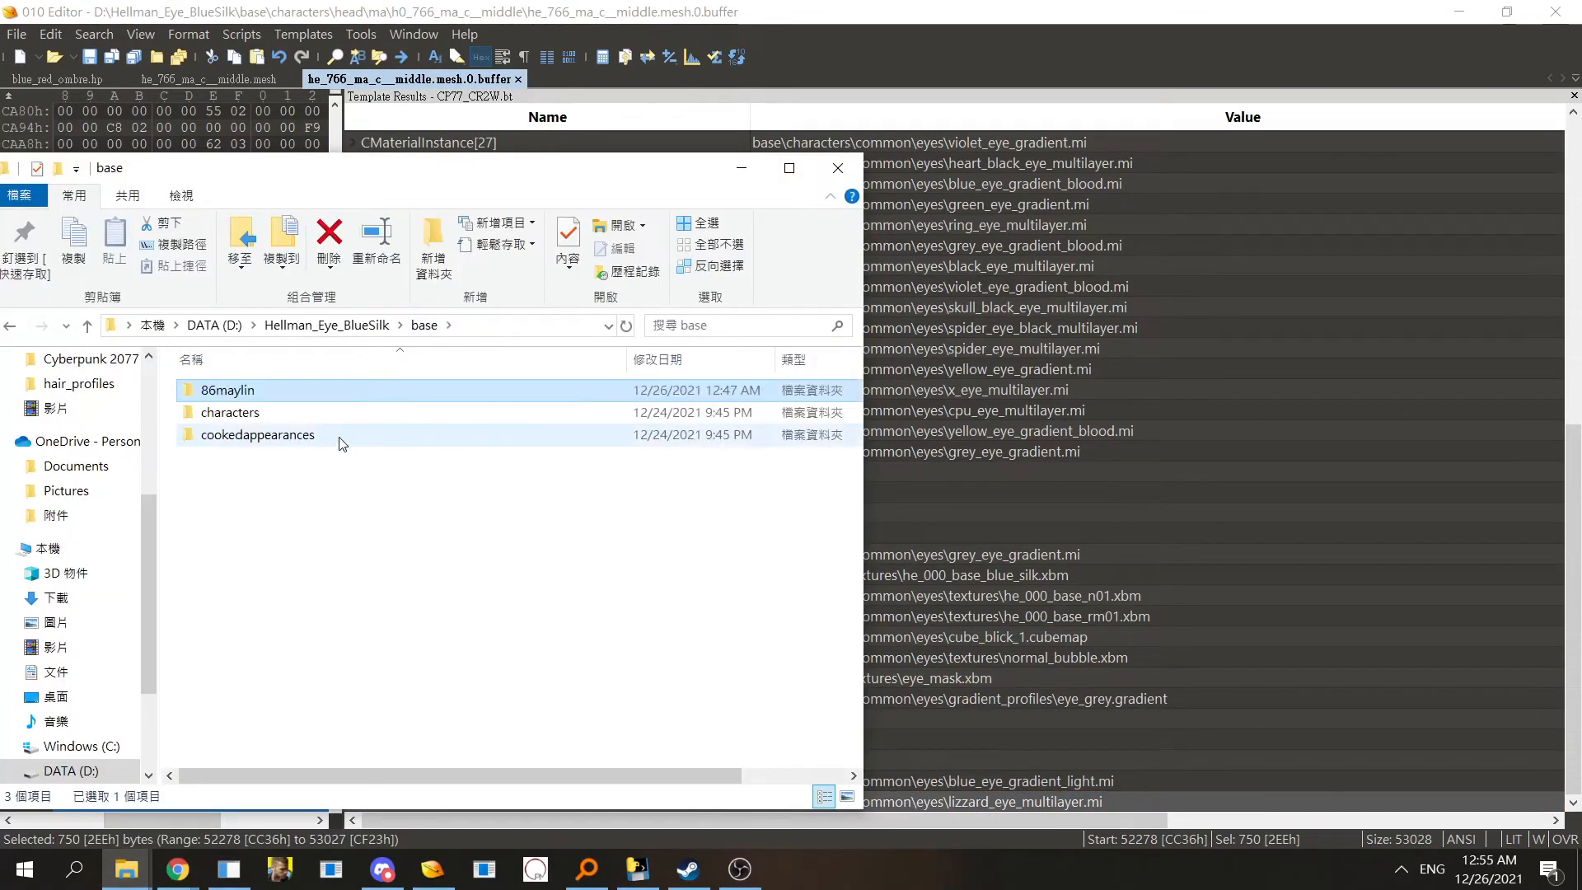
{"action": "double_click", "coordinate": [311, 414]}
{"action": "double_click", "coordinate": [297, 394]}
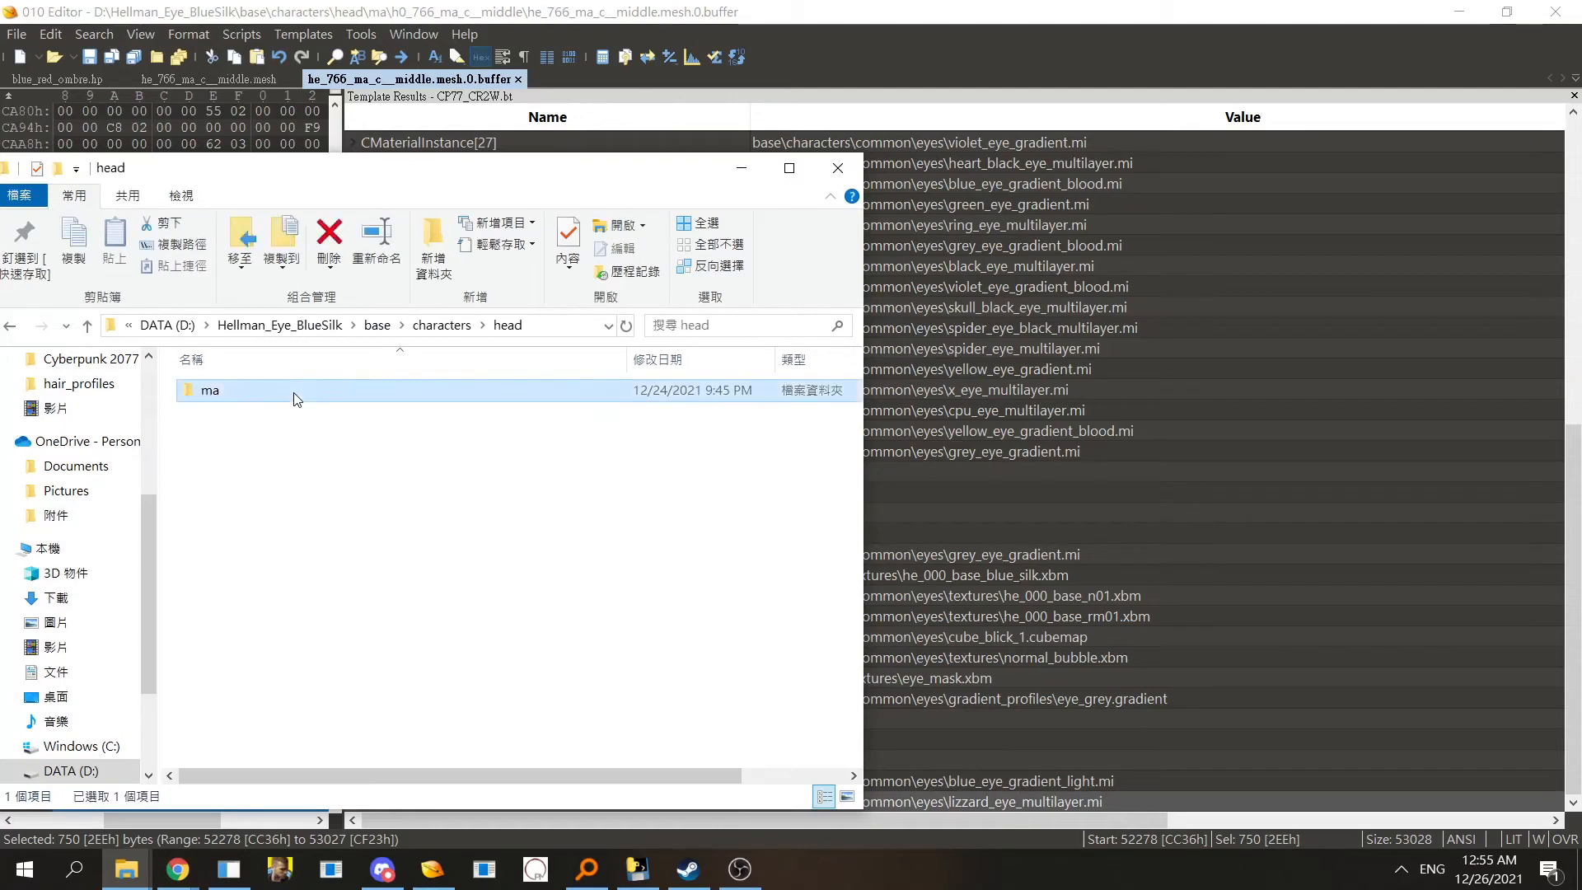
{"action": "double_click", "coordinate": [297, 392]}
{"action": "double_click", "coordinate": [298, 396]}
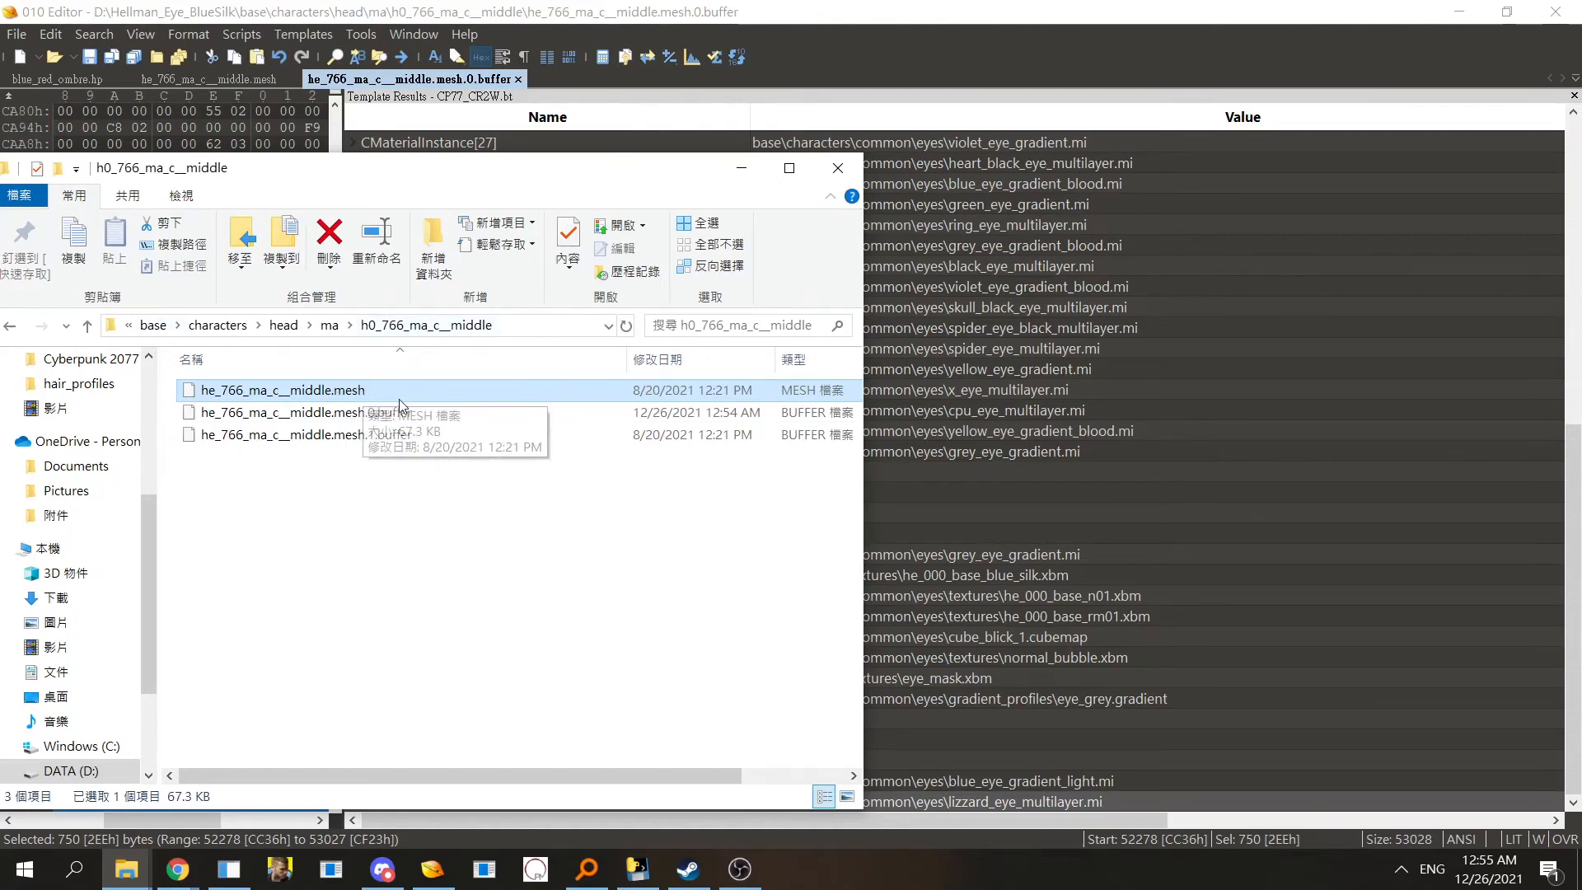
{"action": "left_click_drag", "start_coordinate": [408, 494], "coordinate": [364, 422]}
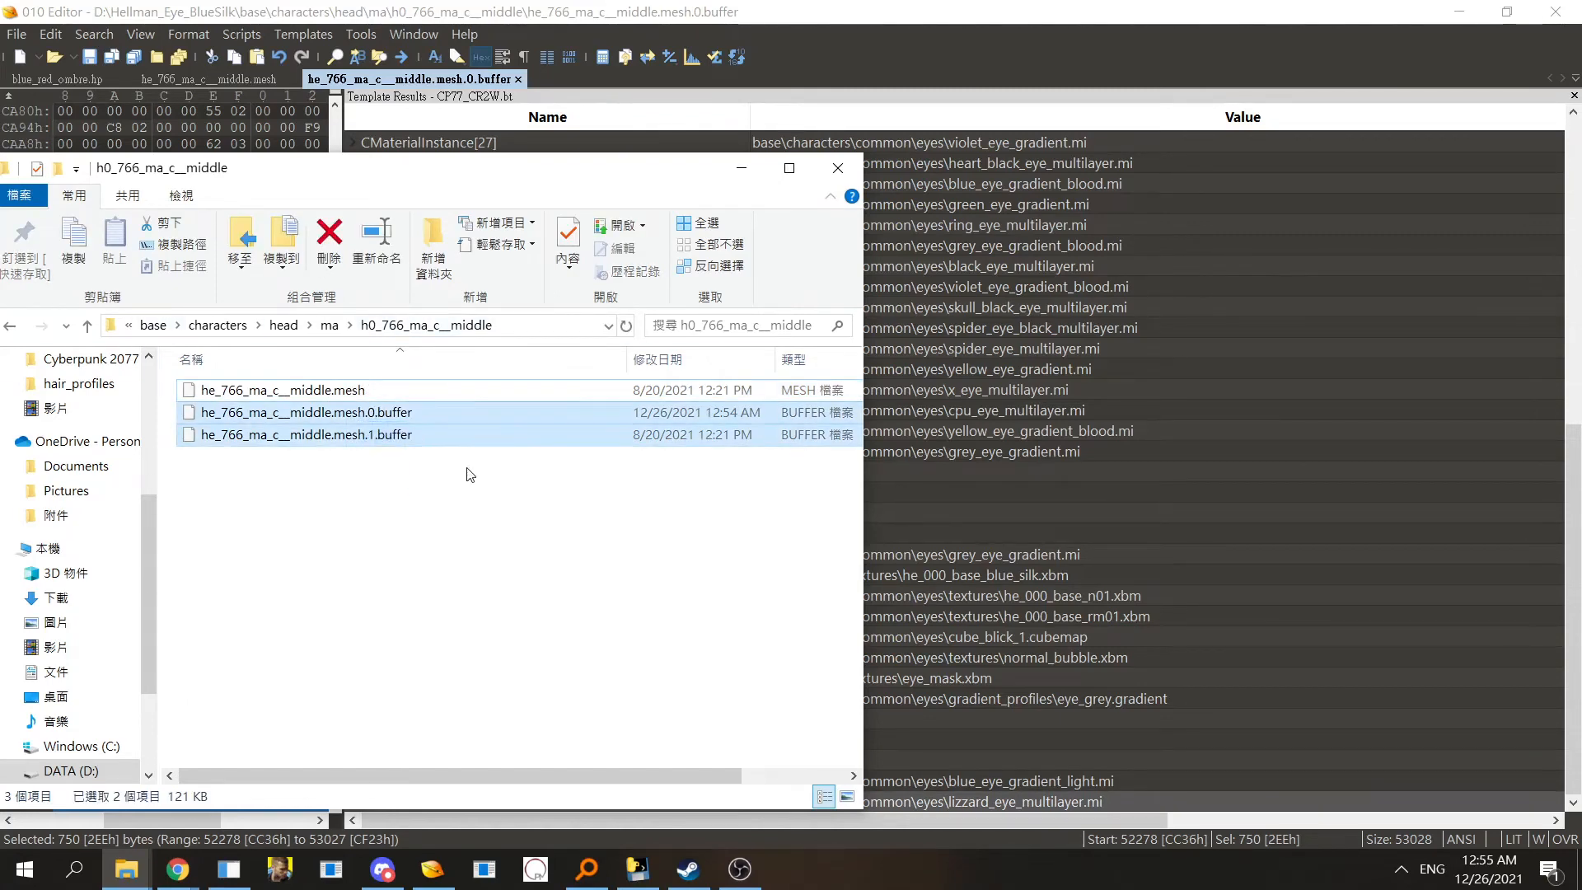
{"action": "left_click", "coordinate": [395, 448]}
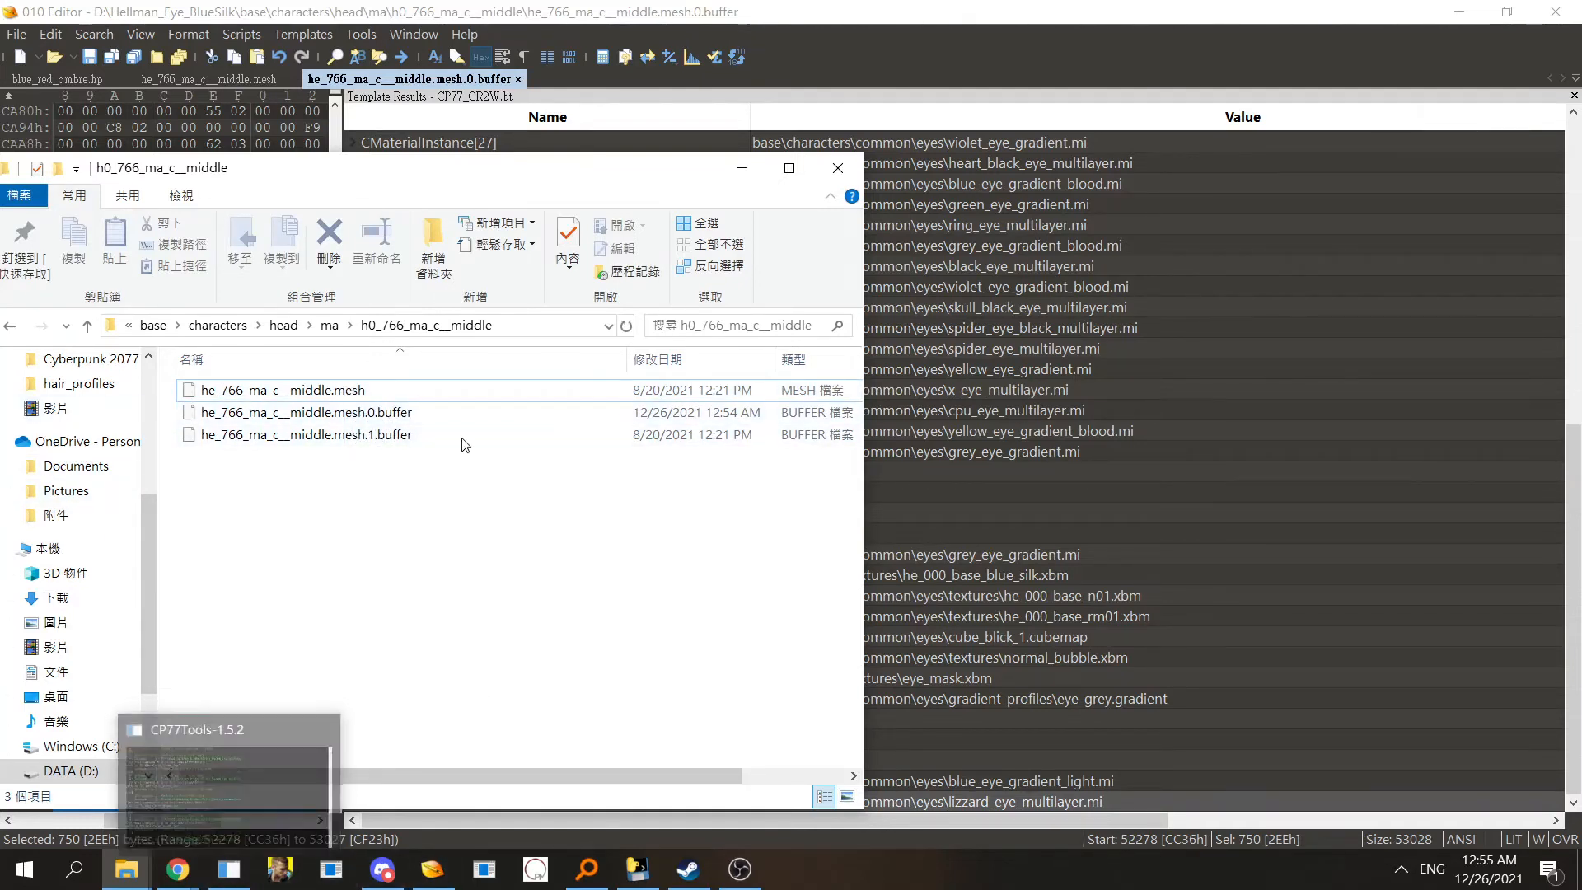
{"action": "left_click", "coordinate": [394, 393]}
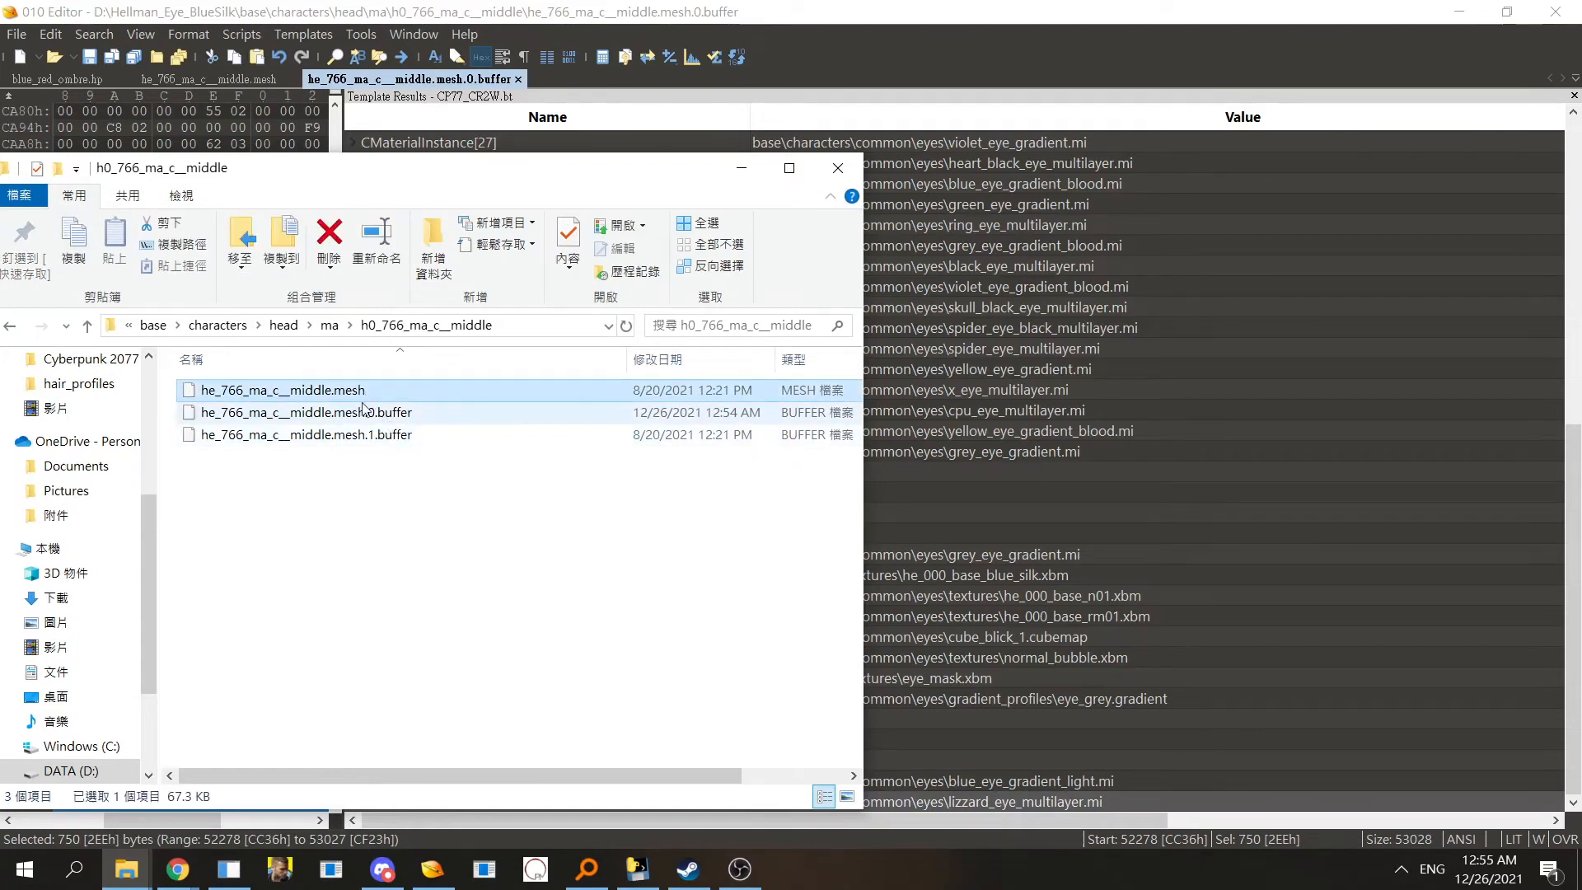
{"action": "left_click", "coordinate": [339, 393]}
{"action": "left_click", "coordinate": [389, 476]}
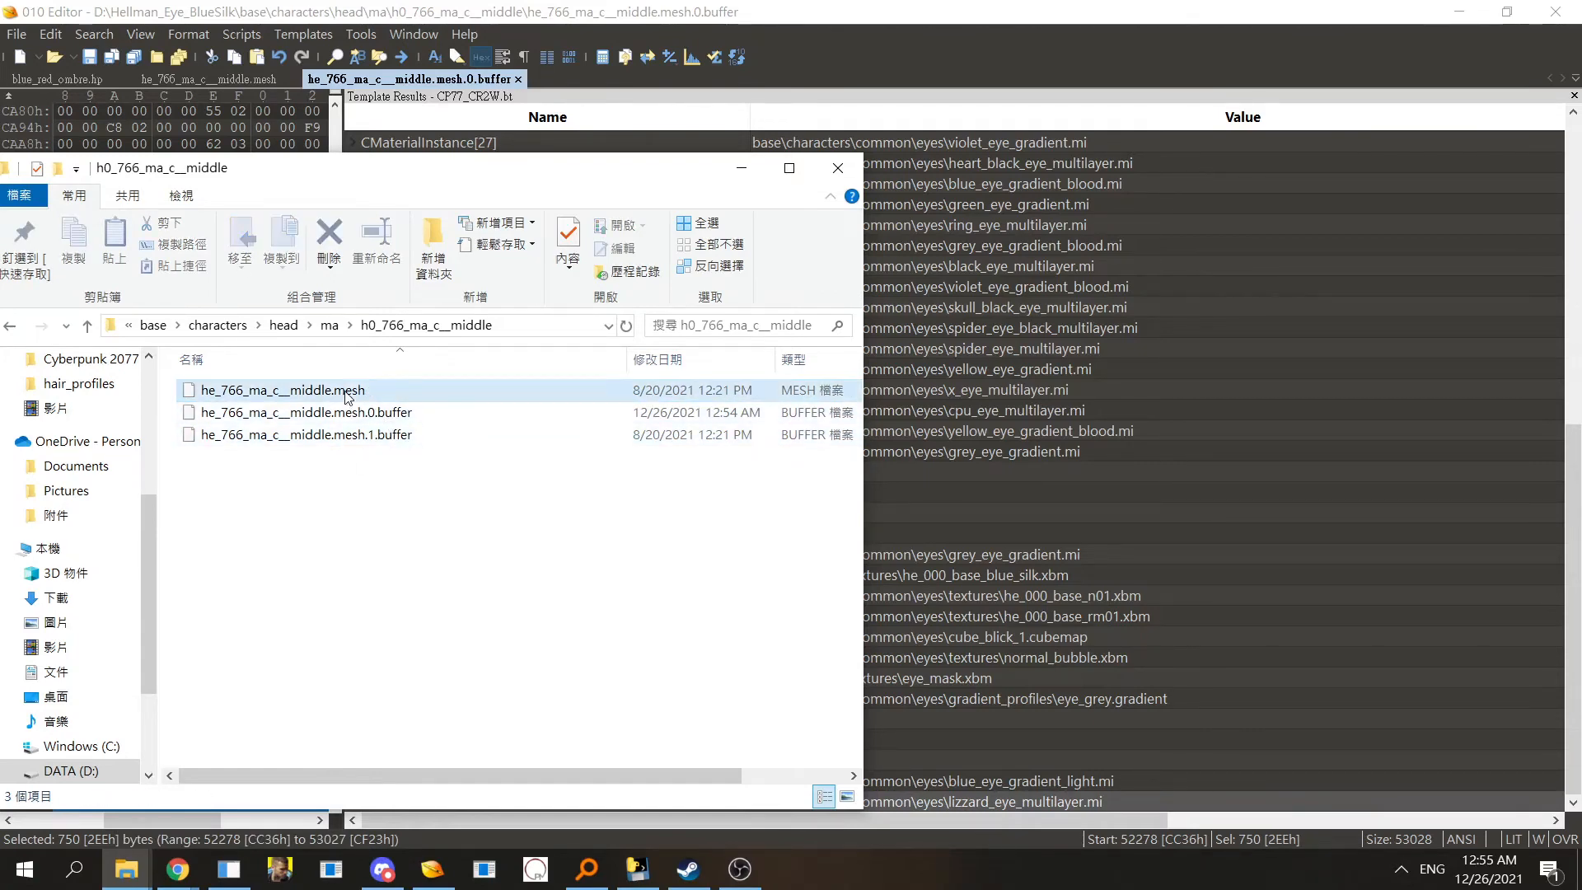
{"action": "left_click", "coordinate": [379, 391]}
{"action": "left_click", "coordinate": [379, 418]}
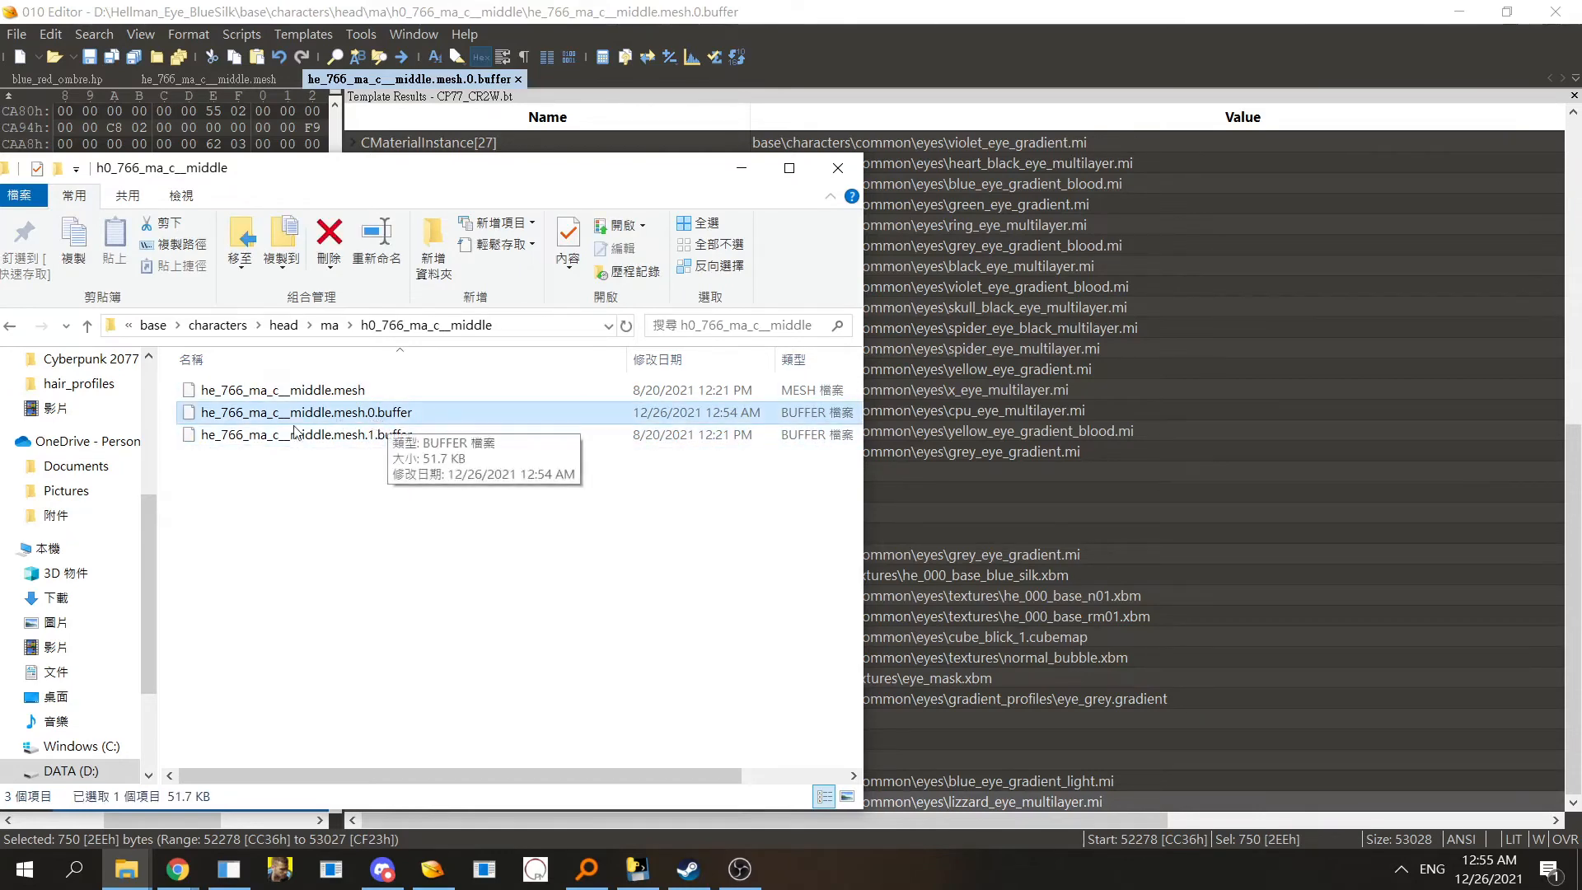
{"action": "key", "text": "F2"}
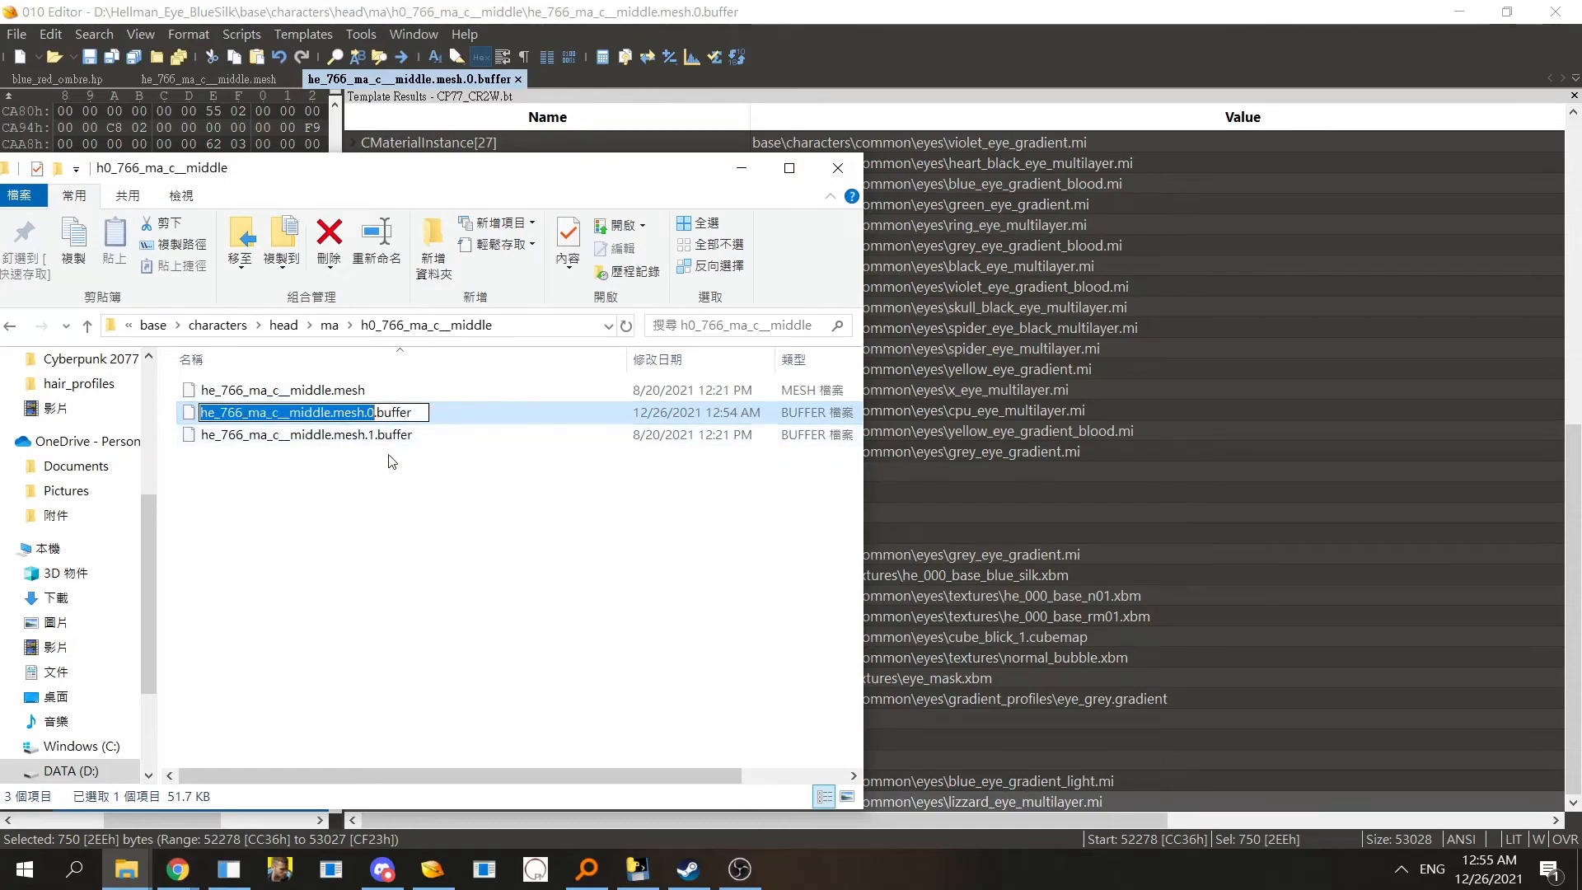
{"action": "left_click", "coordinate": [357, 399]}
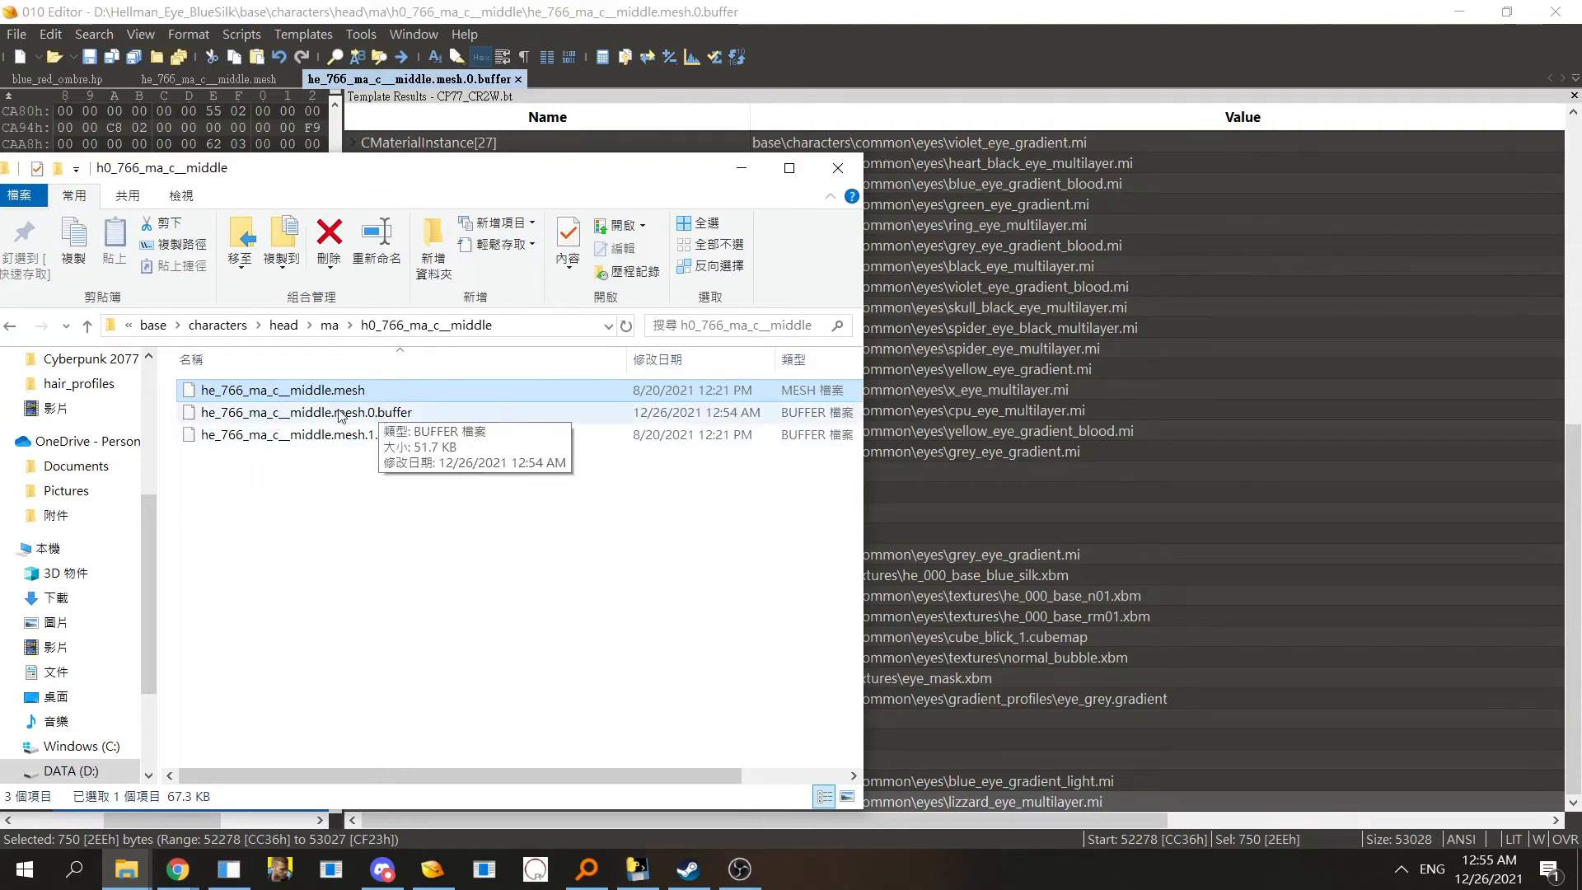
{"action": "left_click", "coordinate": [418, 417]}
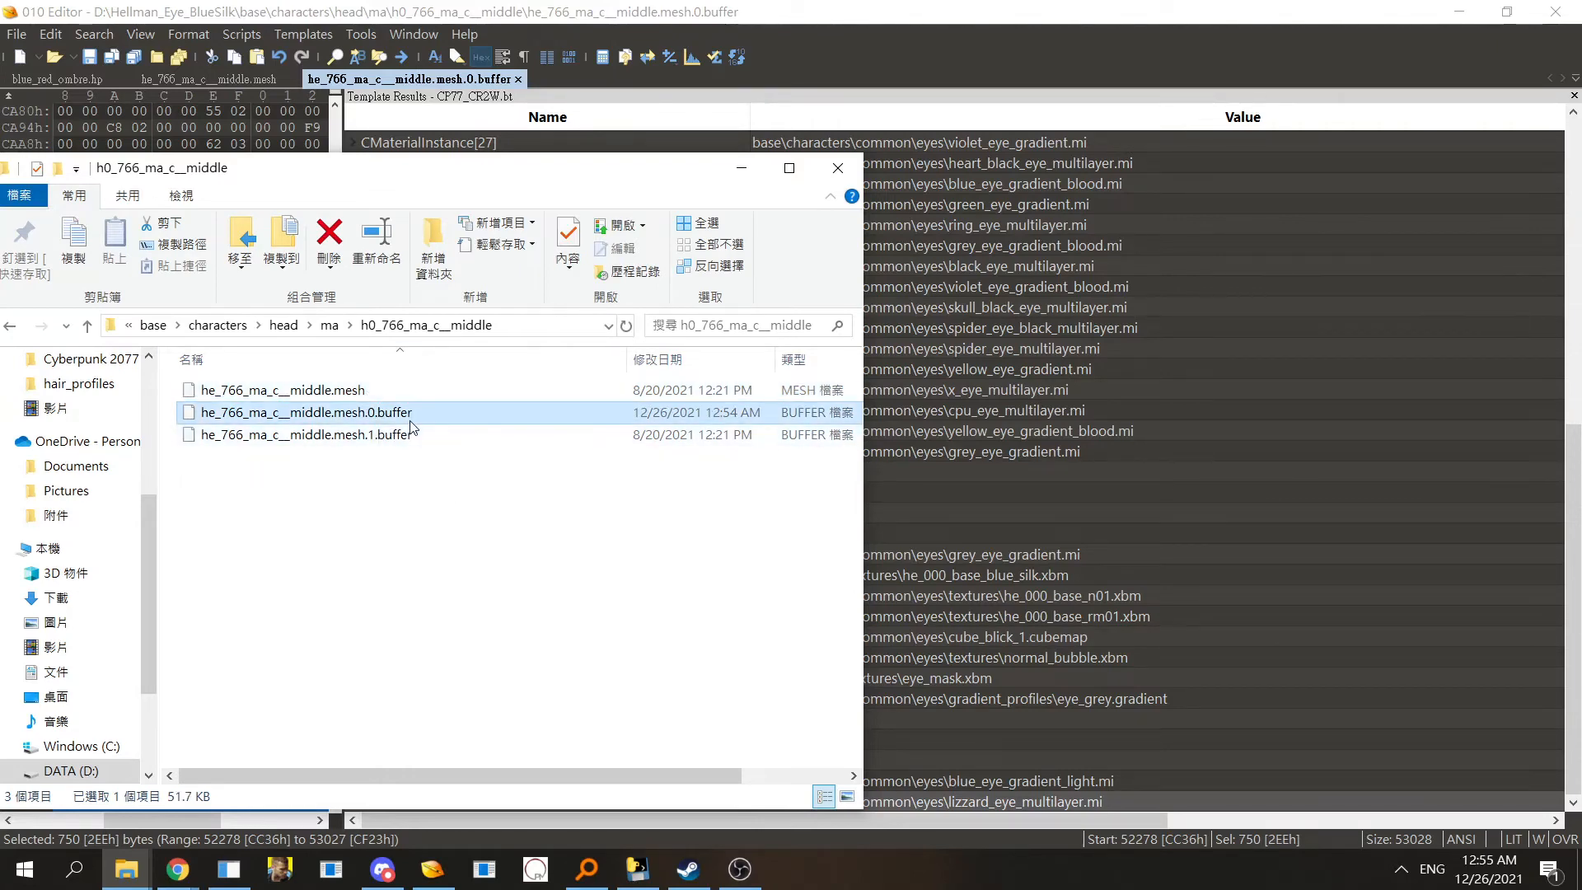
- Copy the h0_766_ma_c__middle folder path and bring up the CP77Tools console
{"action": "left_click", "coordinate": [551, 333]}
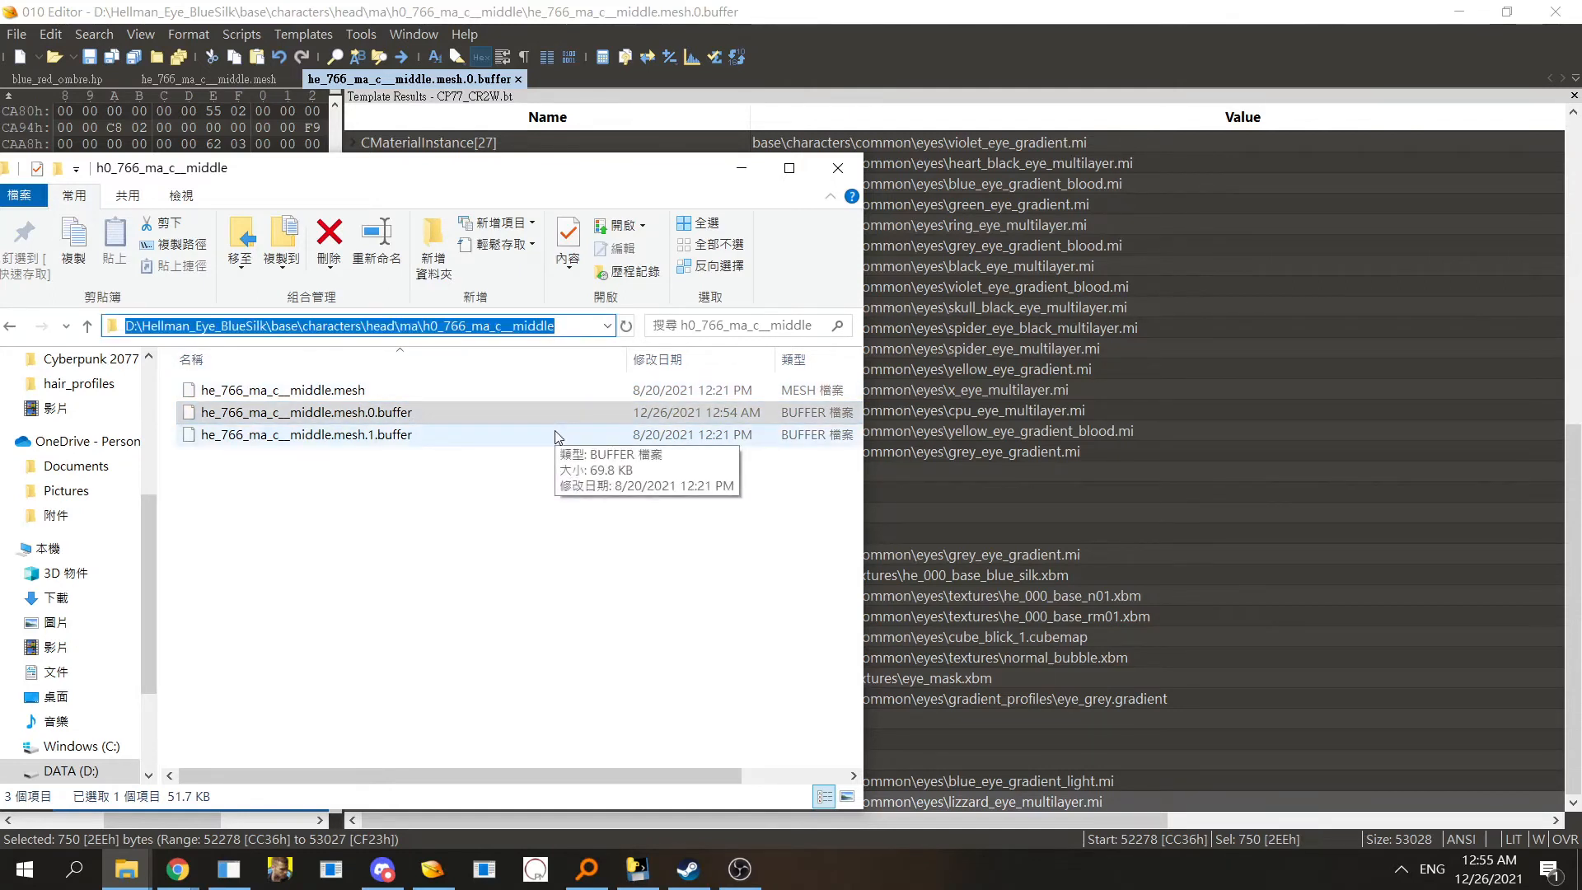
{"action": "left_click", "coordinate": [539, 517]}
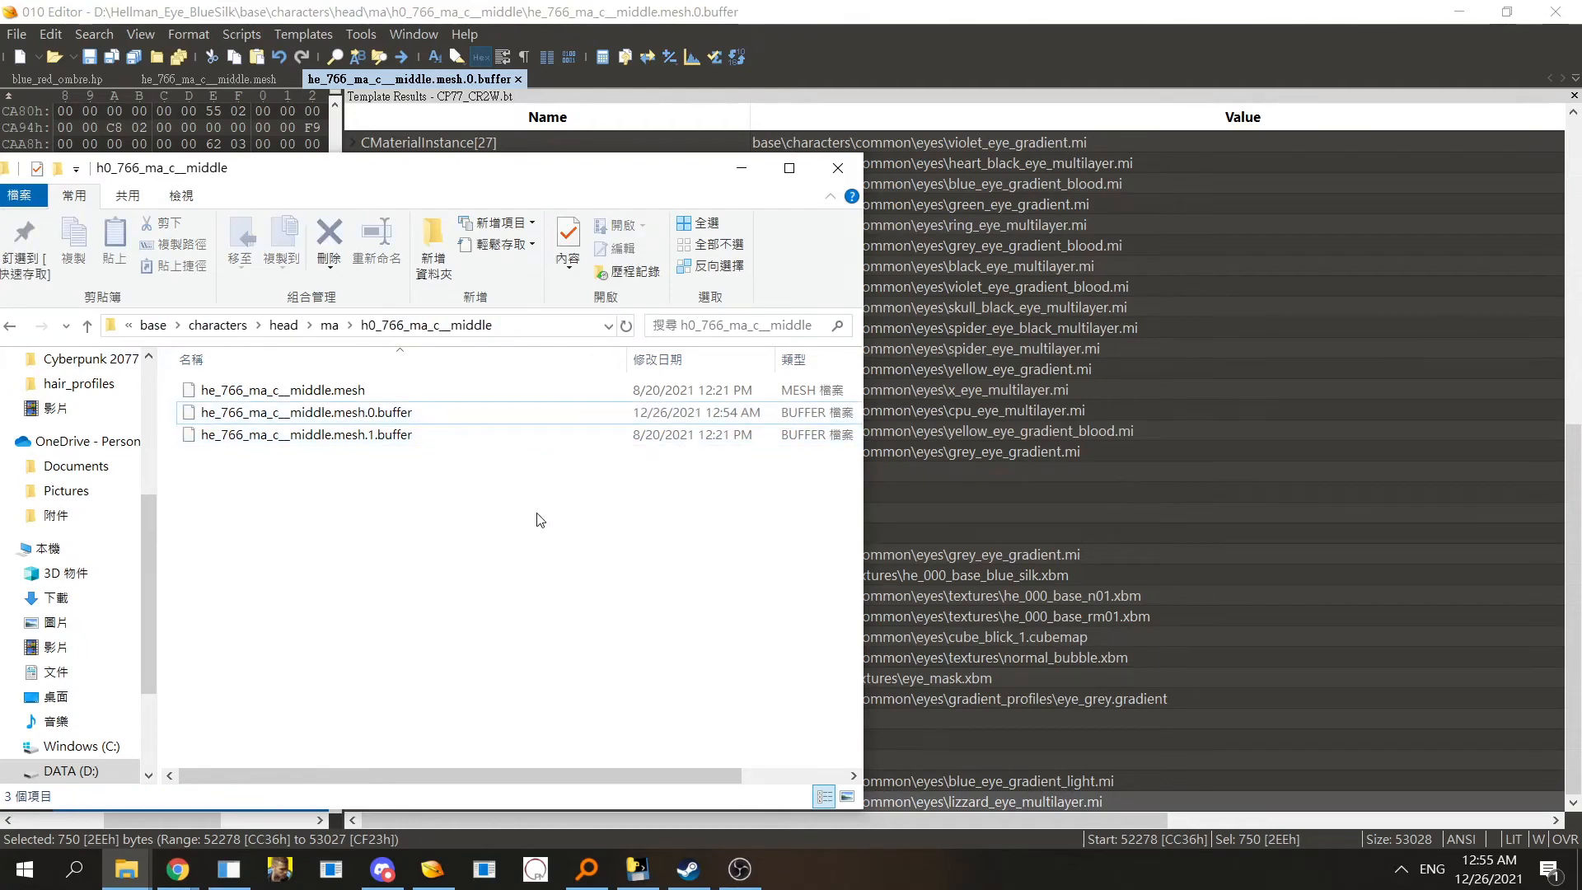
{"action": "left_click", "coordinate": [526, 328]}
{"action": "key", "text": "ctrl+c"}
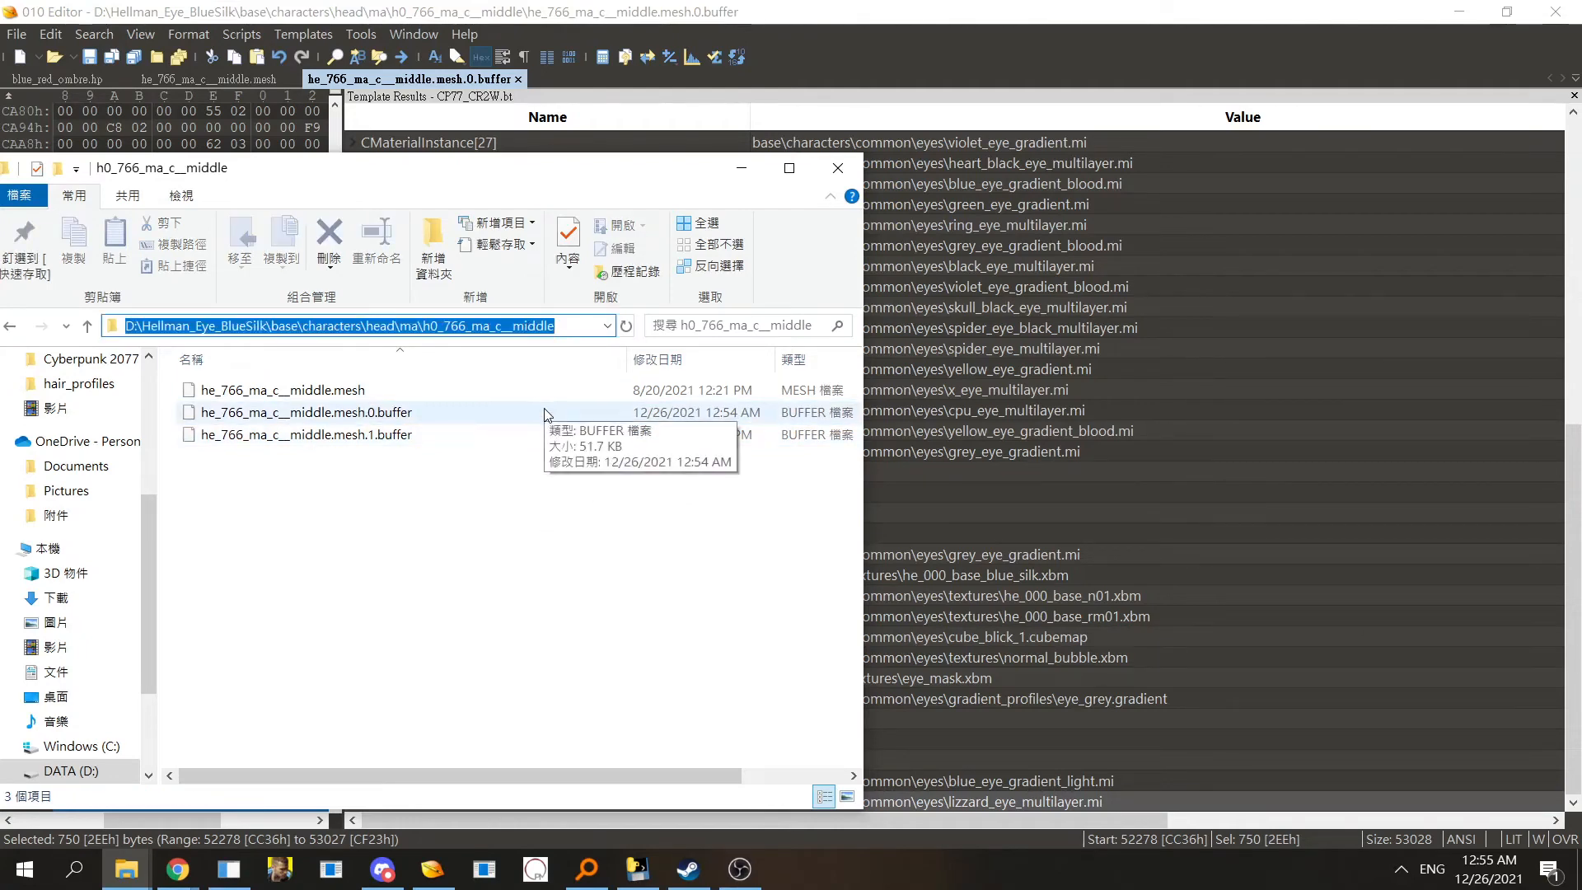
{"action": "left_click", "coordinate": [229, 869]}
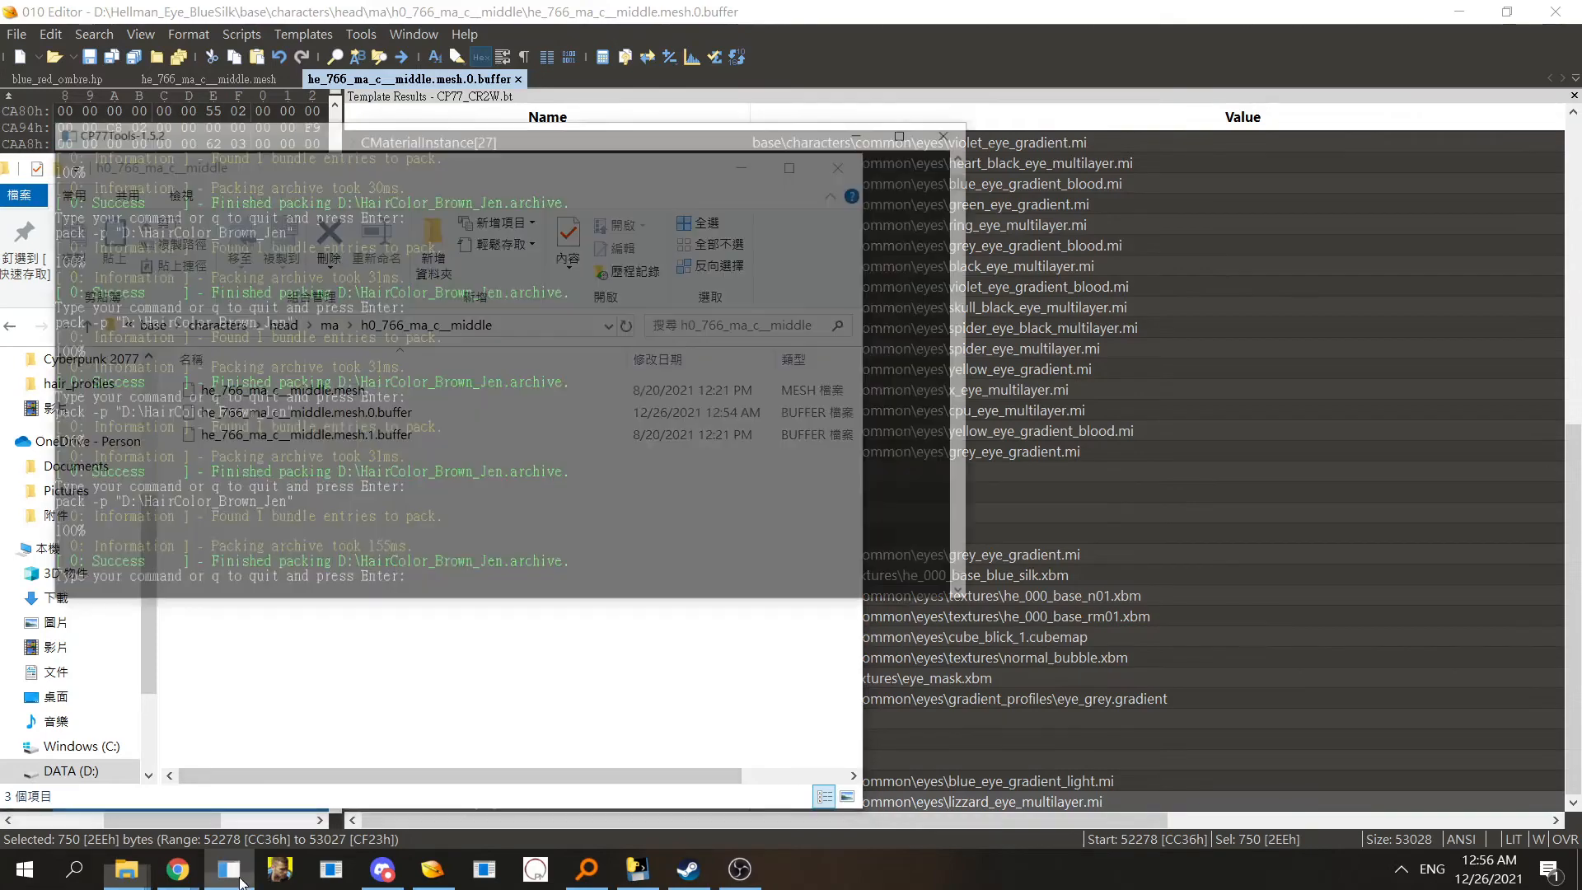
{"action": "left_click_drag", "start_coordinate": [545, 51], "coordinate": [1005, 149]}
{"action": "scroll", "coordinate": [932, 366], "scroll_direction": "down", "scroll_amount": 1}
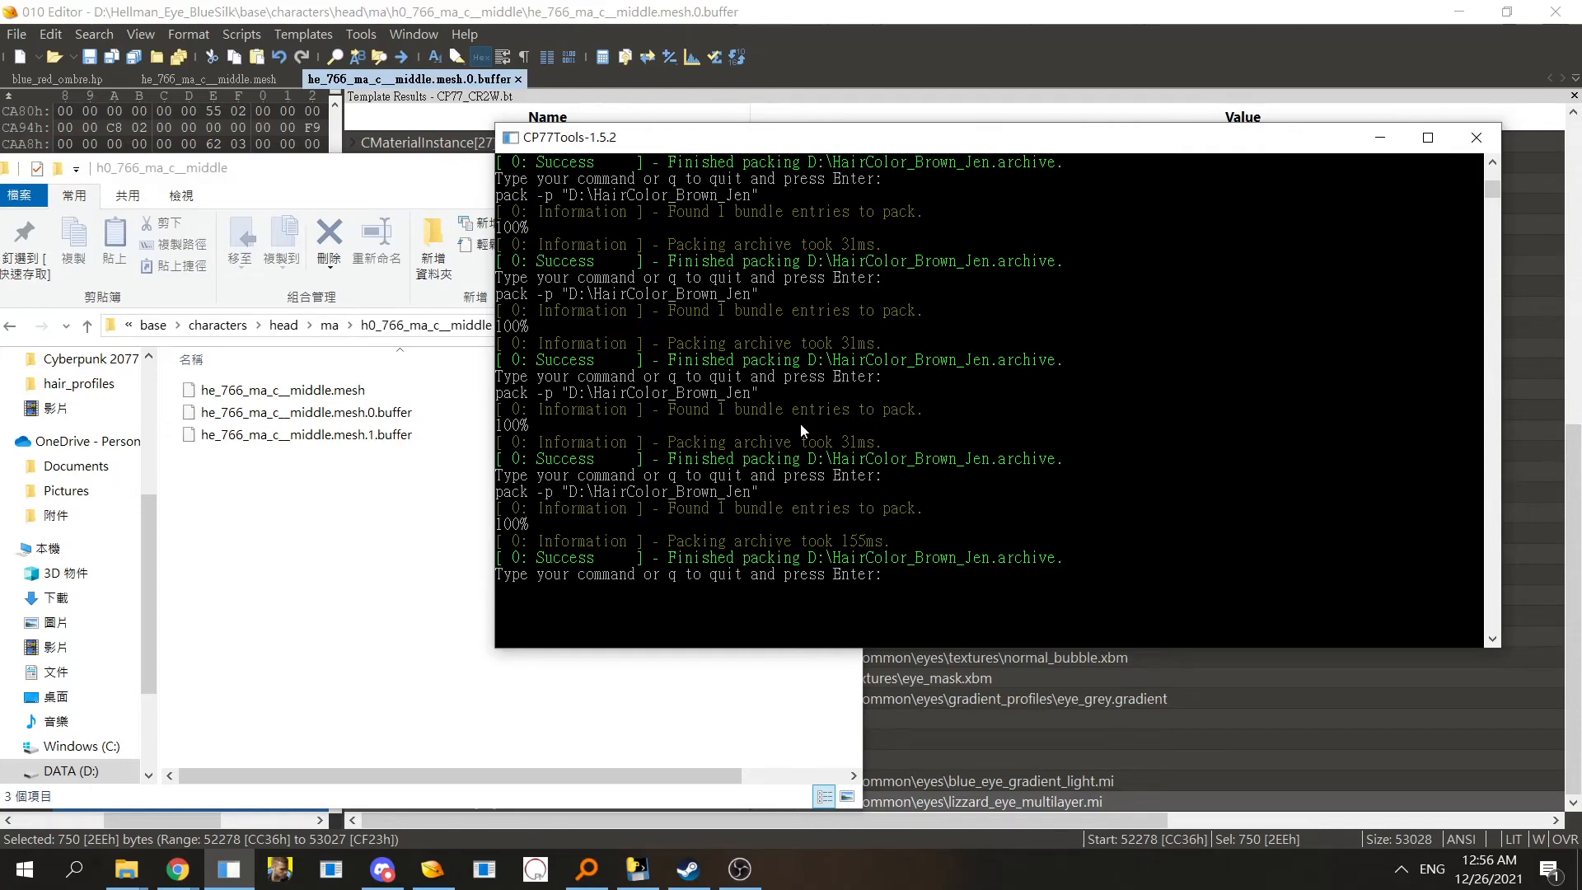
- Enter an import -k -p command followed by the quoted h0_766_ma_c__middle folder path in the console
{"action": "type", "text": "im"}
{"action": "type", "text": "eep"}
{"action": "key", "text": "BackSpace"}
{"action": "key", "text": "BackSpace"}
{"action": "type", "text": "k -path"}
{"action": "key", "text": "BackSpace"}
{"action": "key", "text": "BackSpace"}
{"action": "key", "text": "ctrl+v"}
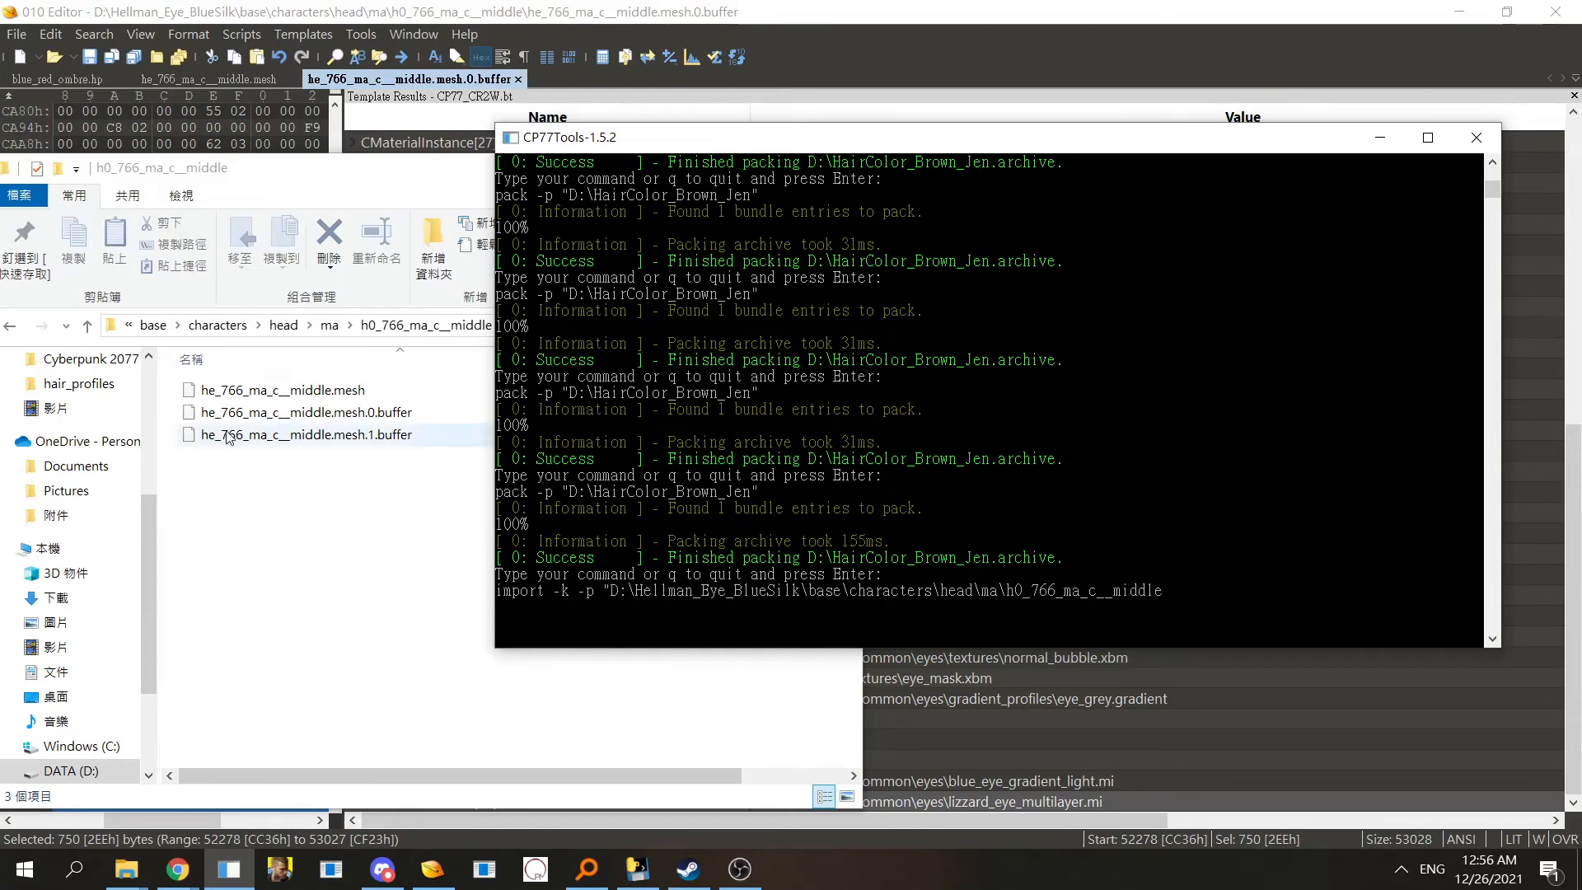
- Browse from Hellman_Eye_BlueSilk down to the h0_766_ma_c__middle folder to check the path
{"action": "left_click", "coordinate": [392, 322]}
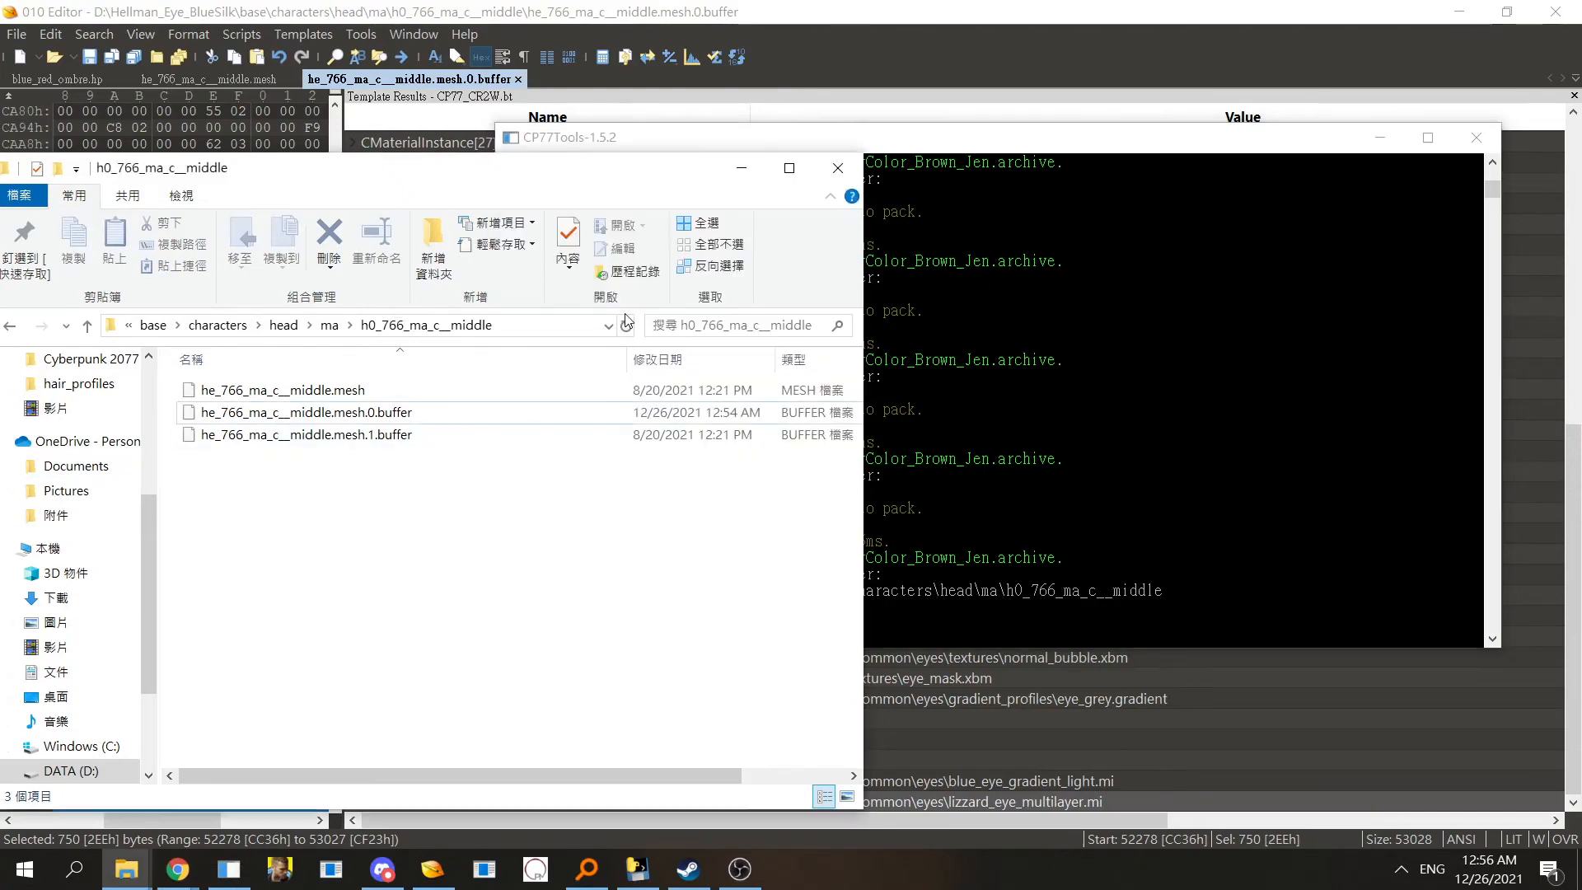
{"action": "left_click", "coordinate": [505, 324]}
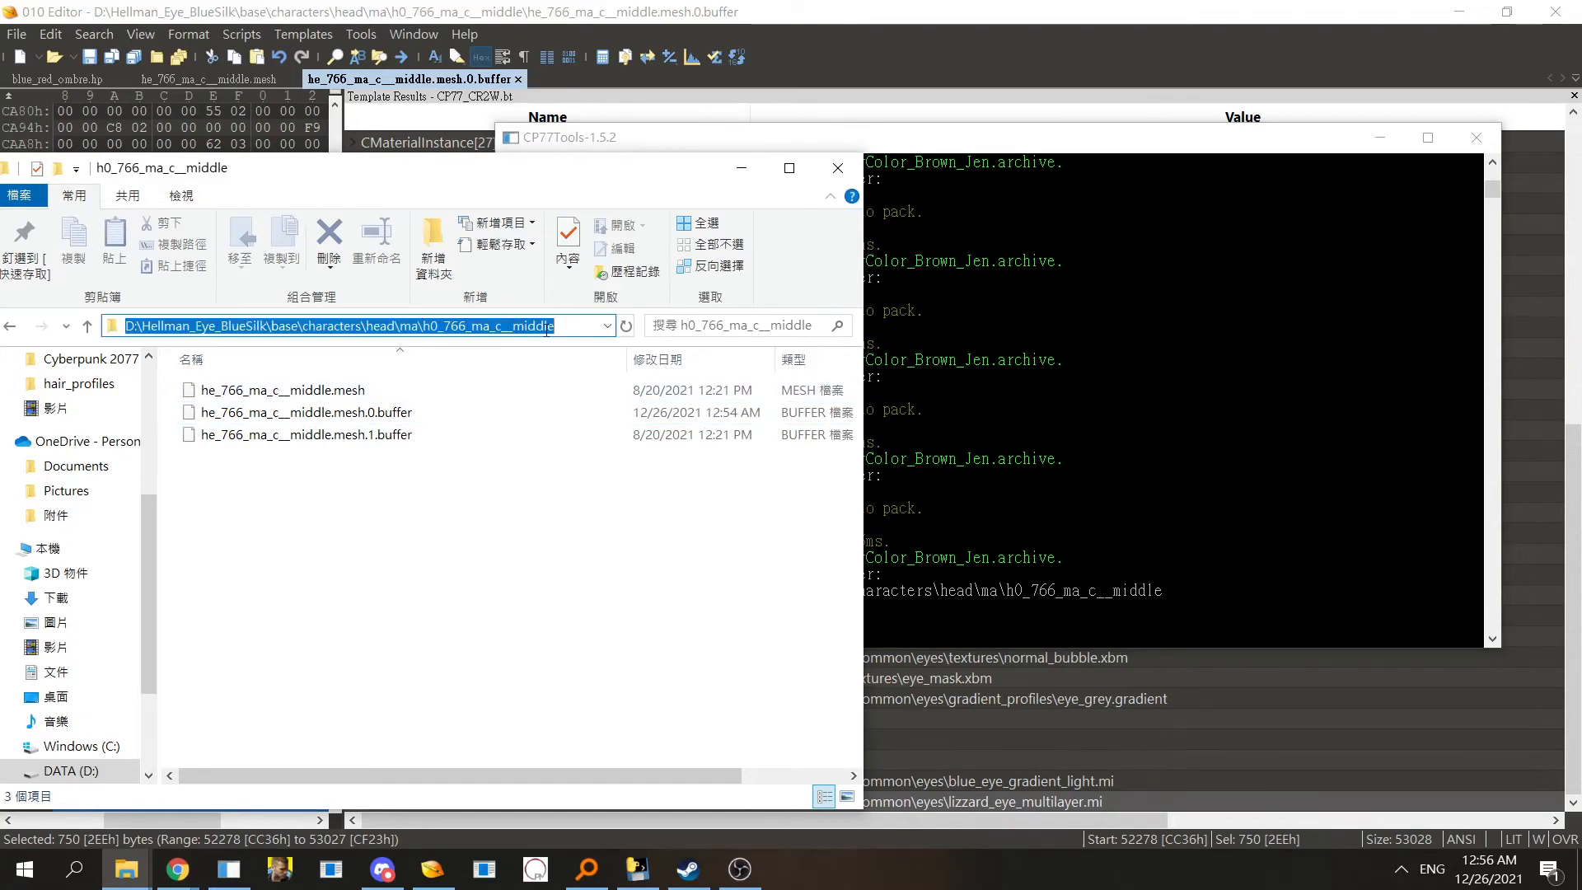
{"action": "left_click", "coordinate": [556, 487]}
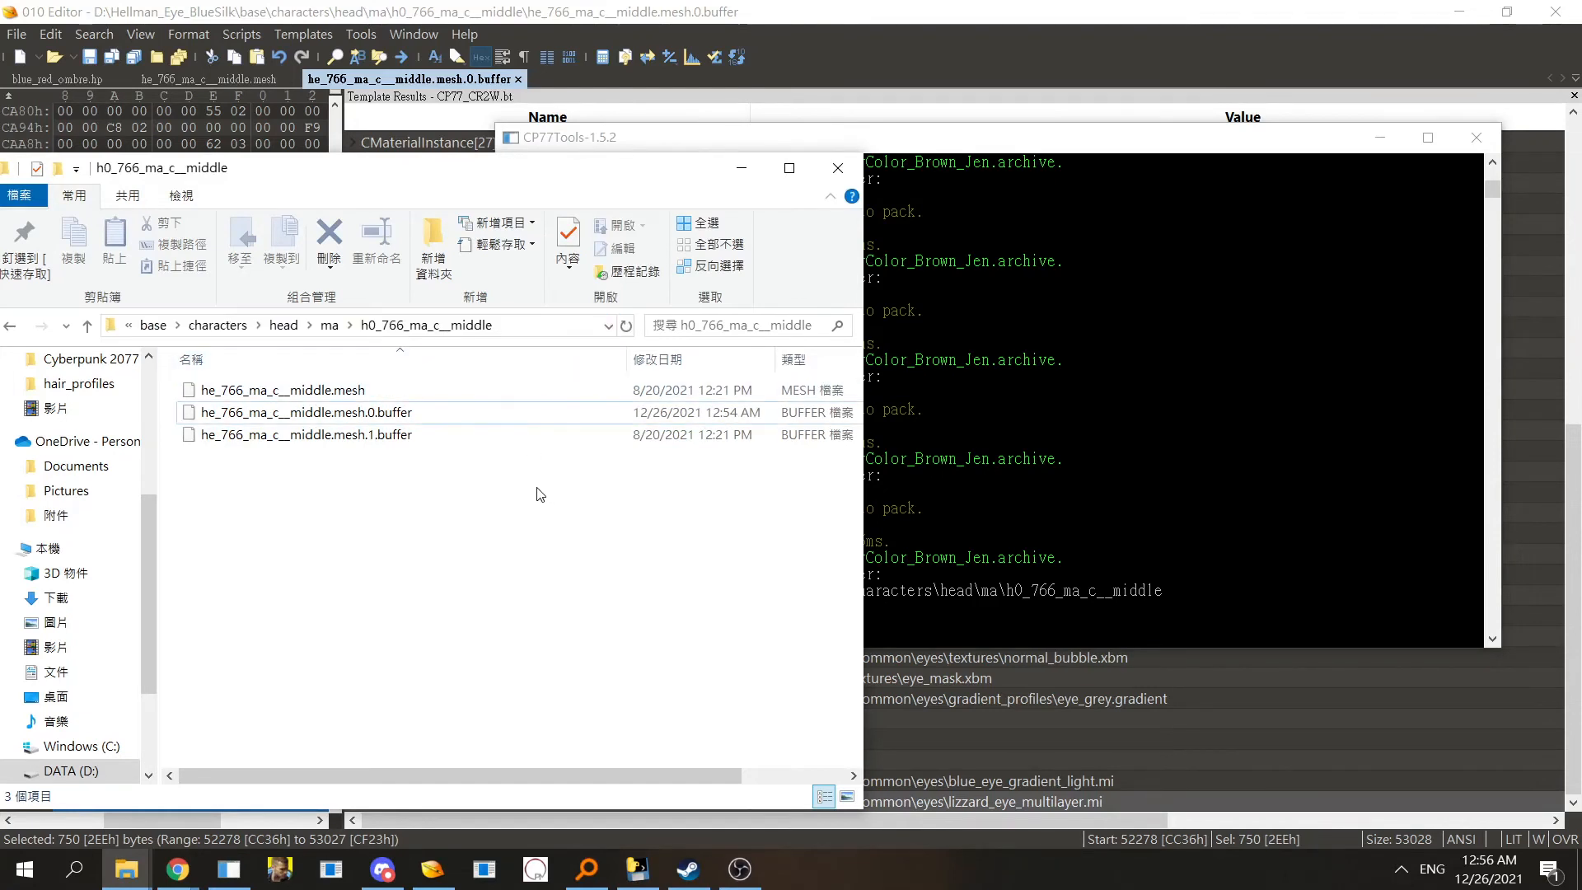
{"action": "left_click", "coordinate": [330, 325]}
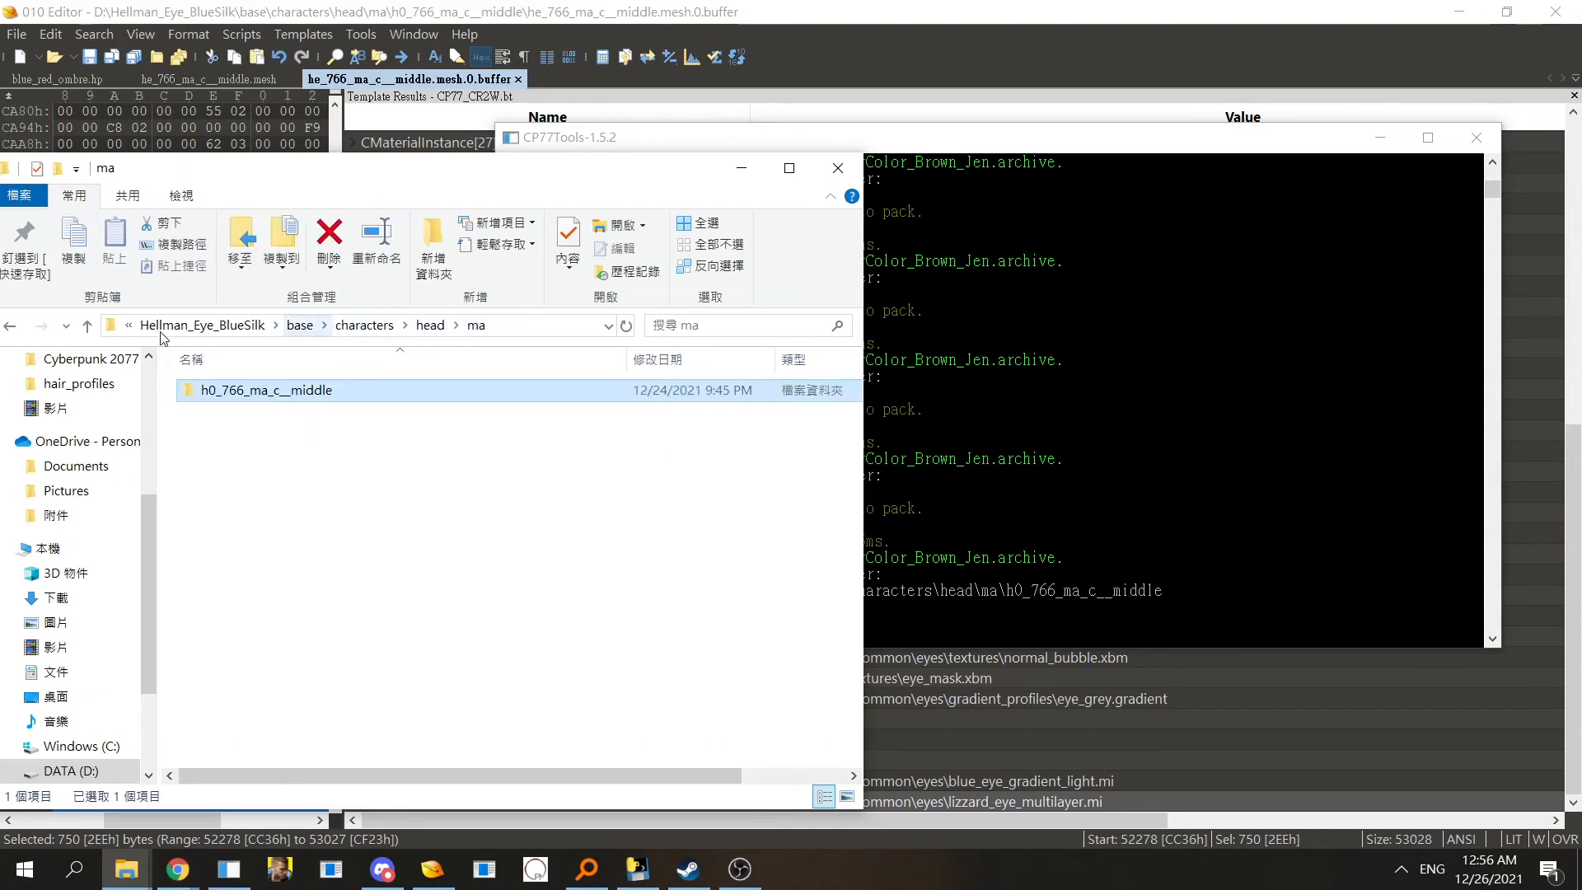
{"action": "double_click", "coordinate": [378, 391]}
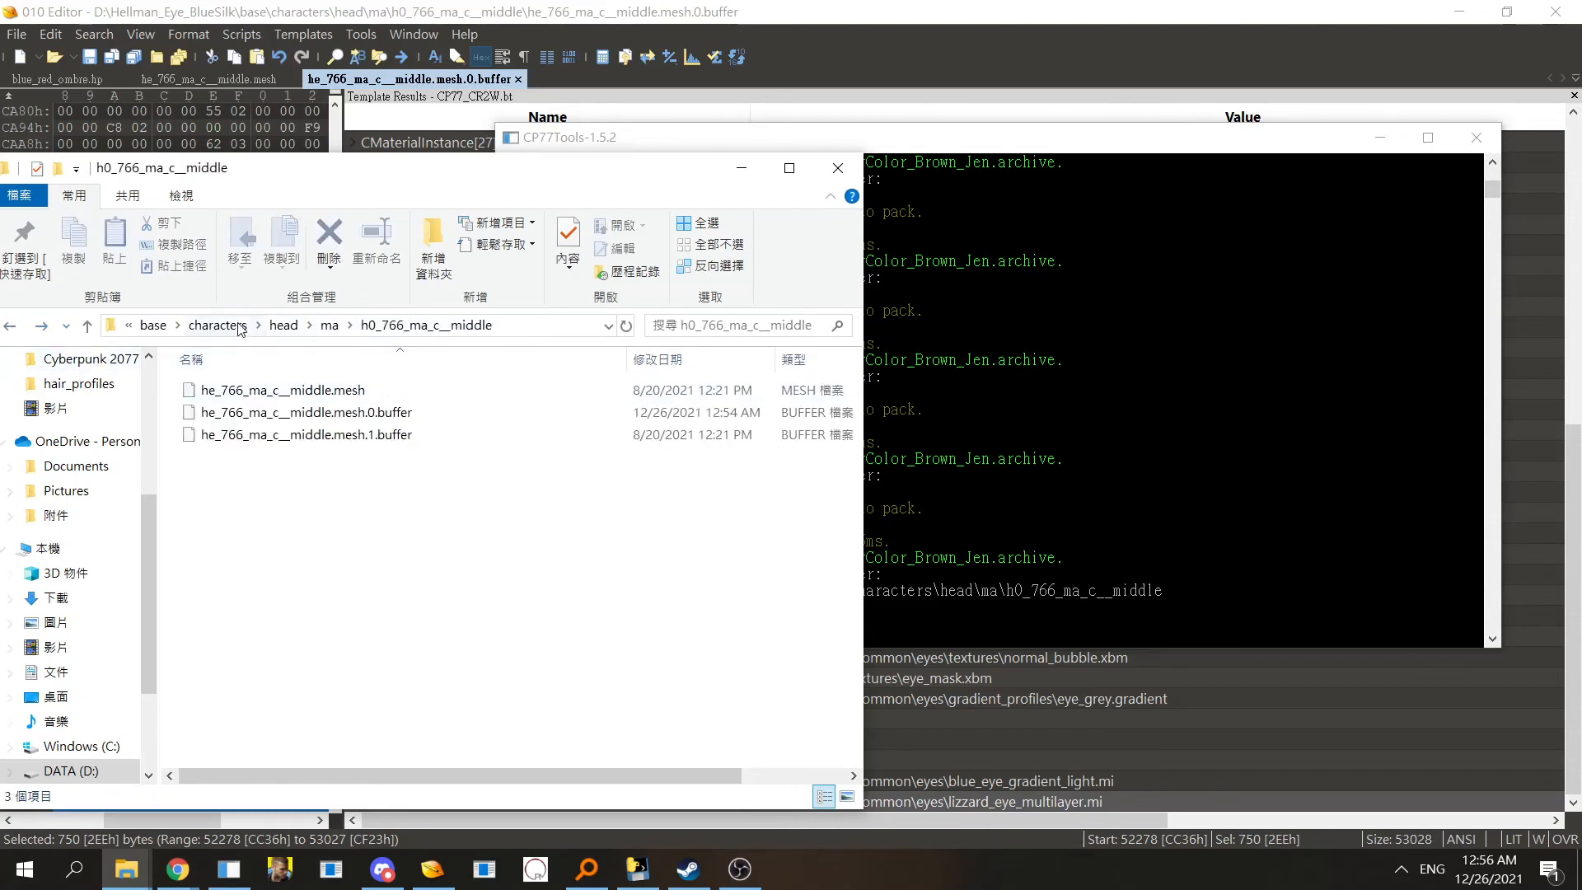
{"action": "left_click", "coordinate": [155, 326]}
{"action": "left_click", "coordinate": [322, 327]}
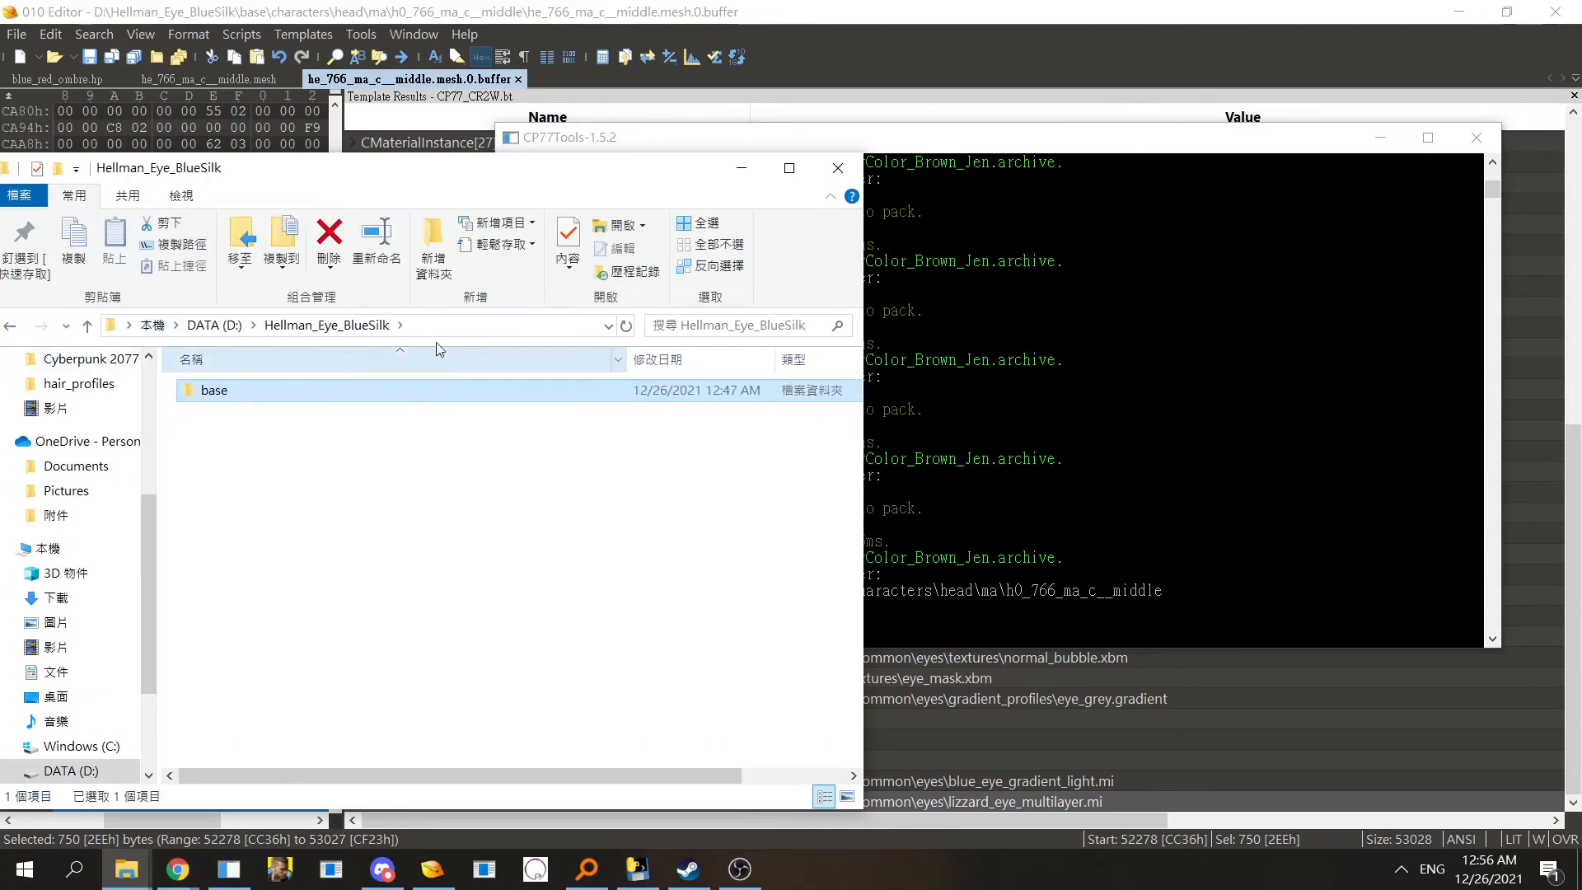
{"action": "left_click", "coordinate": [419, 327]}
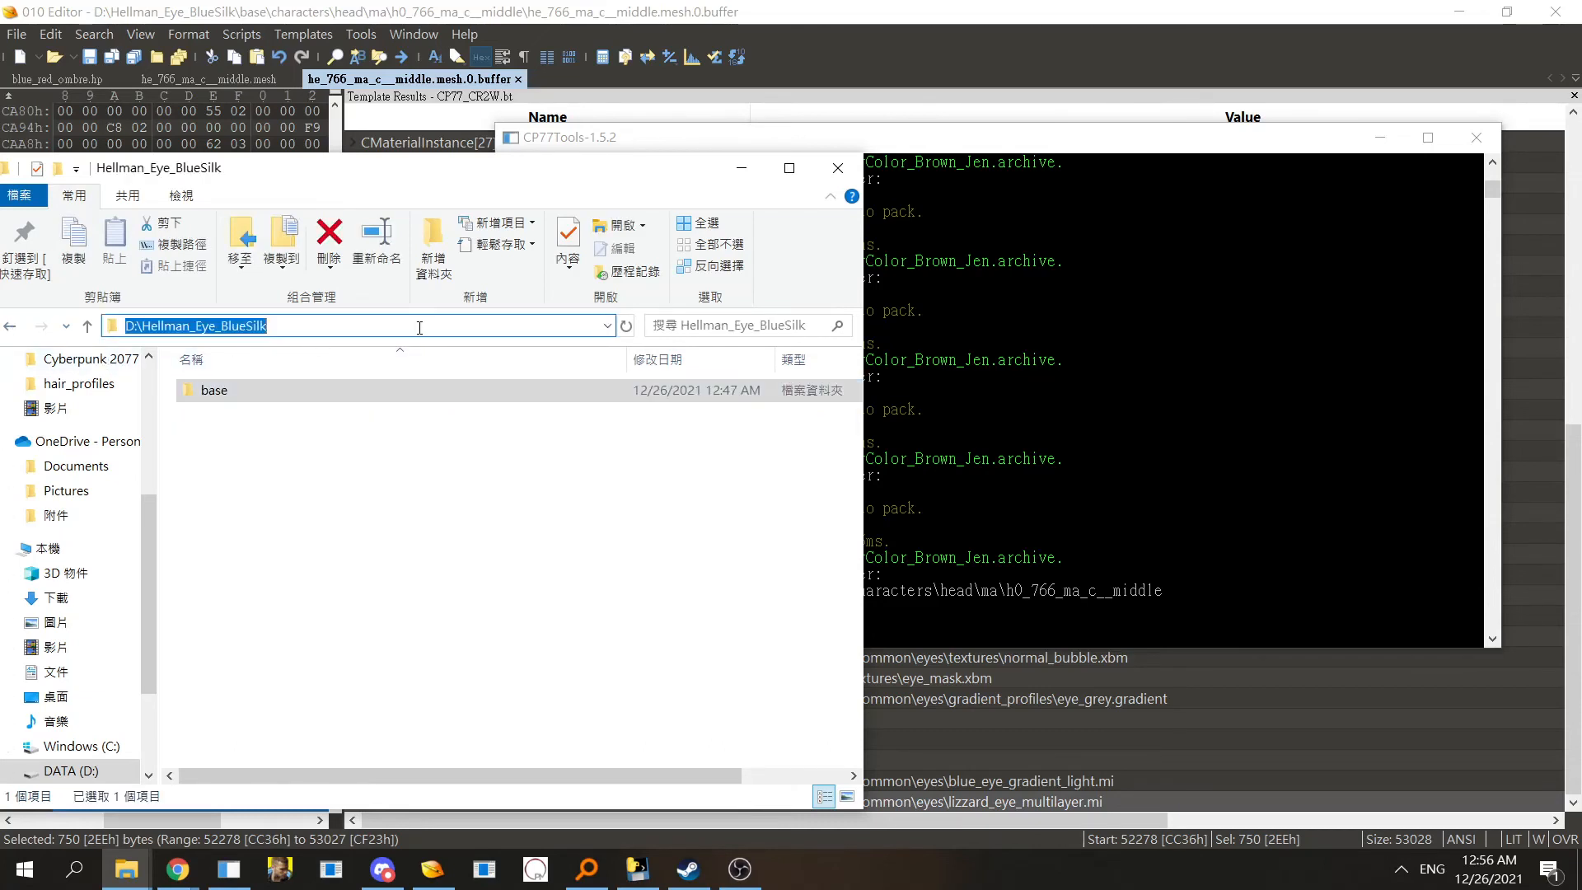
{"action": "double_click", "coordinate": [248, 391]}
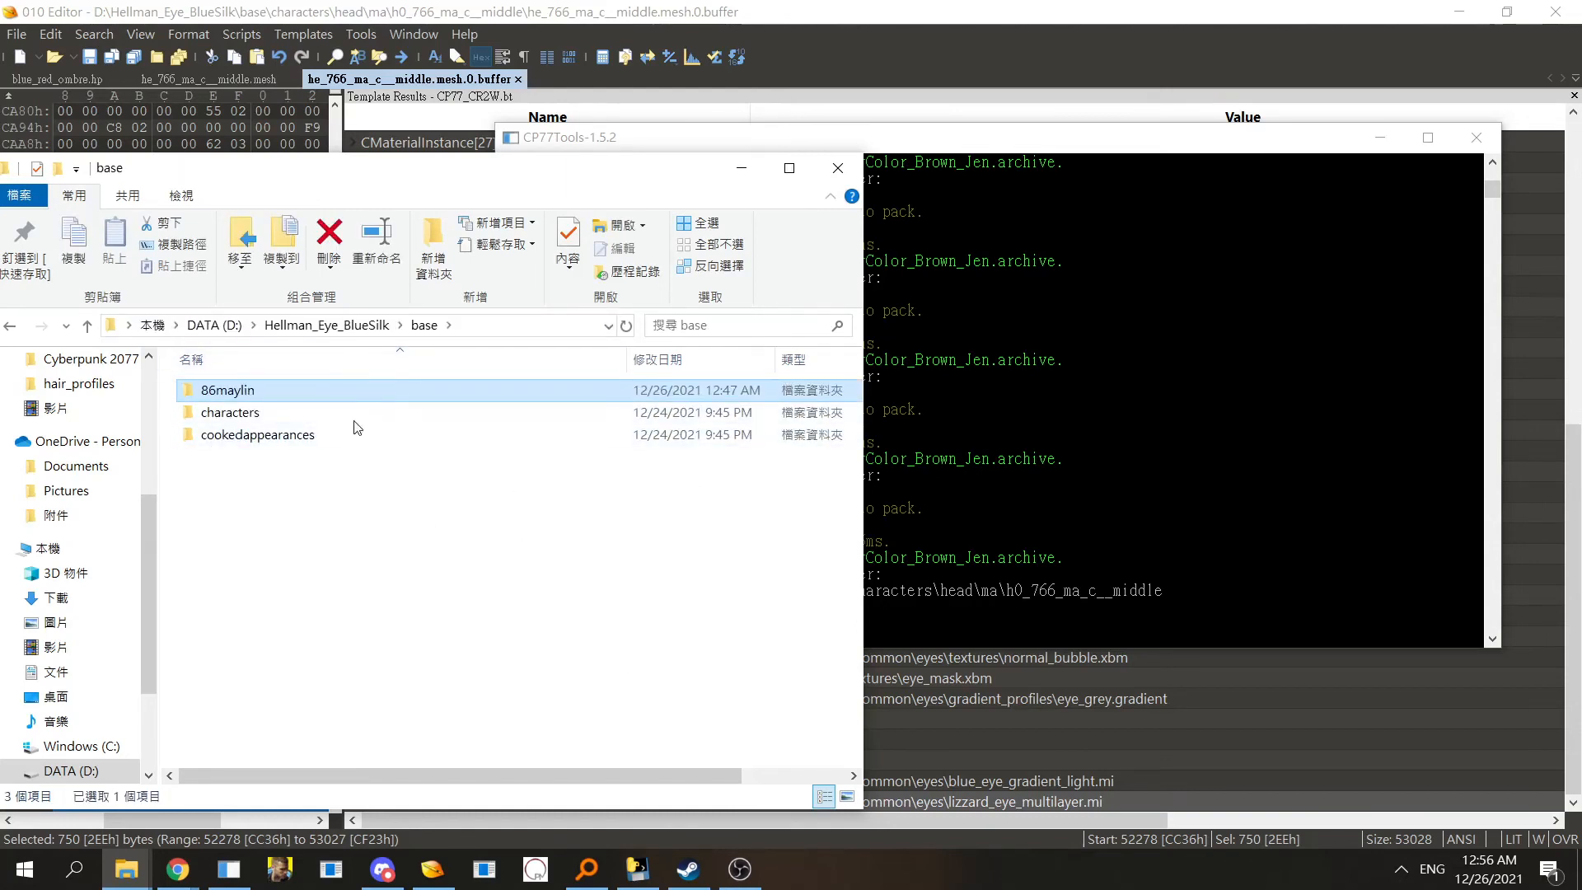
{"action": "double_click", "coordinate": [248, 412]}
{"action": "double_click", "coordinate": [247, 393]}
{"action": "double_click", "coordinate": [247, 392]}
{"action": "double_click", "coordinate": [251, 390]}
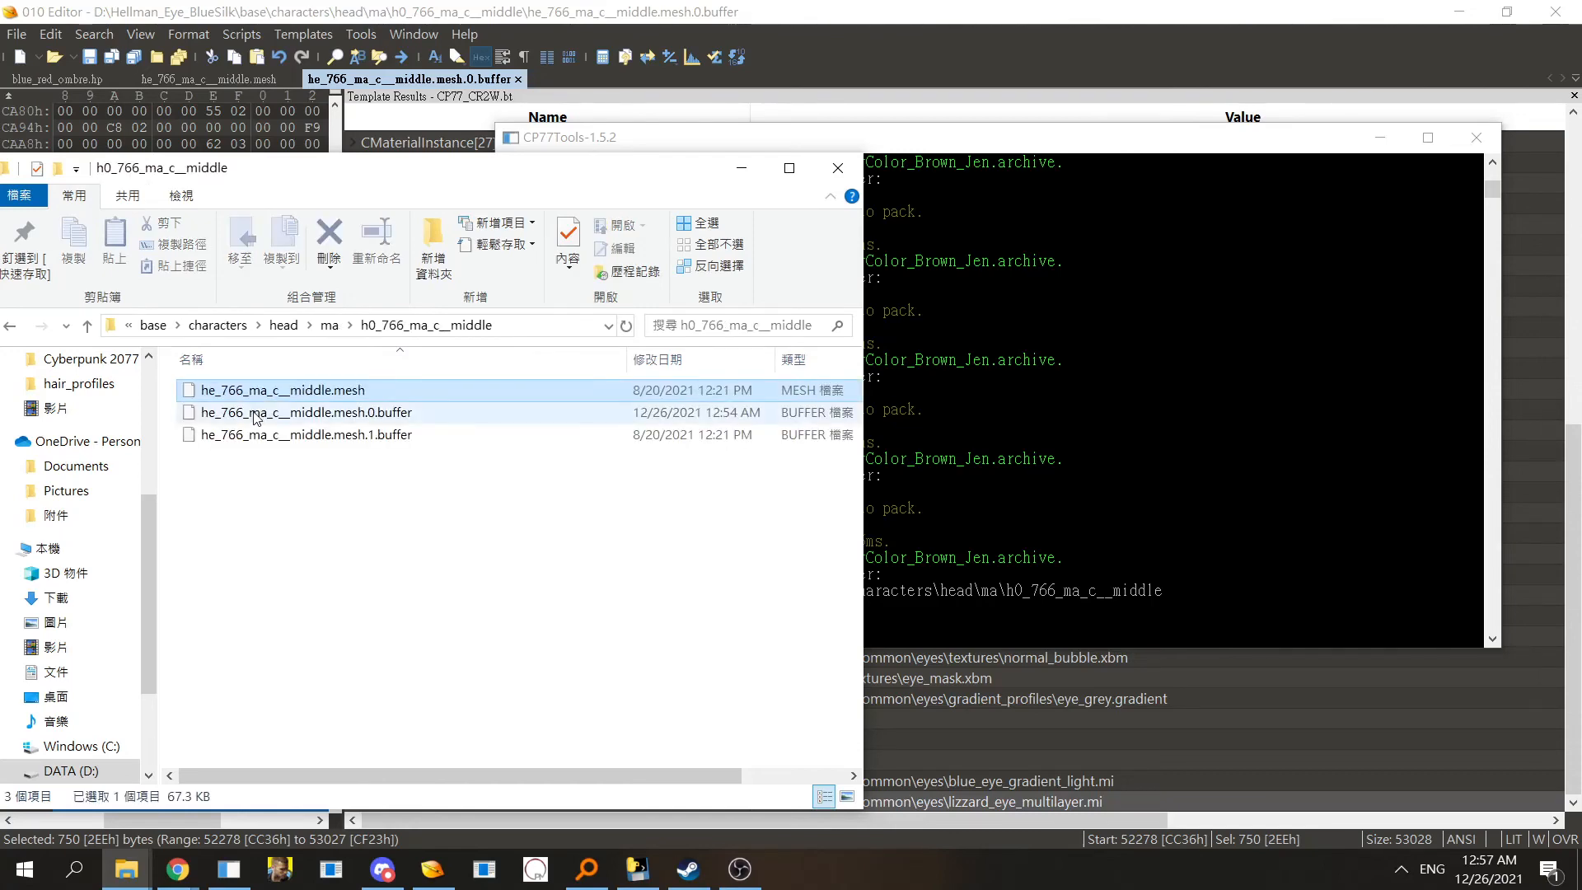
{"action": "left_click", "coordinate": [605, 325]}
- Close the path's quote and run the import command to rebuild the mesh with its buffers
{"action": "left_click", "coordinate": [1212, 593]}
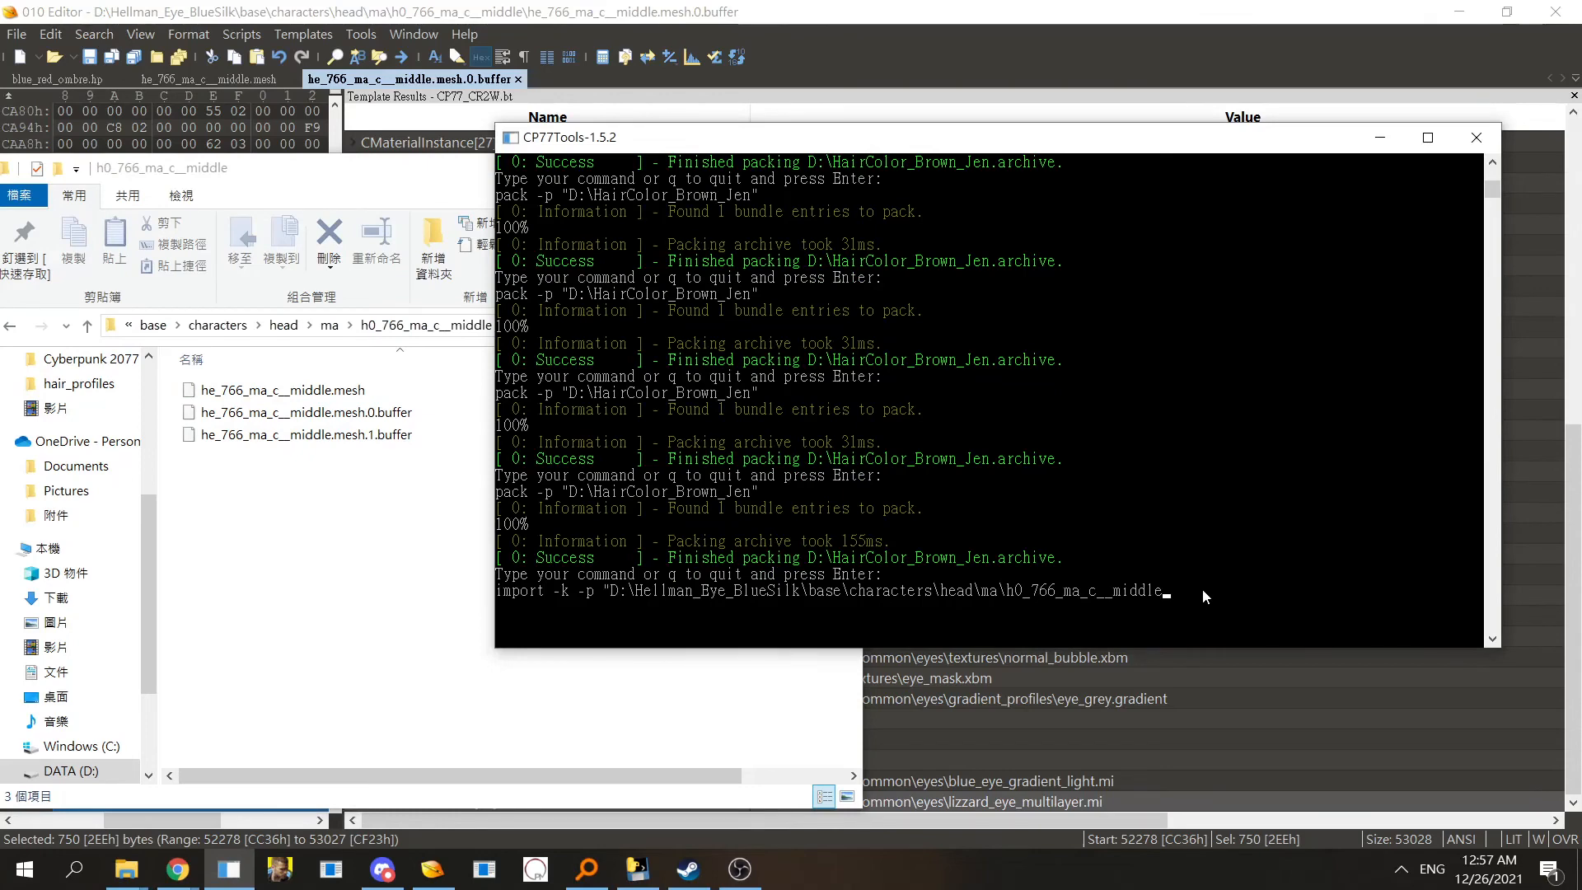
{"action": "type", "text": "\""}
{"action": "key", "text": "Return"}
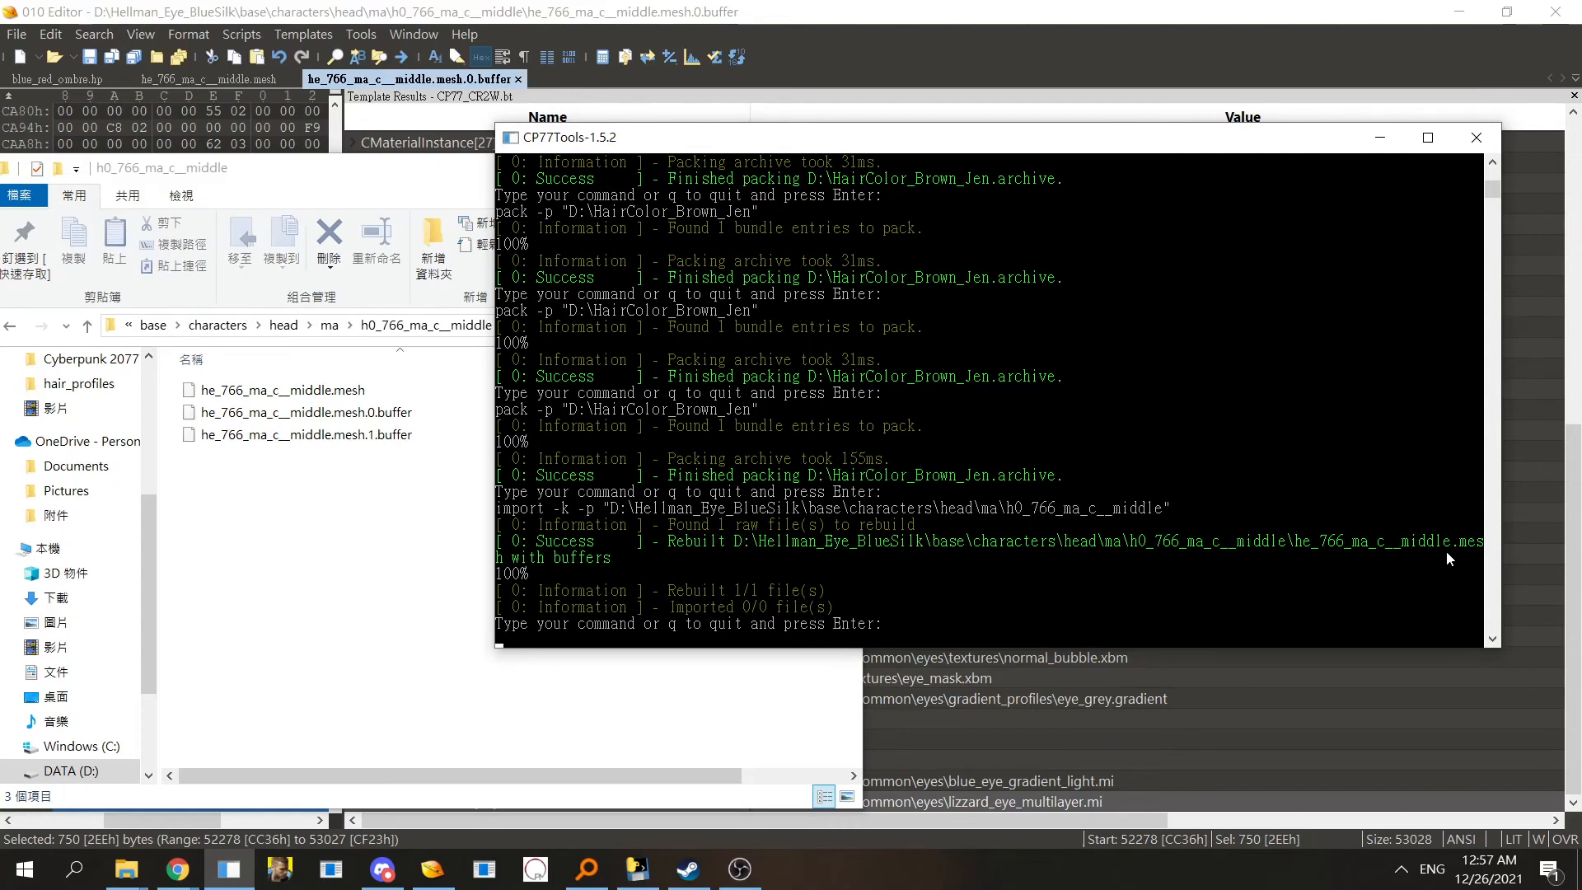
- Recall the import command in the console and delete the end of its folder path
{"action": "left_click", "coordinate": [722, 639]}
{"action": "key", "text": "Escape"}
{"action": "key", "text": "Up"}
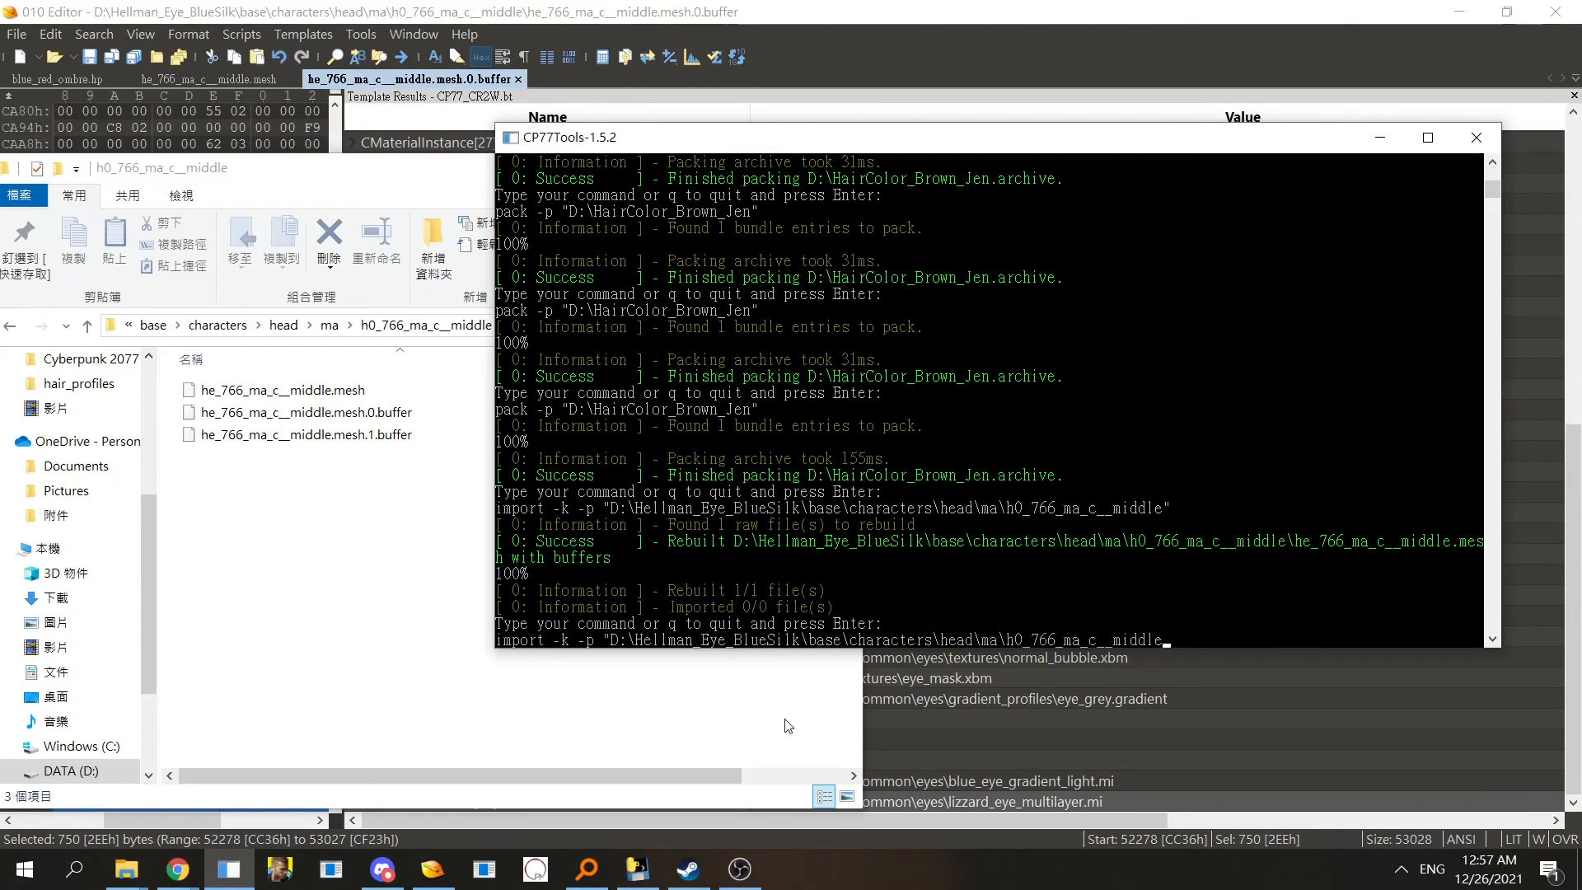
{"action": "key", "text": "BackSpace"}
{"action": "key", "text": "BackSpace"}
{"action": "key", "text": "BackSpace"}
{"action": "key", "text": "BackSpace"}
{"action": "key", "text": "BackSpace"}
{"action": "key", "text": "BackSpace"}
{"action": "key", "text": "BackSpace"}
{"action": "key", "text": "BackSpace"}
{"action": "key", "text": "BackSpace"}
{"action": "key", "text": "BackSpace"}
{"action": "key", "text": "BackSpace"}
{"action": "key", "text": "BackSpace"}
{"action": "key", "text": "BackSpace"}
{"action": "key", "text": "BackSpace"}
{"action": "key", "text": "BackSpace"}
{"action": "key", "text": "BackSpace"}
{"action": "key", "text": "BackSpace"}
{"action": "key", "text": "BackSpace"}
{"action": "key", "text": "BackSpace"}
{"action": "key", "text": "BackSpace"}
{"action": "key", "text": "BackSpace"}
{"action": "key", "text": "BackSpace"}
{"action": "key", "text": "BackSpace"}
{"action": "key", "text": "BackSpace"}
{"action": "key", "text": "BackSpace"}
{"action": "key", "text": "BackSpace"}
{"action": "key", "text": "BackSpace"}
{"action": "key", "text": "BackSpace"}
{"action": "key", "text": "BackSpace"}
{"action": "key", "text": "BackSpace"}
{"action": "key", "text": "BackSpace"}
{"action": "key", "text": "BackSpace"}
{"action": "key", "text": "BackSpace"}
{"action": "key", "text": "BackSpace"}
{"action": "key", "text": "BackSpace"}
{"action": "key", "text": "BackSpace"}
{"action": "key", "text": "BackSpace"}
{"action": "key", "text": "BackSpace"}
{"action": "key", "text": "BackSpace"}
{"action": "key", "text": "BackSpace"}
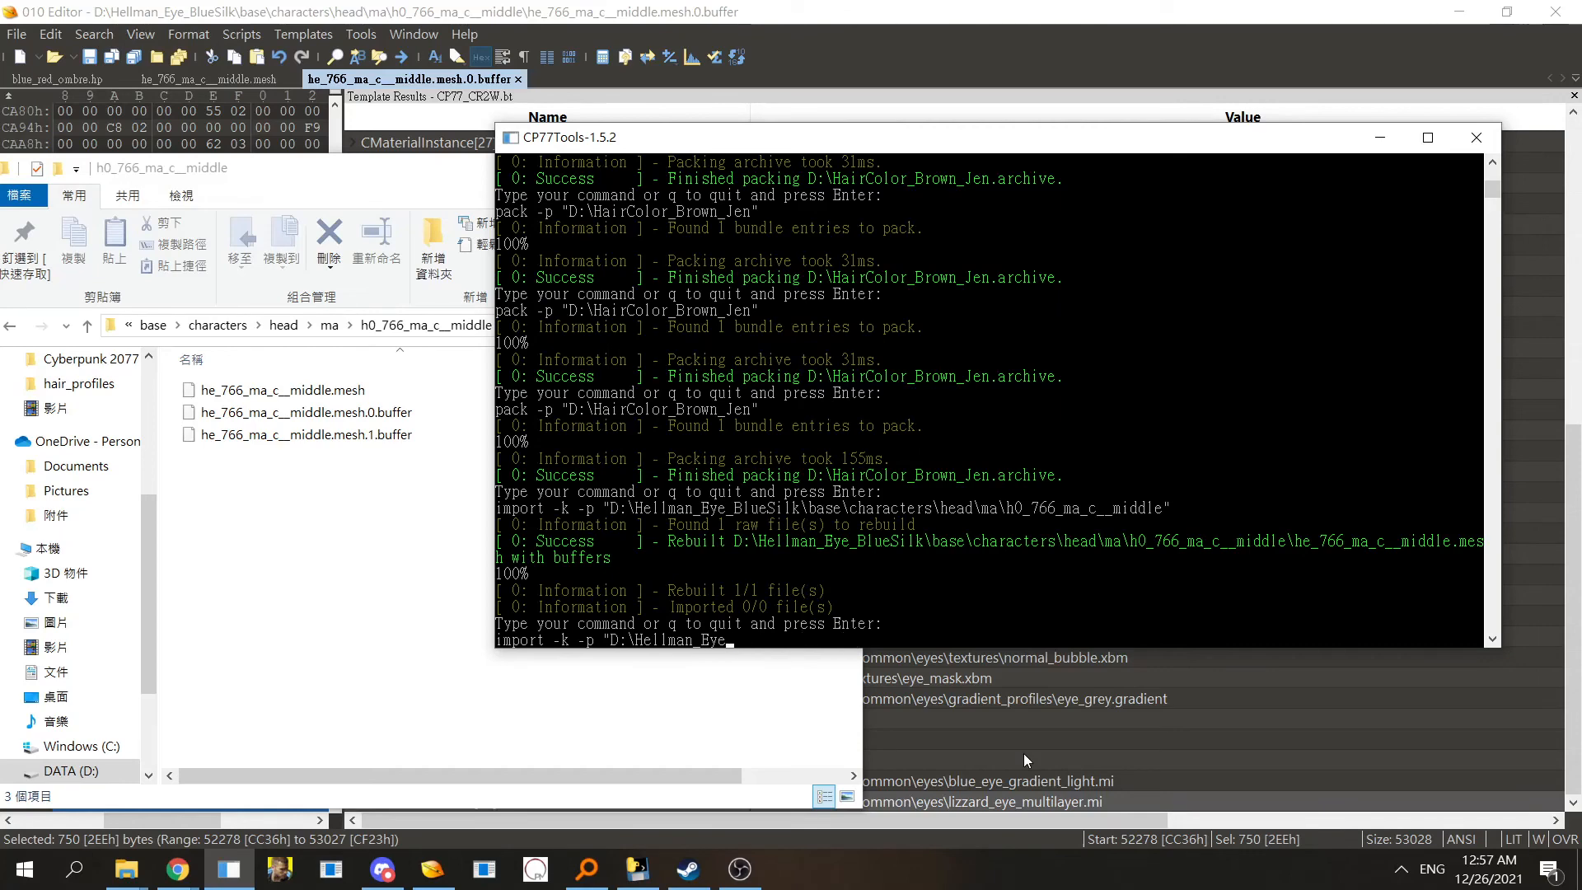
- Reload the modified he_766_ma_c__middle.mesh file in the hex editor
{"action": "left_click", "coordinate": [1024, 753]}
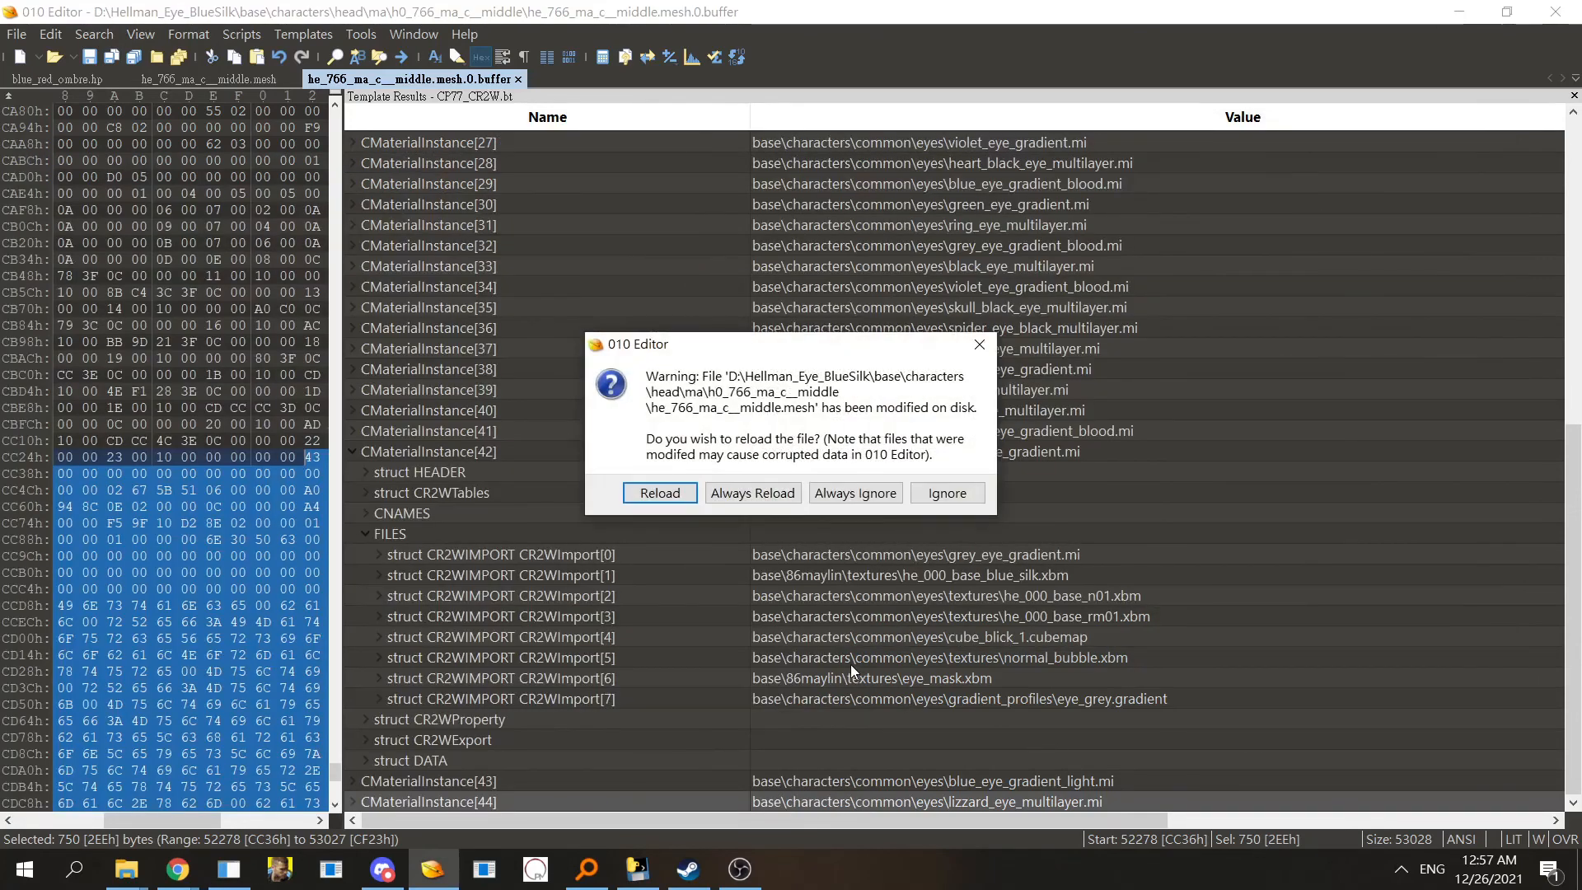
{"action": "left_click_drag", "start_coordinate": [793, 346], "coordinate": [771, 375]}
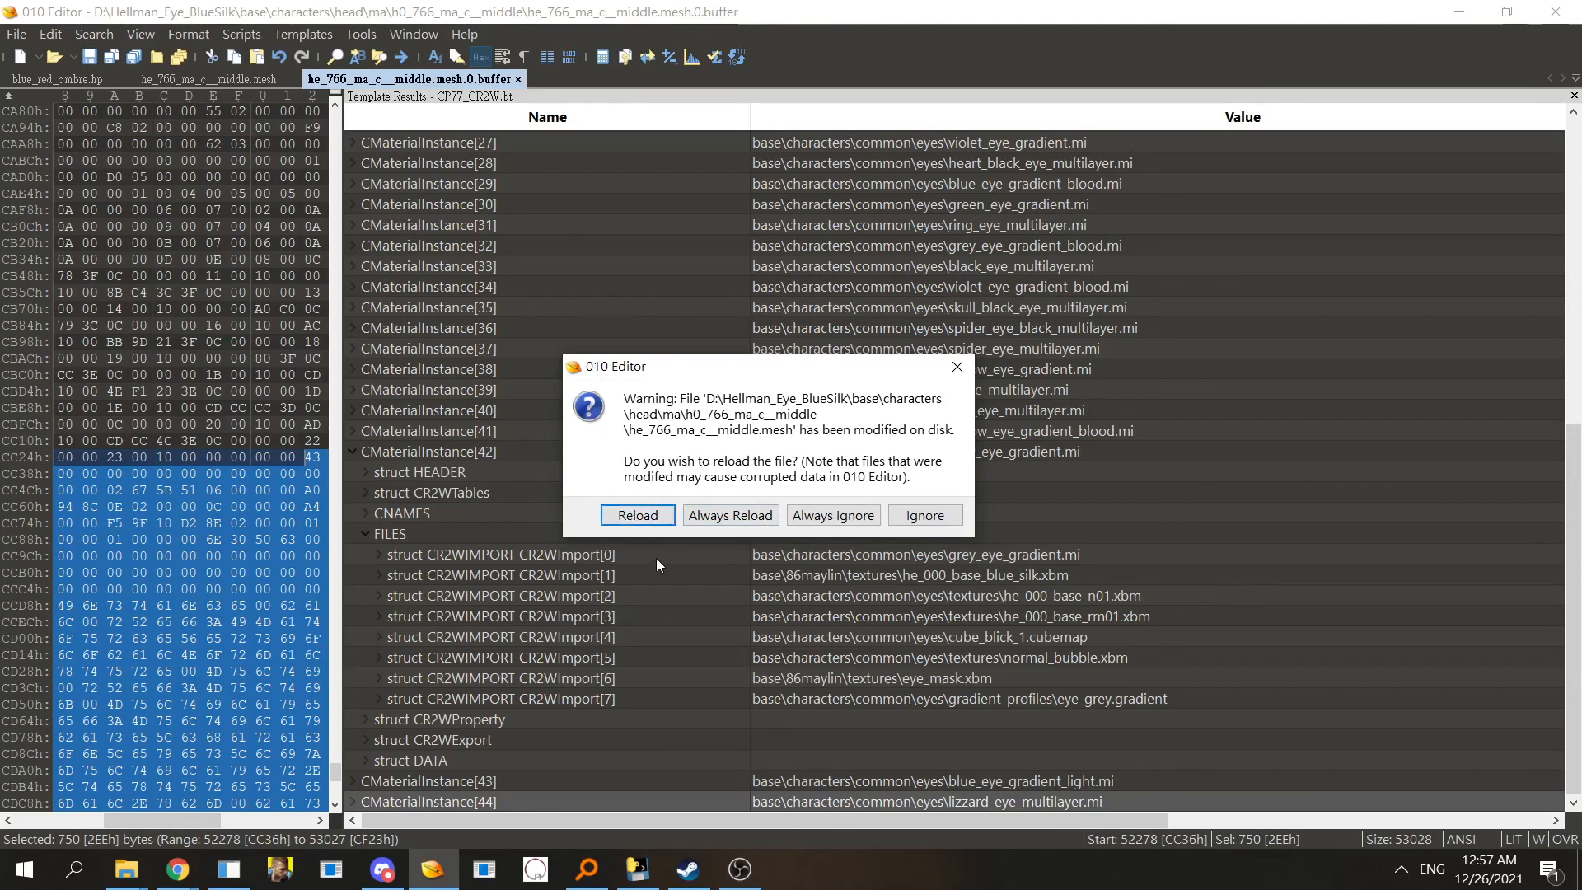
{"action": "left_click", "coordinate": [644, 516]}
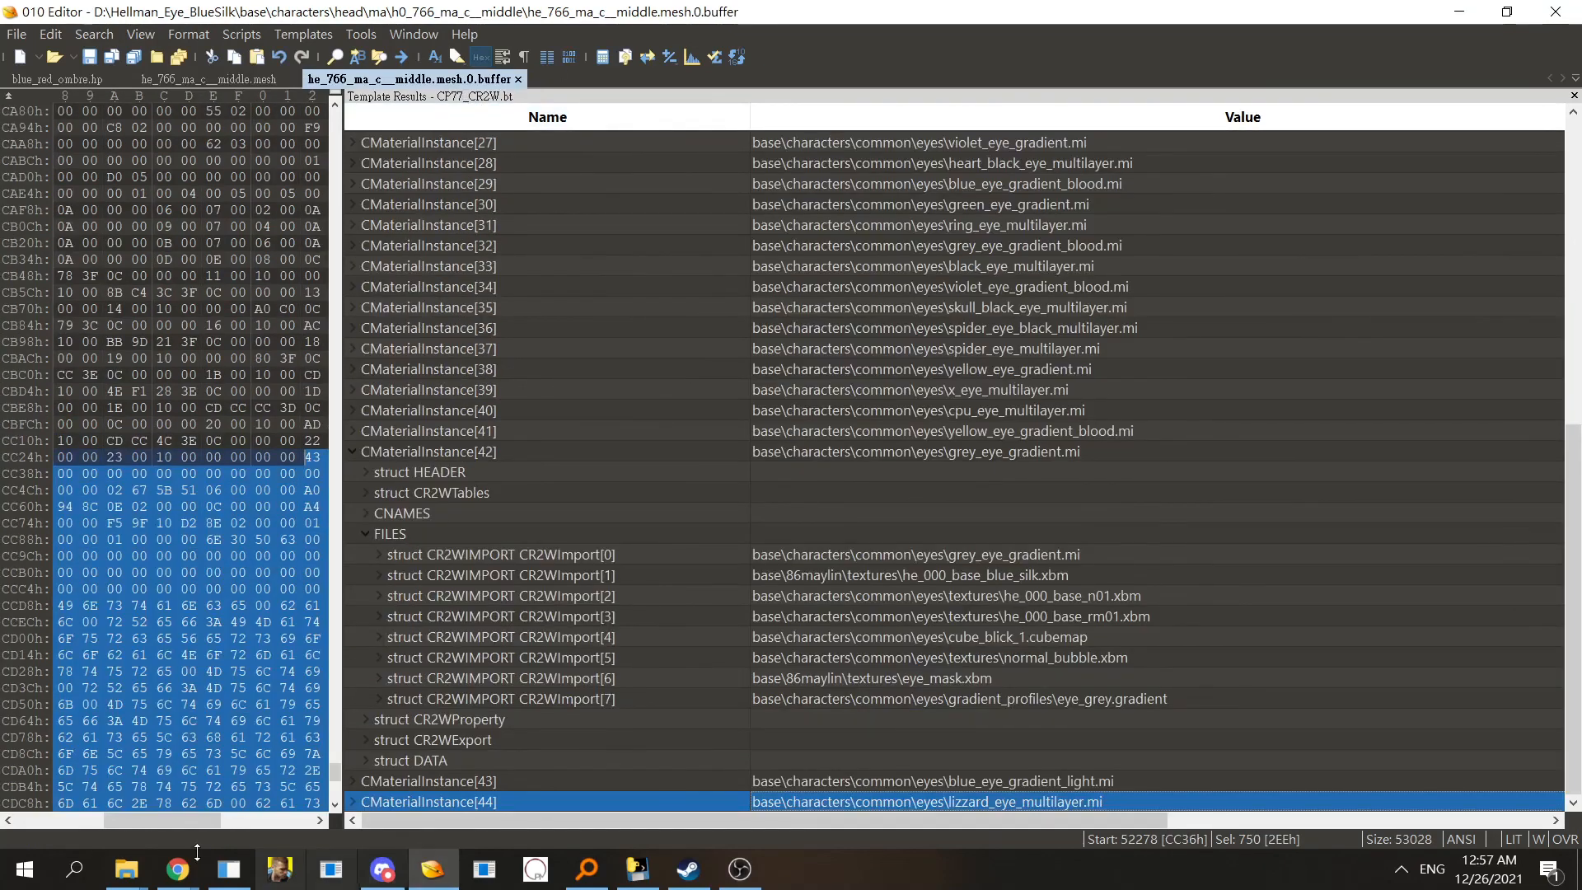
- Open the mod folder and browse base into 86maylin\textures and back to check the custom texture files
{"action": "mouse_move", "coordinate": [126, 869]}
{"action": "left_click", "coordinate": [112, 803]}
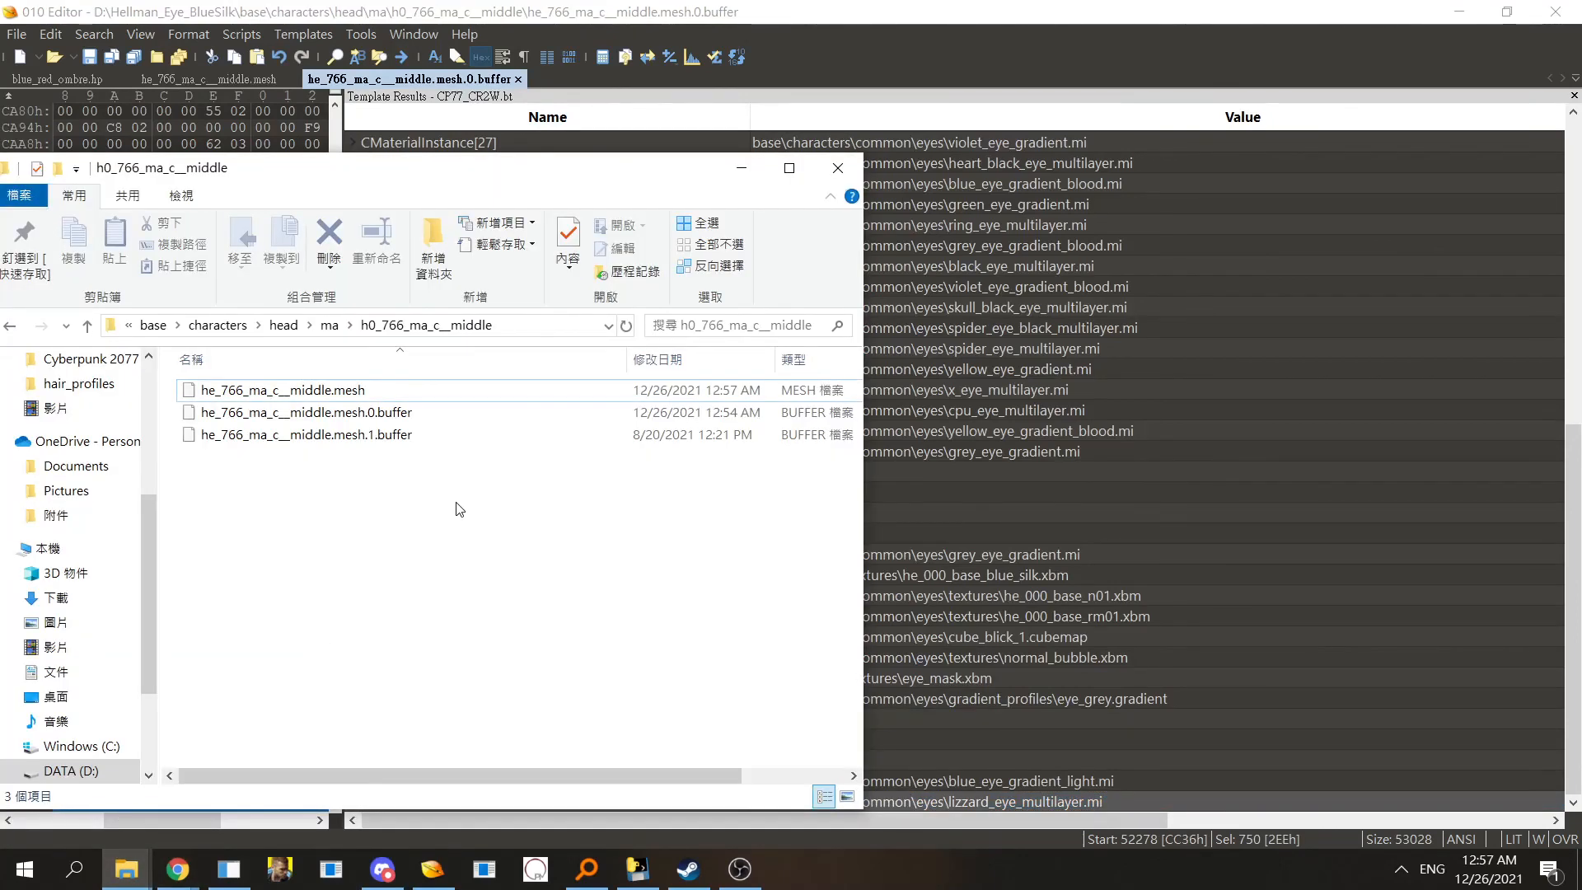
{"action": "left_click", "coordinate": [160, 328]}
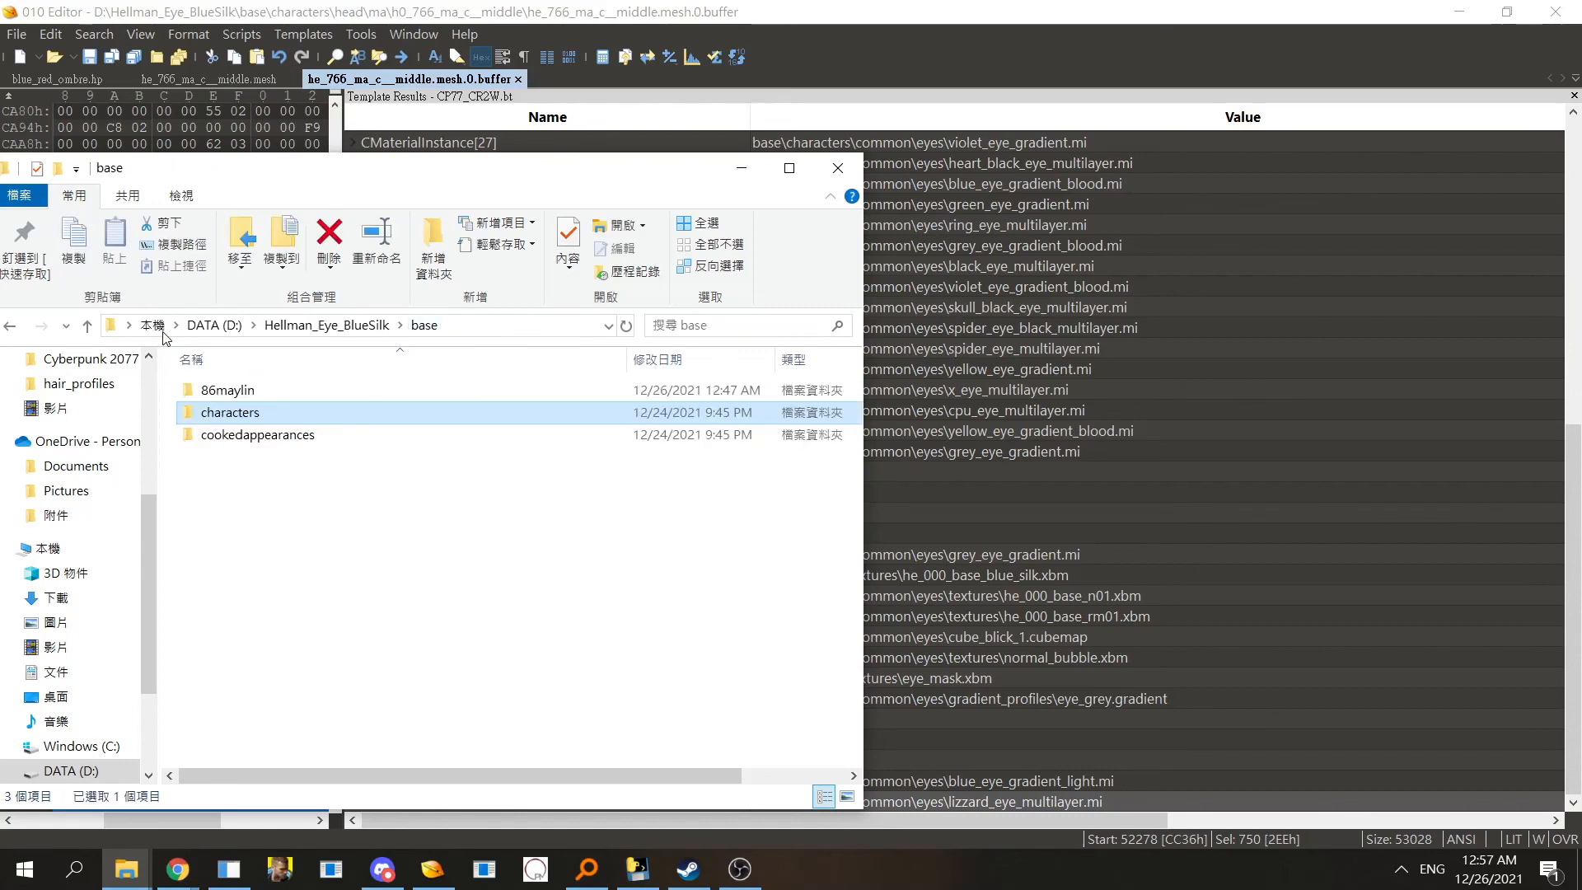
{"action": "double_click", "coordinate": [239, 389]}
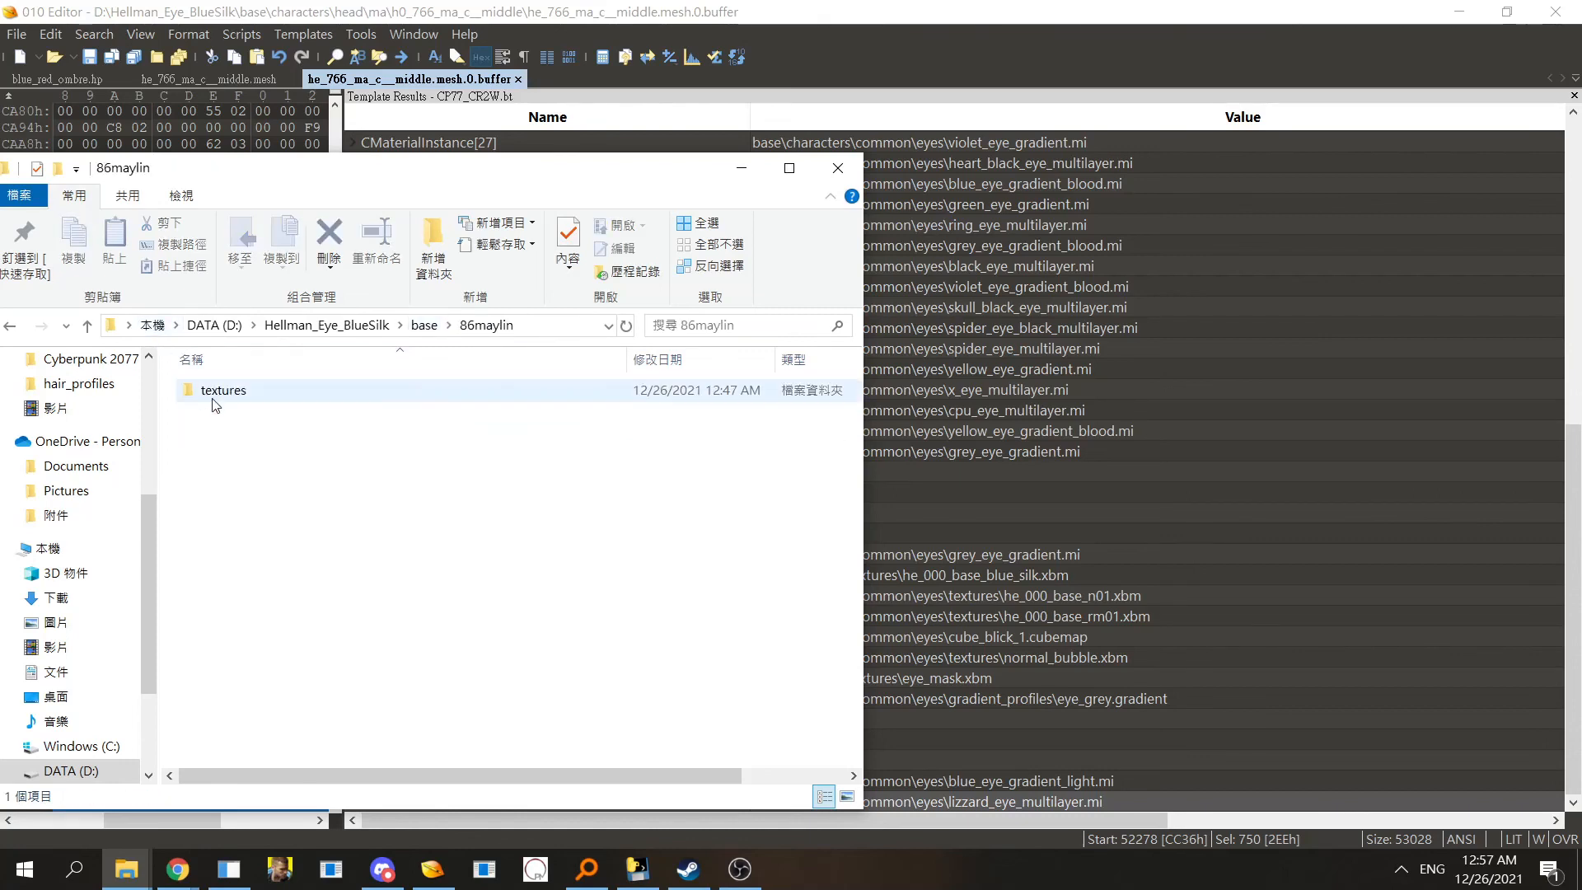
{"action": "double_click", "coordinate": [223, 390]}
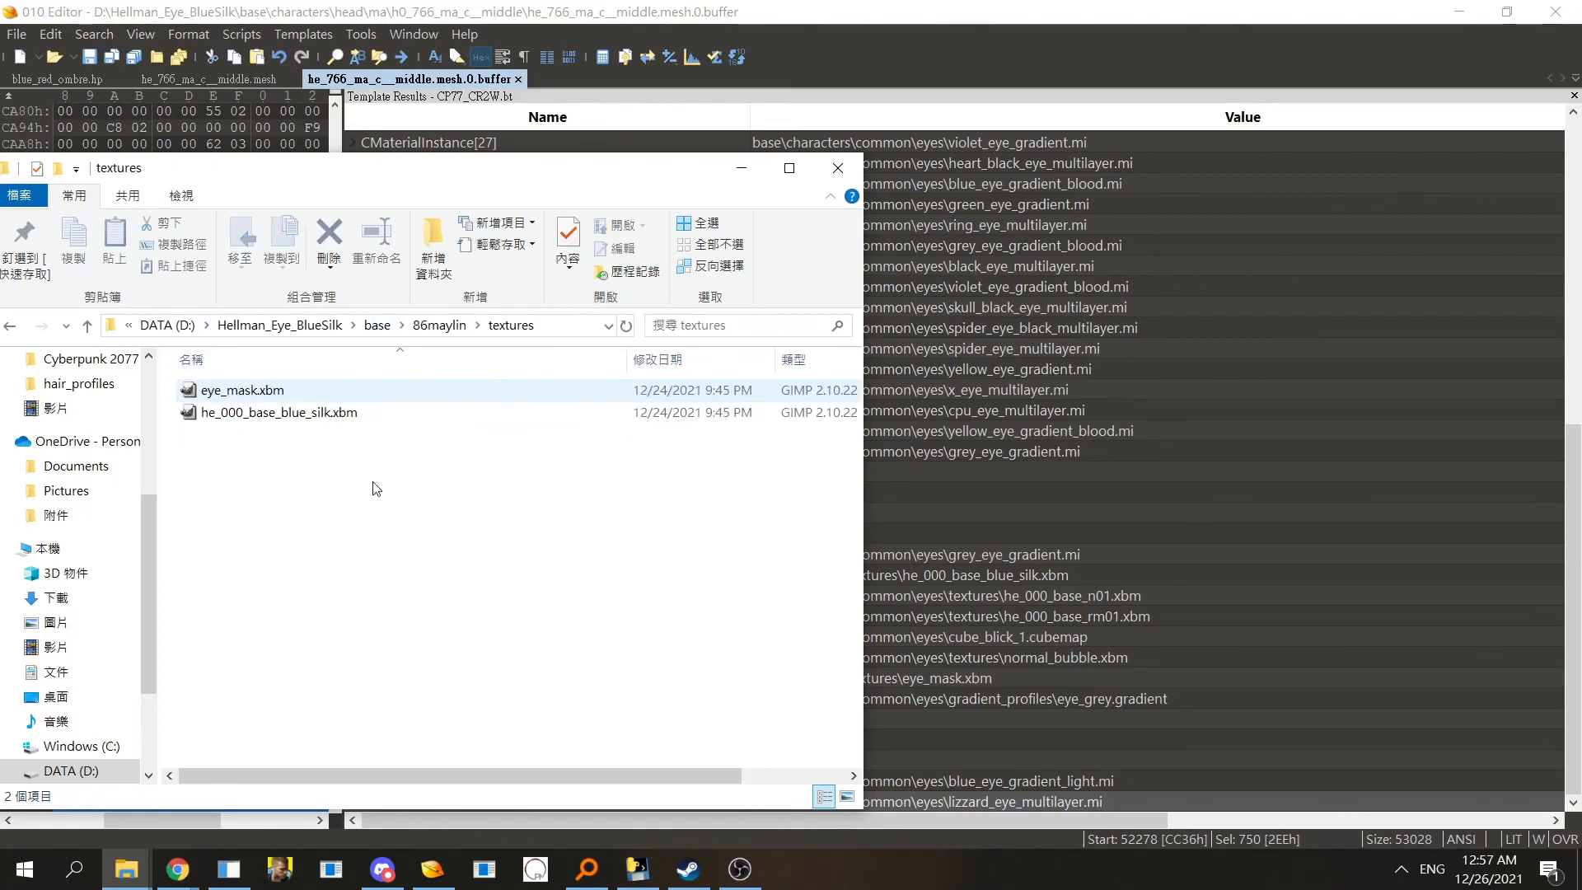
{"action": "left_click", "coordinate": [12, 326]}
{"action": "left_click", "coordinate": [12, 326]}
{"action": "double_click", "coordinate": [239, 392]}
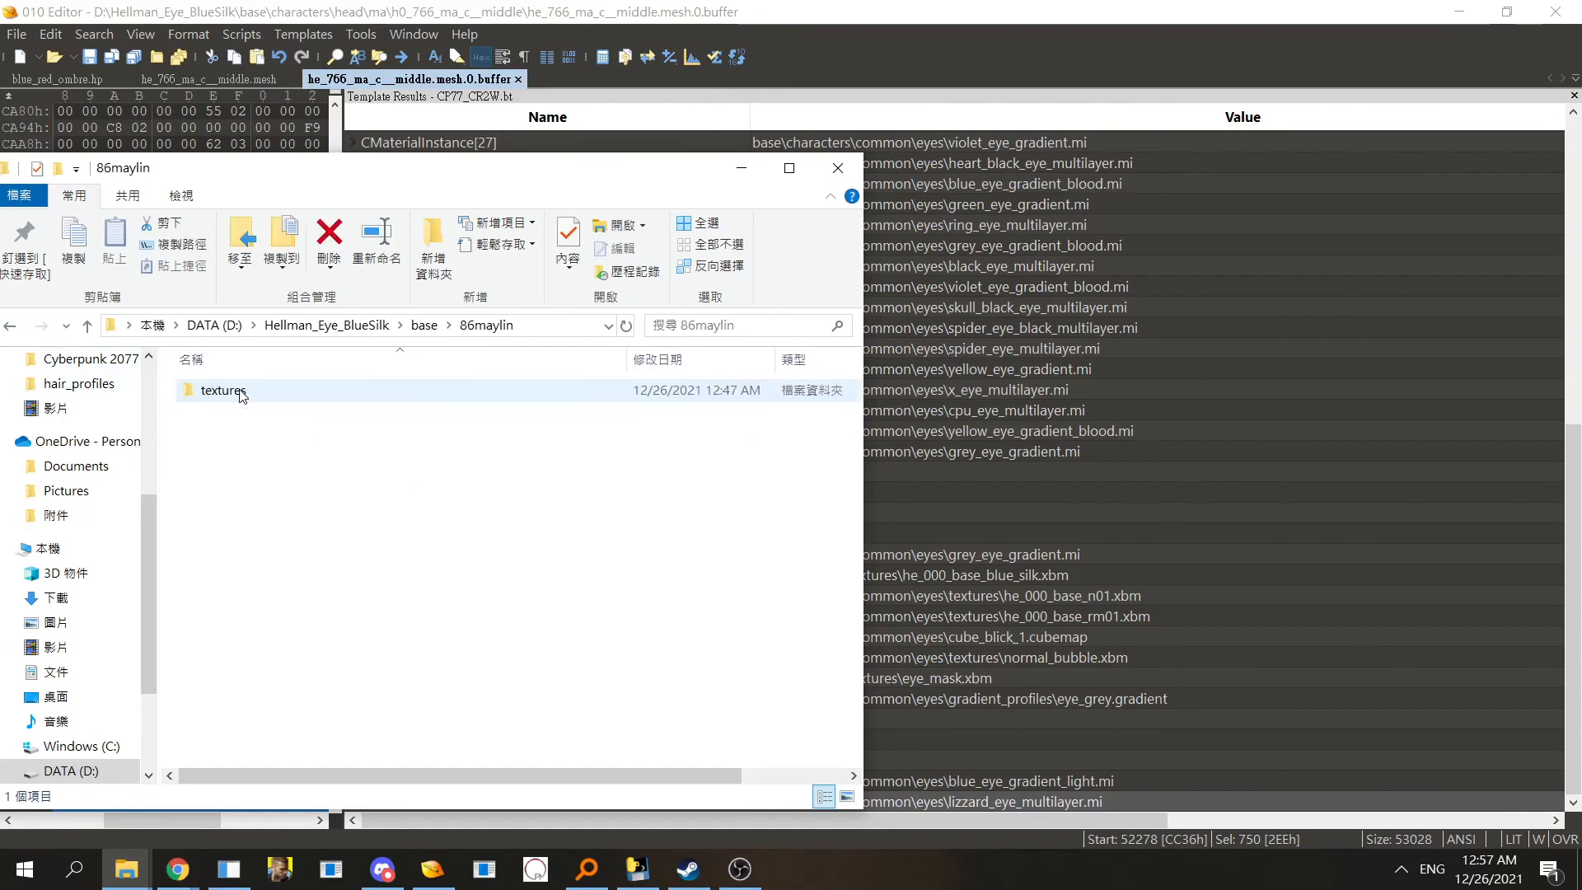
{"action": "double_click", "coordinate": [289, 396]}
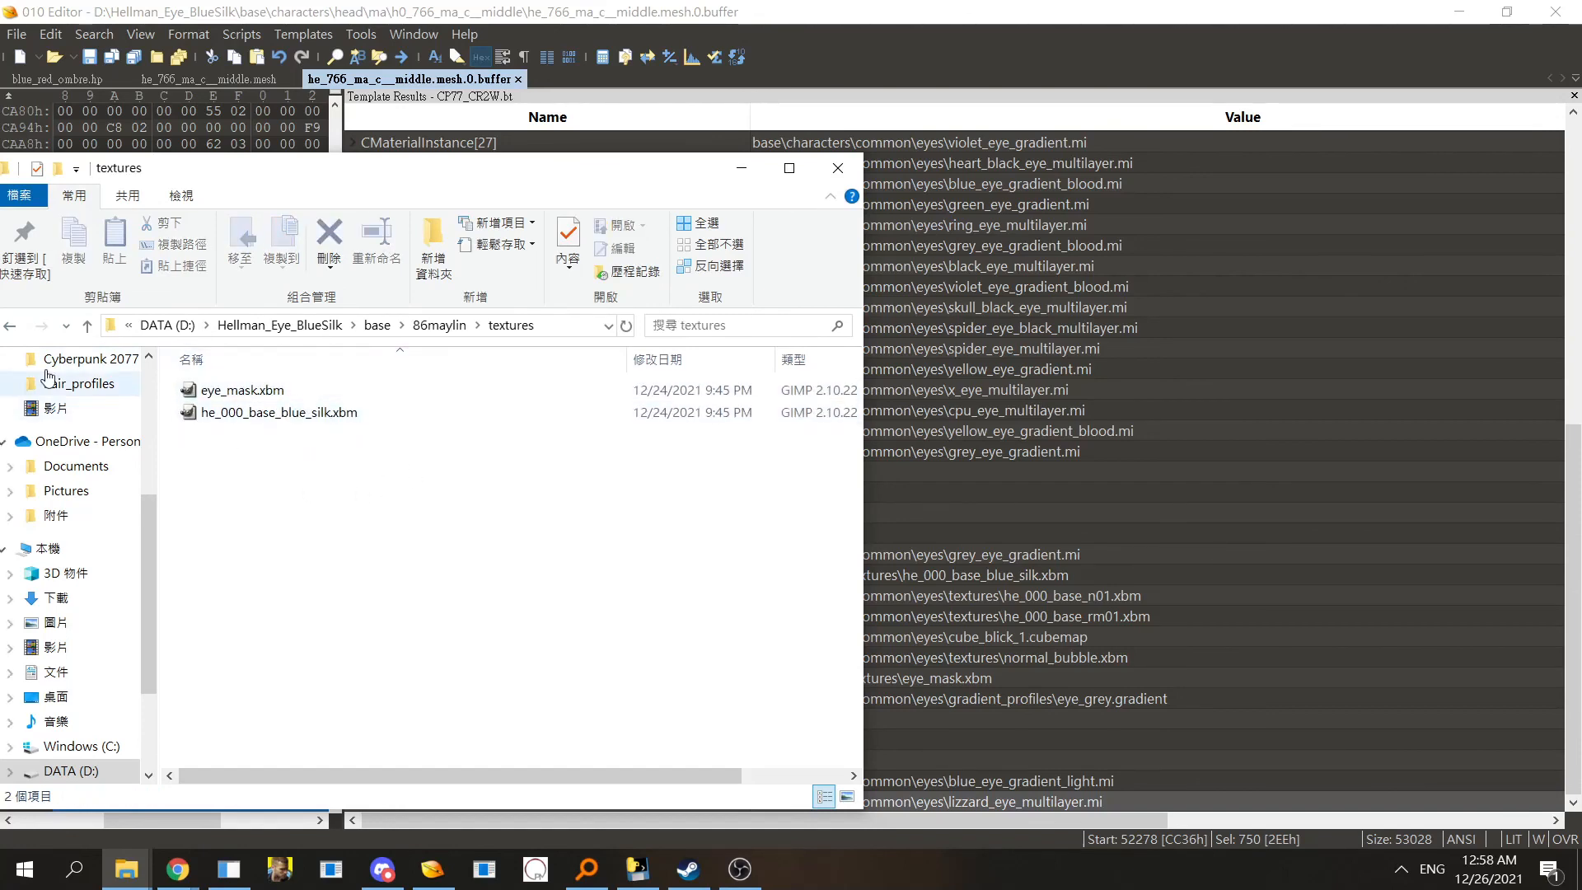
{"action": "left_click", "coordinate": [11, 326]}
{"action": "left_click", "coordinate": [10, 326]}
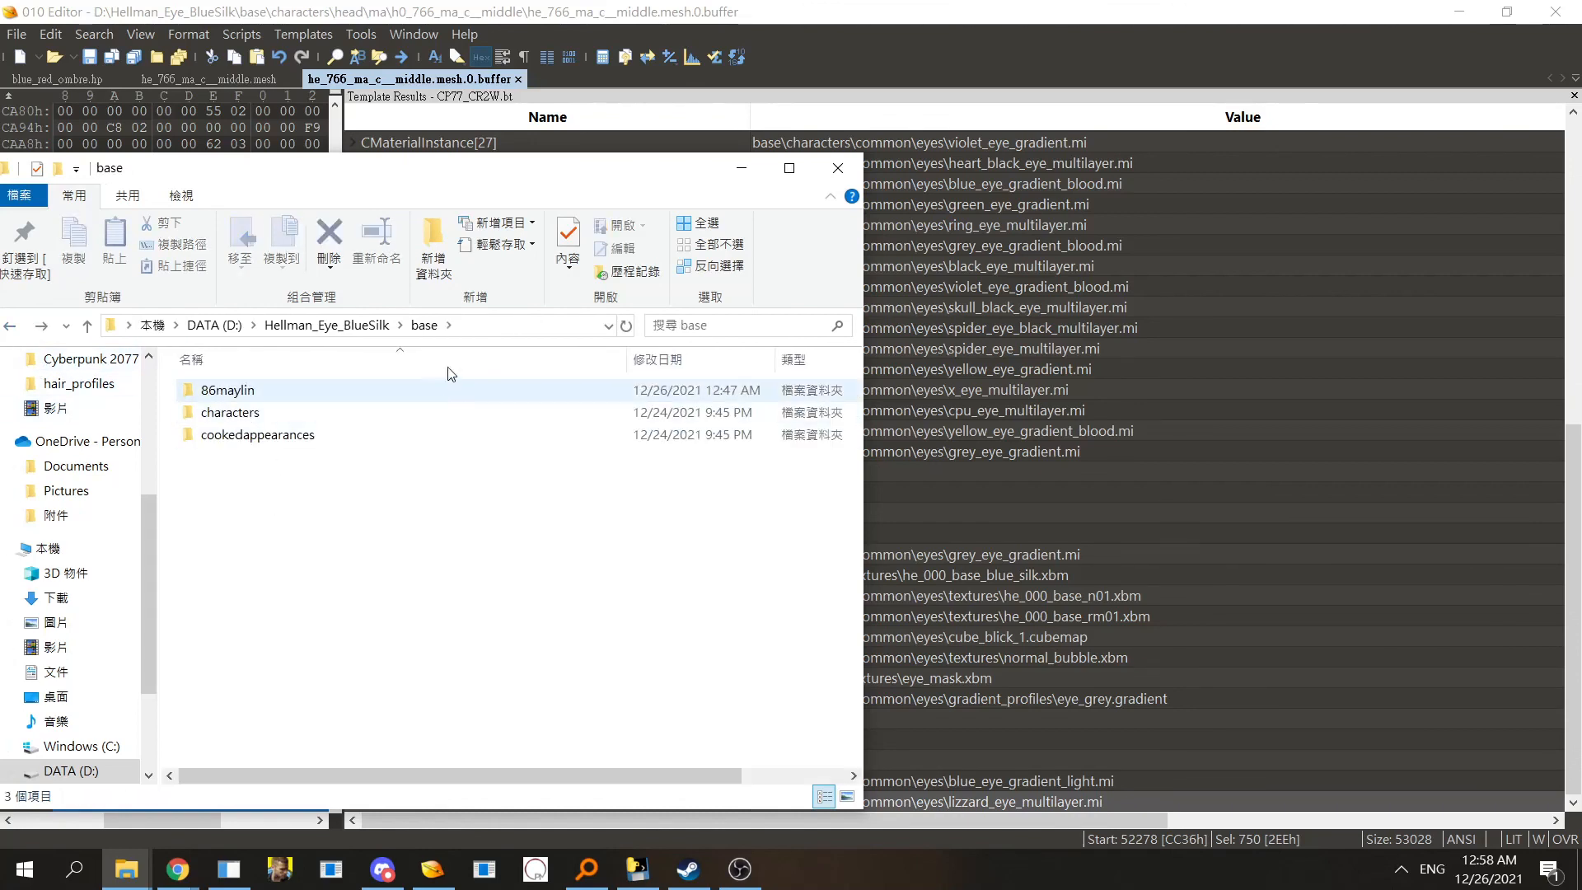
{"action": "left_click", "coordinate": [479, 335]}
{"action": "left_click", "coordinate": [497, 621]}
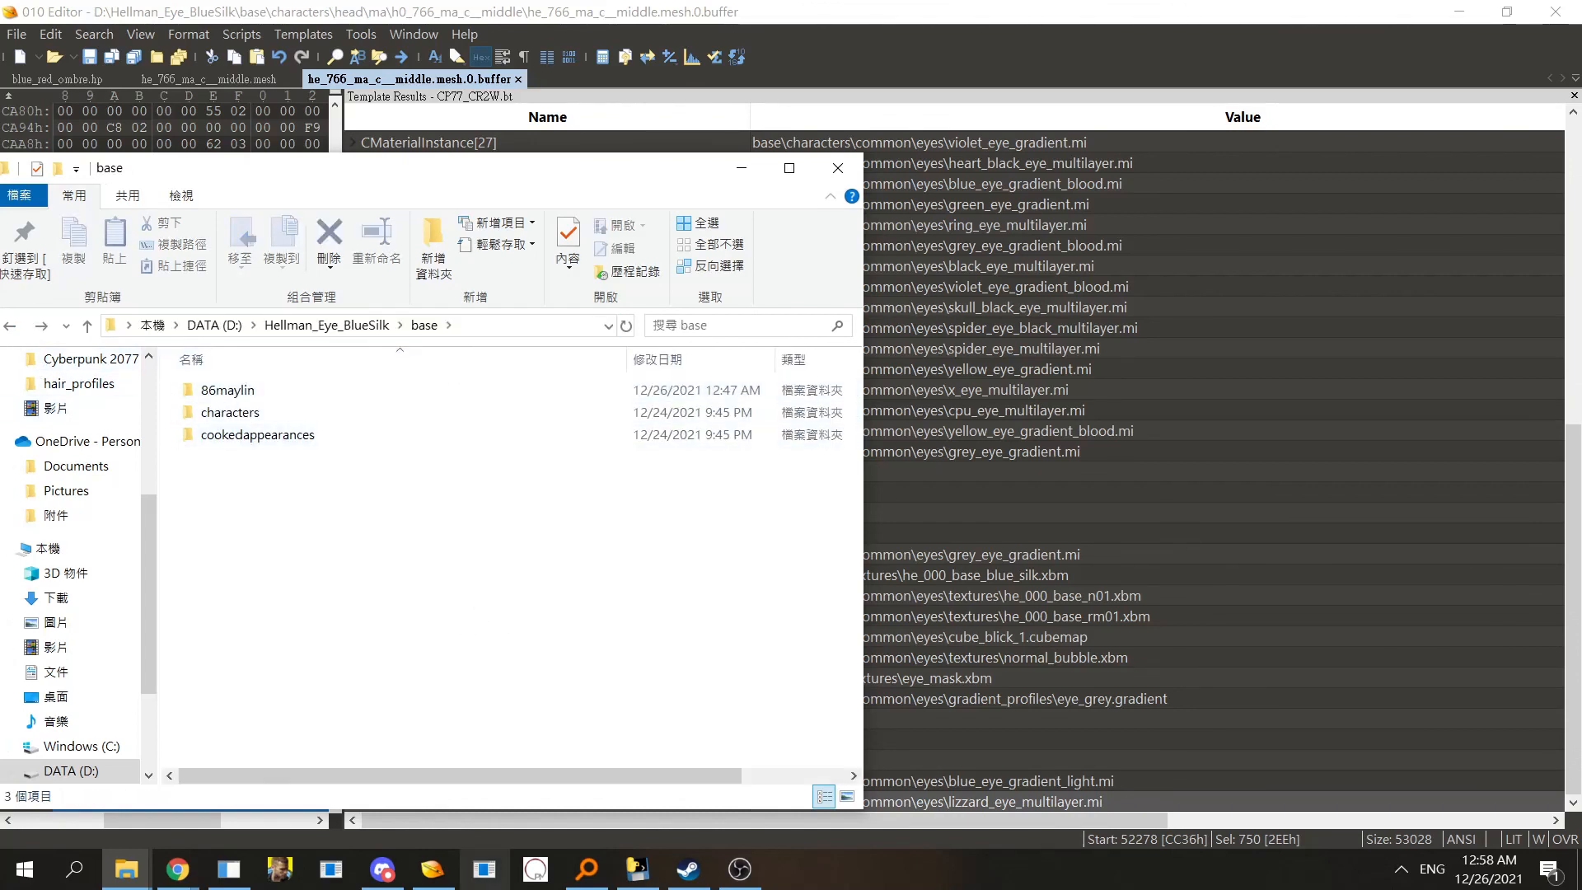